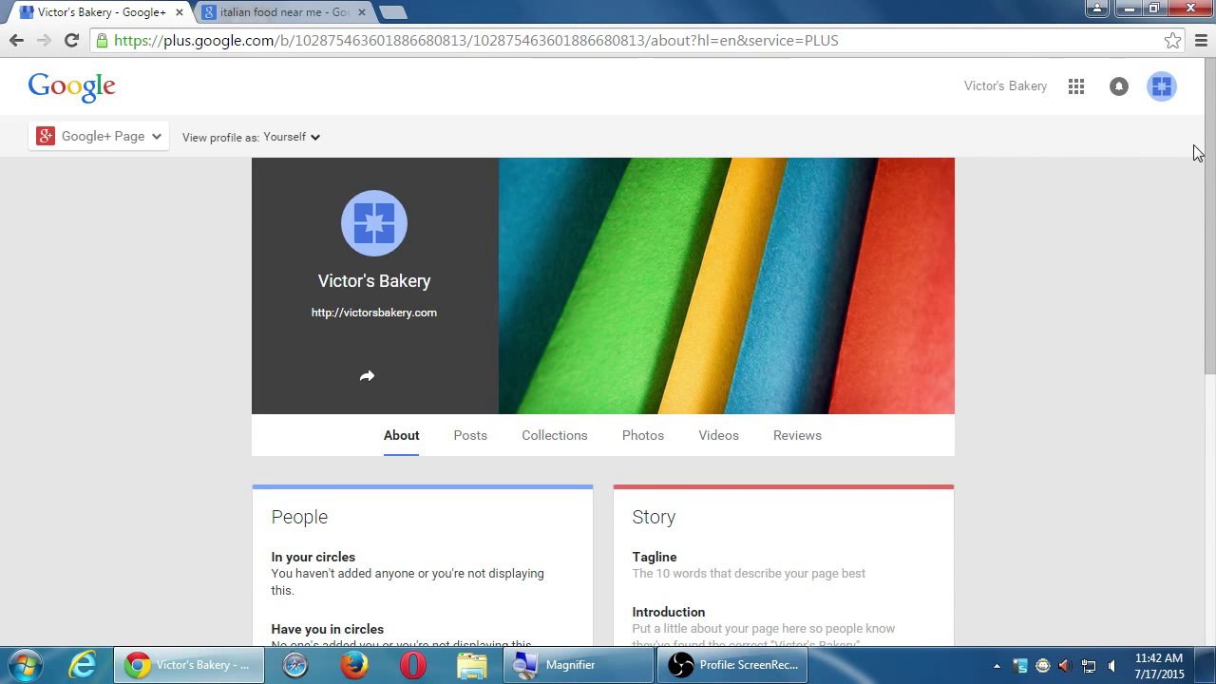
- Scroll the About page down until the People, Story and Contact Information cards show
{"action": "left_click_drag", "start_coordinate": [1208, 114], "coordinate": [1172, 295]}
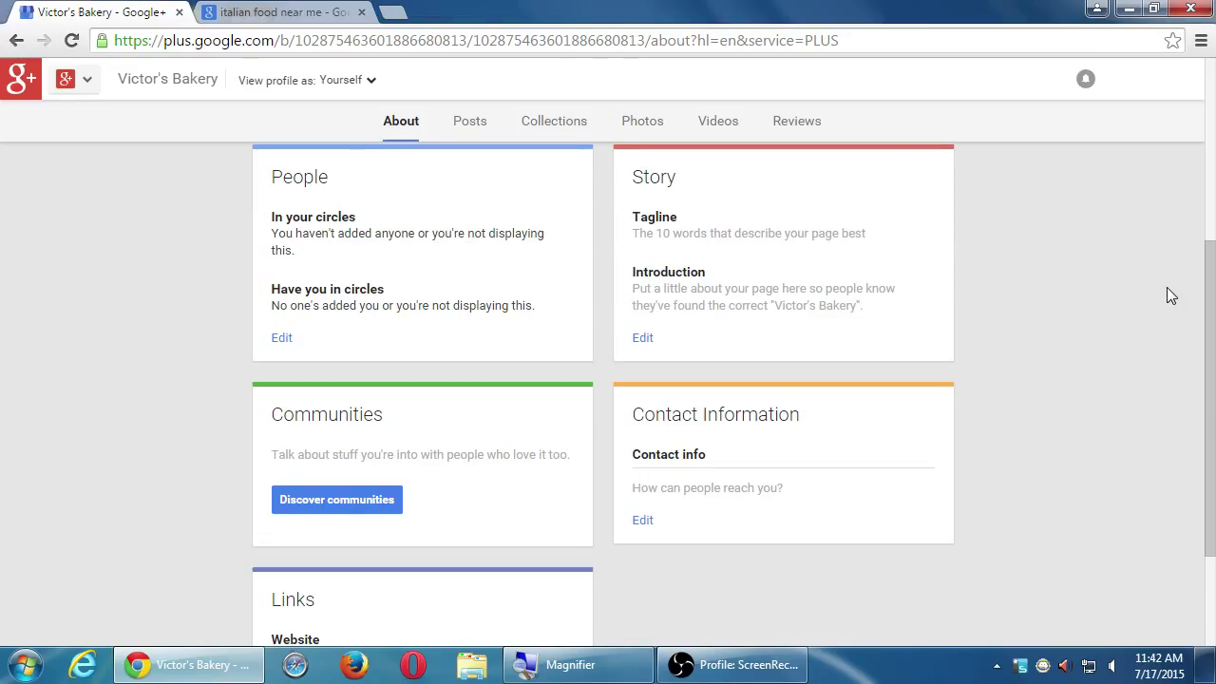
- Open the Story card's editor and enlarge the page view
{"action": "left_click", "coordinate": [638, 339]}
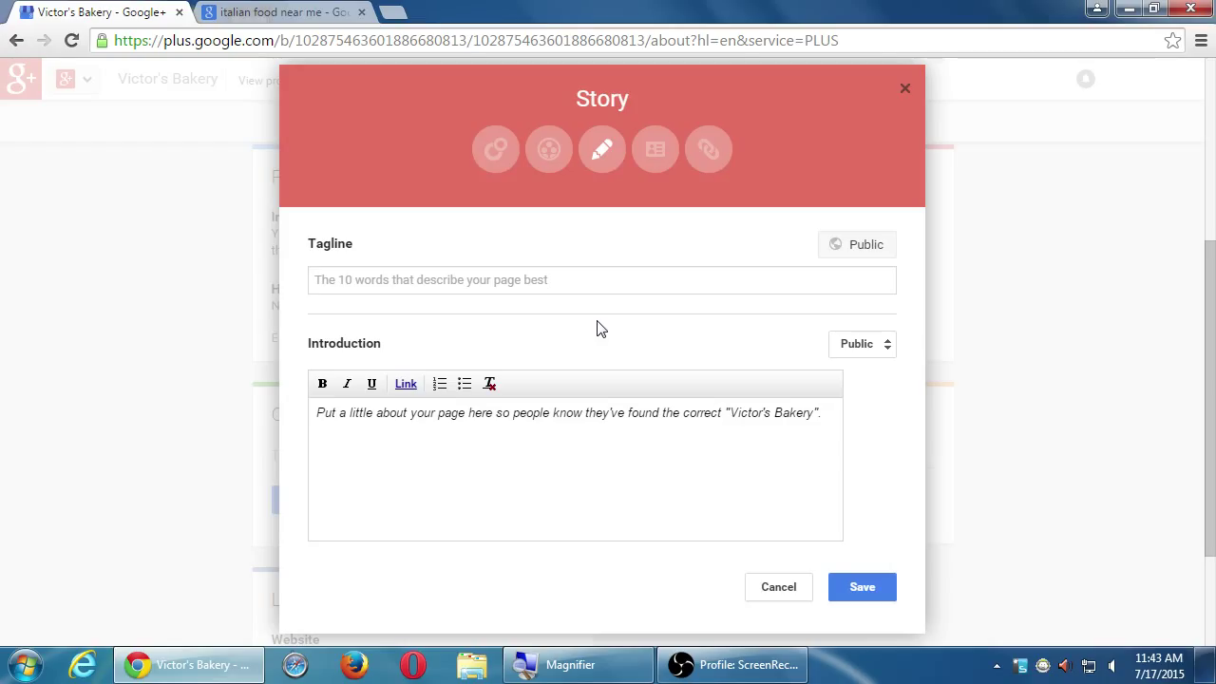
{"action": "key", "text": "super+plus"}
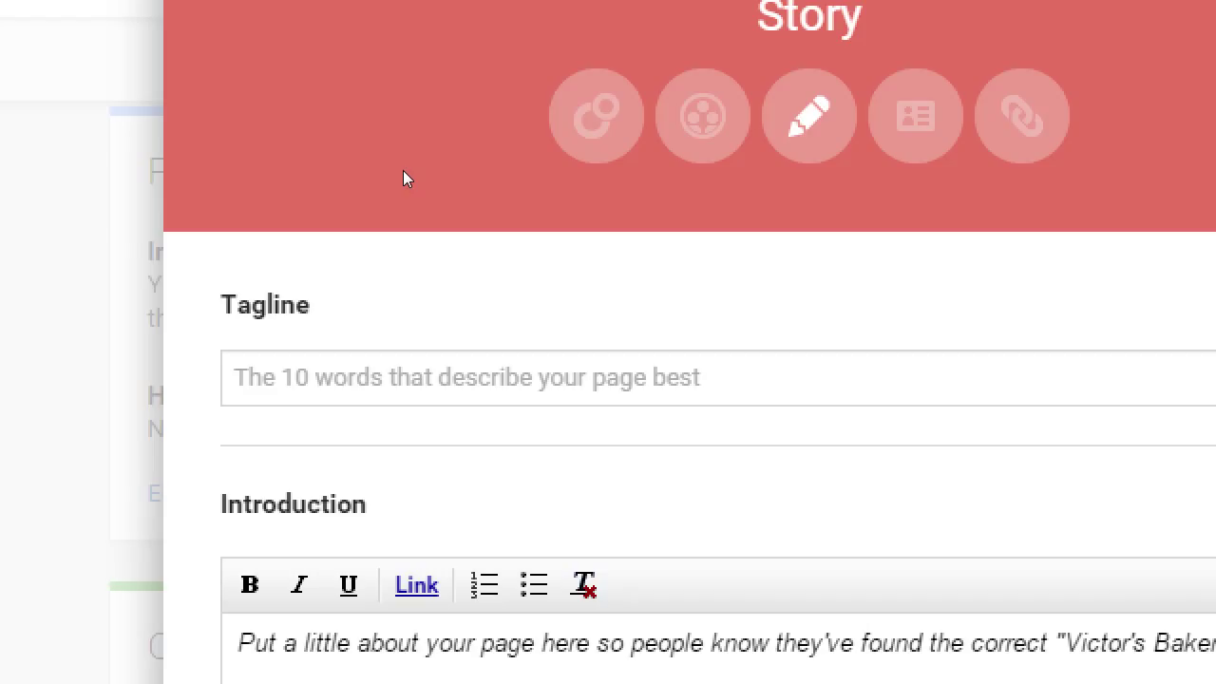
- Enter the tagline 'Family-owned bakery in the heart of Eastlake' and select it
{"action": "left_click", "coordinate": [458, 266]}
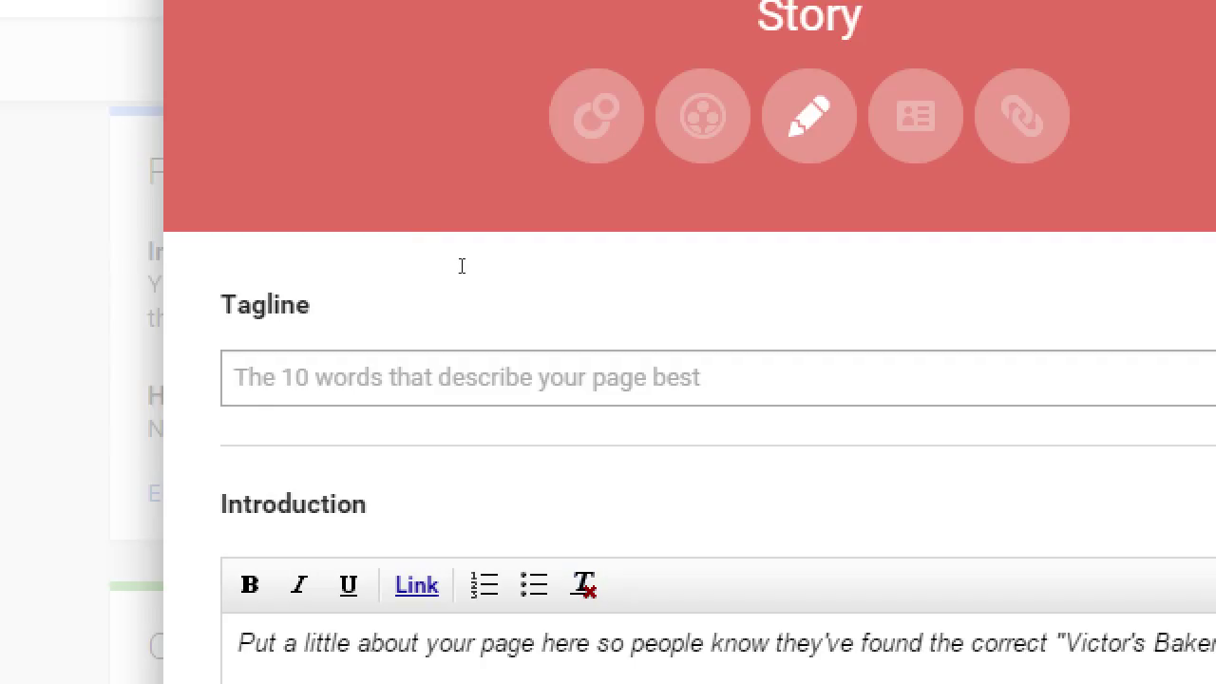
{"action": "type", "text": "Family-wo"}
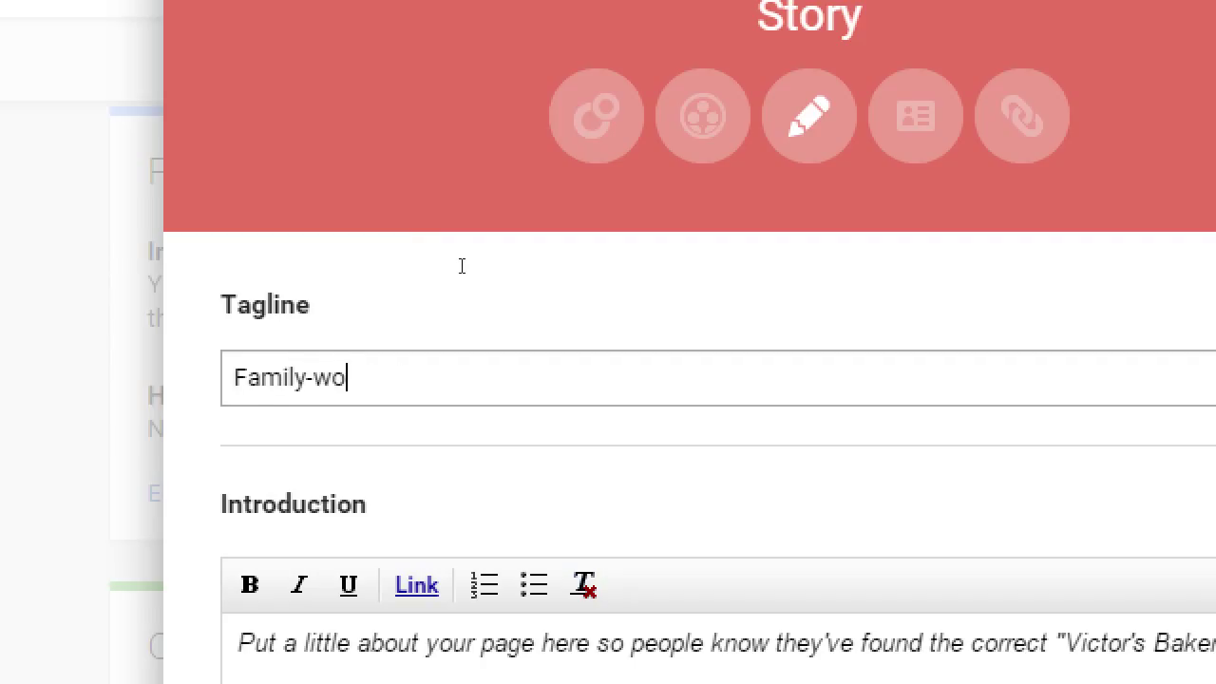
{"action": "key", "text": "BackSpace"}
{"action": "key", "text": "BackSpace"}
{"action": "type", "text": "owned bakery"}
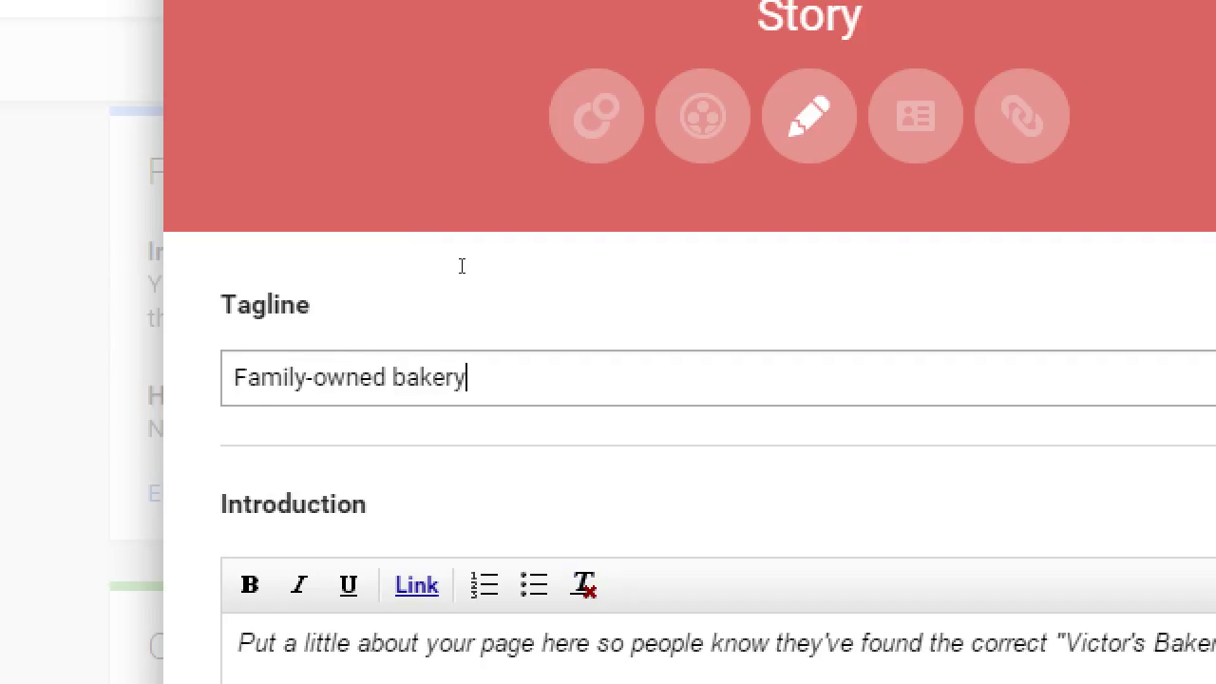
{"action": "type", "text": " in the heart of "}
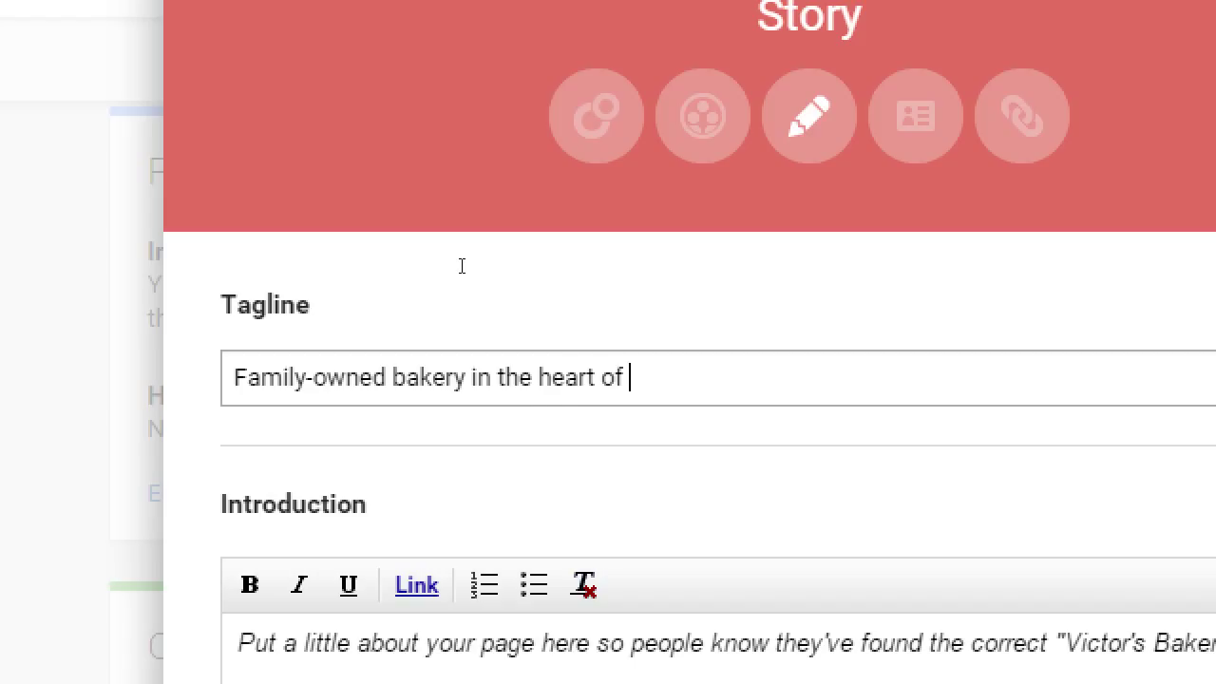
{"action": "type", "text": "Eastlake"}
{"action": "key", "text": "BackSpace"}
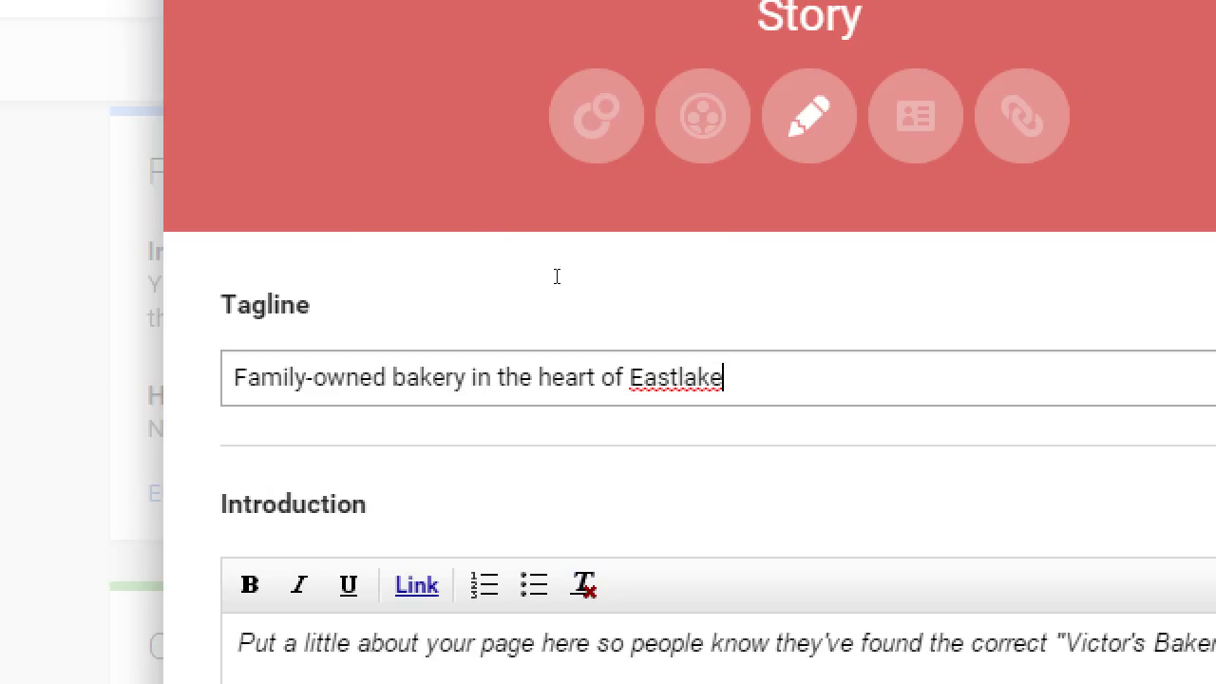
{"action": "key", "text": "shift+Left"}
{"action": "key", "text": "shift+Left"}
{"action": "key", "text": "shift+Left"}
{"action": "key", "text": "shift+Left"}
{"action": "key", "text": "shift+Left"}
{"action": "key", "text": "shift+Left"}
{"action": "key", "text": "shift+Left"}
{"action": "key", "text": "shift+Left"}
{"action": "key", "text": "shift+Left"}
{"action": "key", "text": "shift+Left"}
{"action": "key", "text": "shift+Left"}
{"action": "key", "text": "shift+Left"}
{"action": "key", "text": "shift+Left"}
{"action": "key", "text": "shift+Left"}
{"action": "key", "text": "shift+Left"}
{"action": "key", "text": "shift+Left"}
{"action": "key", "text": "shift+Left"}
{"action": "key", "text": "shift+Left"}
{"action": "key", "text": "shift+Left"}
{"action": "key", "text": "shift+Left"}
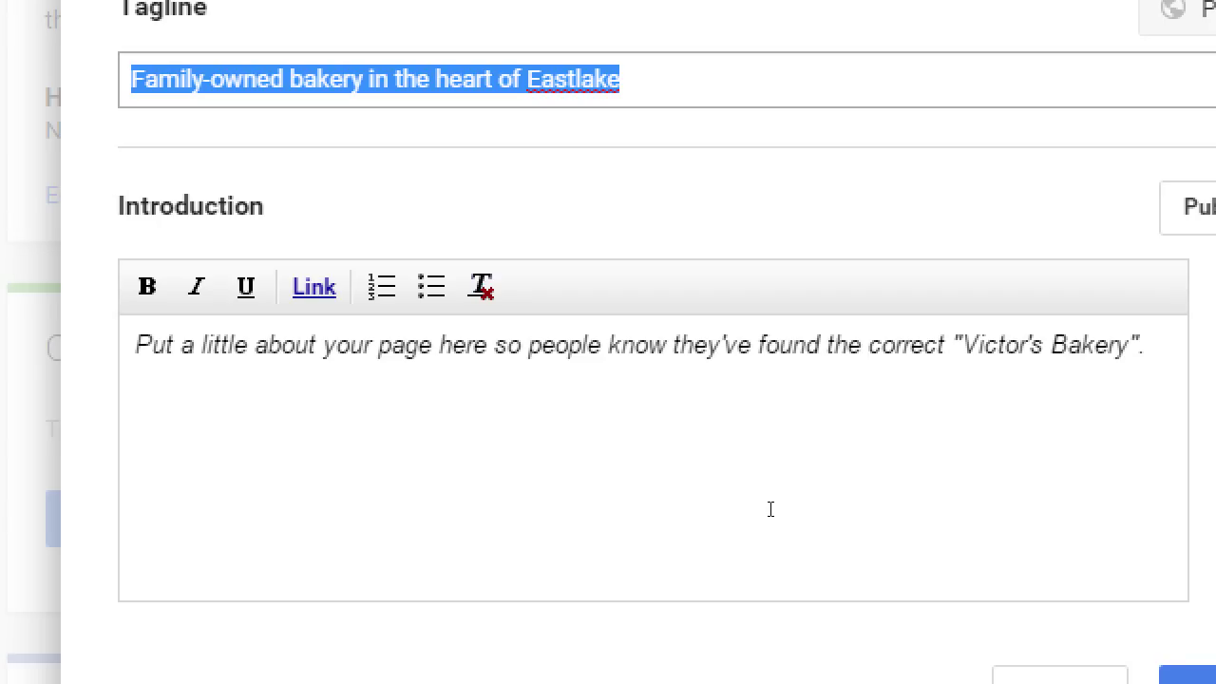
- Write six Introduction questions, from 'Who are you?' through 'How are you unique?'
{"action": "left_click", "coordinate": [693, 466]}
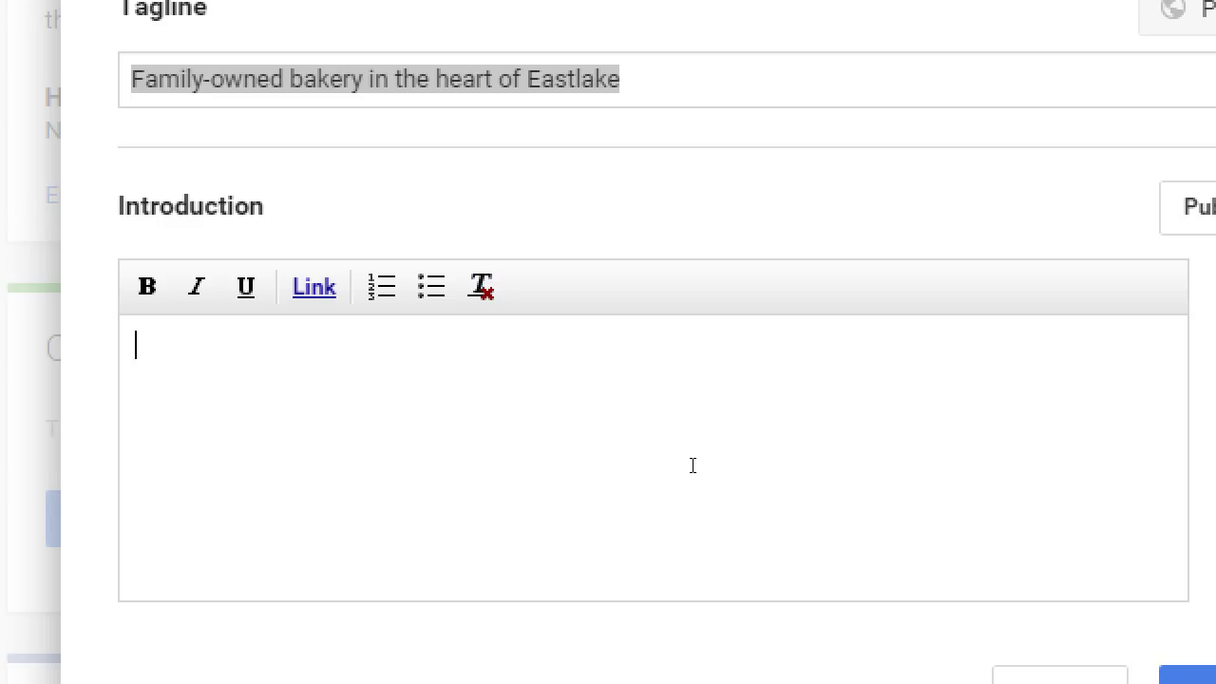
{"action": "type", "text": "Who are you?"}
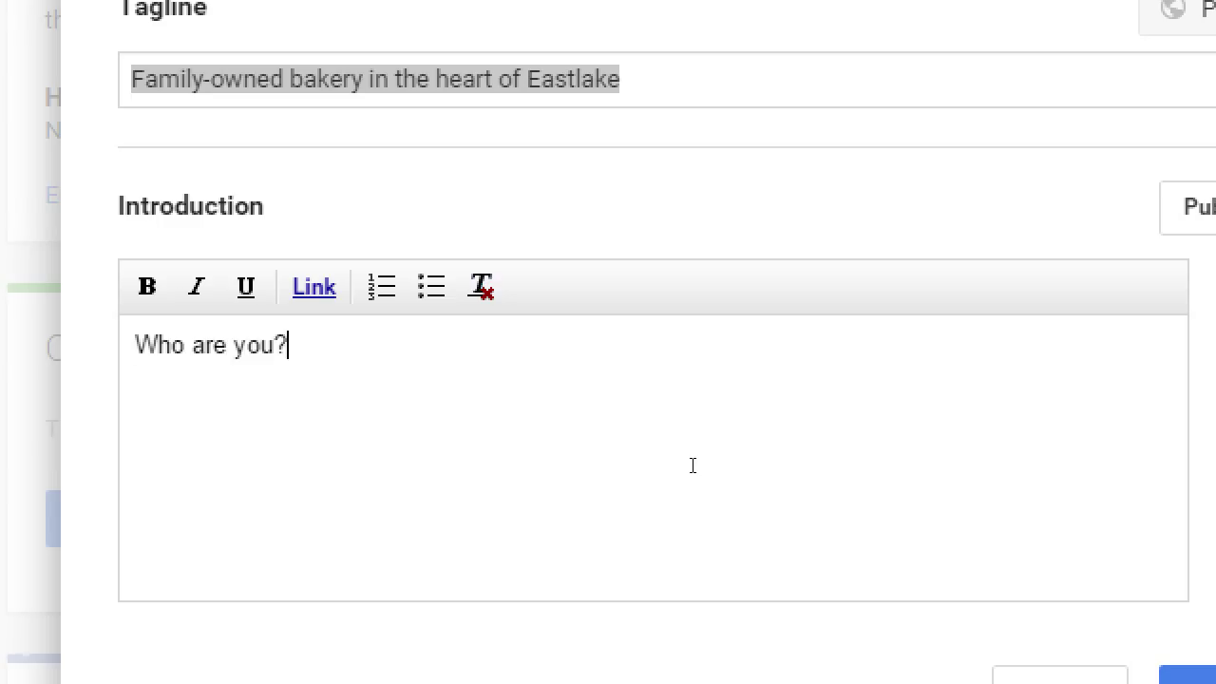
{"action": "key", "text": "Return"}
{"action": "type", "text": "What do y"}
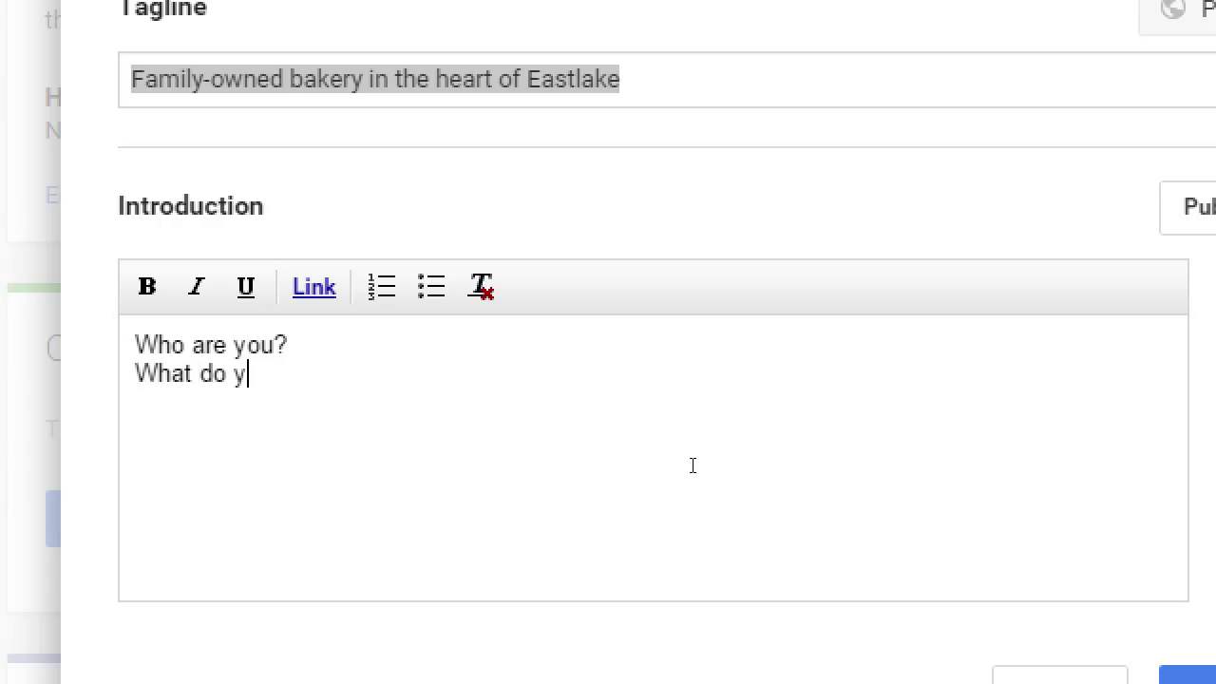
{"action": "type", "text": "ou sell?"}
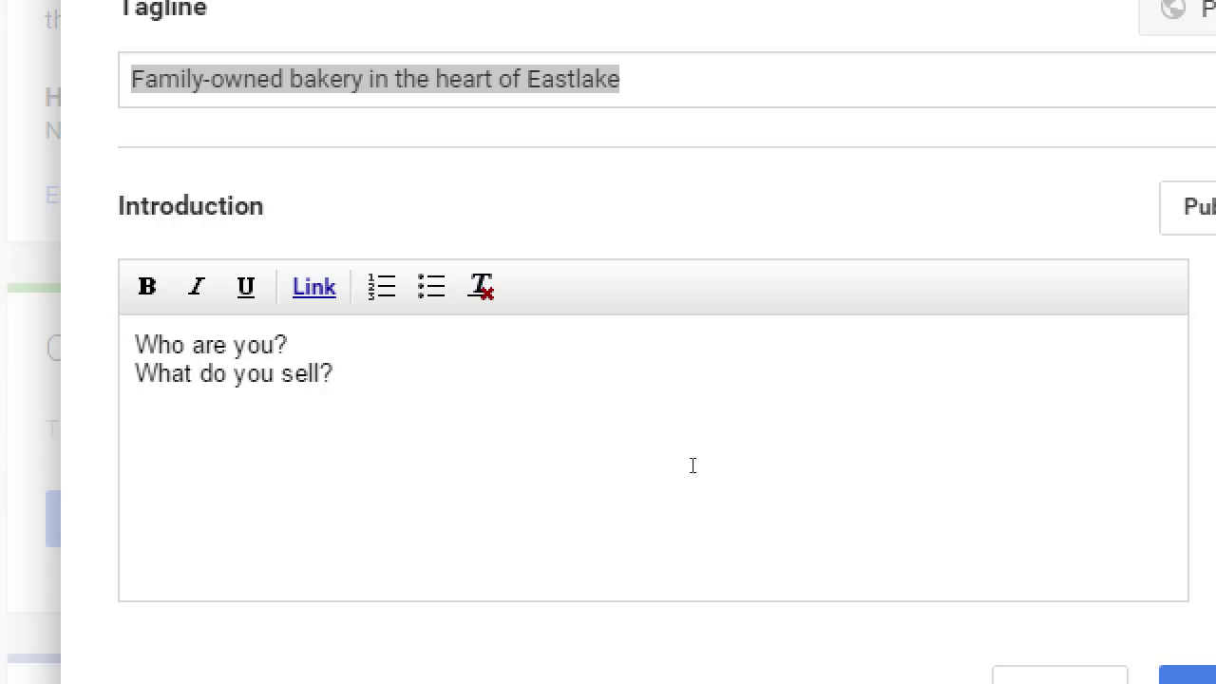
{"action": "key", "text": "Return"}
{"action": "type", "text": "When were"}
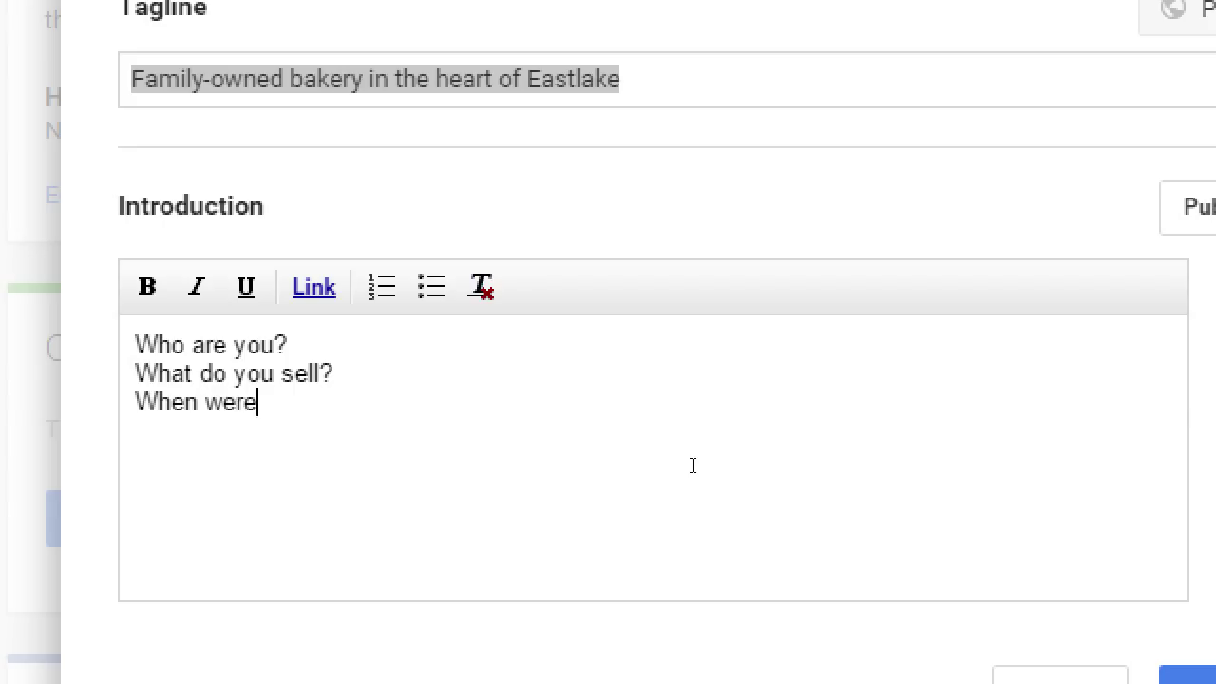
{"action": "type", "text": " you founded?"}
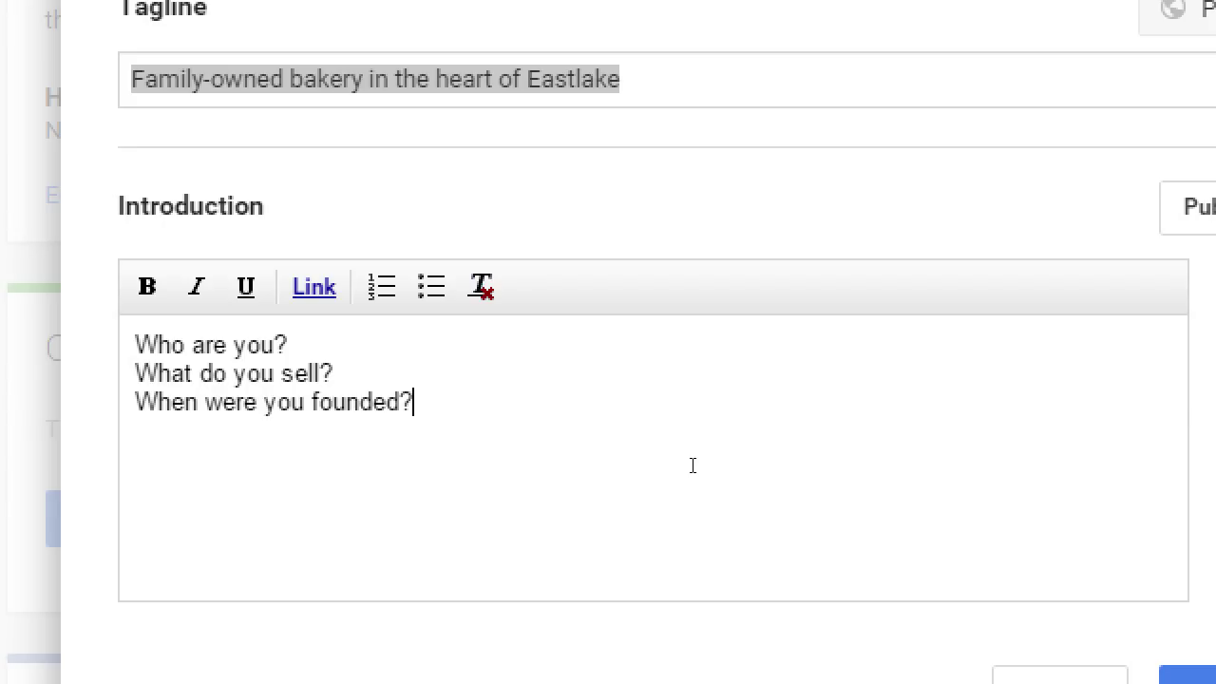
{"action": "key", "text": "Return"}
{"action": "type", "text": "Why a"}
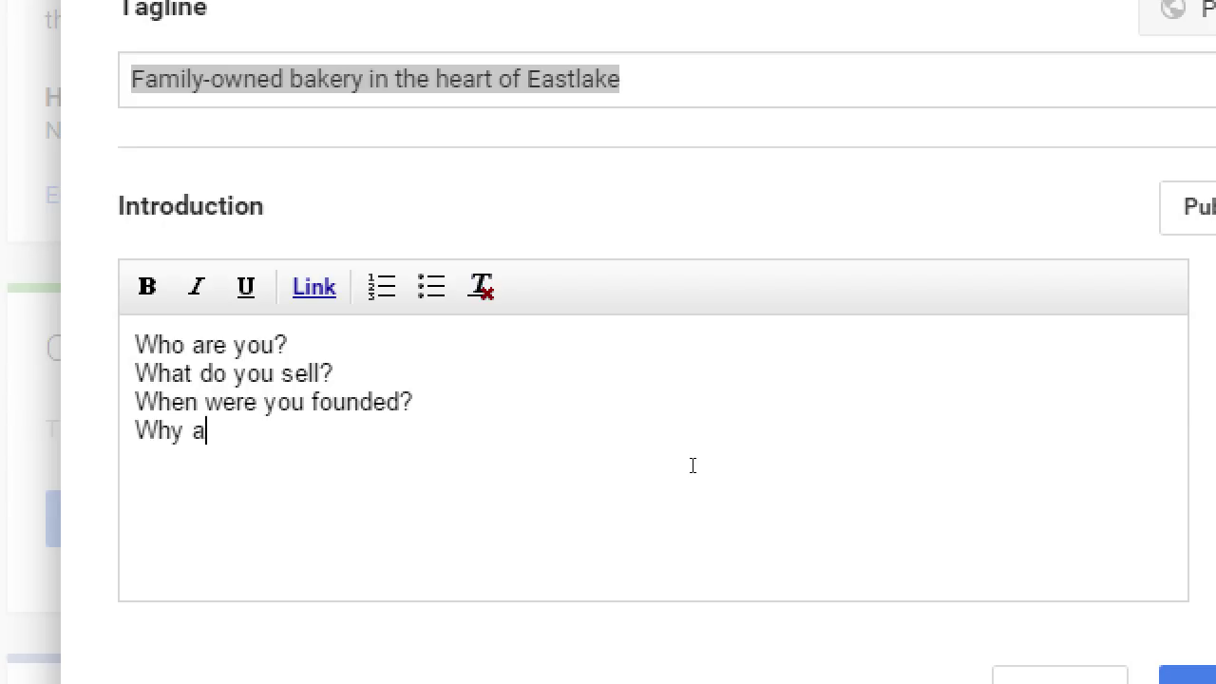
{"action": "type", "text": "re you in bus"}
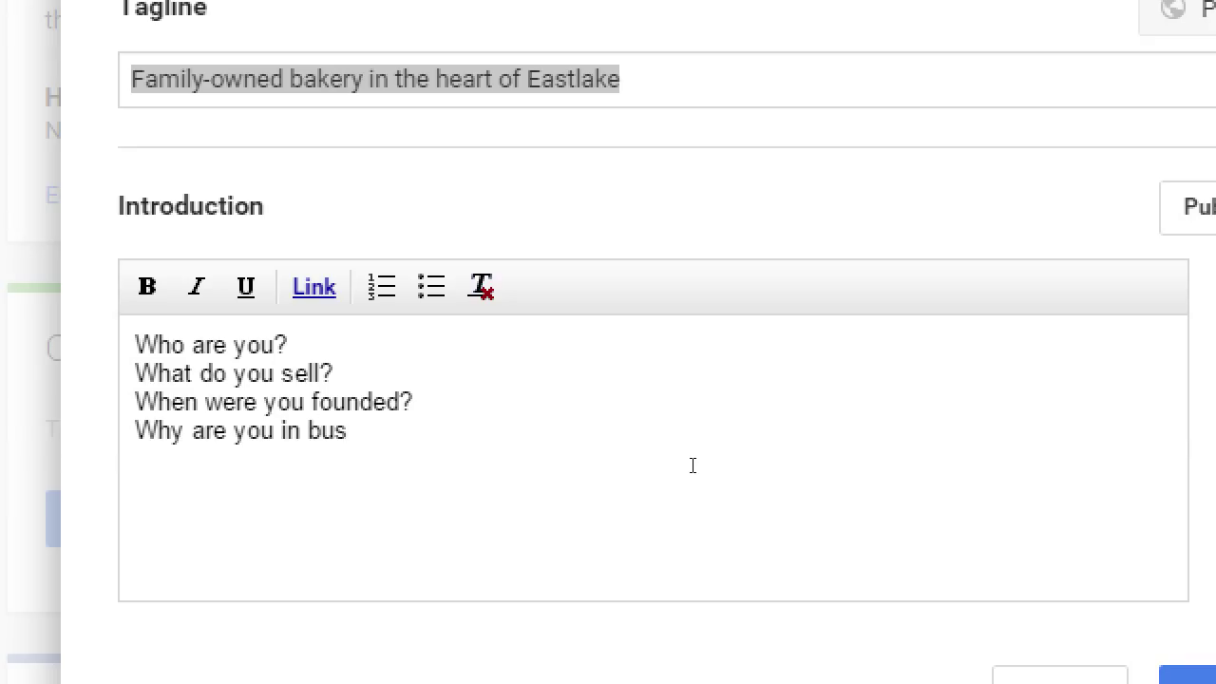
{"action": "type", "text": "iness (why woul"}
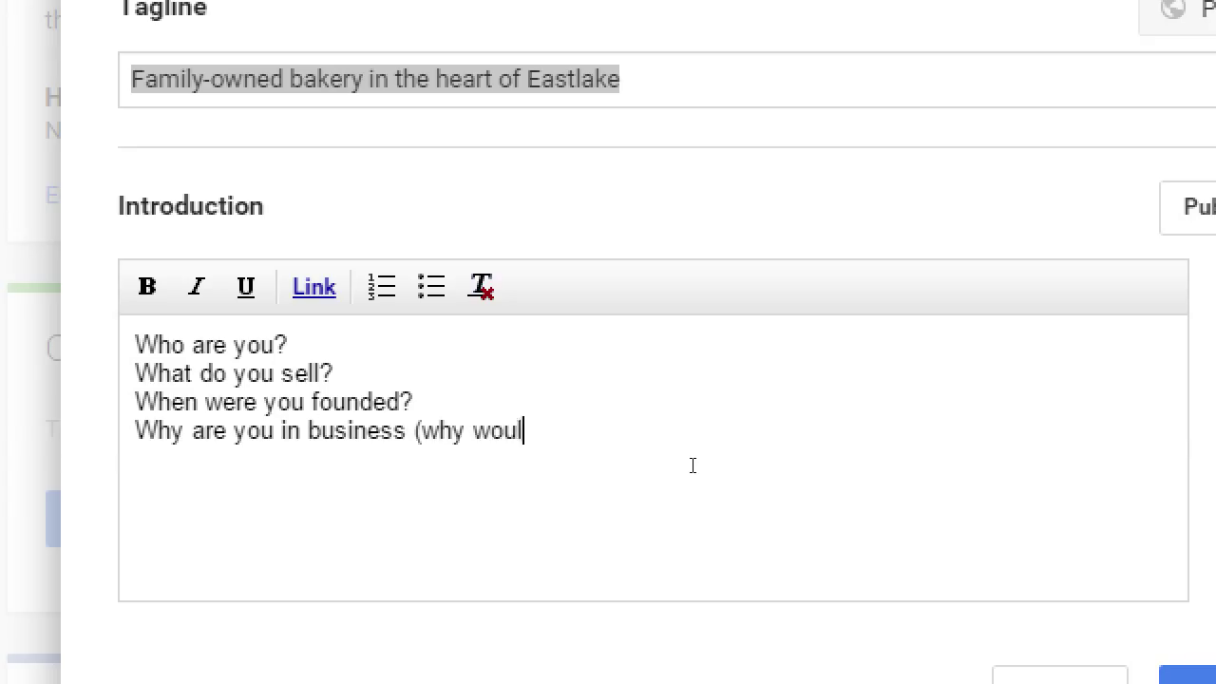
{"action": "type", "text": "d someone care)"}
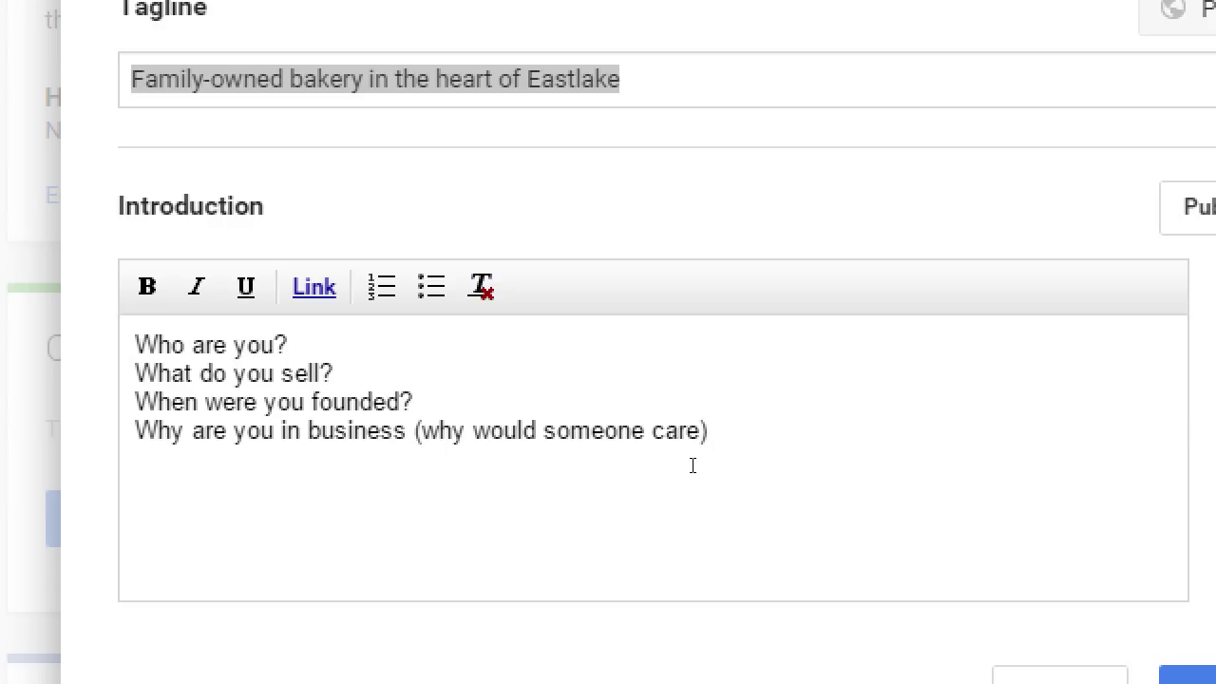
{"action": "type", "text": "?"}
{"action": "key", "text": "Return"}
{"action": "type", "text": "Where are y"}
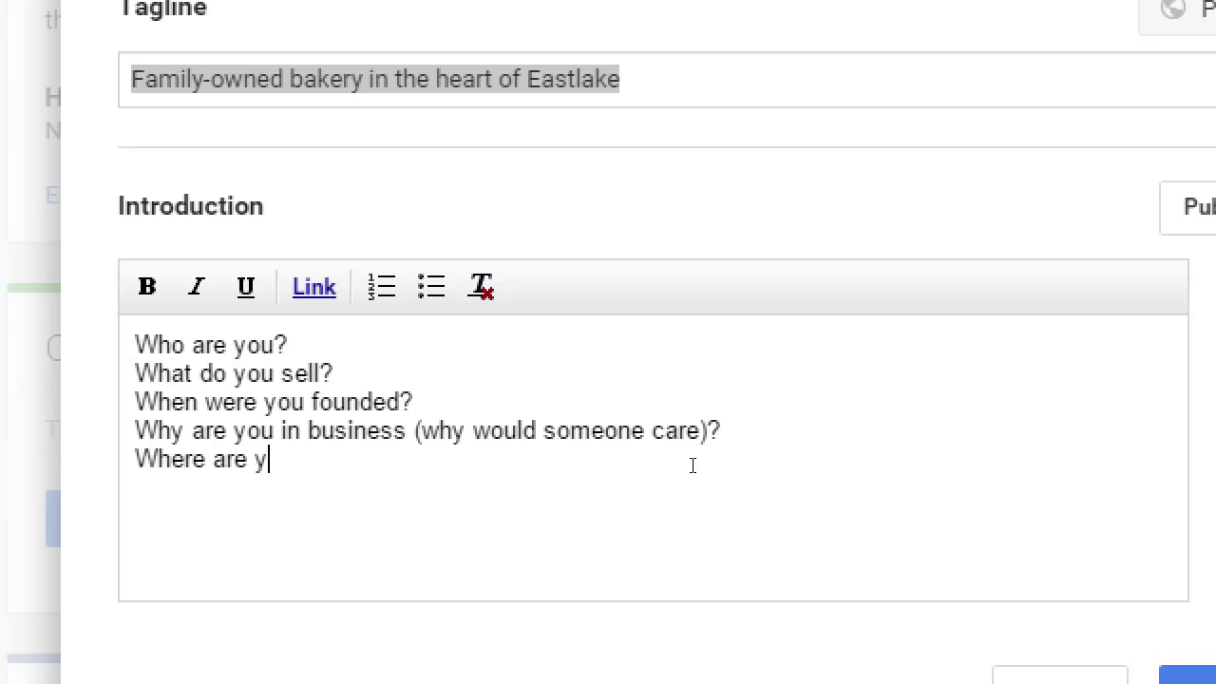
{"action": "type", "text": "ou located"}
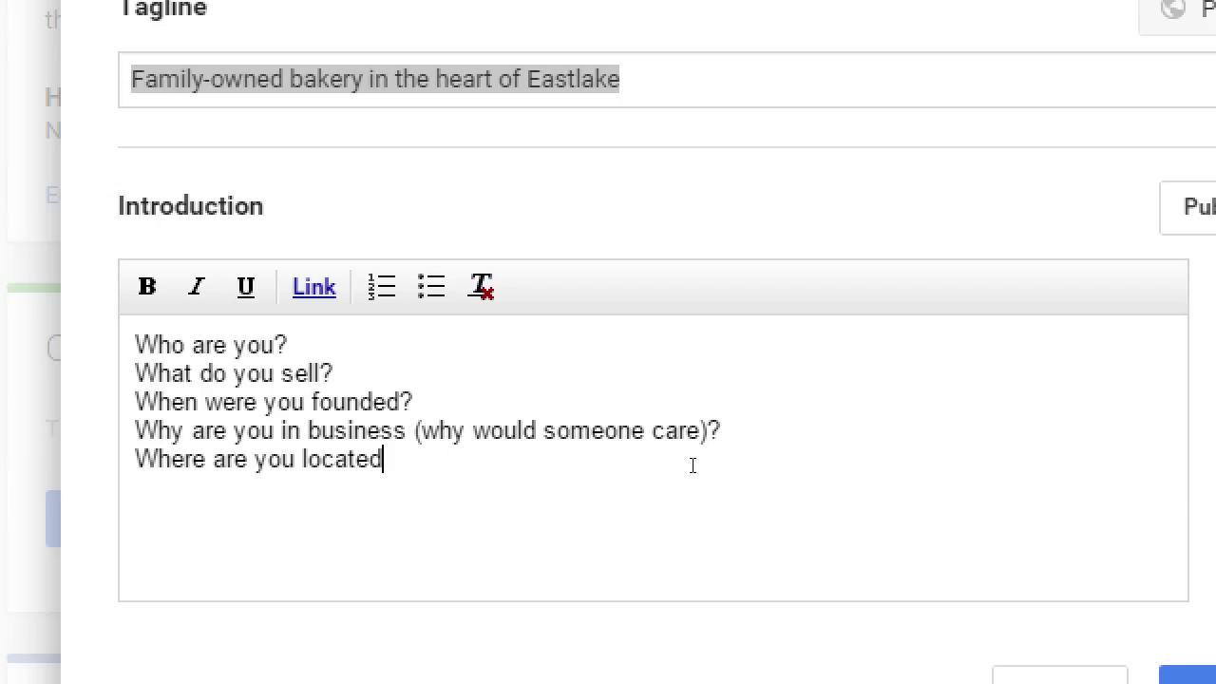
{"action": "type", "text": "?"}
{"action": "key", "text": "Return"}
{"action": "type", "text": "How are you un"}
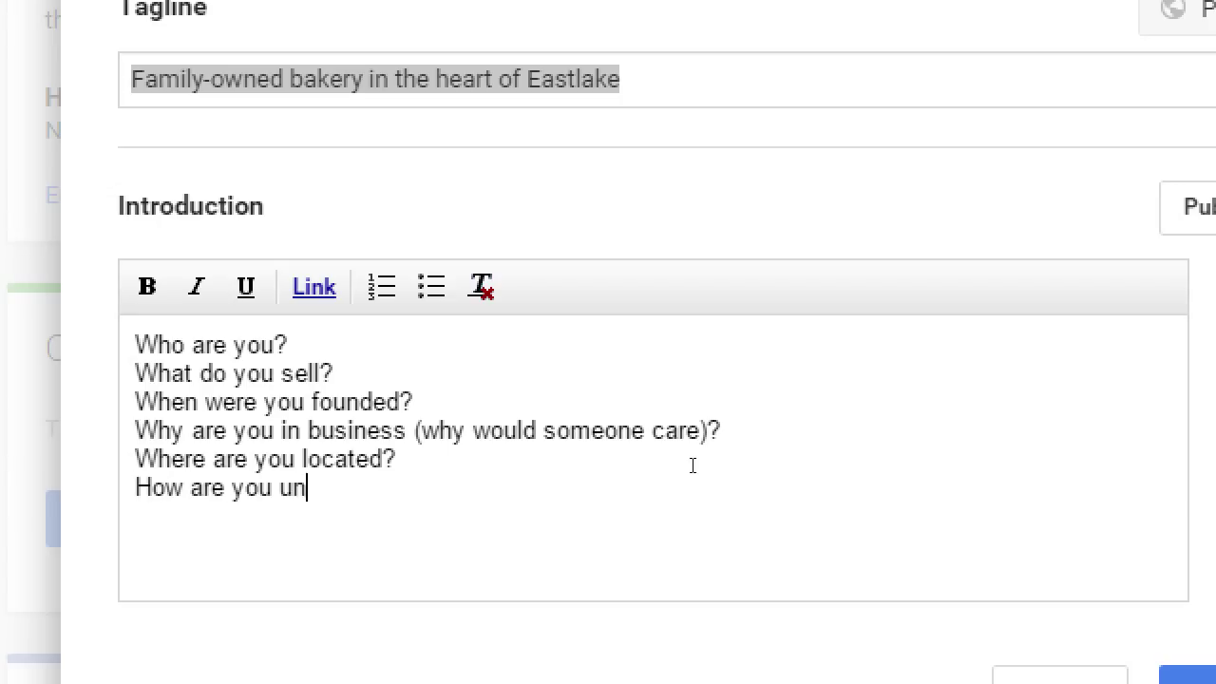
{"action": "type", "text": "ique?"}
- Bold and then un-bold the word 'unique', leaving the last question in plain text
{"action": "key", "text": "Left"}
{"action": "key", "text": "shift+Left"}
{"action": "key", "text": "shift+Left"}
{"action": "key", "text": "shift+Left"}
{"action": "key", "text": "shift+Left"}
{"action": "key", "text": "shift+Left"}
{"action": "key", "text": "shift+Left"}
{"action": "key", "text": "shift+Left"}
{"action": "key", "text": "ctrl+b"}
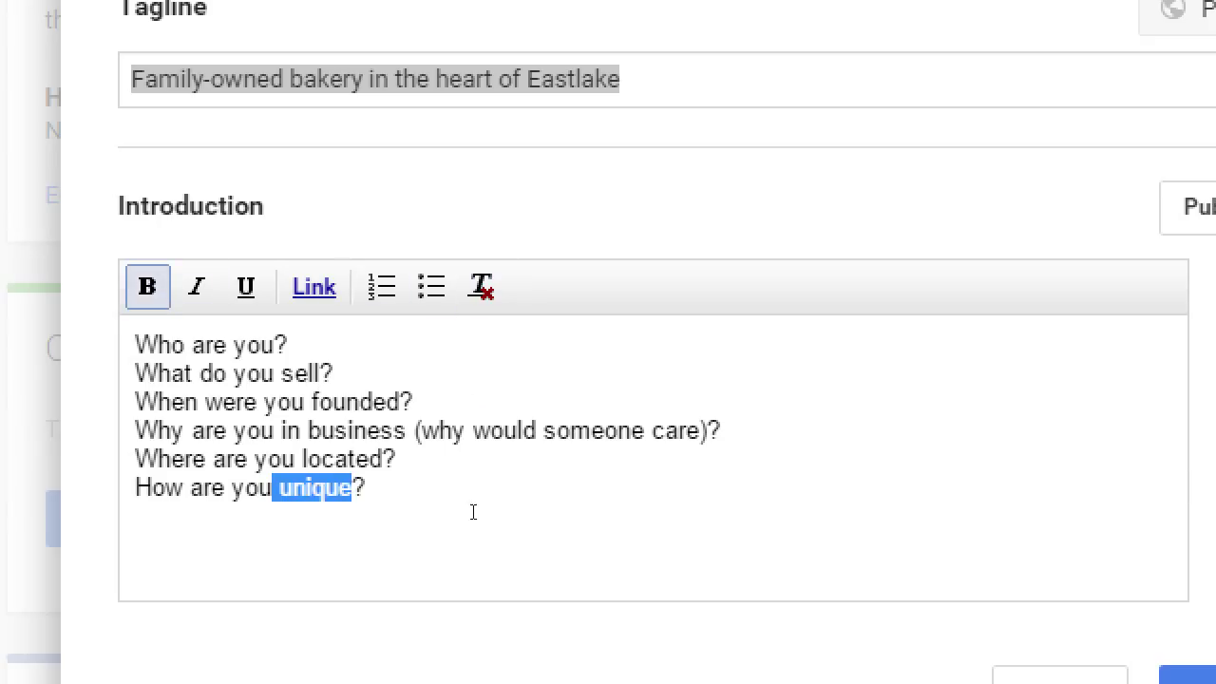
{"action": "key", "text": "ctrl+b"}
{"action": "left_click", "coordinate": [481, 488]}
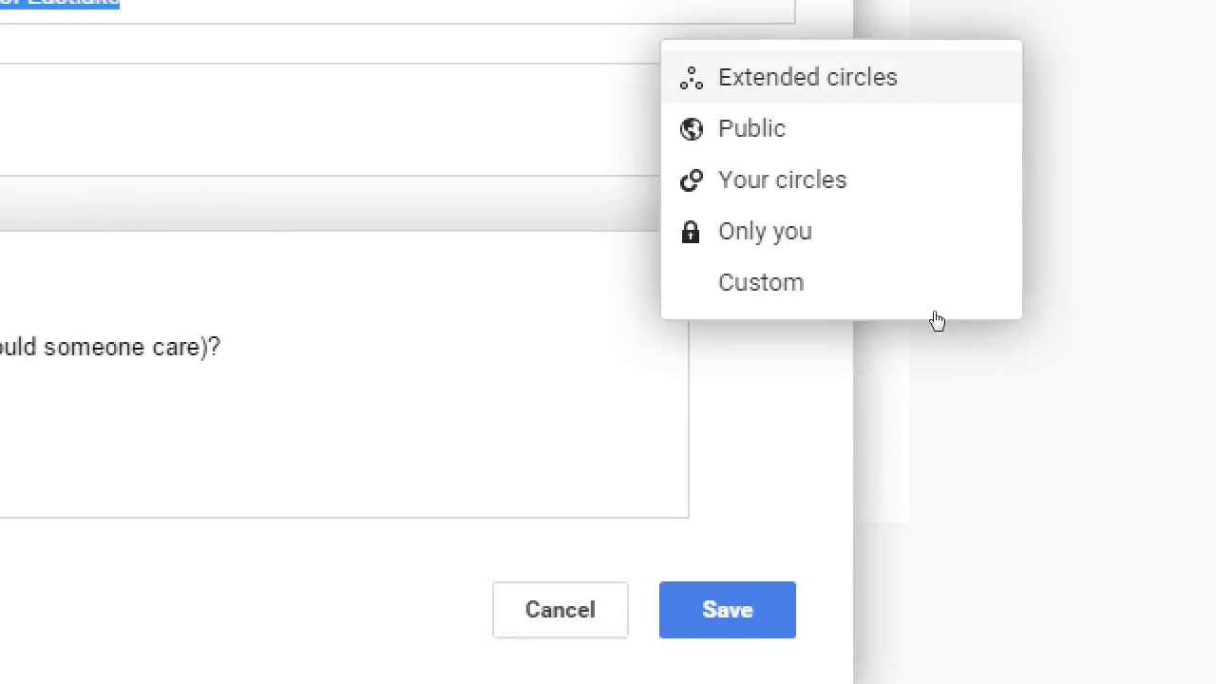
- Choose Public as the Introduction's sharing audience and restore the page zoom
{"action": "key", "text": "Down"}
{"action": "key", "text": "Down"}
{"action": "key", "text": "Down"}
{"action": "key", "text": "Down"}
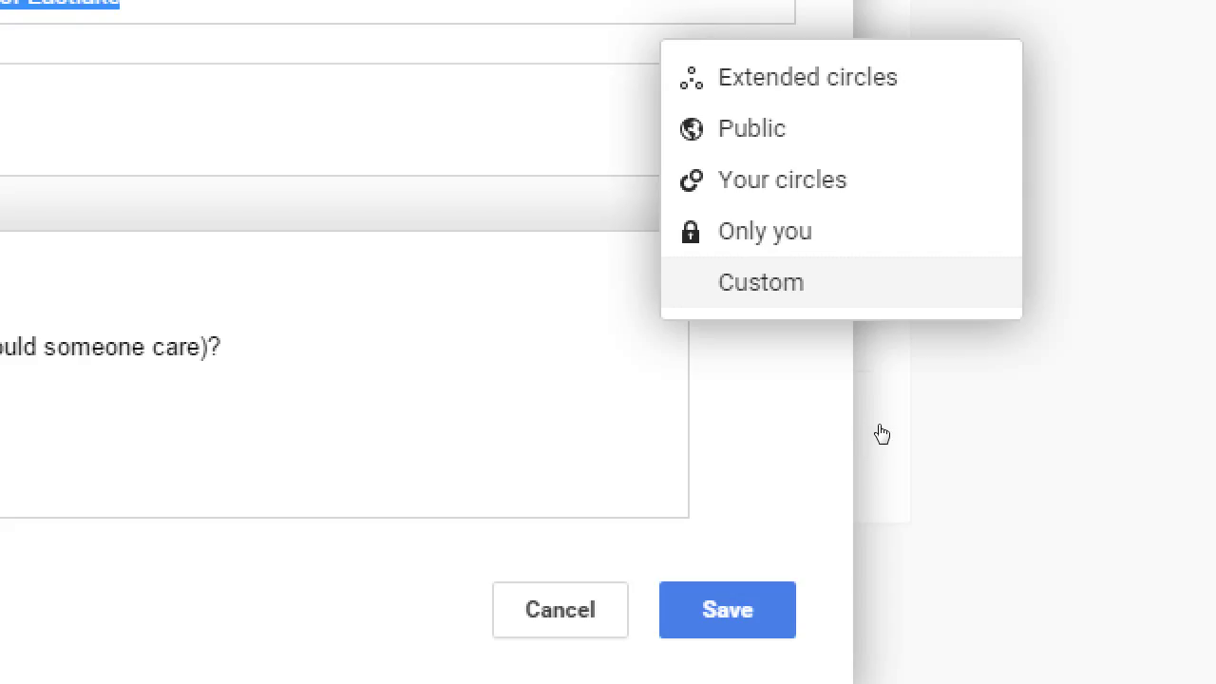
{"action": "key", "text": "Up"}
{"action": "key", "text": "Up"}
{"action": "key", "text": "Up"}
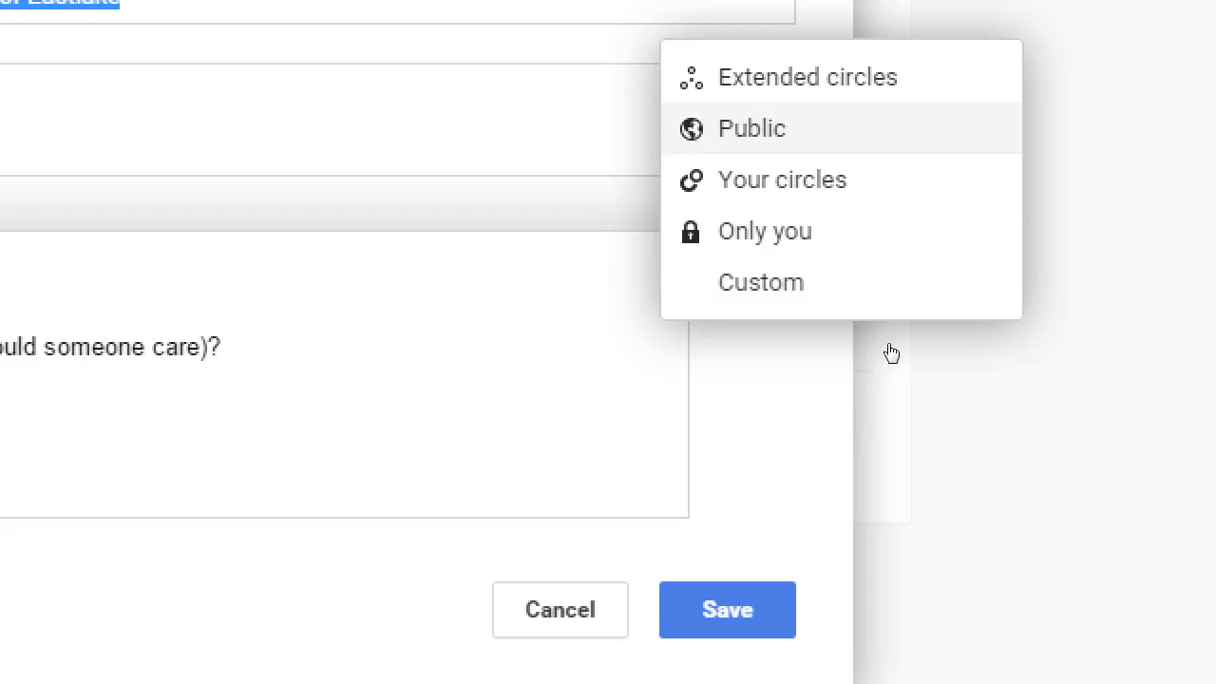
{"action": "key", "text": "Return"}
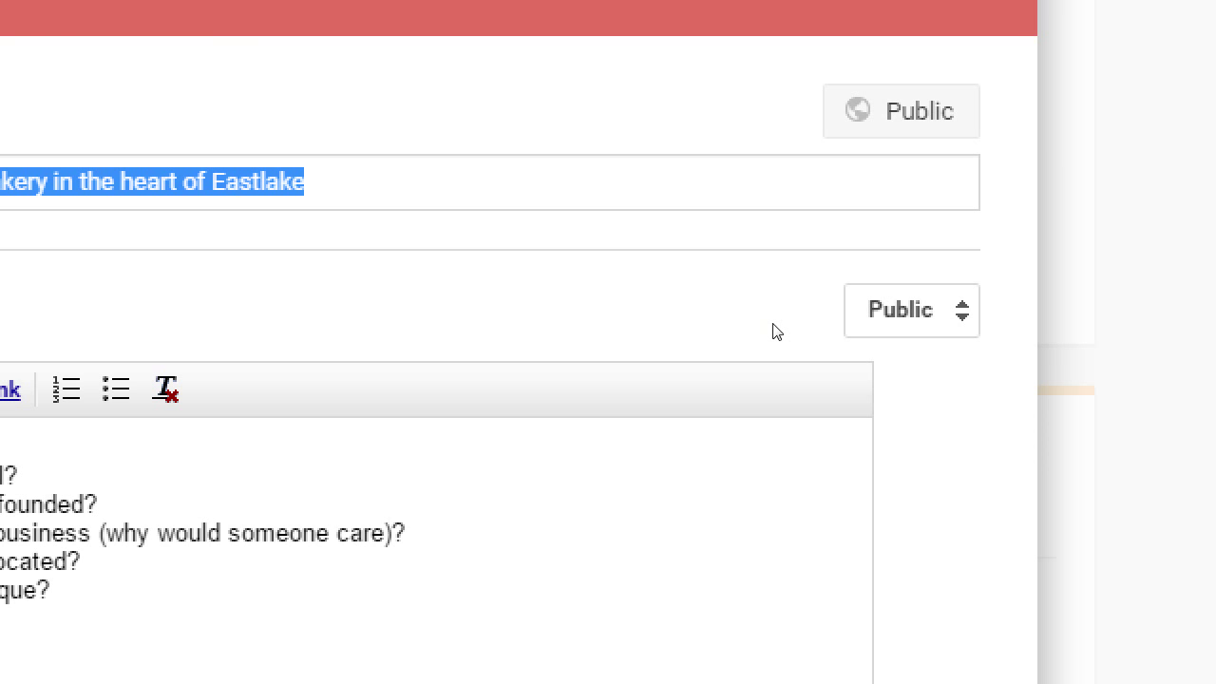
{"action": "key", "text": "super+minus"}
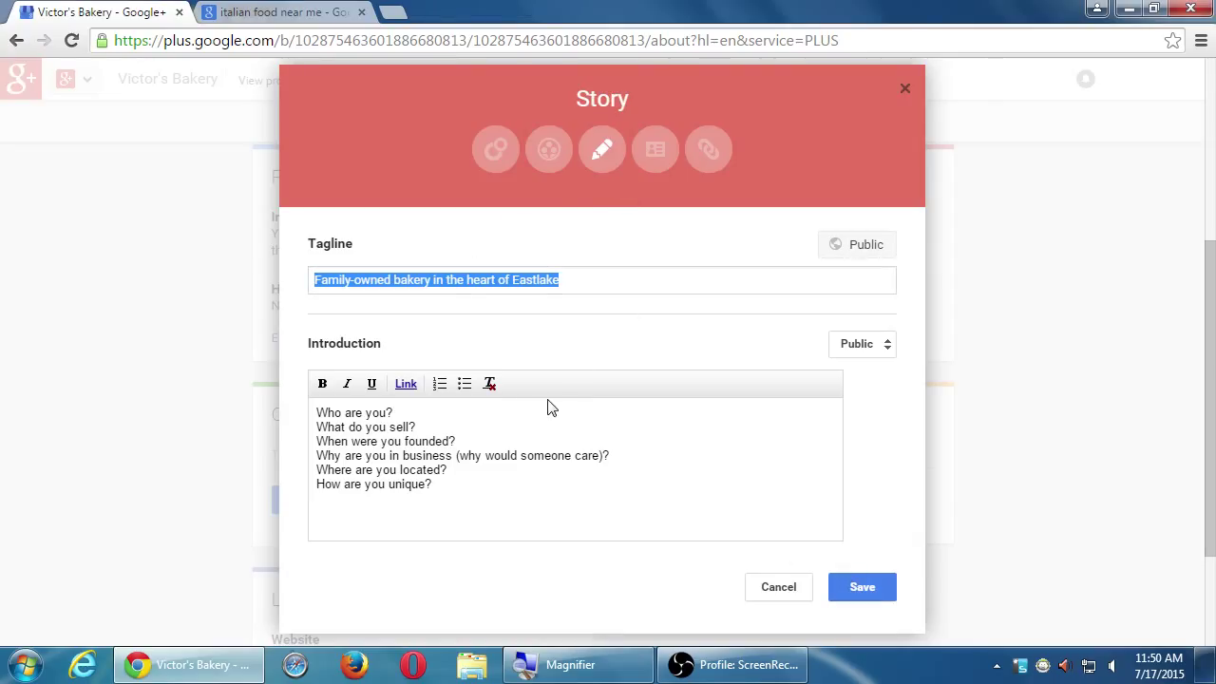
- Save the Story's tagline and introduction, then reopen the Story editor
{"action": "left_click", "coordinate": [869, 590]}
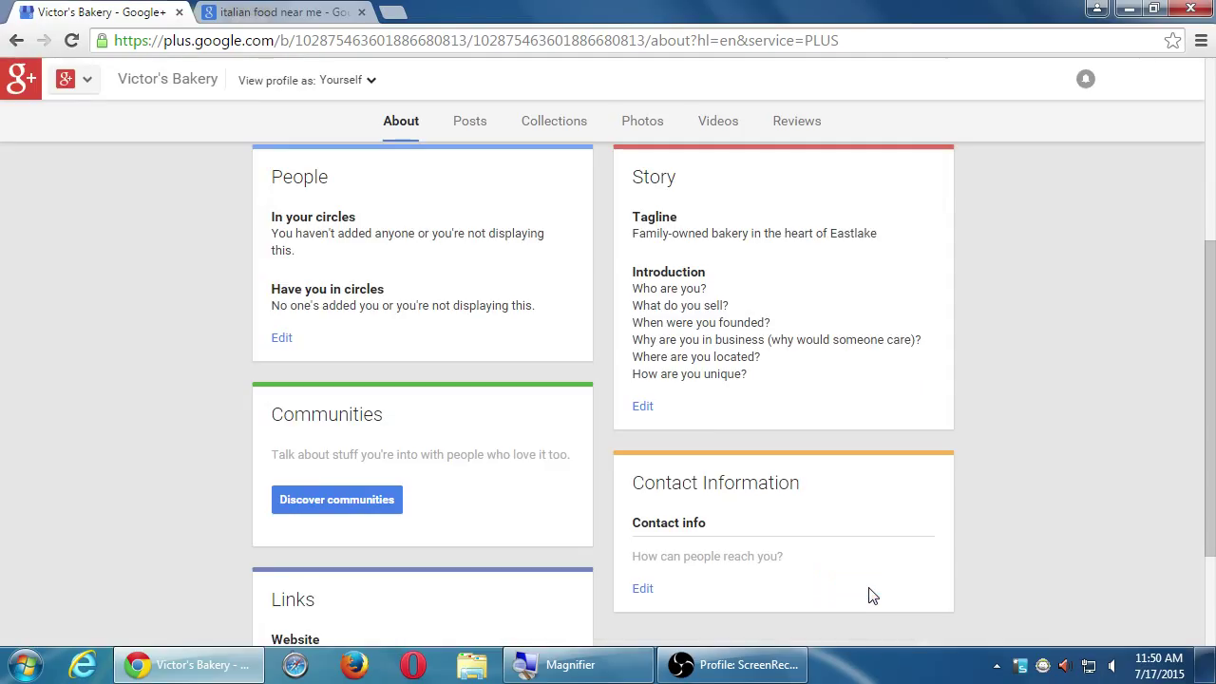
{"action": "left_click", "coordinate": [650, 410]}
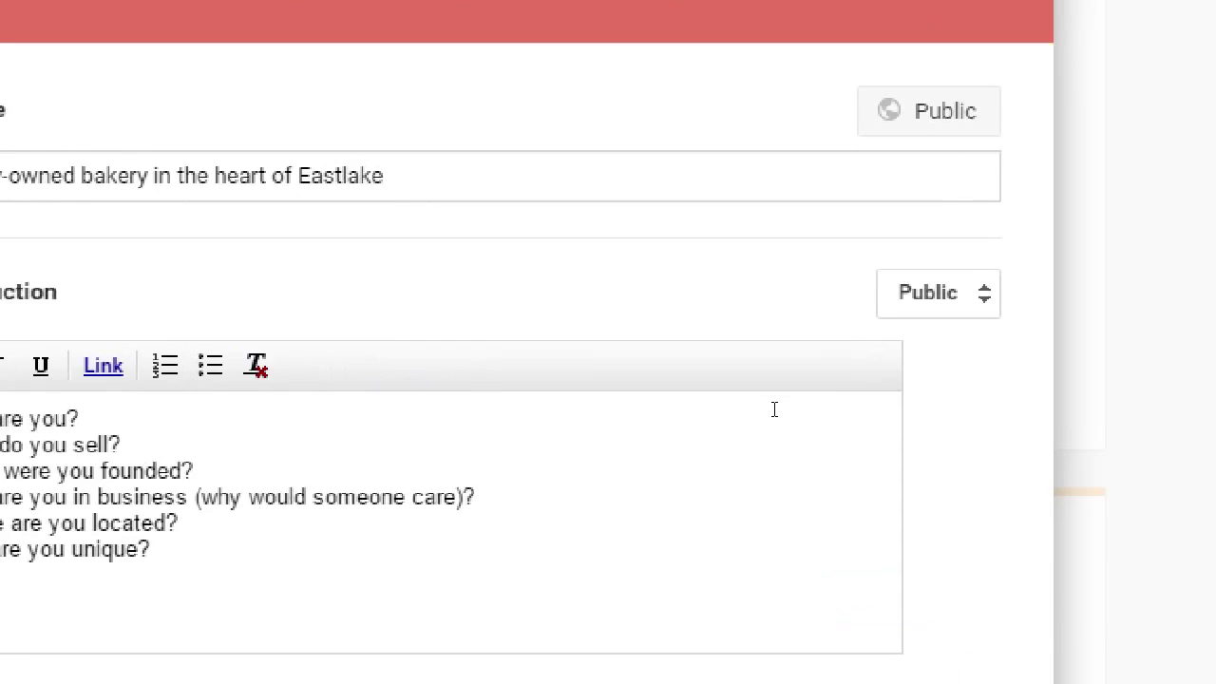
- Leave the Introduction's audience at Public and close its visibility menu
{"action": "left_click", "coordinate": [954, 294]}
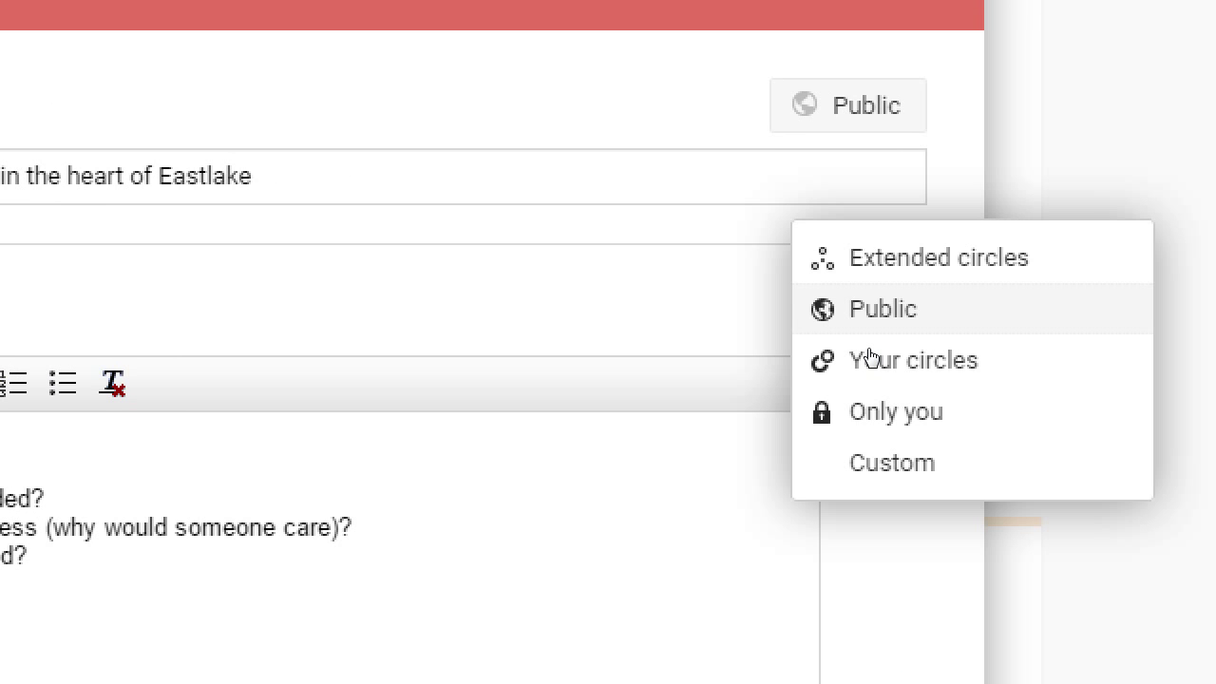
{"action": "key", "text": "Escape"}
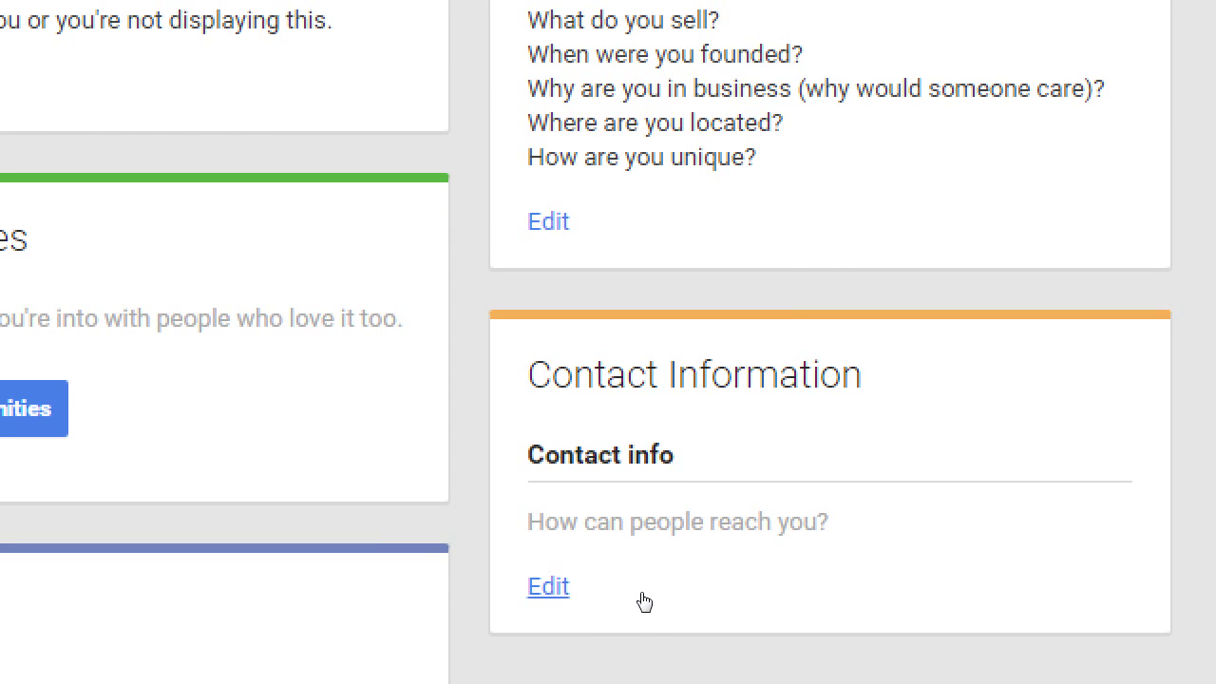
- Open the Contact Information editor and its visibility choices
{"action": "left_click", "coordinate": [640, 599]}
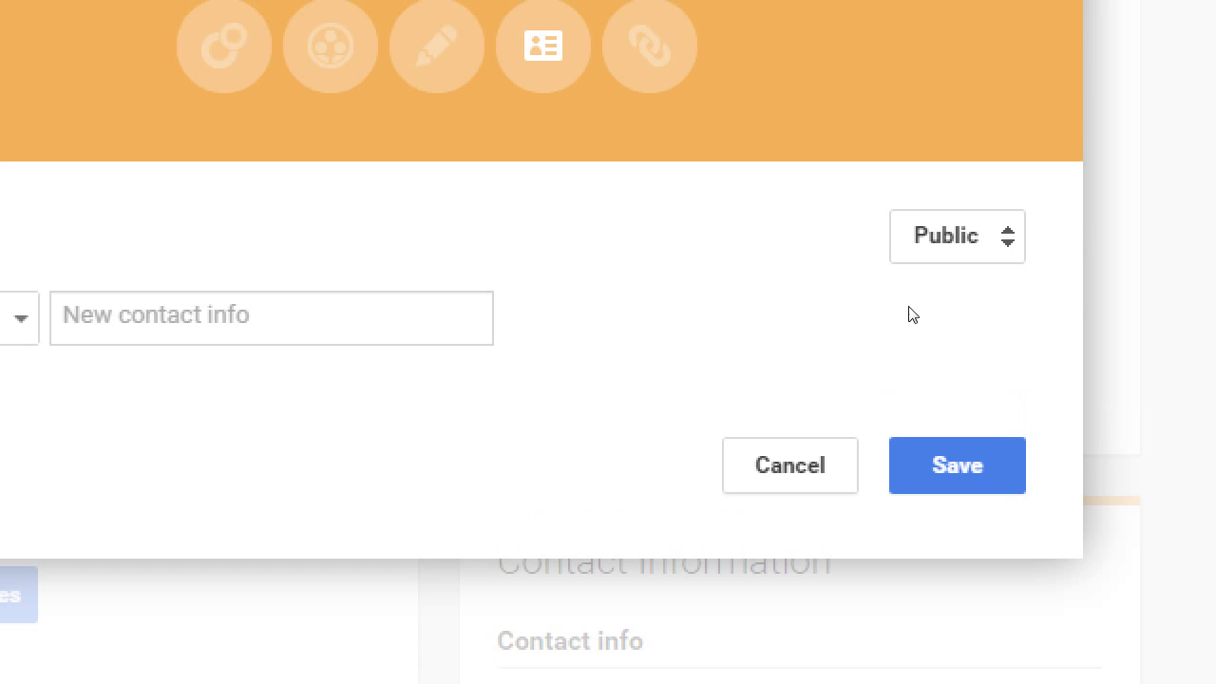
{"action": "left_click", "coordinate": [950, 57]}
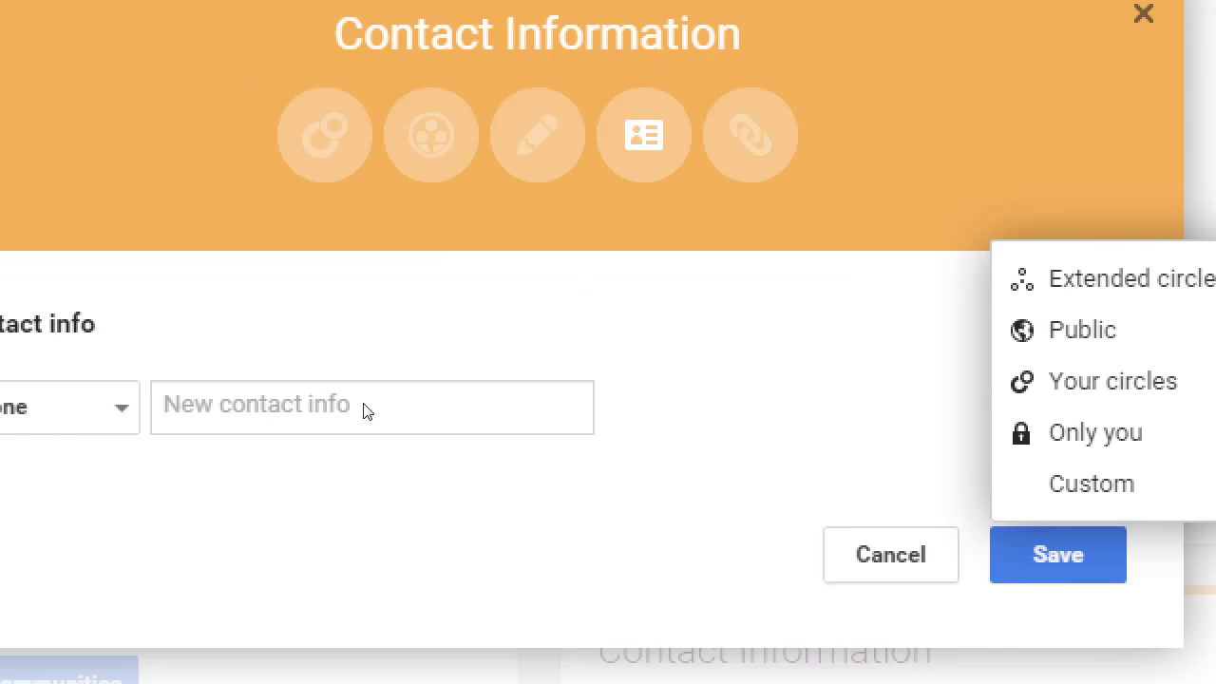
- Keep the first contact entry as Phone and enter the bakery's phone number
{"action": "left_click", "coordinate": [258, 321]}
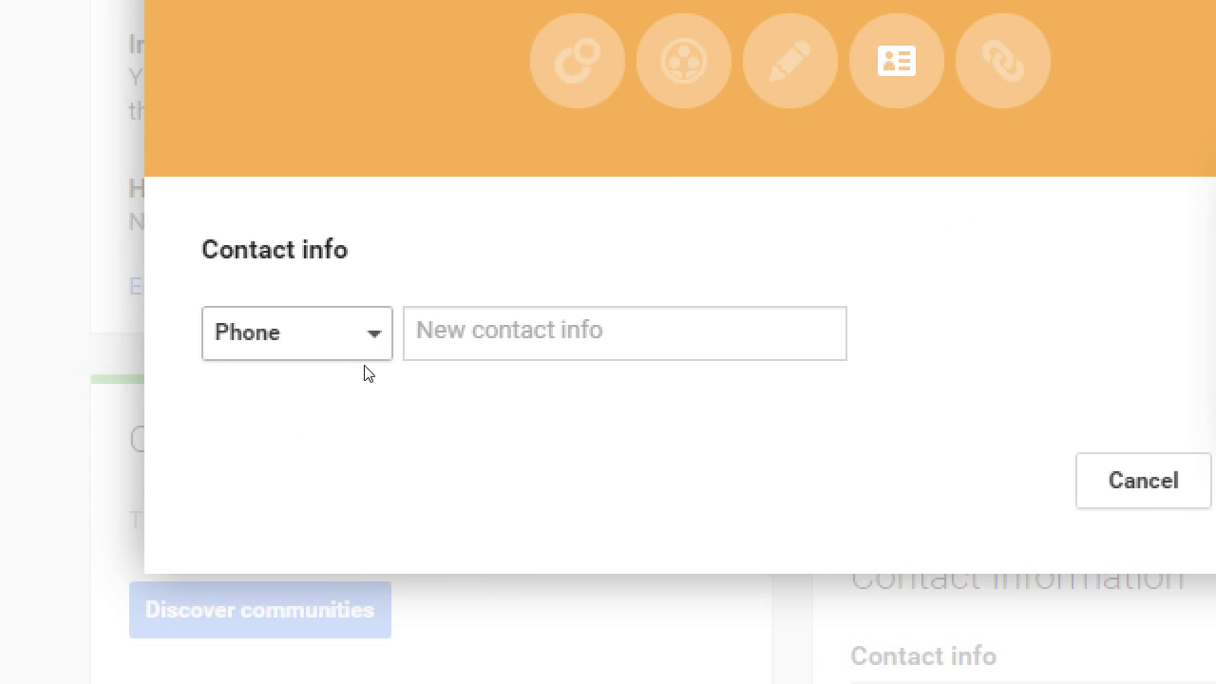
{"action": "left_click", "coordinate": [366, 358]}
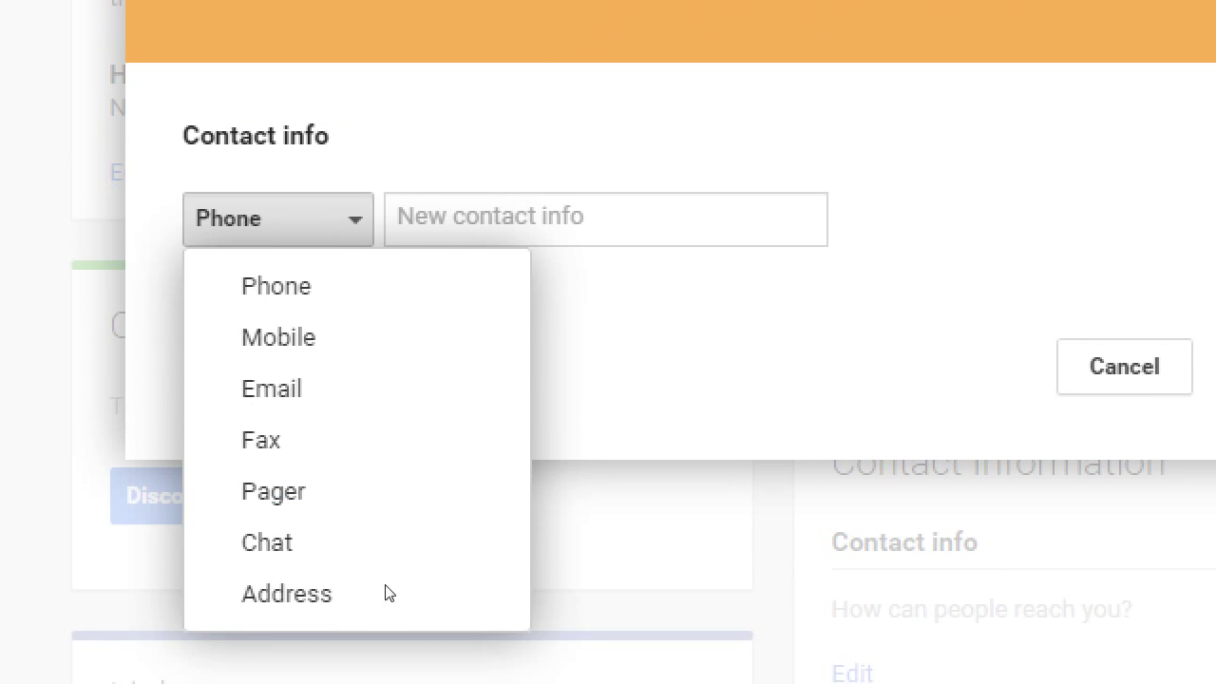
{"action": "left_click", "coordinate": [460, 352]}
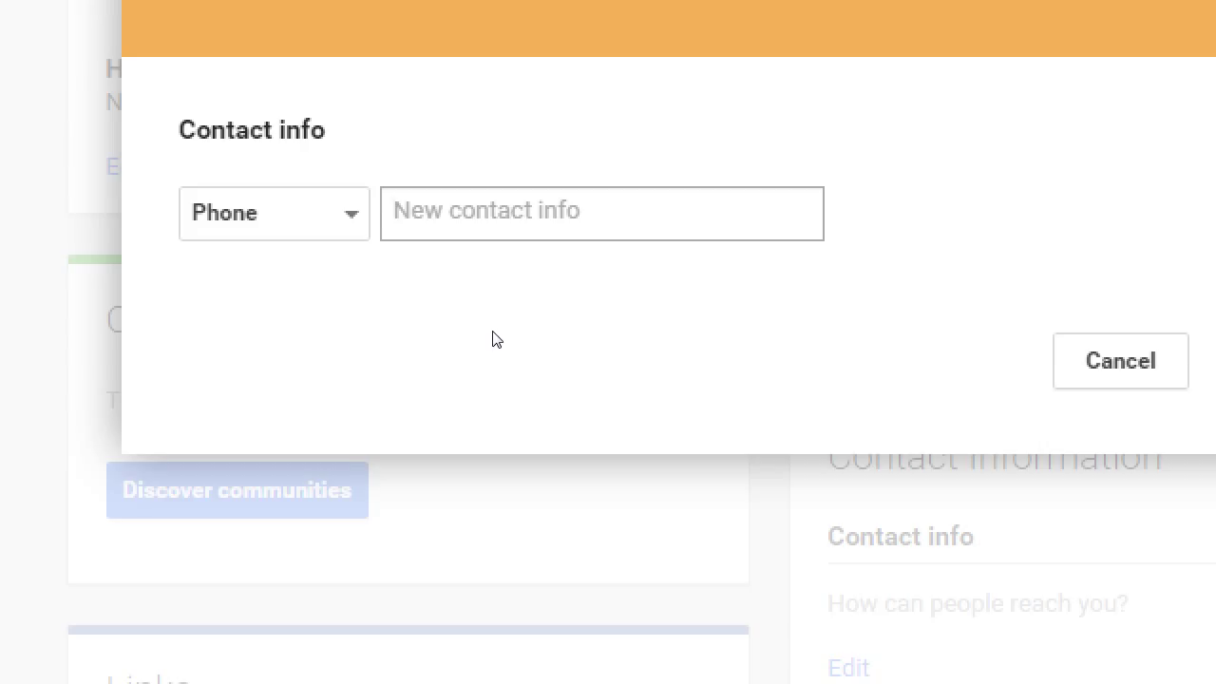
{"action": "type", "text": "61955"}
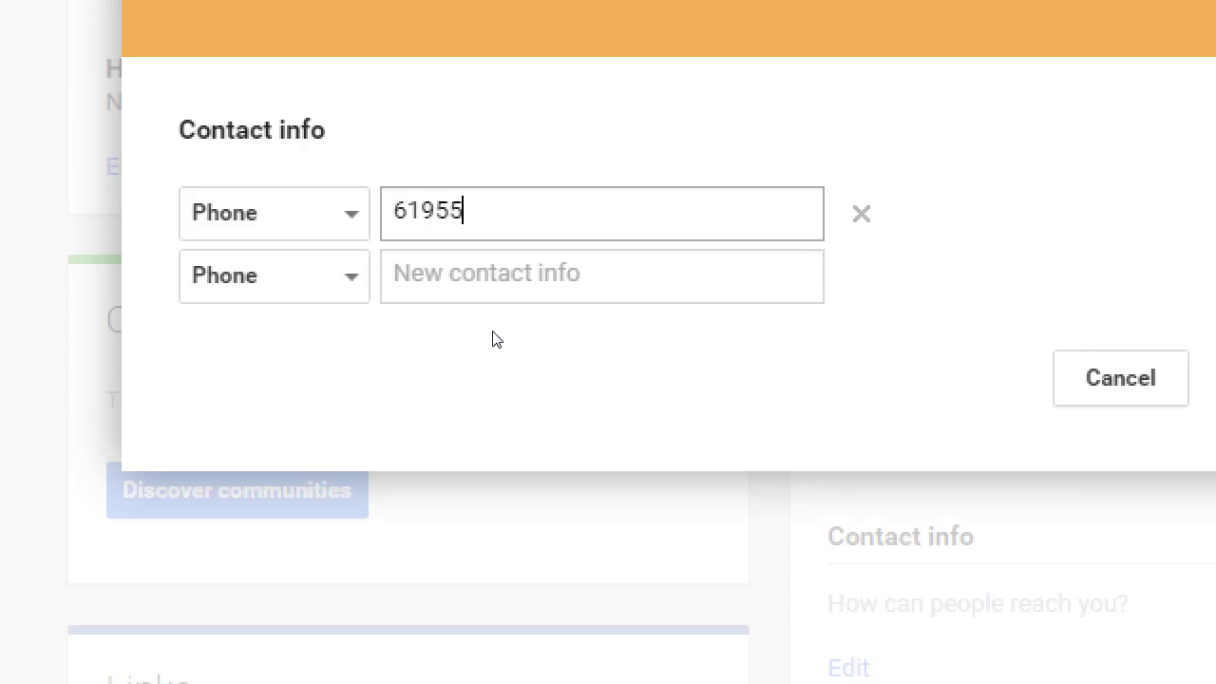
{"action": "type", "text": "55555"}
- Make the second contact entry an Email holding the bakery's sales e-mail address
{"action": "key", "text": "Tab"}
{"action": "key", "text": "Tab"}
{"action": "key", "text": "space"}
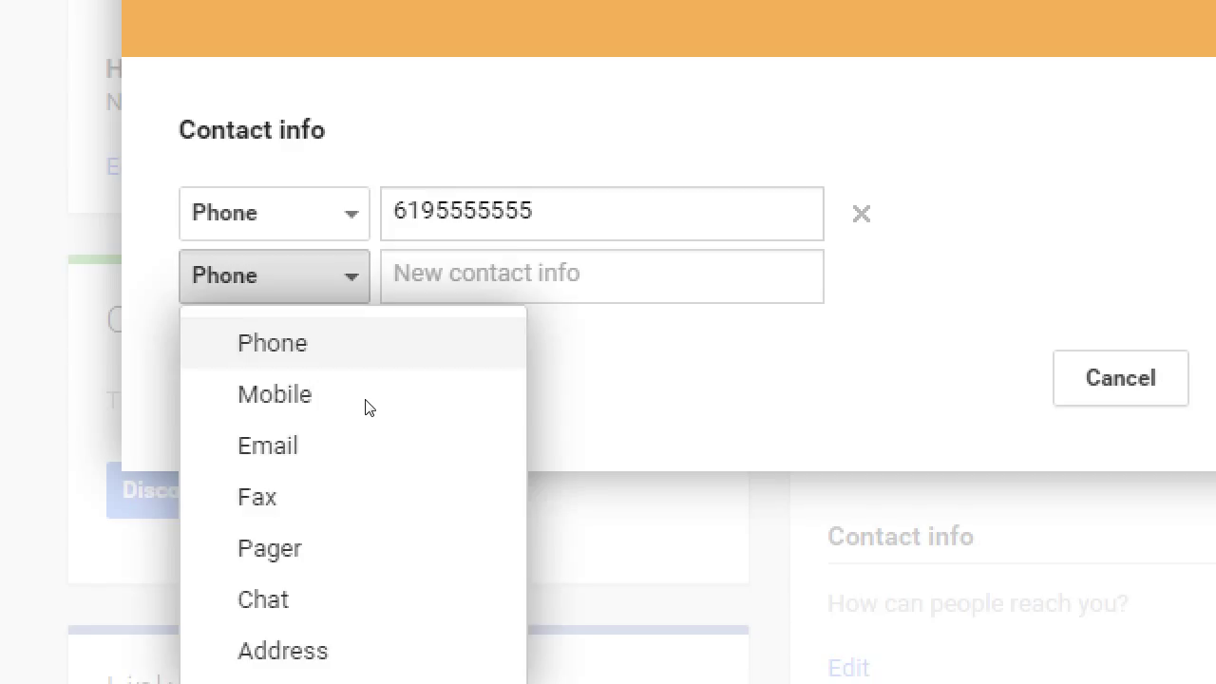
{"action": "key", "text": "Up"}
{"action": "key", "text": "Up"}
{"action": "key", "text": "Up"}
{"action": "key", "text": "Return"}
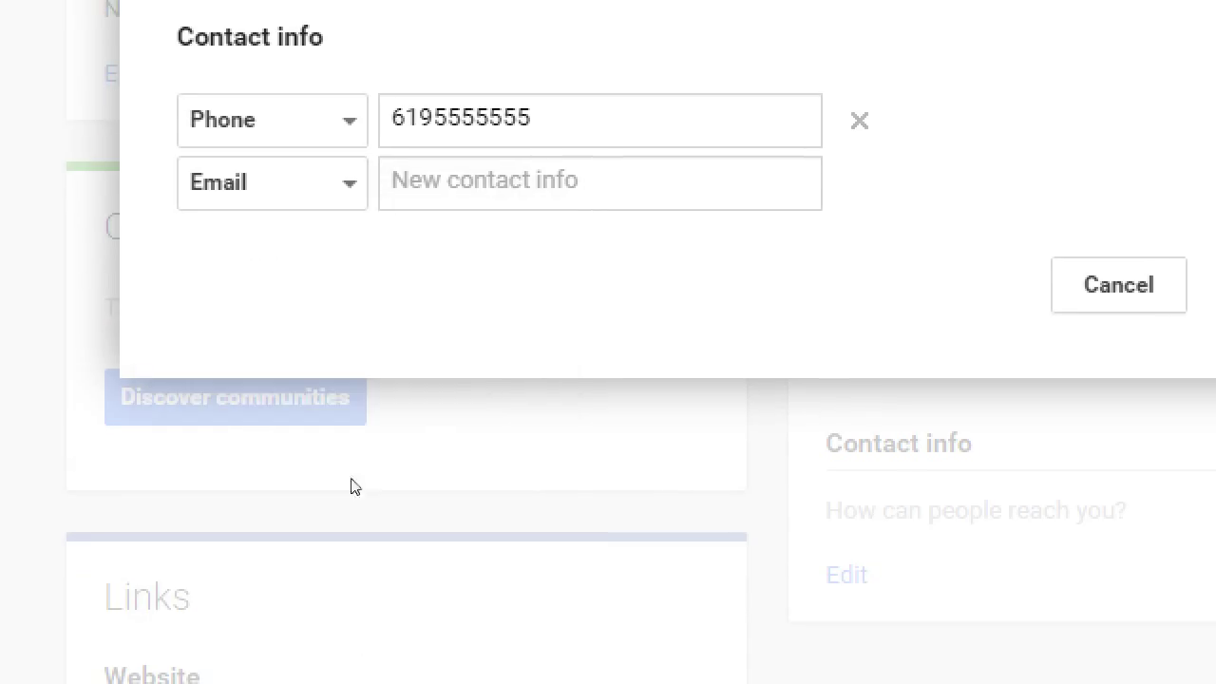
{"action": "key", "text": "Tab"}
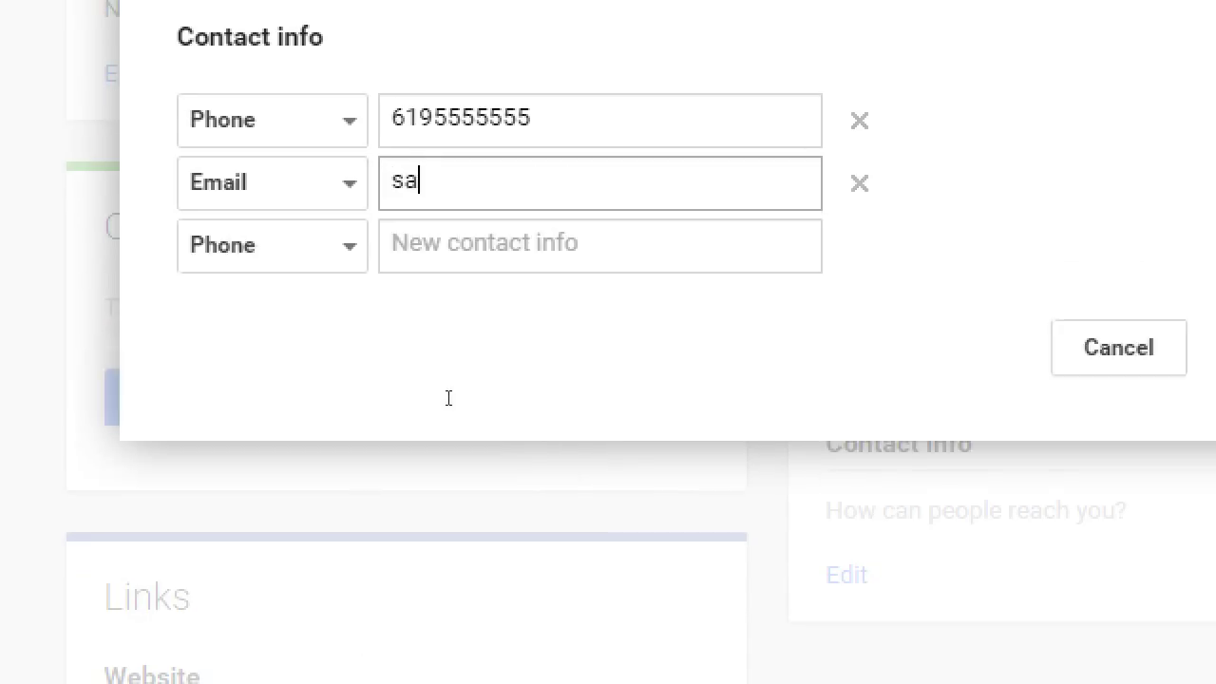
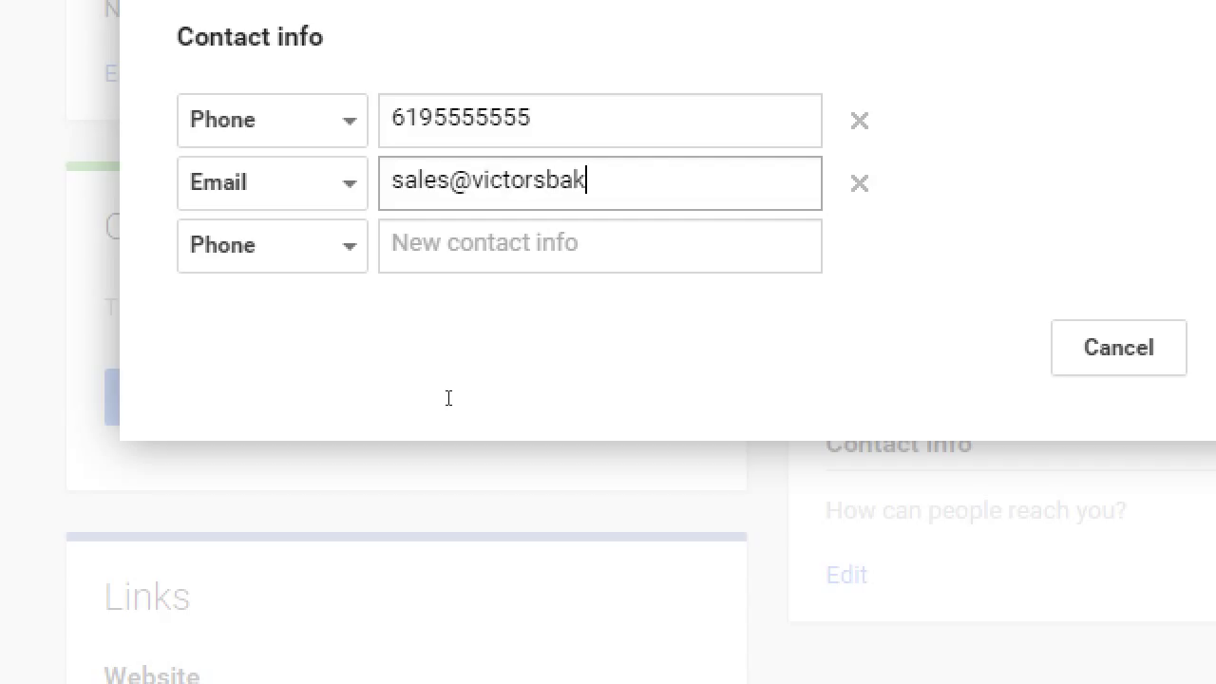
{"action": "key", "text": "Tab"}
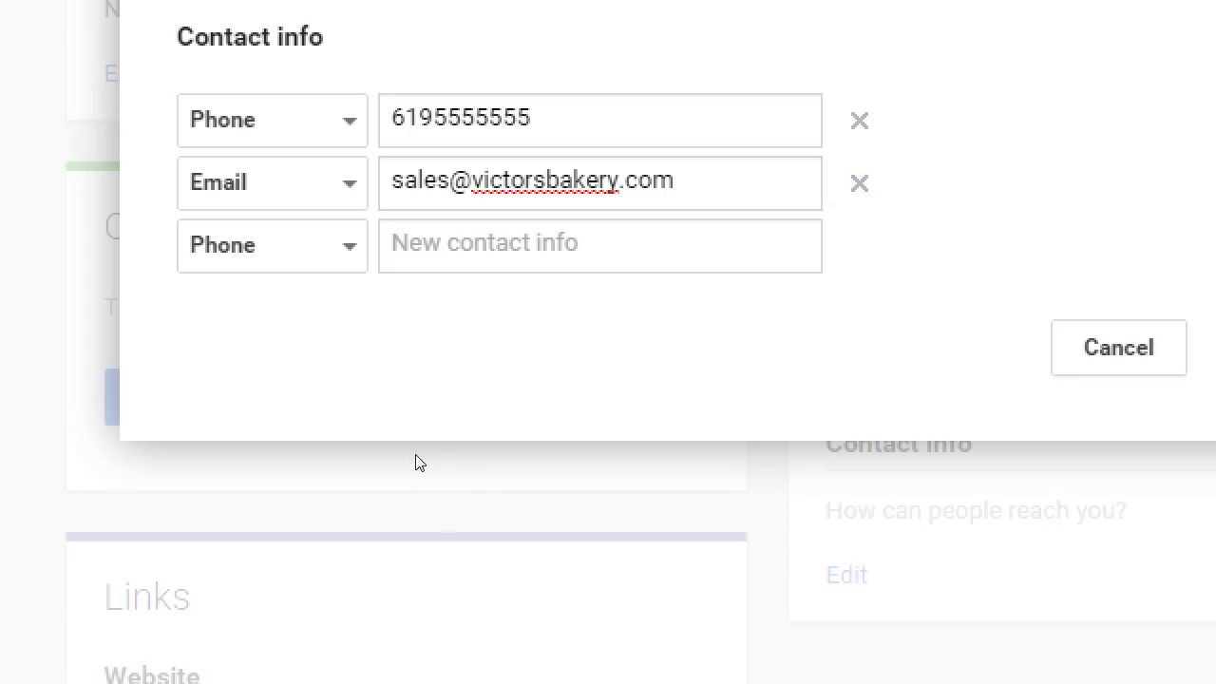
{"action": "key", "text": "shift+Tab"}
{"action": "key", "text": "Tab"}
{"action": "key", "text": "Tab"}
{"action": "key", "text": "space"}
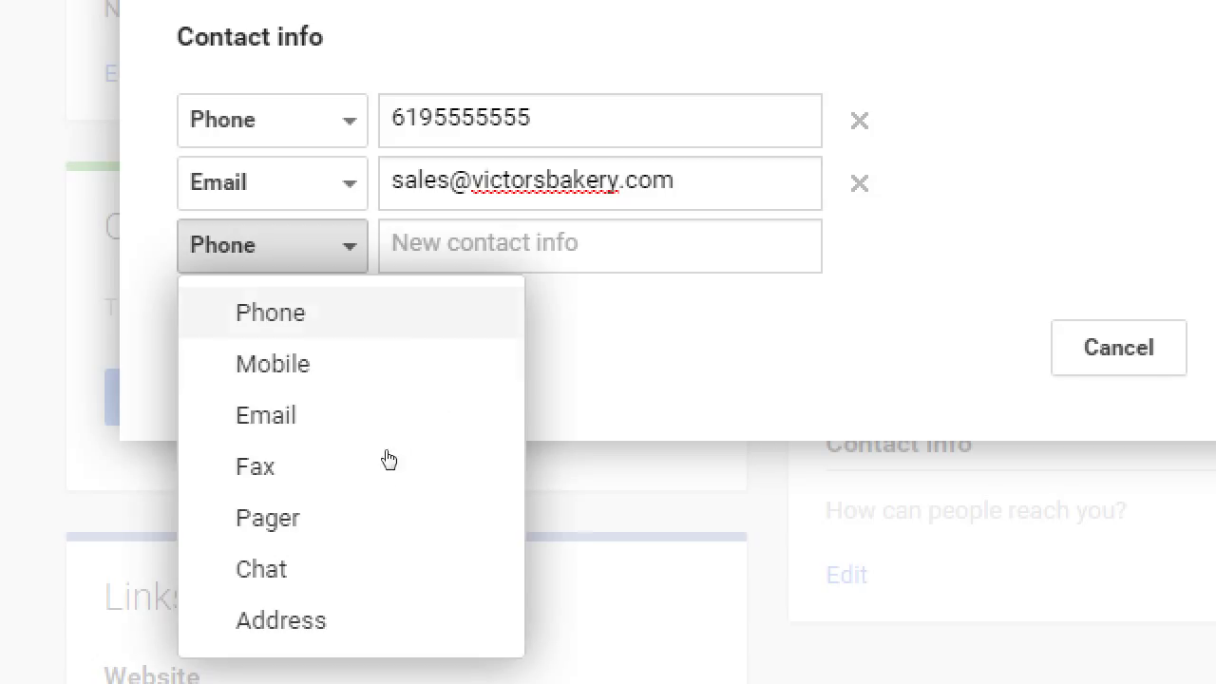
- Make the third contact entry an Address and enter the bakery's two-line street address
{"action": "left_click", "coordinate": [389, 617]}
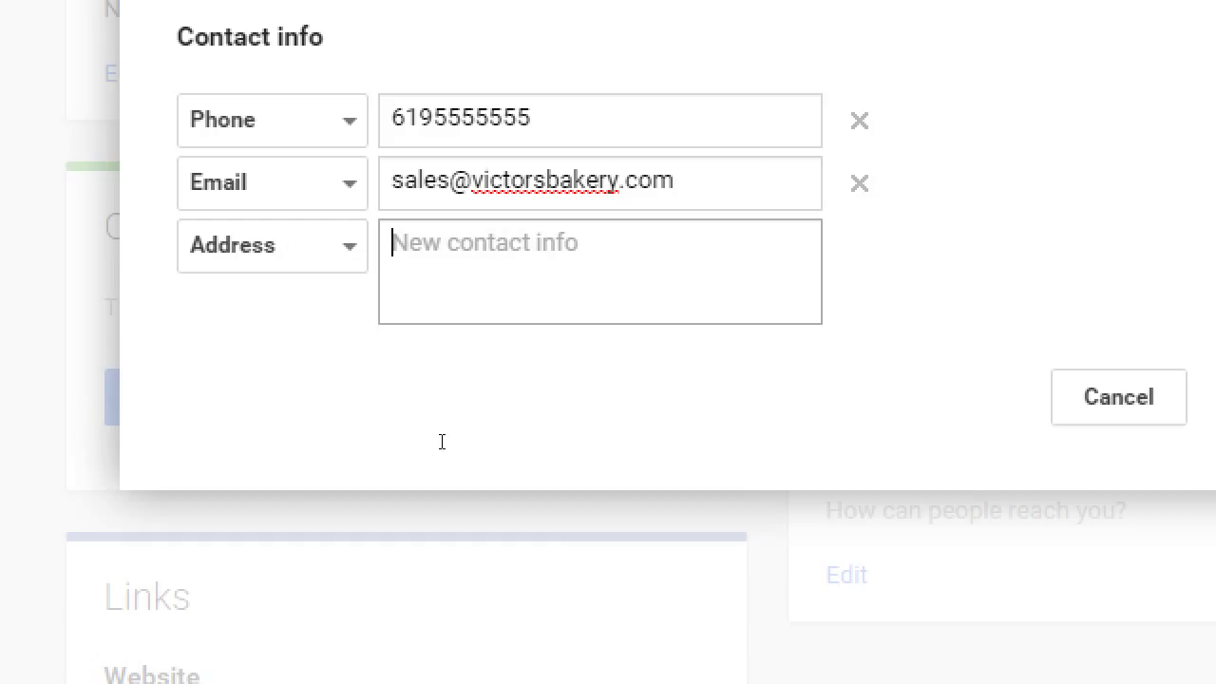
{"action": "type", "text": "123 Fake Street"}
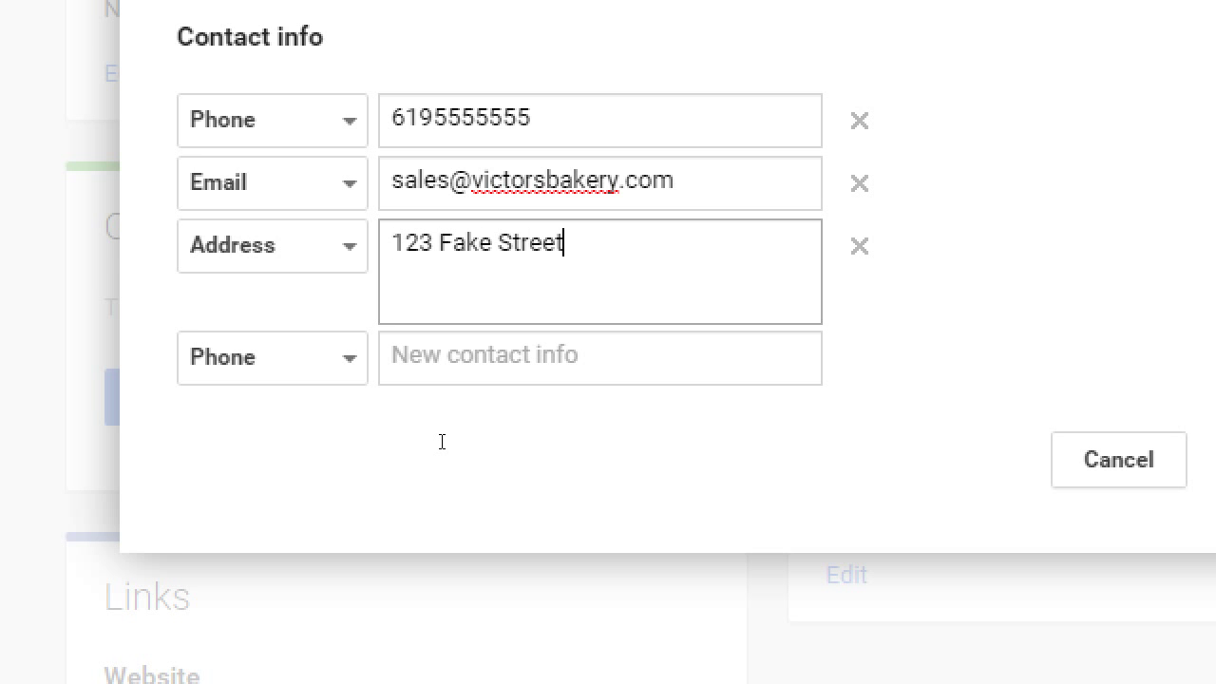
{"action": "key", "text": "Return"}
{"action": "type", "text": "San Di"}
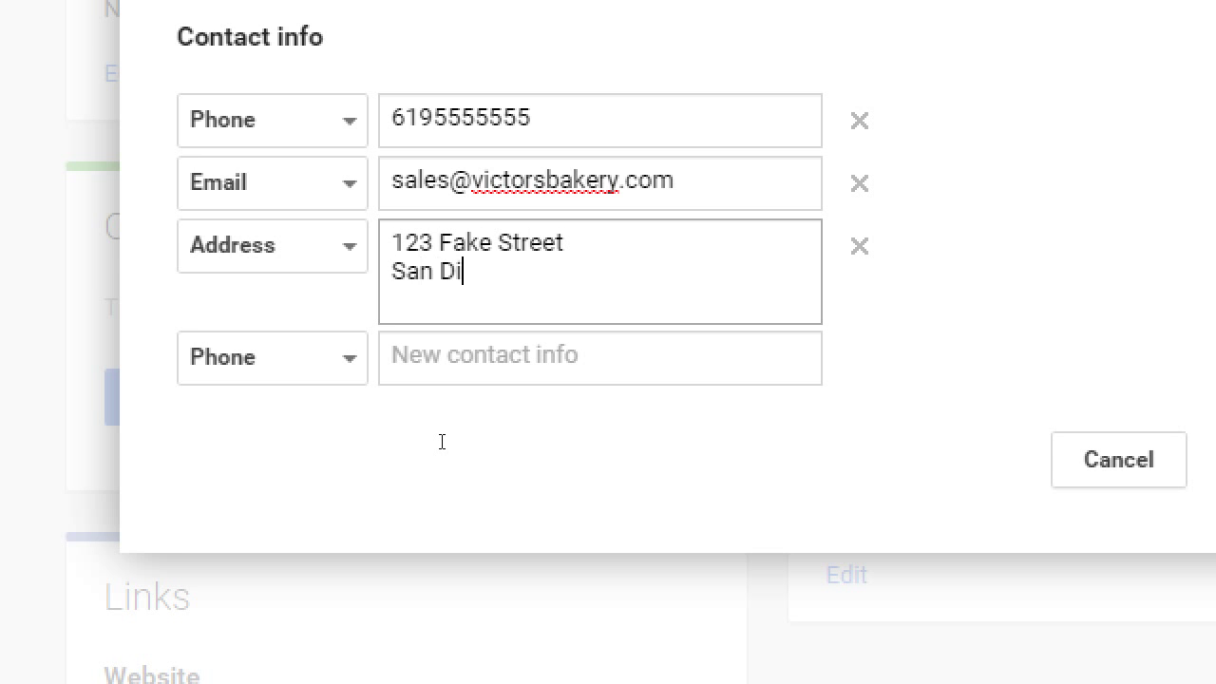
{"action": "type", "text": "ego, CA 91913"}
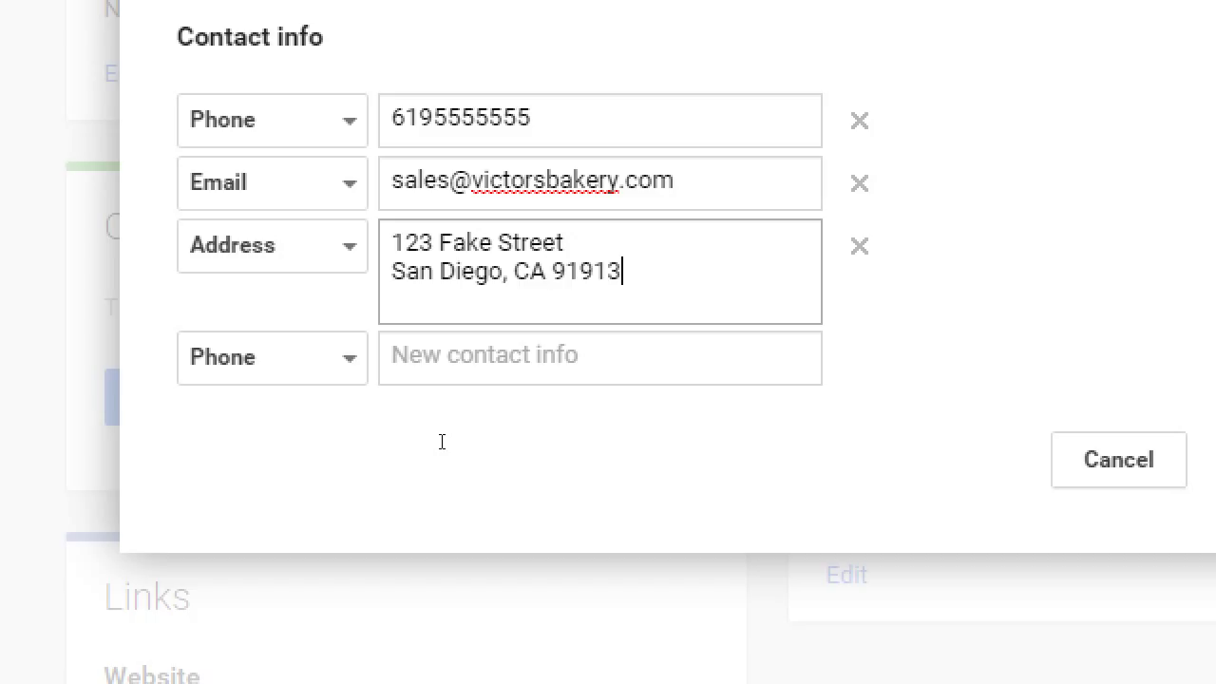
{"action": "key", "text": "Return"}
{"action": "key", "text": "BackSpace"}
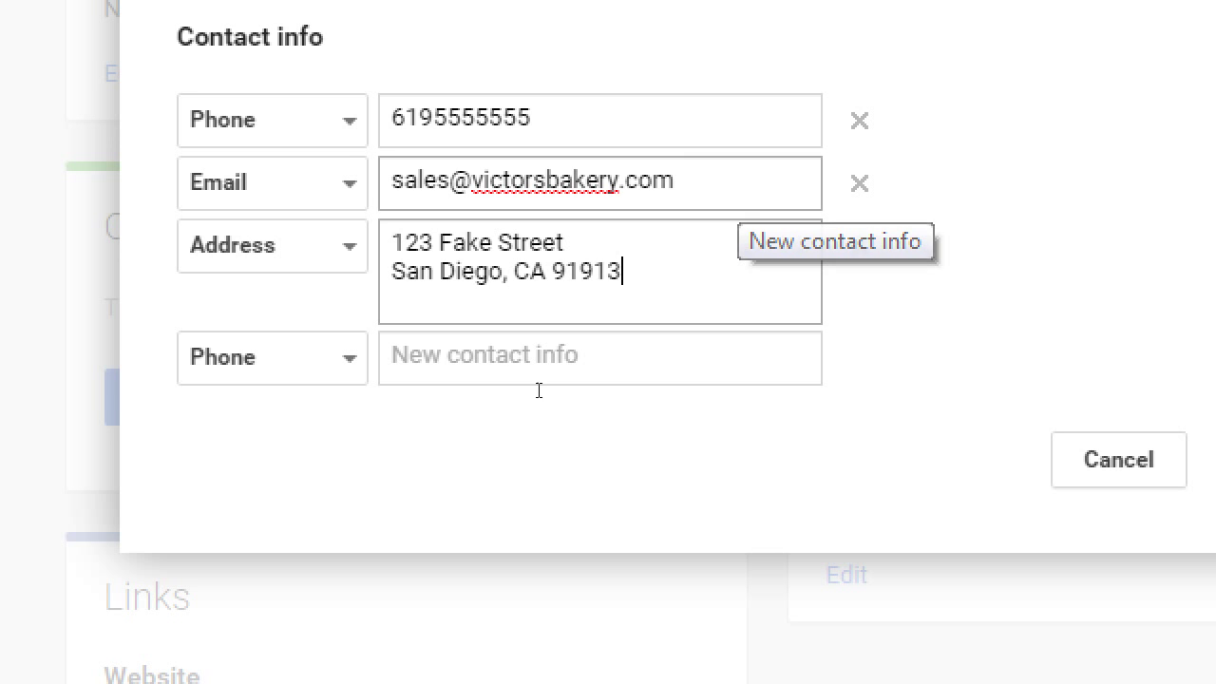
{"action": "key", "text": "shift+Tab"}
{"action": "key", "text": "shift+Tab"}
{"action": "key", "text": "shift+Tab"}
{"action": "key", "text": "shift+Tab"}
{"action": "key", "text": "shift+Tab"}
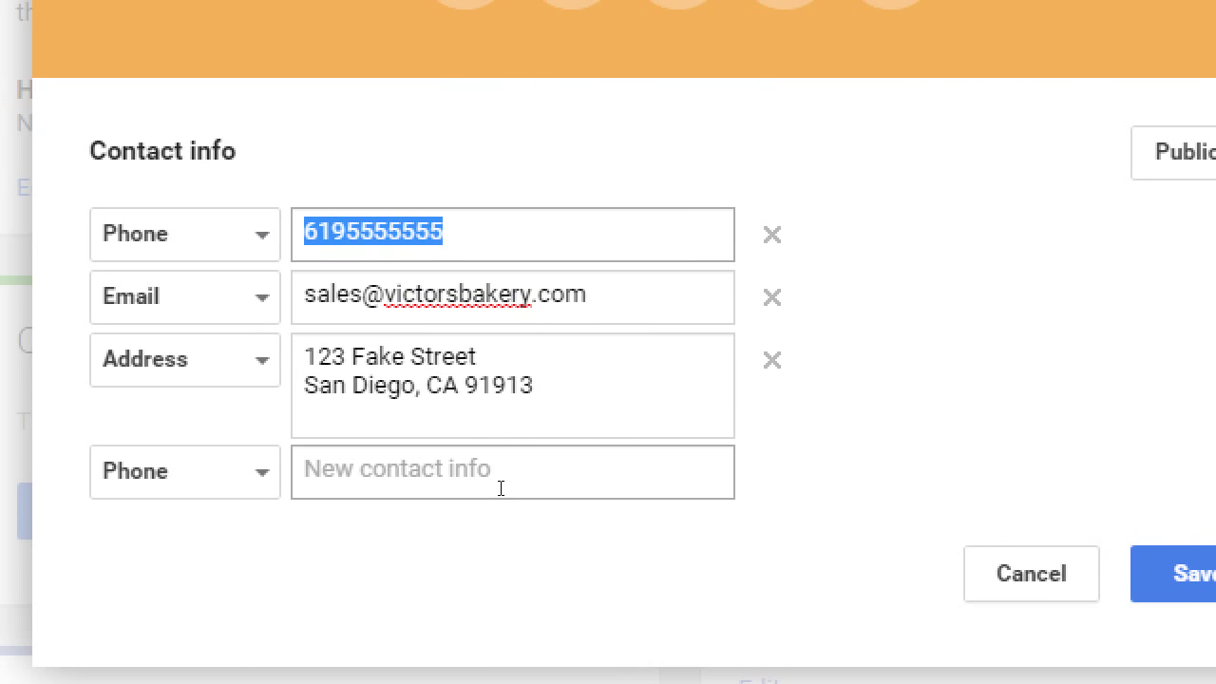
- Set the Contact info audience dropdown to Your circles and confirm it
{"action": "key", "text": "shift+Tab"}
{"action": "key", "text": "Return"}
{"action": "key", "text": "Down"}
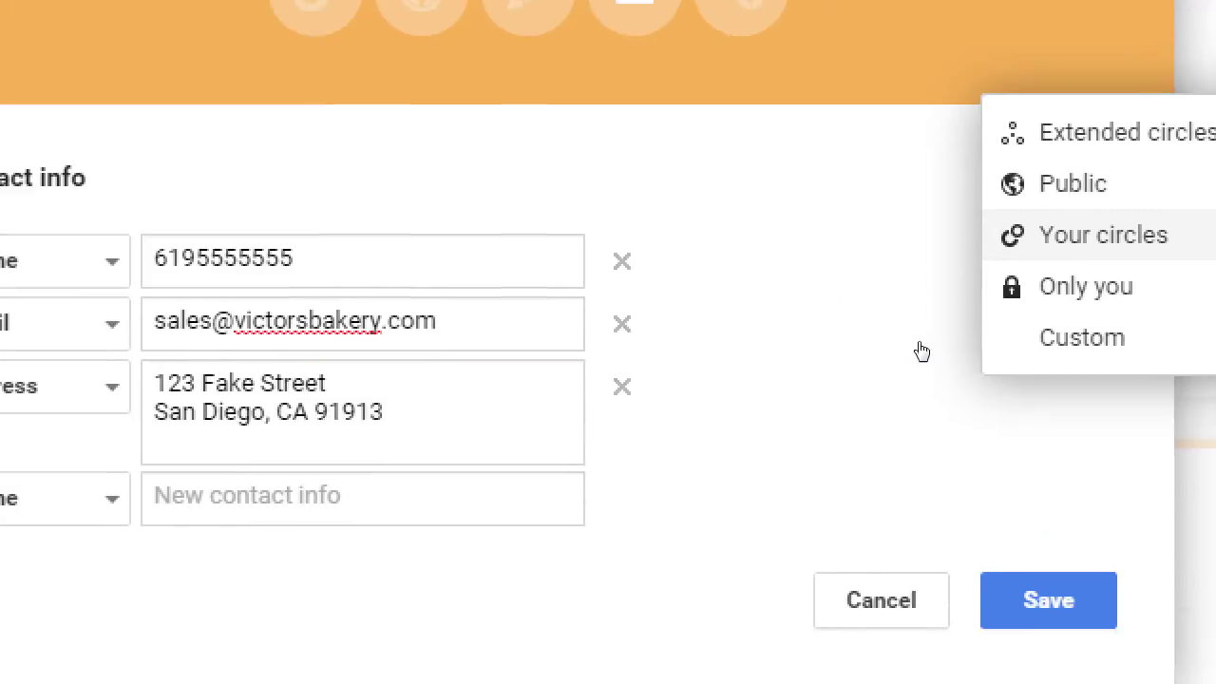
{"action": "key", "text": "Return"}
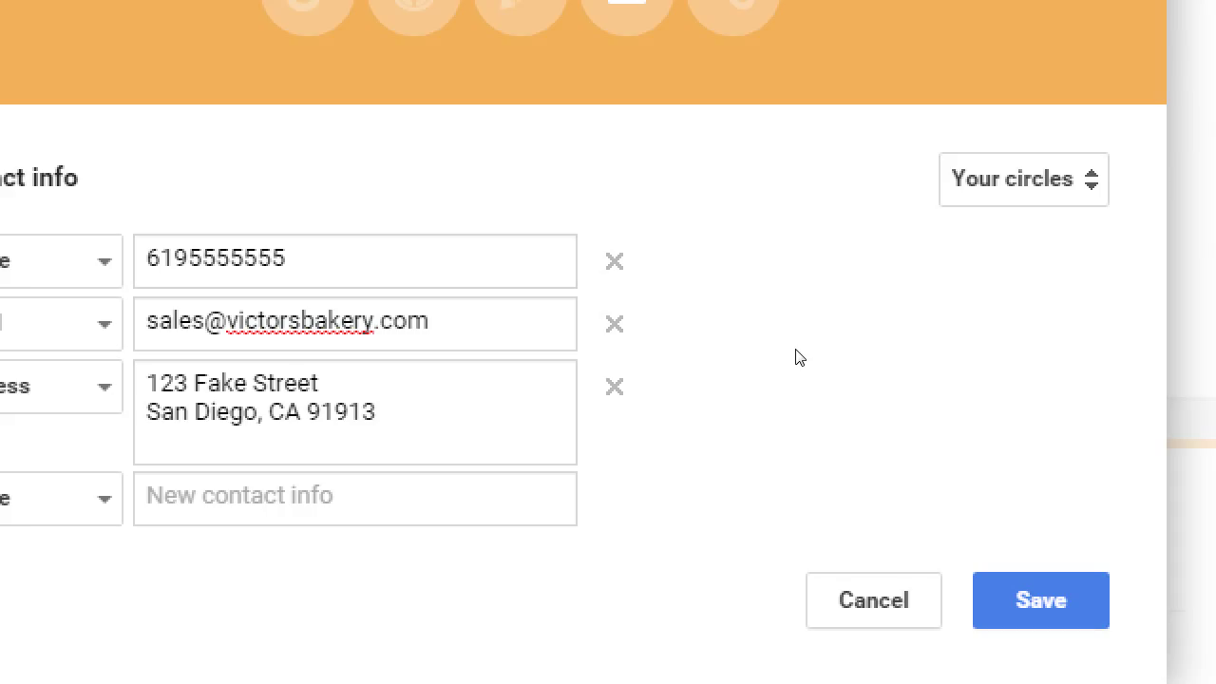
{"action": "left_click", "coordinate": [1023, 178]}
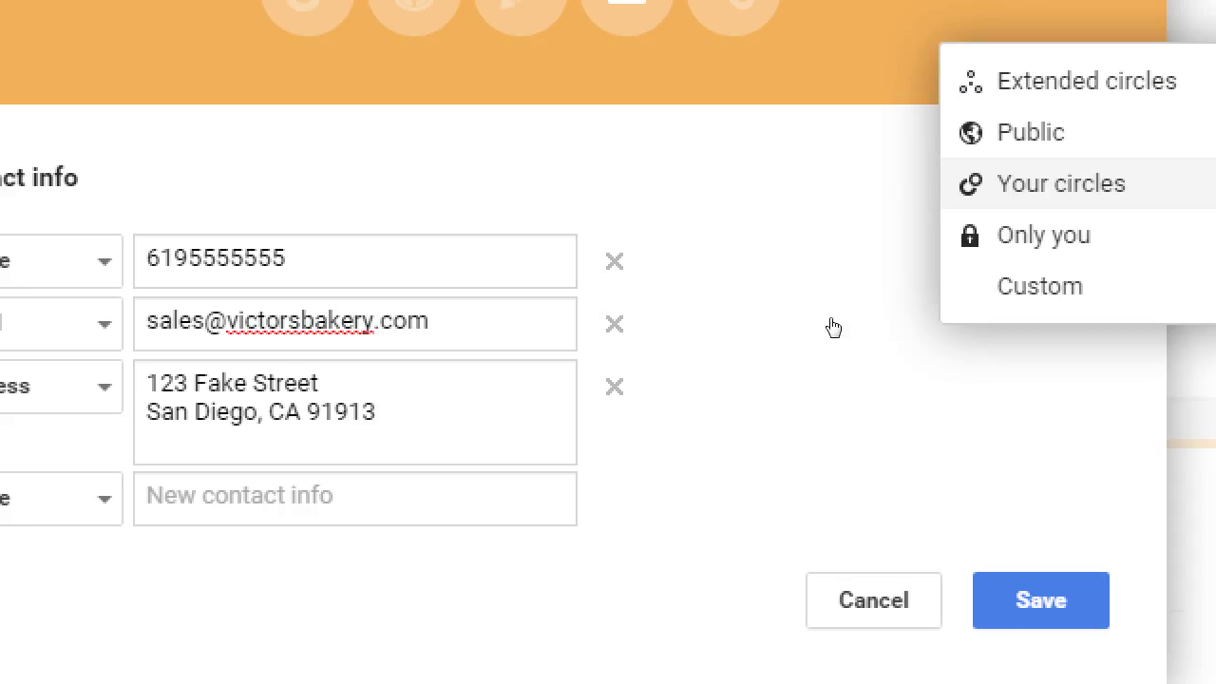
{"action": "left_click", "coordinate": [1035, 131]}
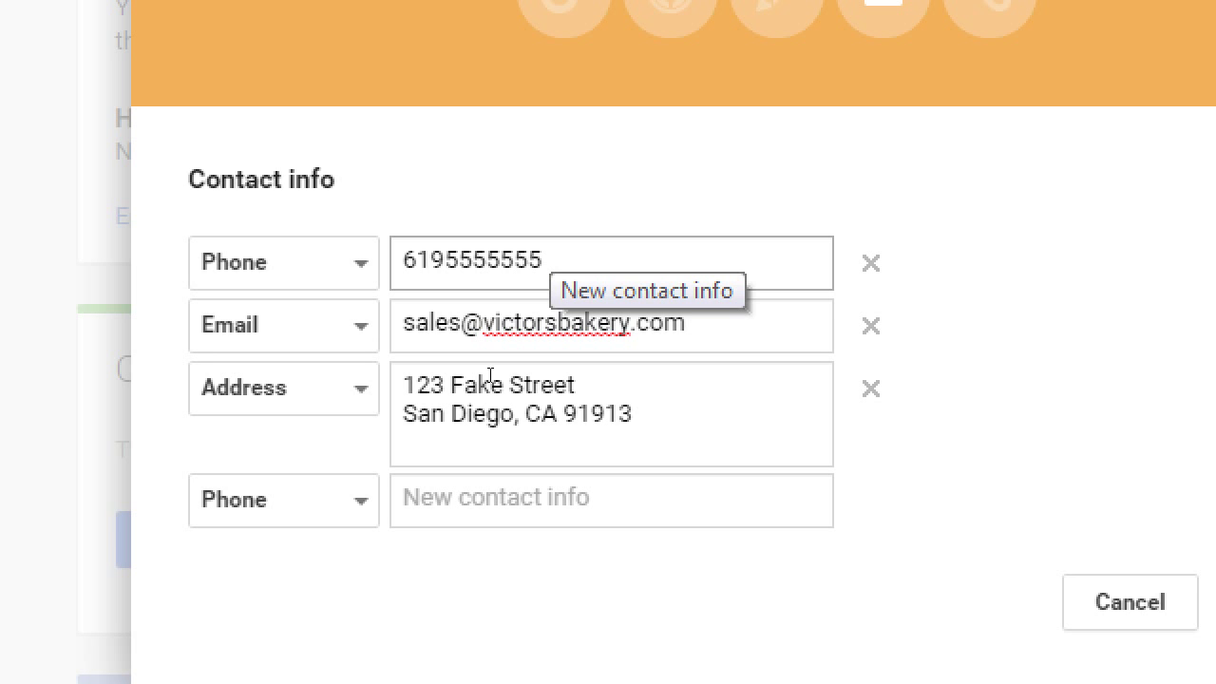
- Replace the street address with a PO BOX 123 line followed by 'San Diego, CA'
{"action": "left_click", "coordinate": [515, 420]}
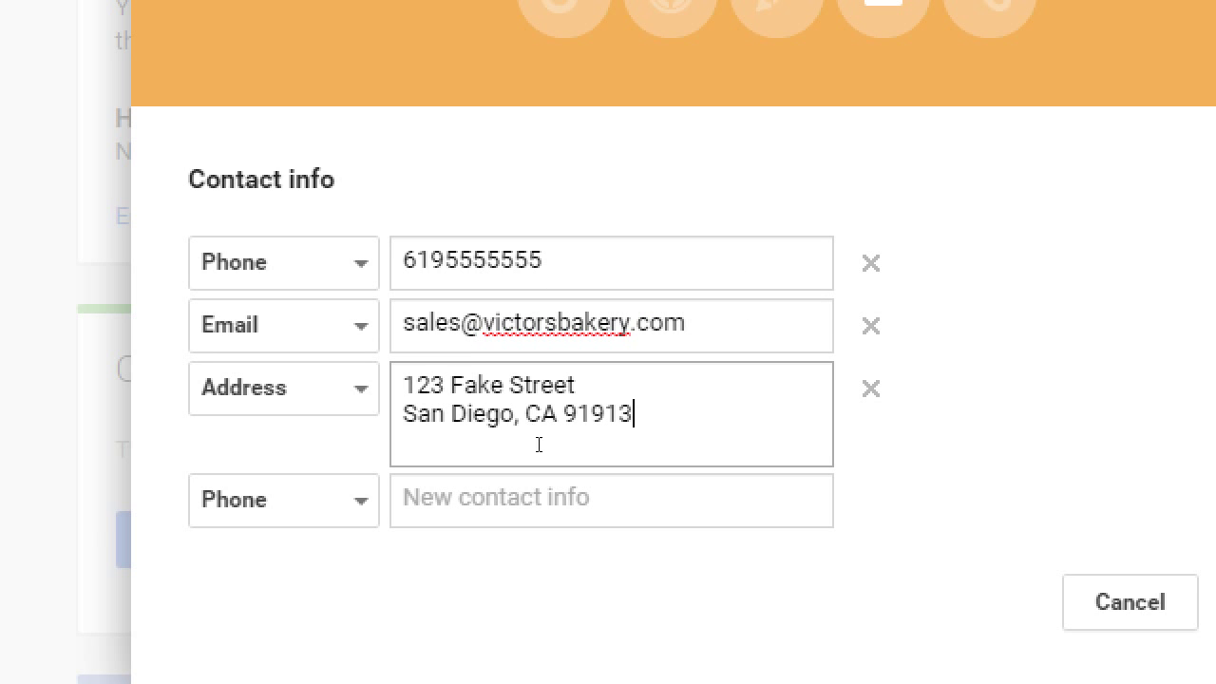
{"action": "key", "text": "ctrl+a"}
{"action": "type", "text": "PO bO"}
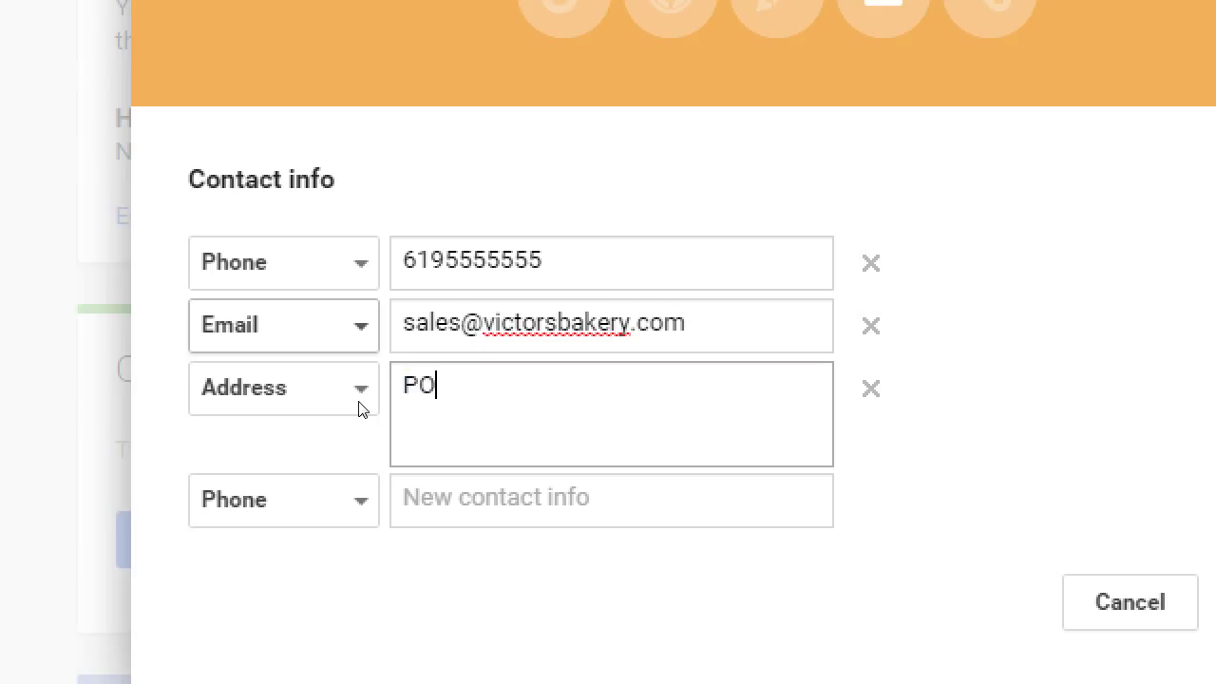
{"action": "key", "text": "BackSpace"}
{"action": "key", "text": "BackSpace"}
{"action": "type", "text": "BOX 123"}
{"action": "key", "text": "Return"}
{"action": "type", "text": "S"}
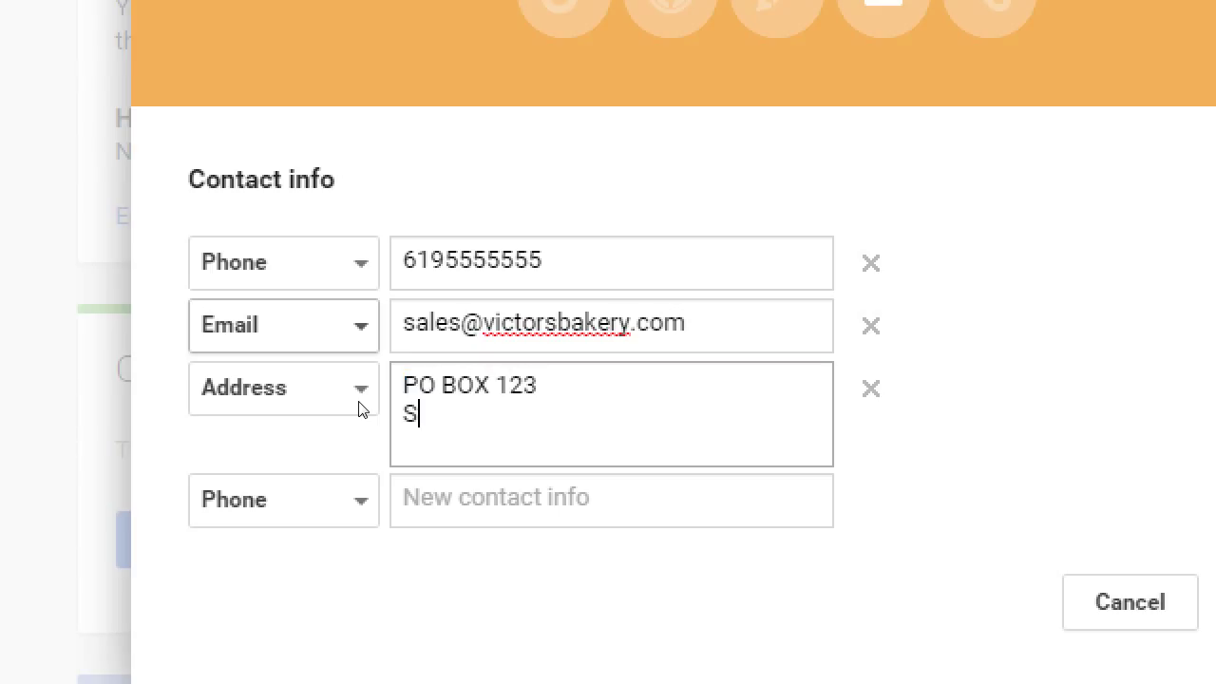
{"action": "type", "text": "an Diego, CA"}
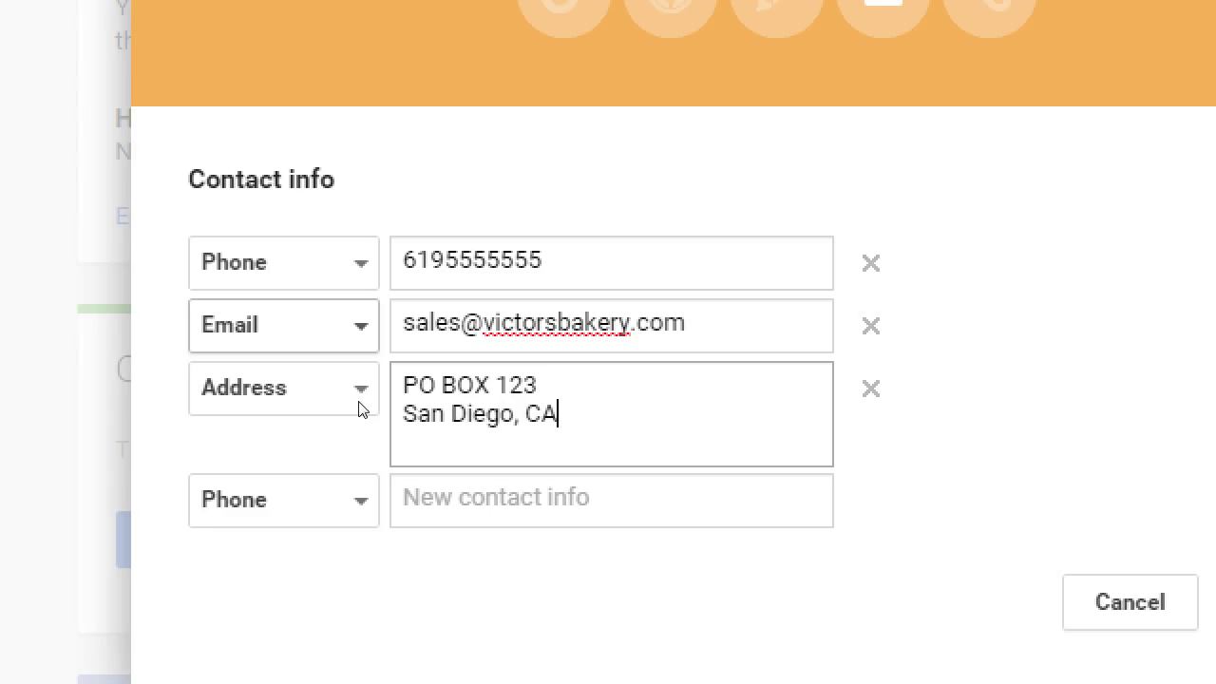
{"action": "key", "text": "shift+Tab"}
{"action": "key", "text": "ctrl+a"}
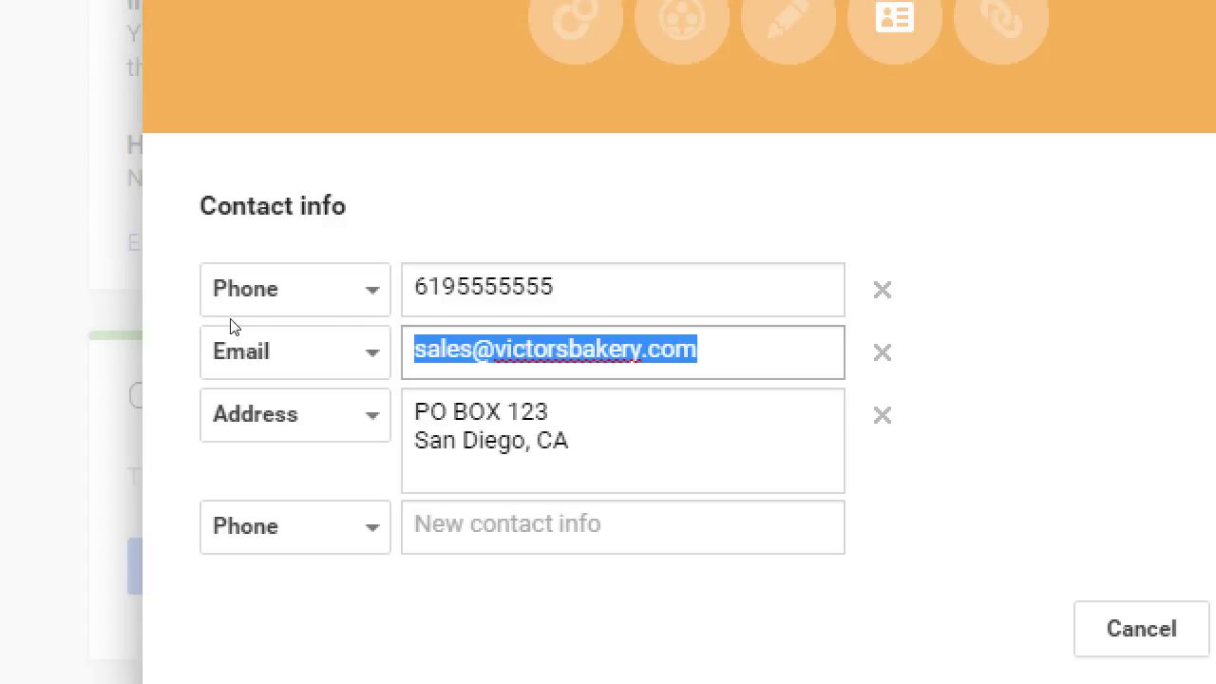
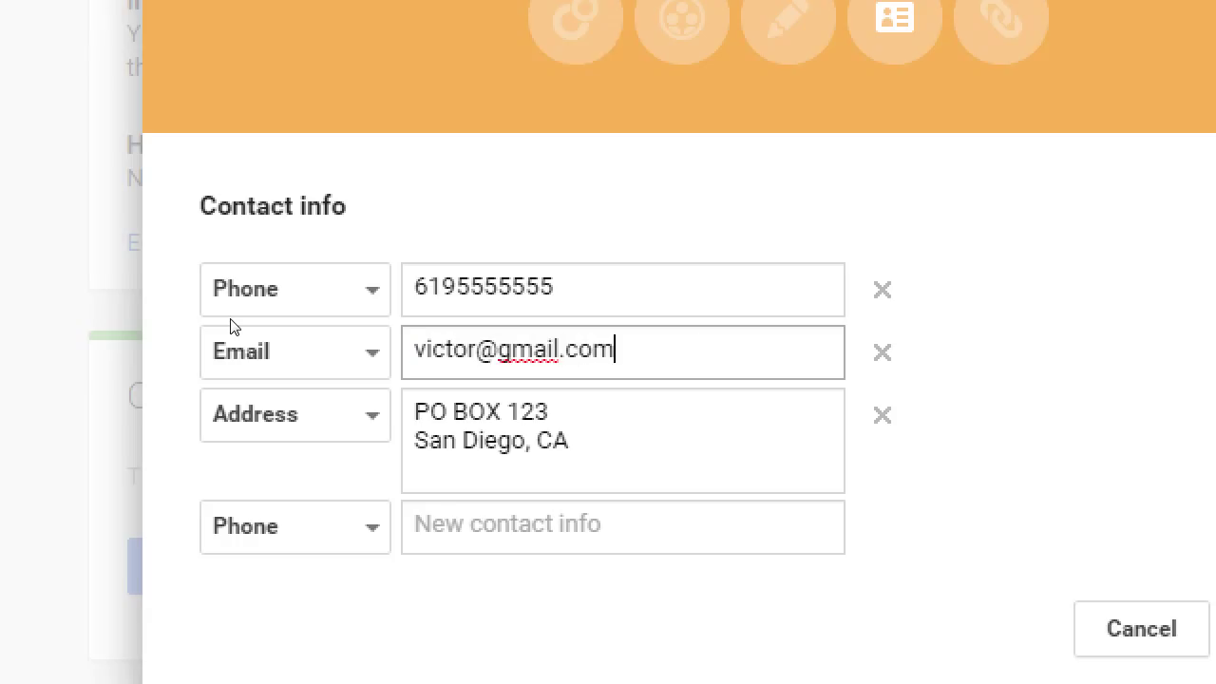
{"action": "key", "text": "ctrl+a"}
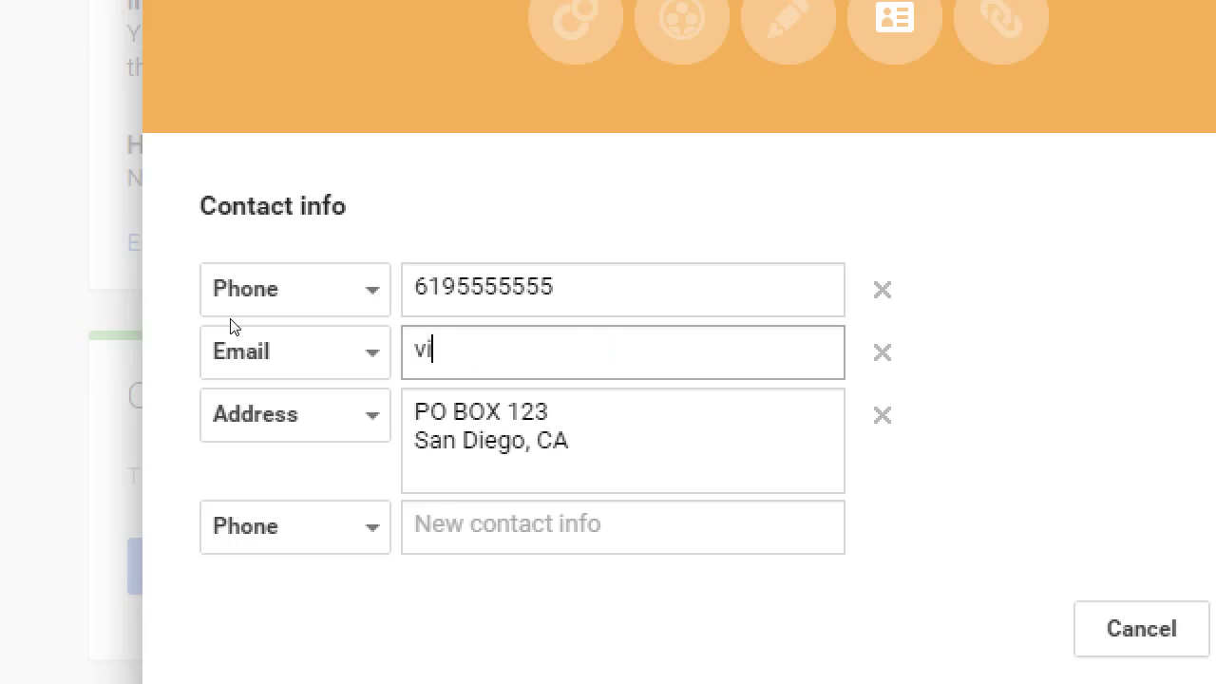
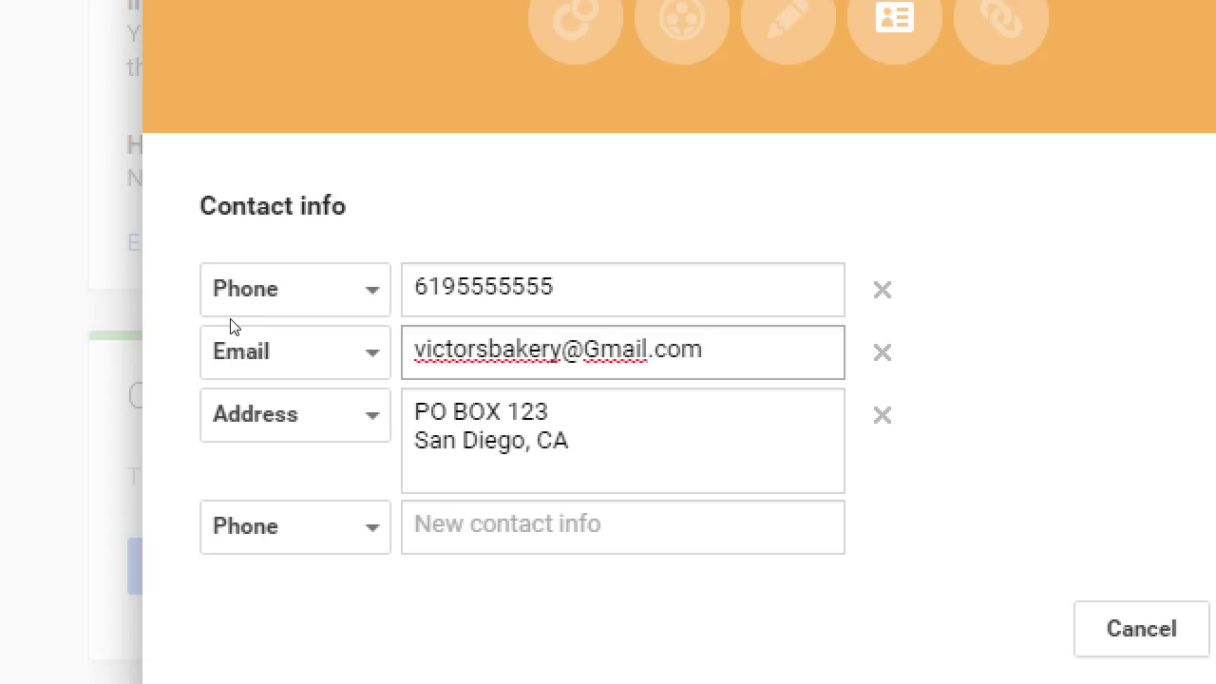
{"action": "key", "text": "ctrl+a"}
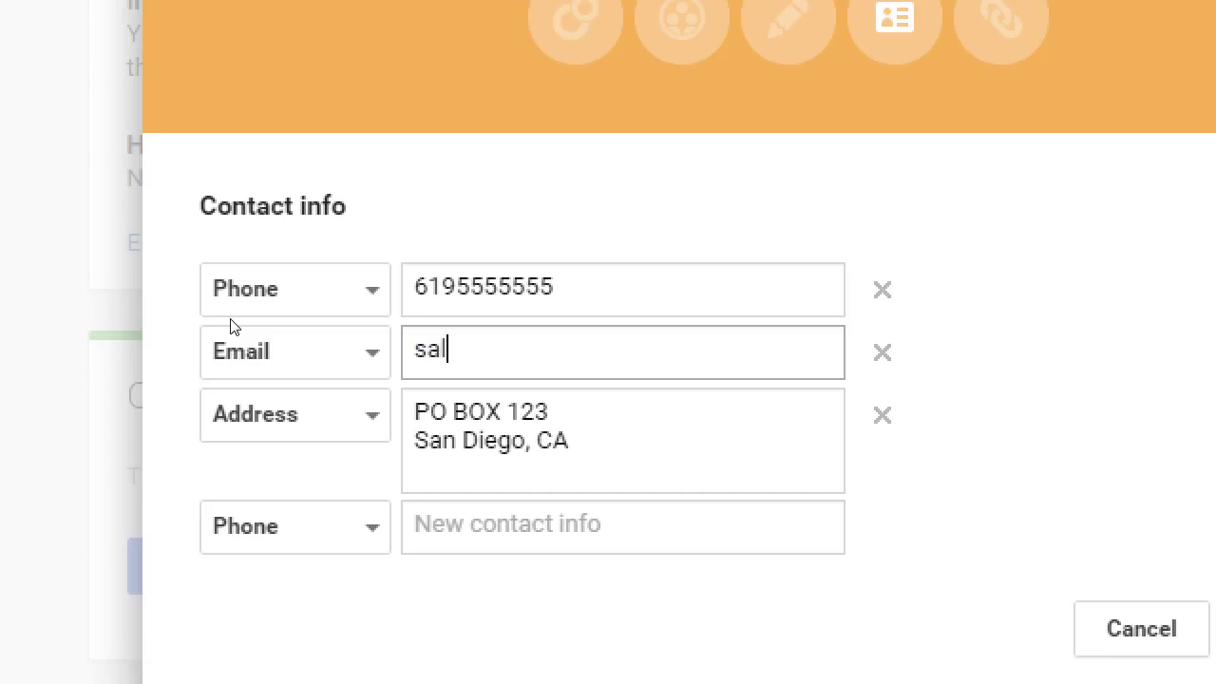
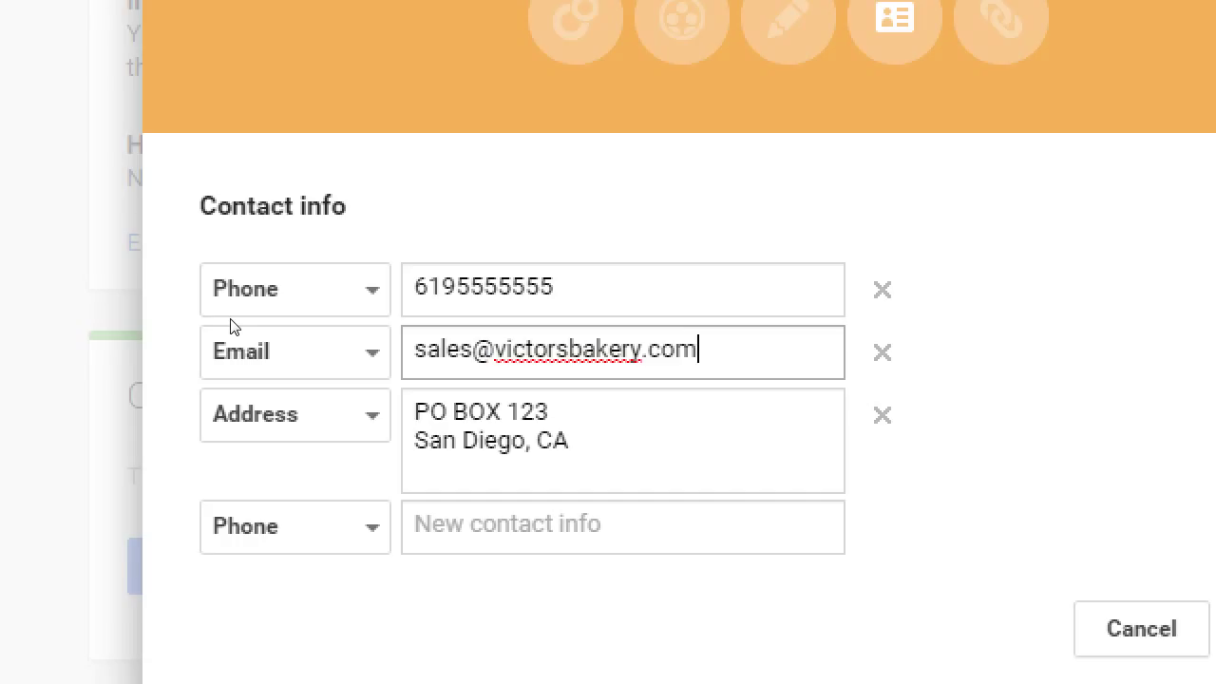
{"action": "key", "text": "ctrl+shift+Left"}
{"action": "key", "text": "ctrl+shift+Left"}
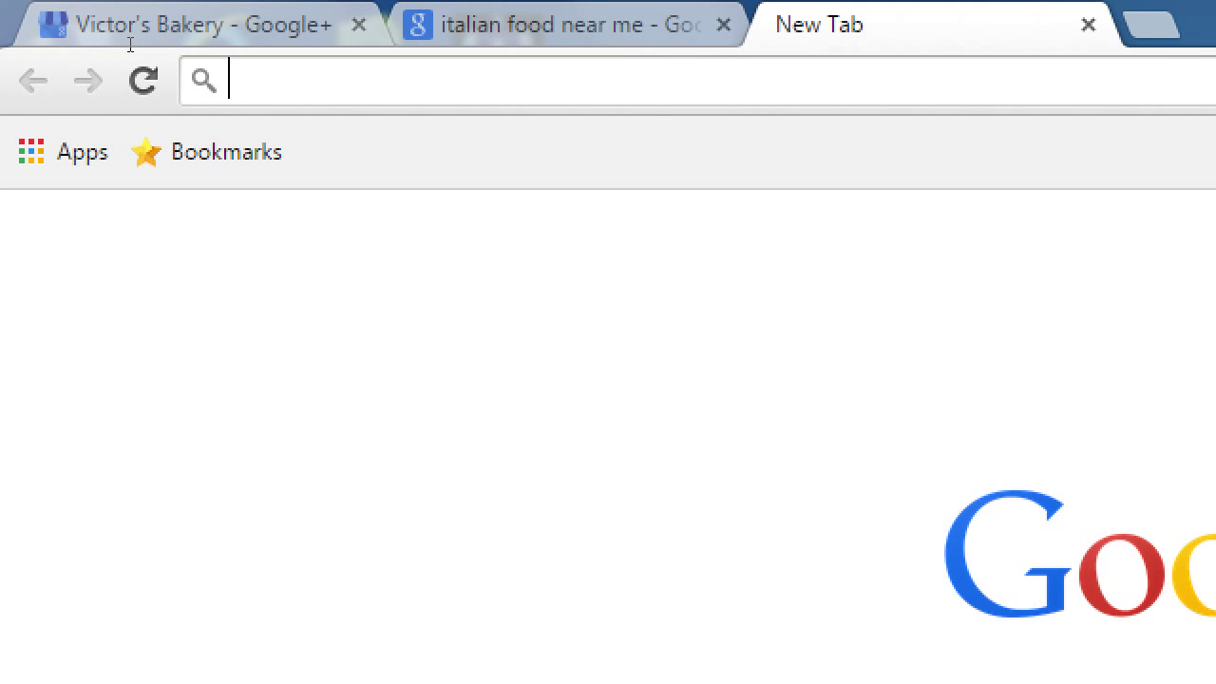
- Load godaddy.com, then swap the site name for bluehost to view Bluehost
{"action": "type", "text": "godaddy.com"}
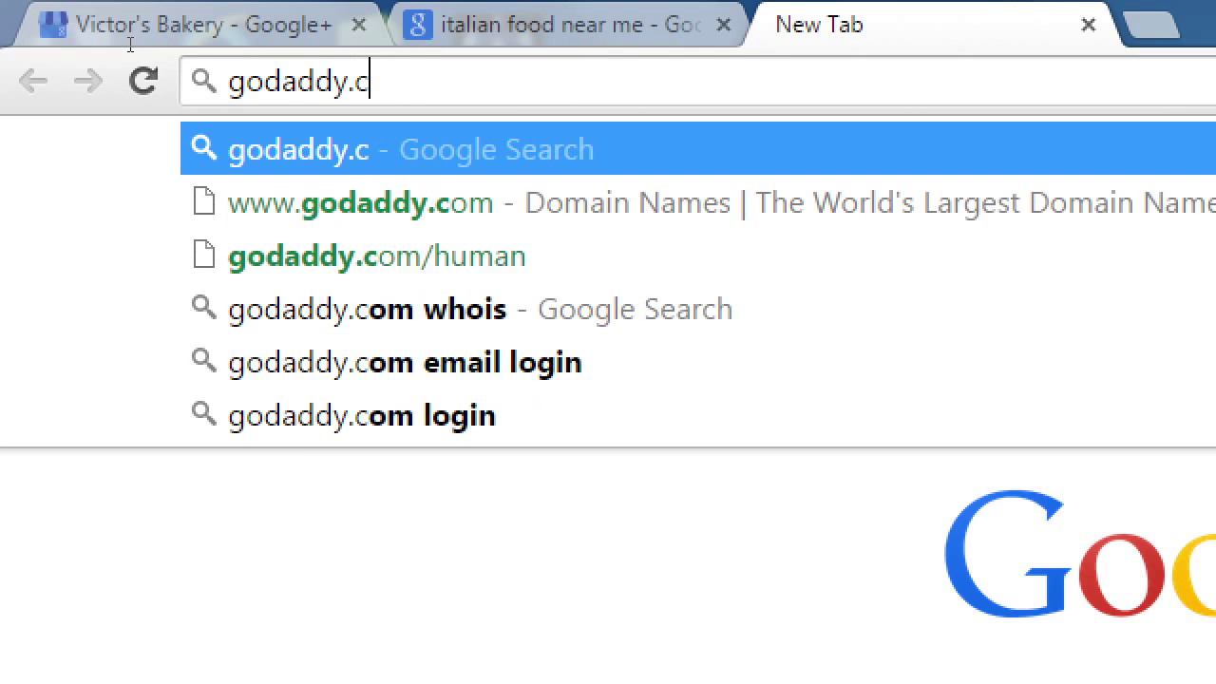
{"action": "key", "text": "Return"}
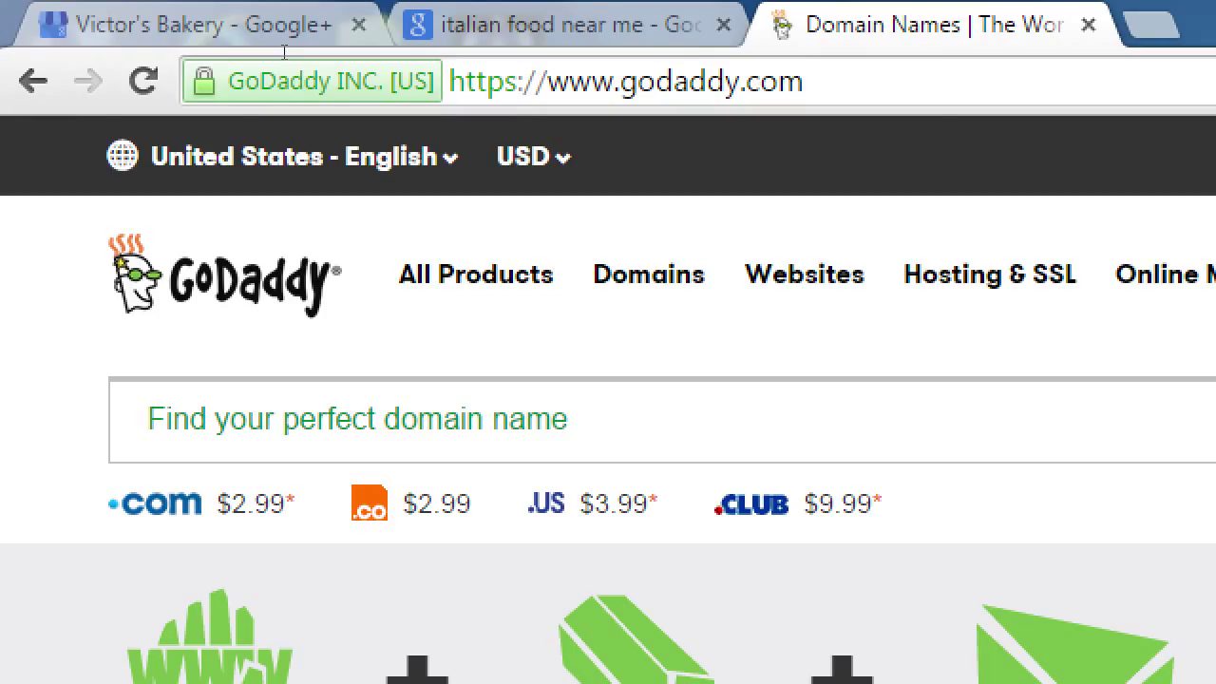
{"action": "double_click", "coordinate": [656, 82]}
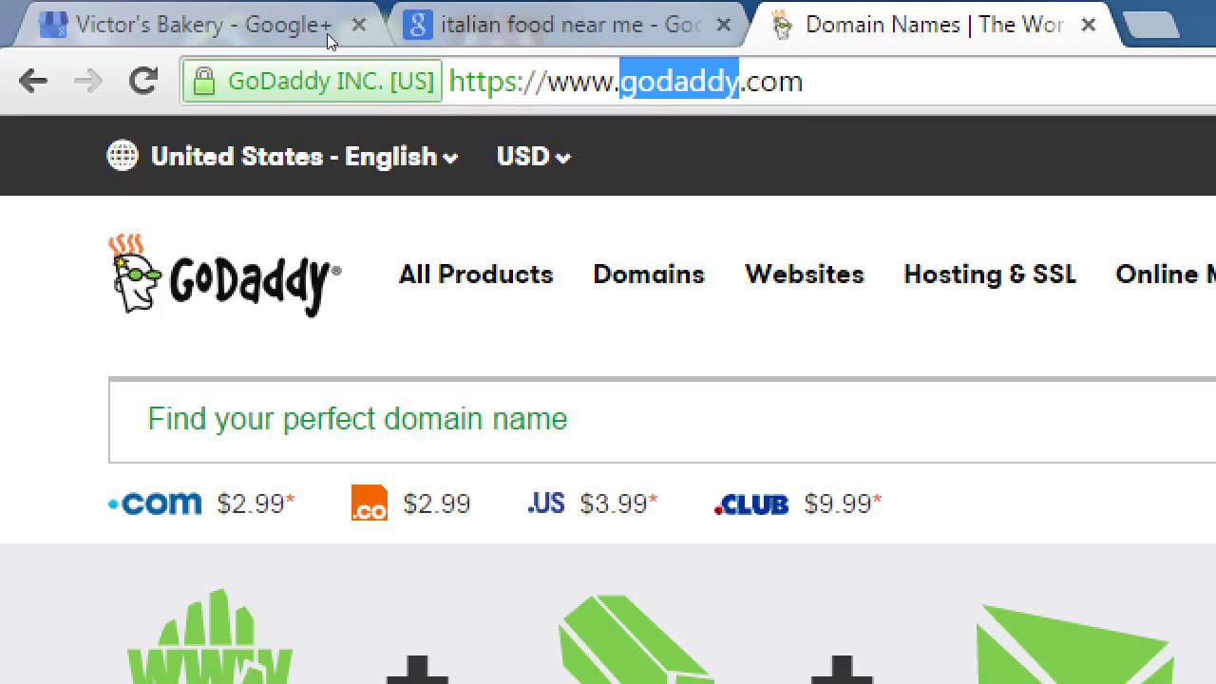
{"action": "type", "text": "bluehost"}
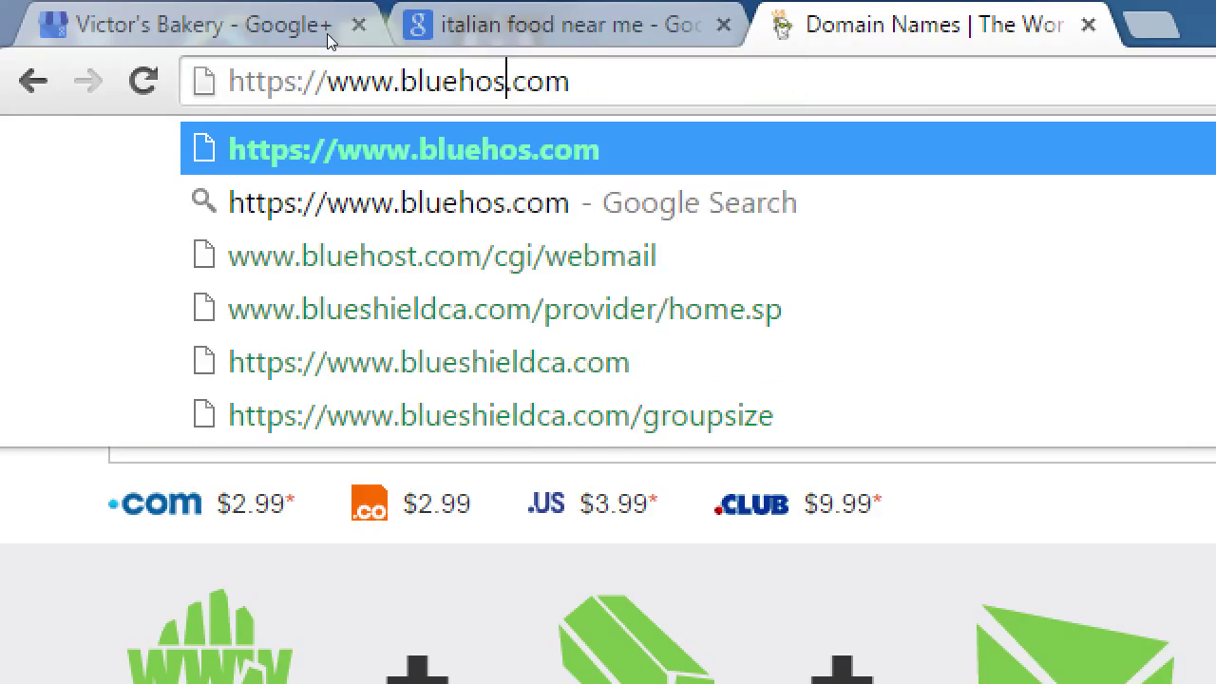
{"action": "key", "text": "Return"}
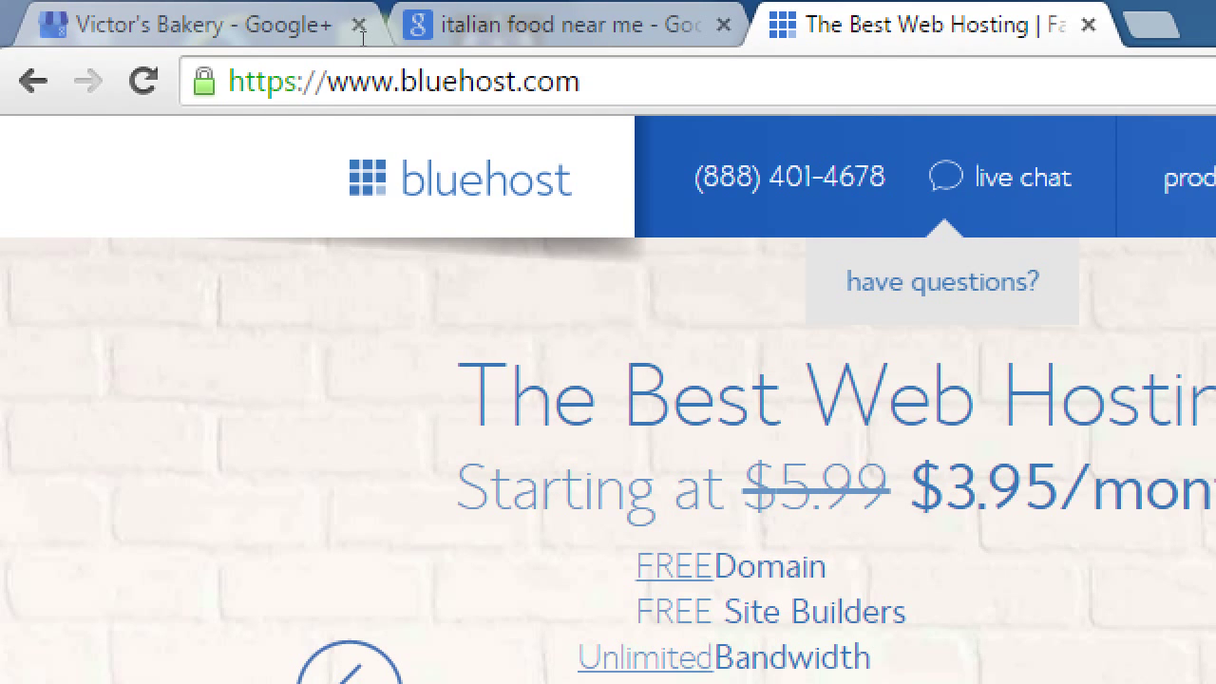
- Replace the site name in the address with hostmonster to load HostMonster
{"action": "key", "text": "ctrl+l"}
{"action": "key", "text": "Right"}
{"action": "key", "text": "Left"}
{"action": "key", "text": "Left"}
{"action": "key", "text": "Left"}
{"action": "key", "text": "Left"}
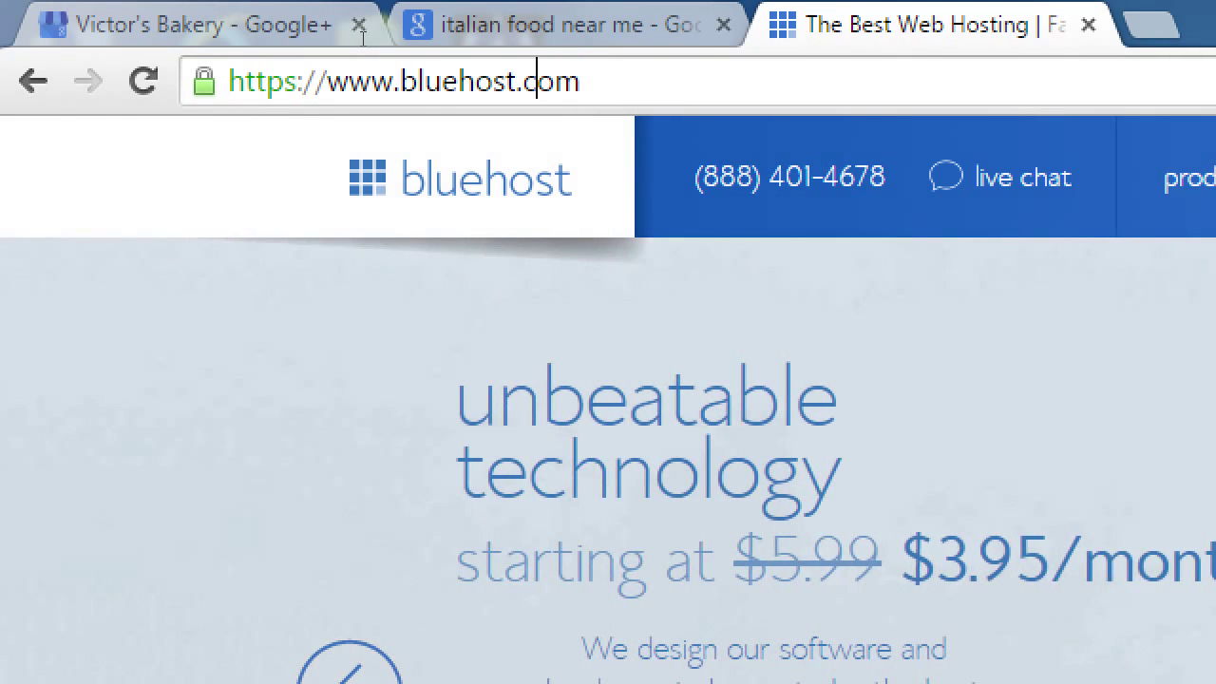
{"action": "key", "text": "ctrl+shift+Left"}
{"action": "type", "text": "hostmonster"}
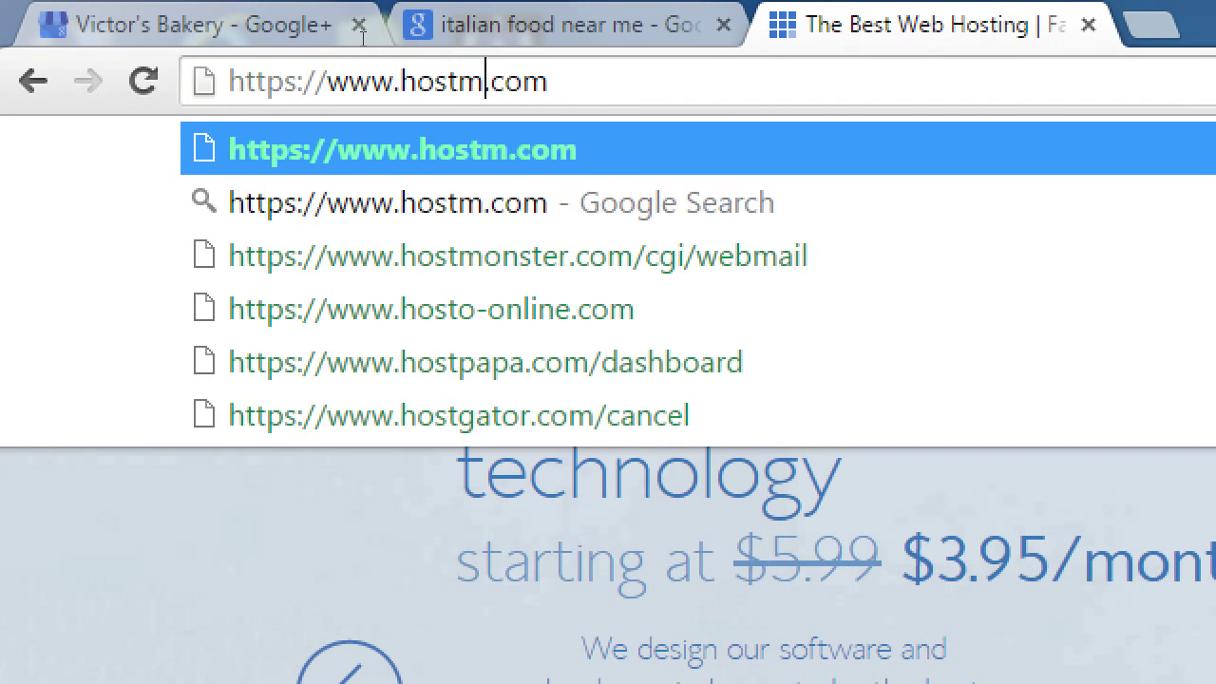
{"action": "key", "text": "Return"}
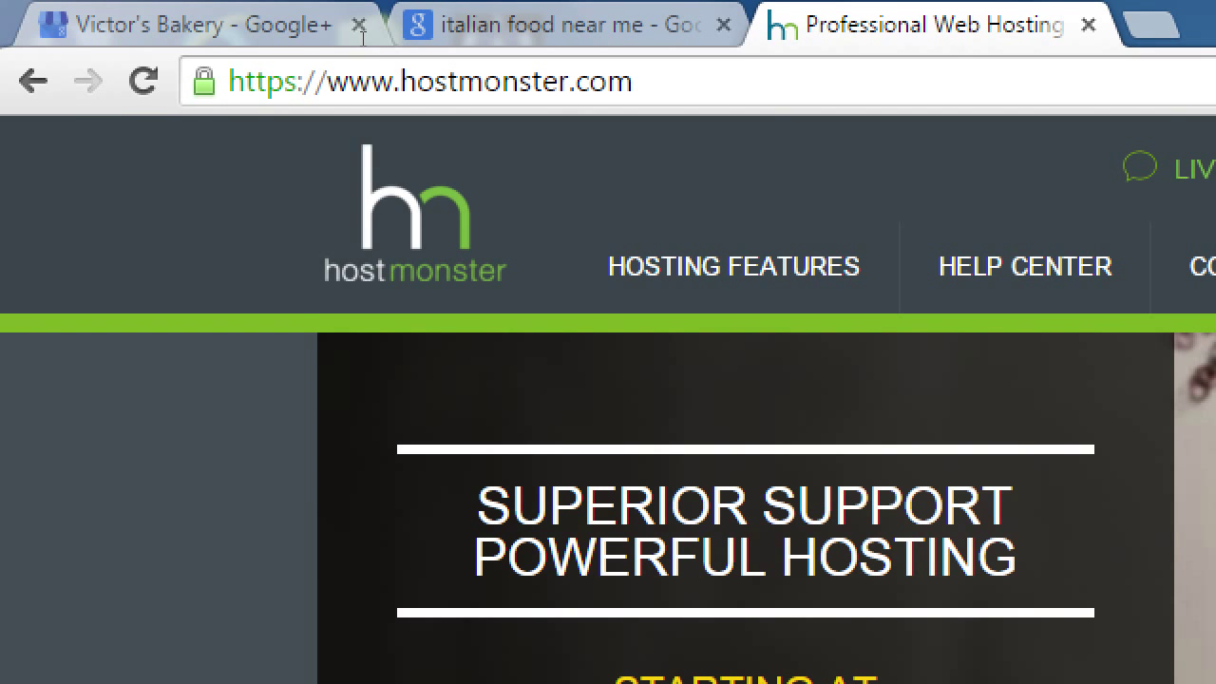
- Page back to GoDaddy, forward to HostMonster, and return to the Victor's Bakery Google+ tab
{"action": "key", "text": "alt+Left"}
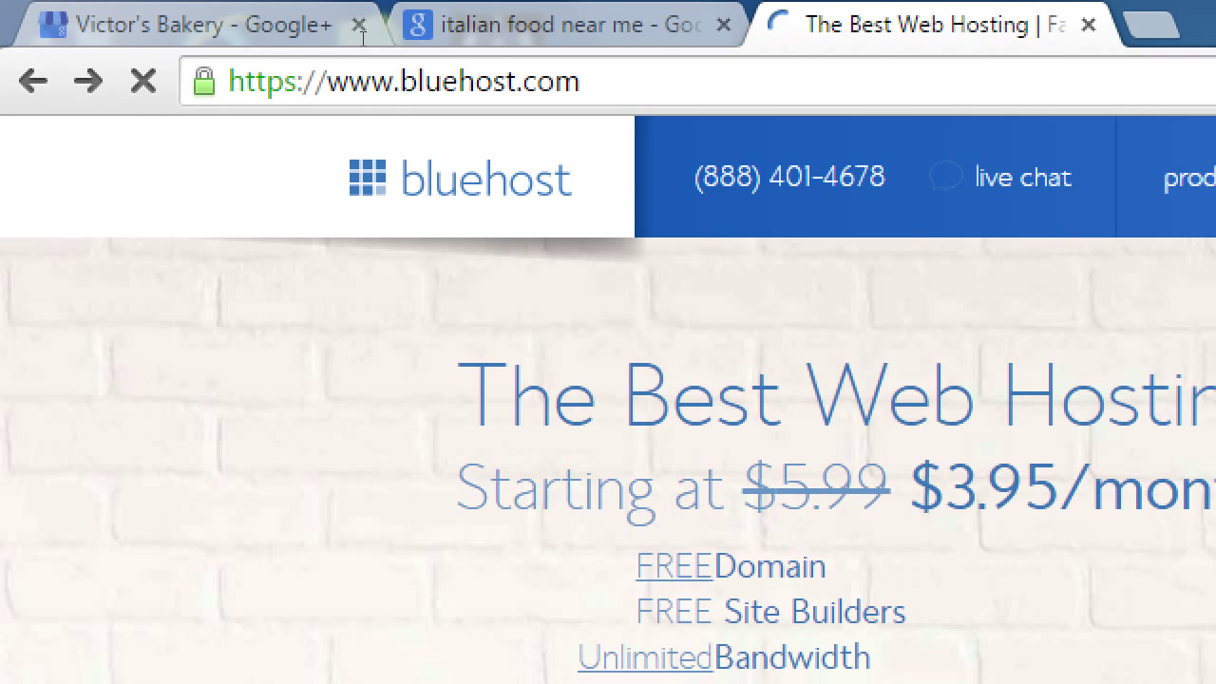
{"action": "key", "text": "alt+Left"}
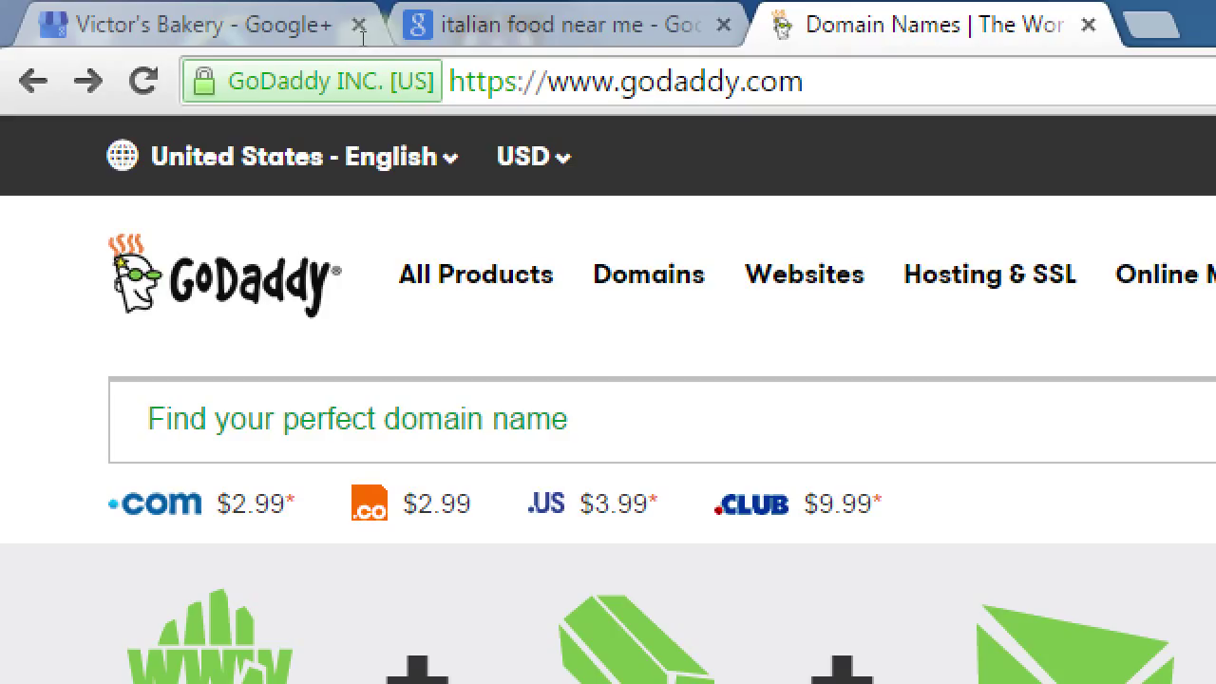
{"action": "left_click", "coordinate": [362, 36]}
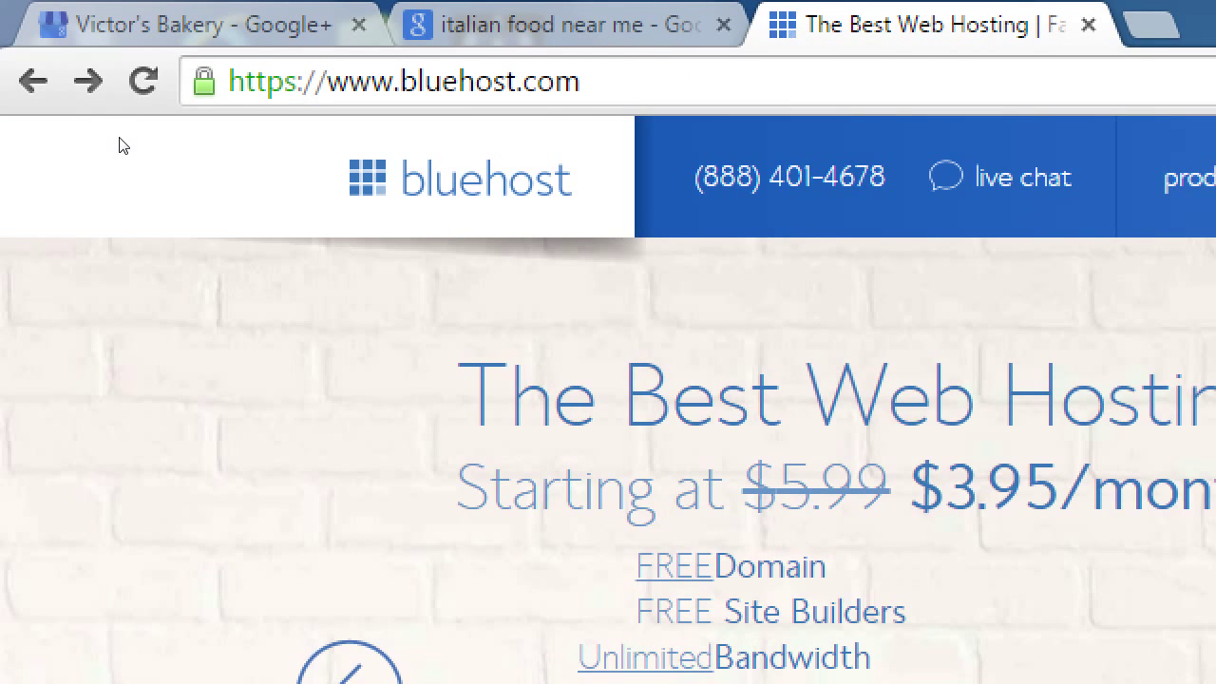
{"action": "key", "text": "alt+Right"}
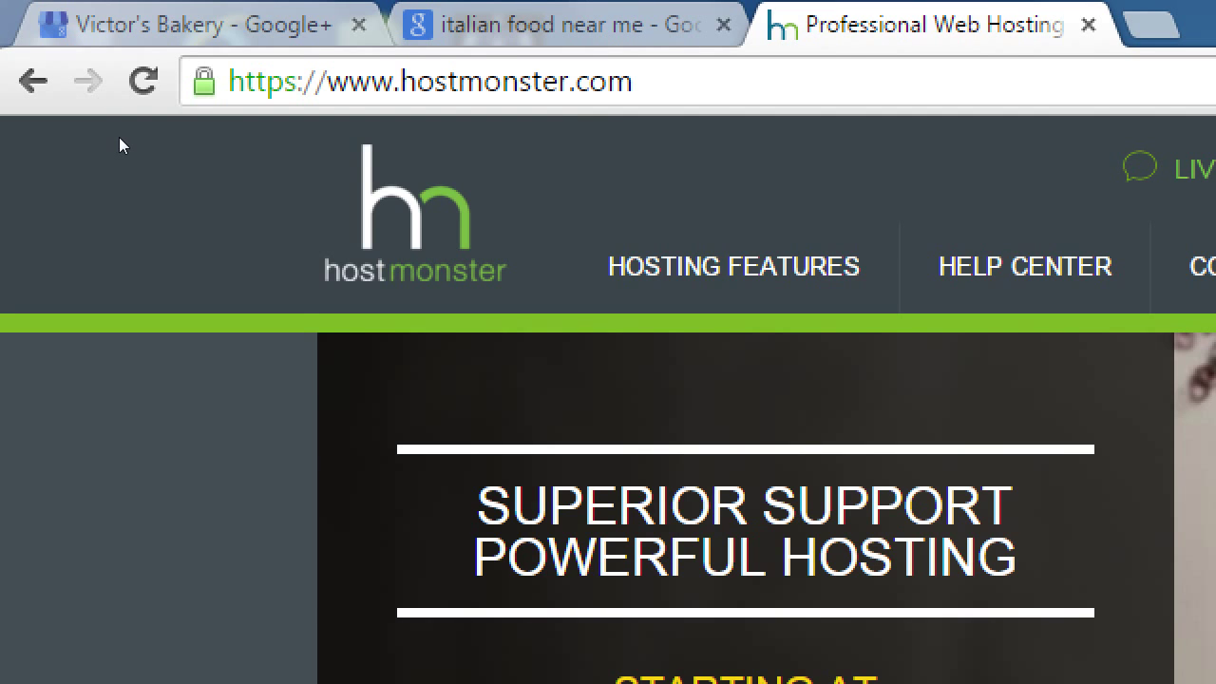
{"action": "key", "text": "ctrl+1"}
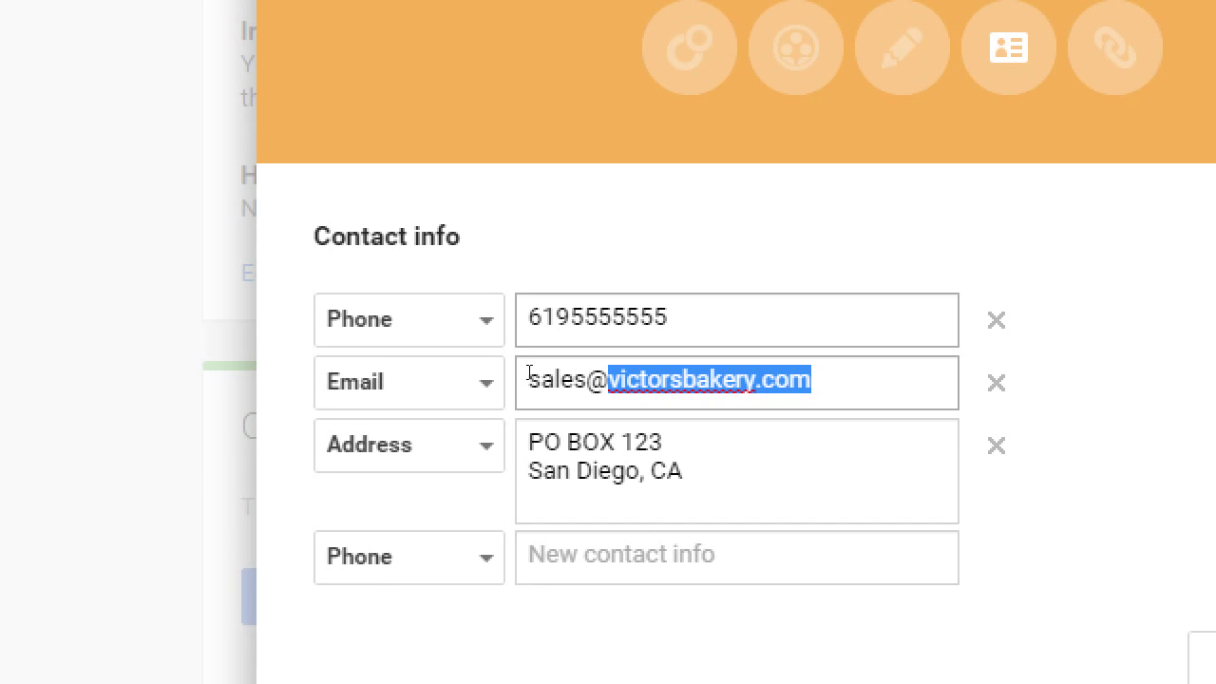
- Leave the Phone field unchanged and open a fresh blank browser tab
{"action": "key", "text": "shift+Tab"}
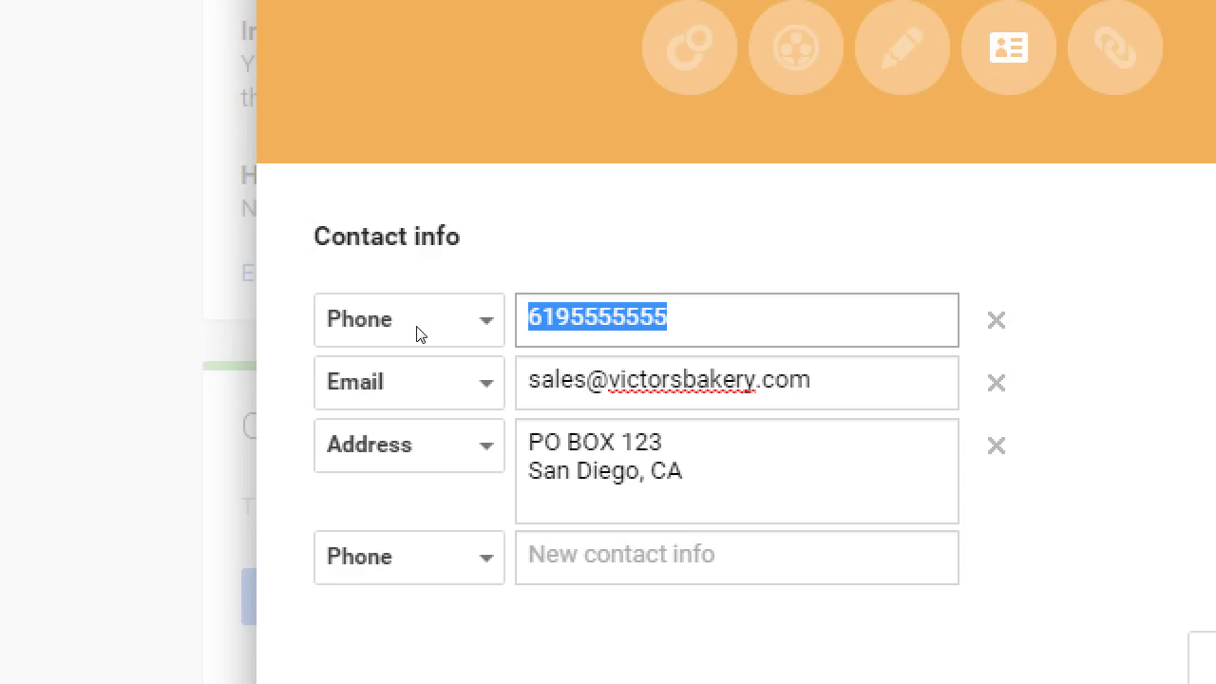
{"action": "key", "text": "ctrl+t"}
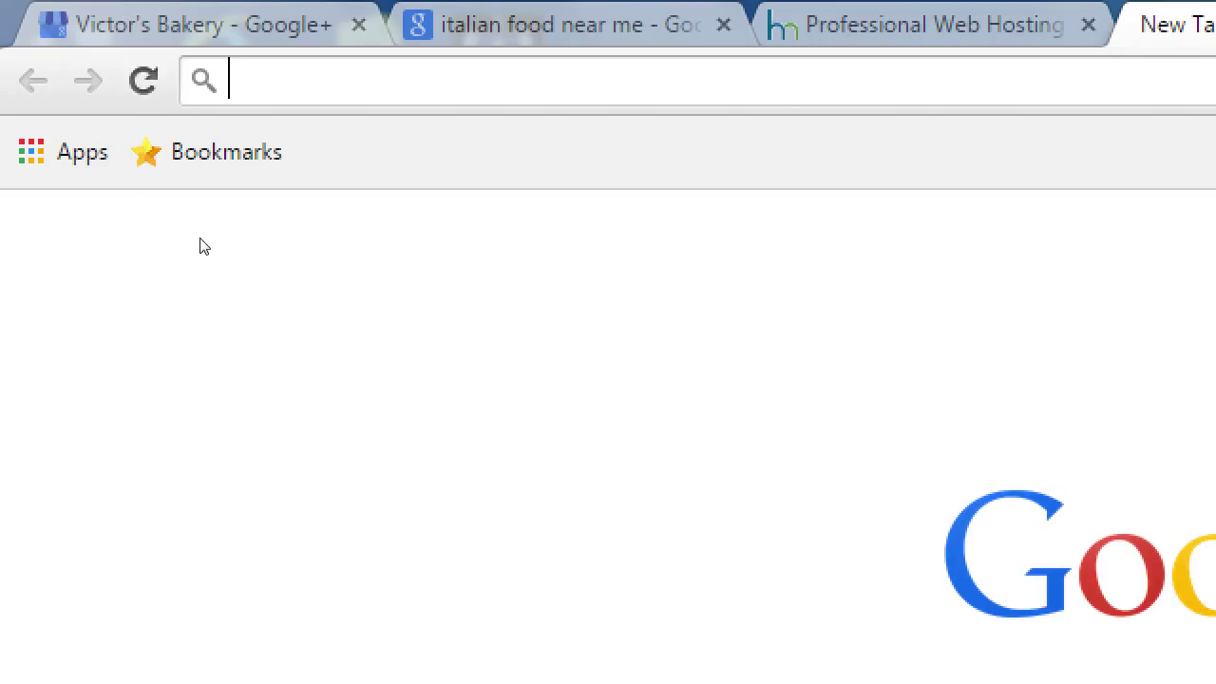
- Load voice.google.com in the new tab, reload it, then return to the bakery's Google+ tab
{"action": "type", "text": "voice.go"}
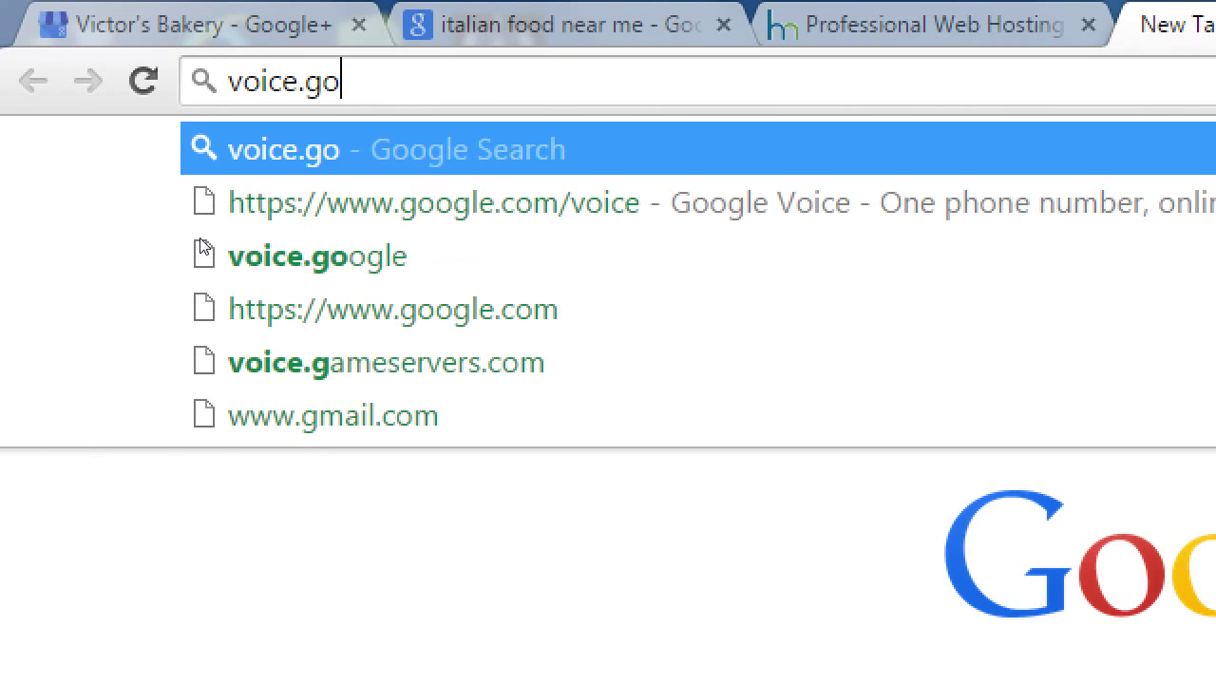
{"action": "type", "text": "ogle.com"}
{"action": "key", "text": "Return"}
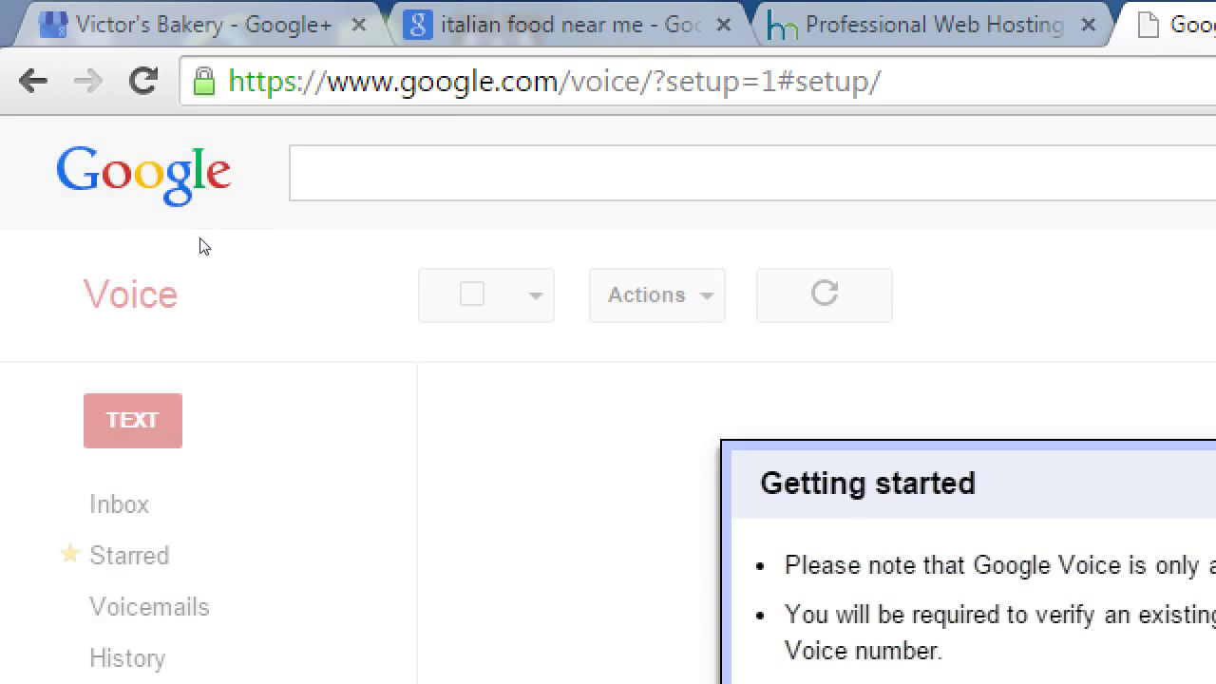
{"action": "key", "text": "ctrl+l"}
{"action": "type", "text": "voice"}
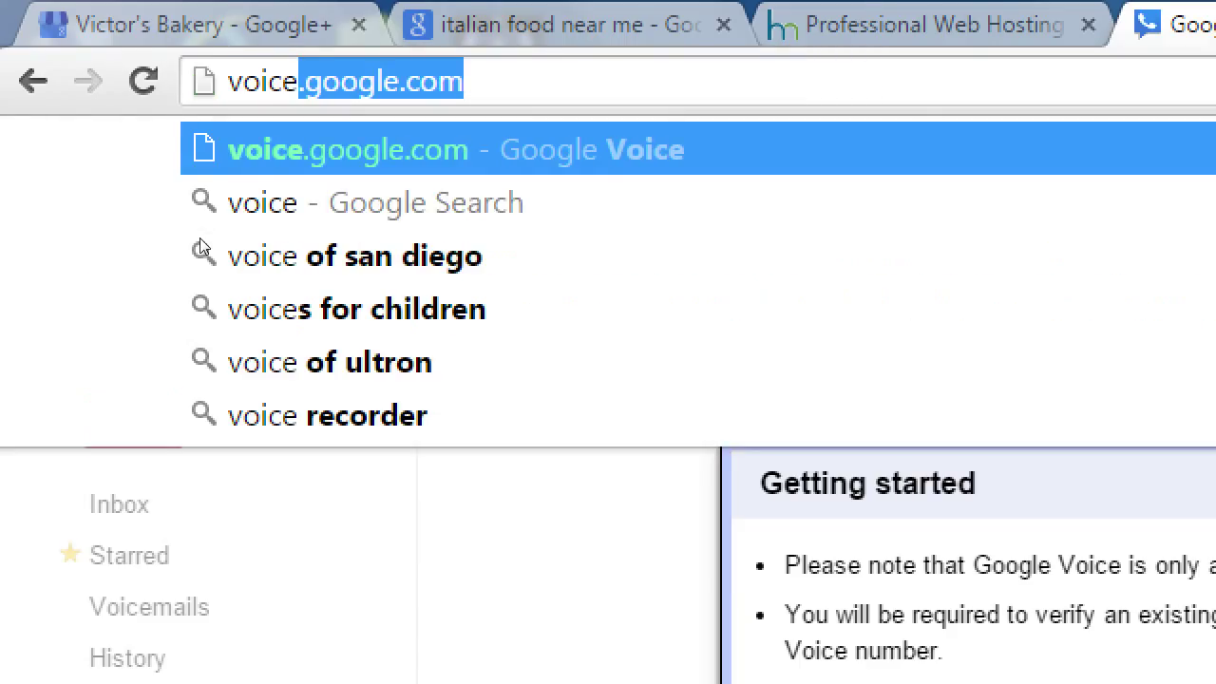
{"action": "key", "text": "Right"}
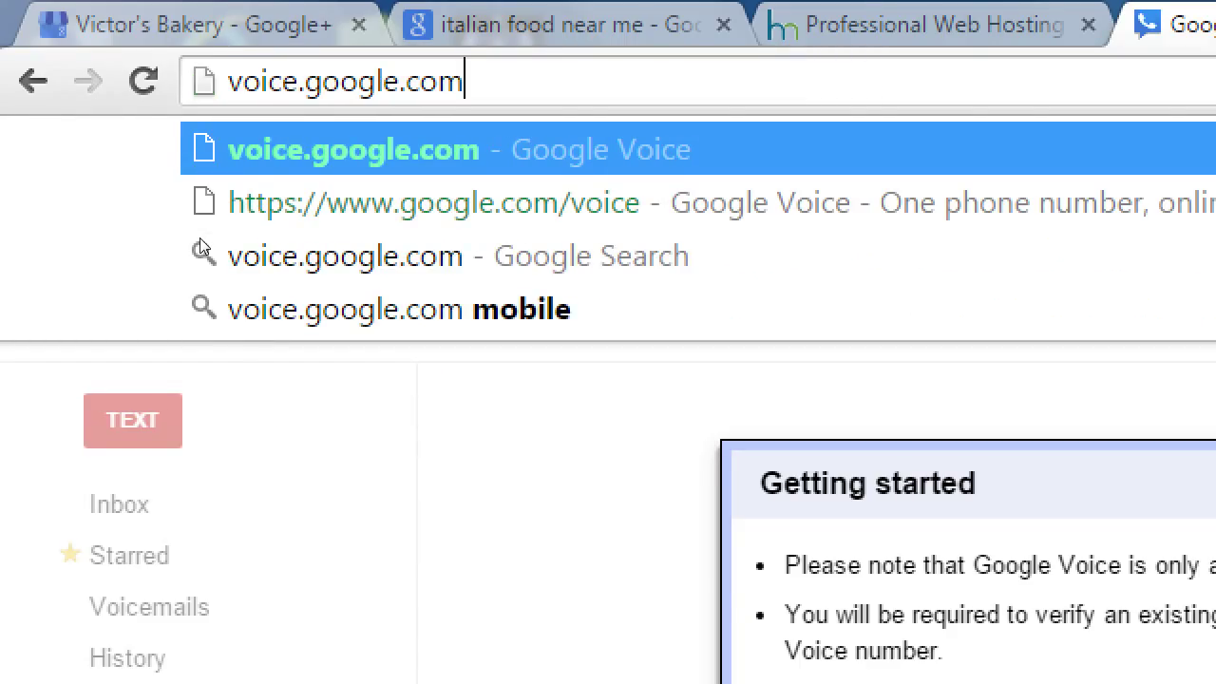
{"action": "key", "text": "Return"}
{"action": "key", "text": "ctrl+1"}
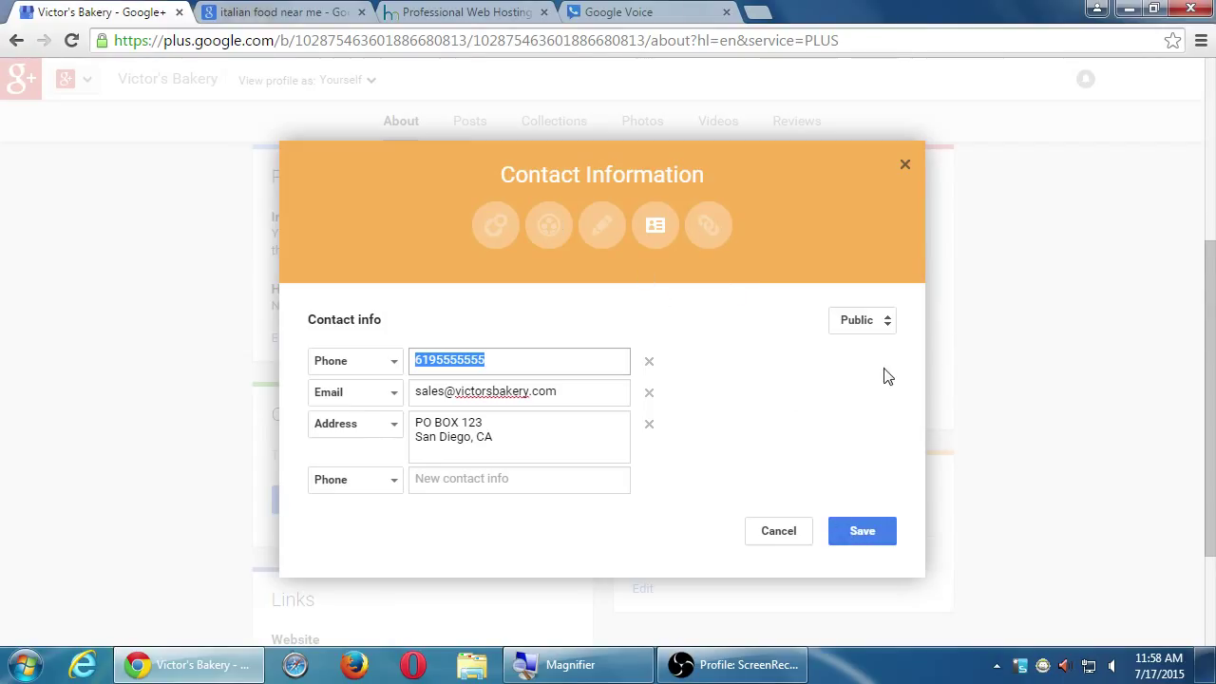
- Save the phone, sales e-mail and PO box address, then reopen the contact editor
{"action": "left_click", "coordinate": [855, 533]}
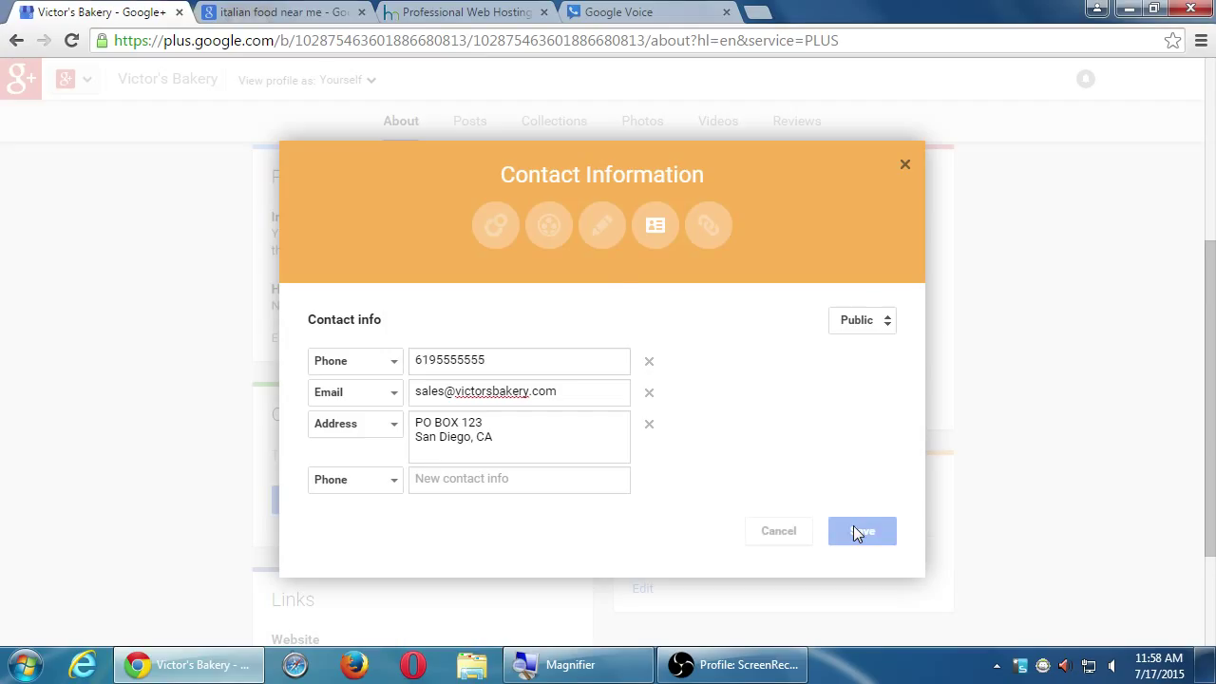
{"action": "scroll", "coordinate": [469, 494], "scroll_direction": "down", "scroll_amount": 2}
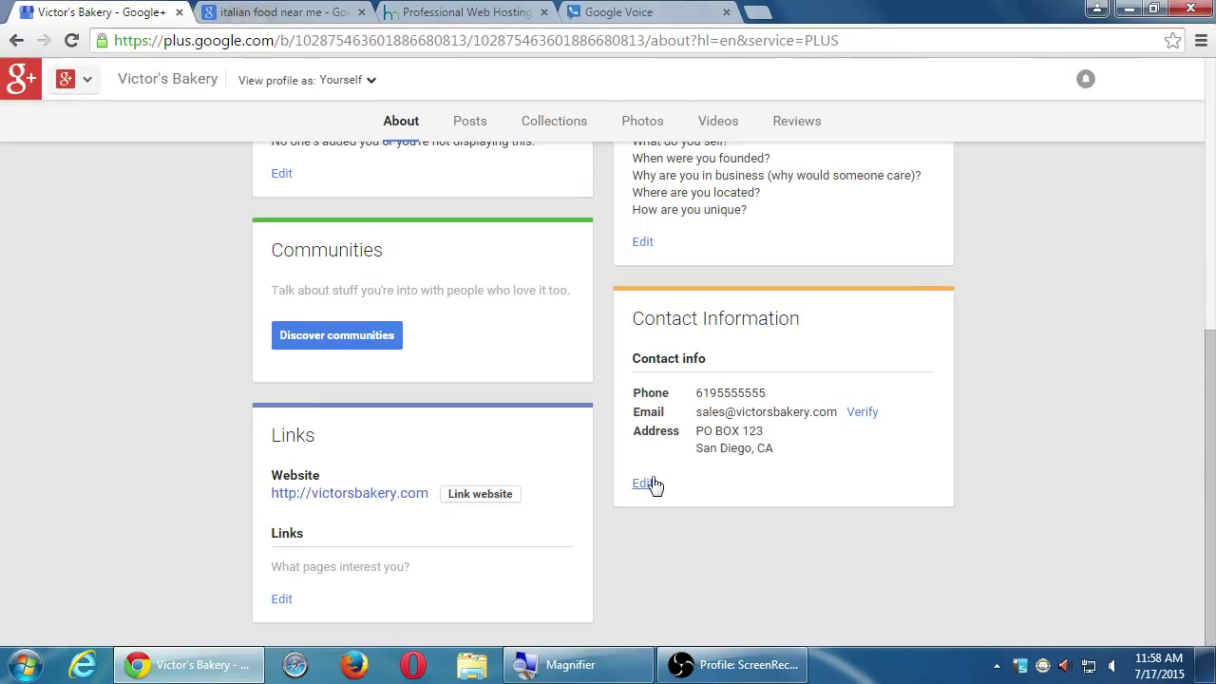
{"action": "left_click", "coordinate": [643, 485]}
{"action": "left_click", "coordinate": [435, 456]}
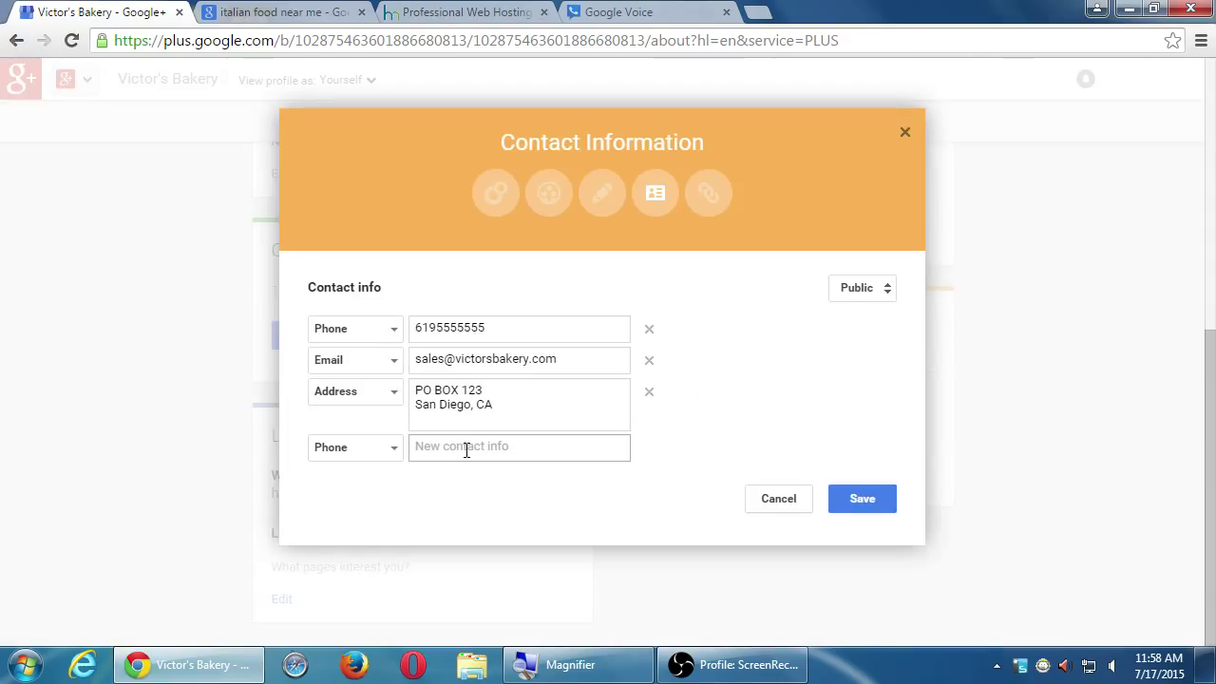
{"action": "type", "text": "5555"}
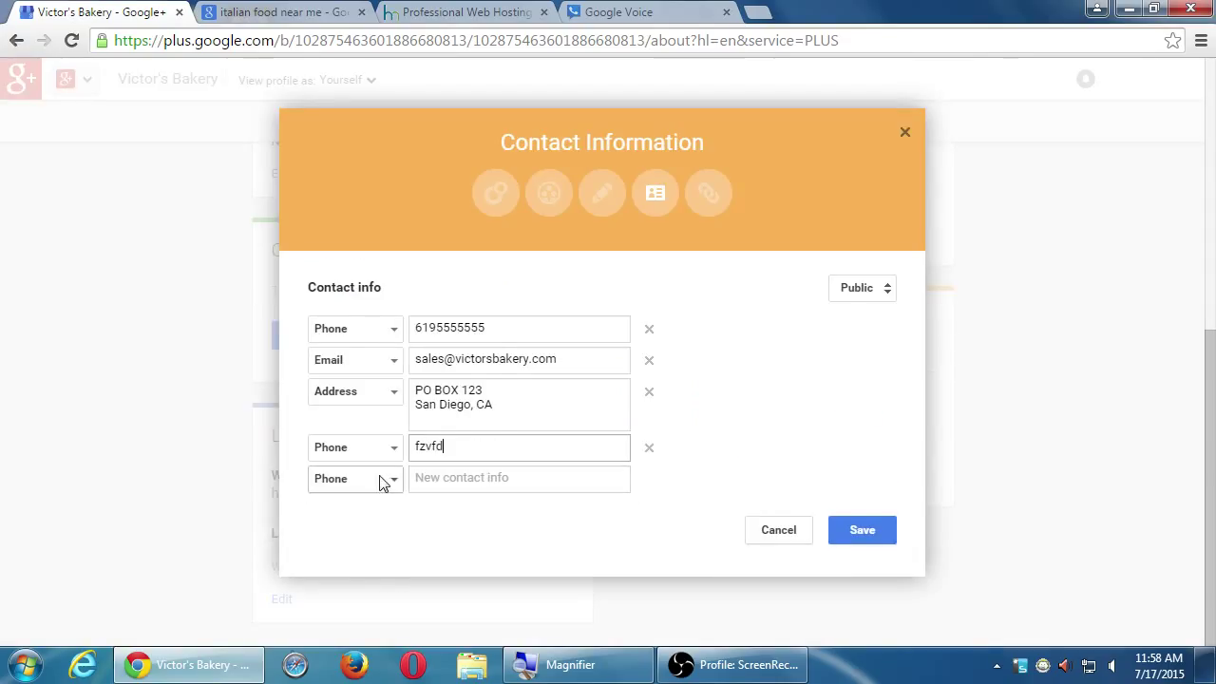
{"action": "left_click", "coordinate": [383, 482]}
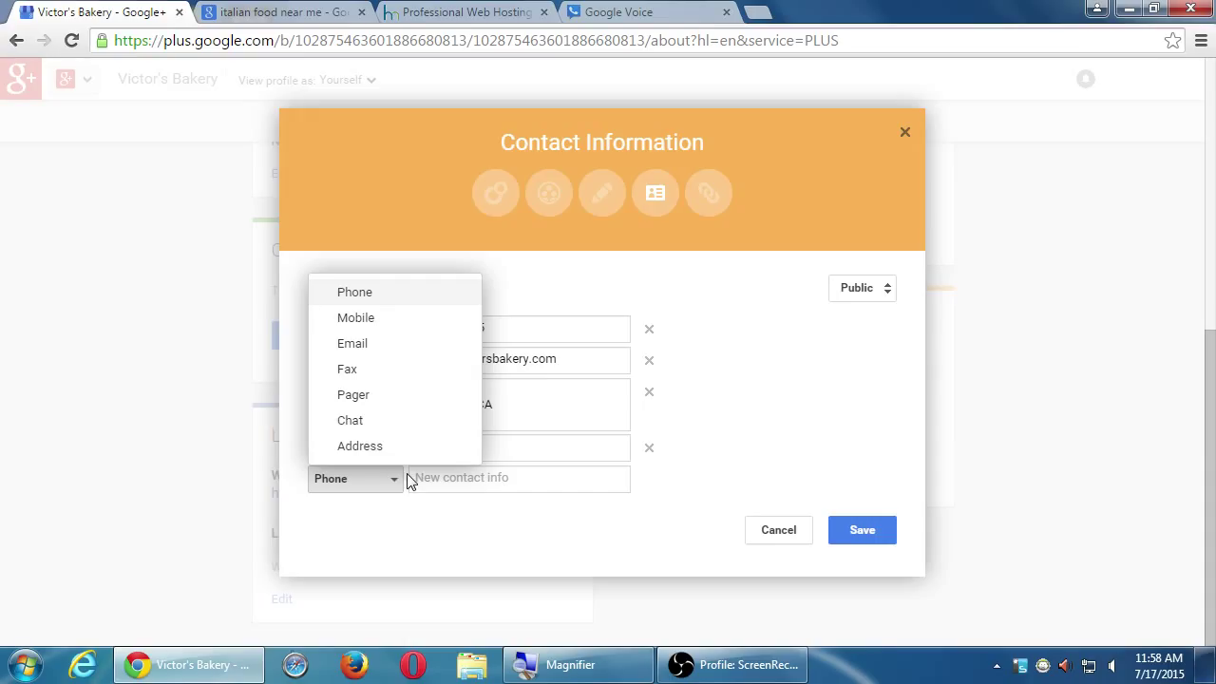
{"action": "left_click", "coordinate": [409, 482]}
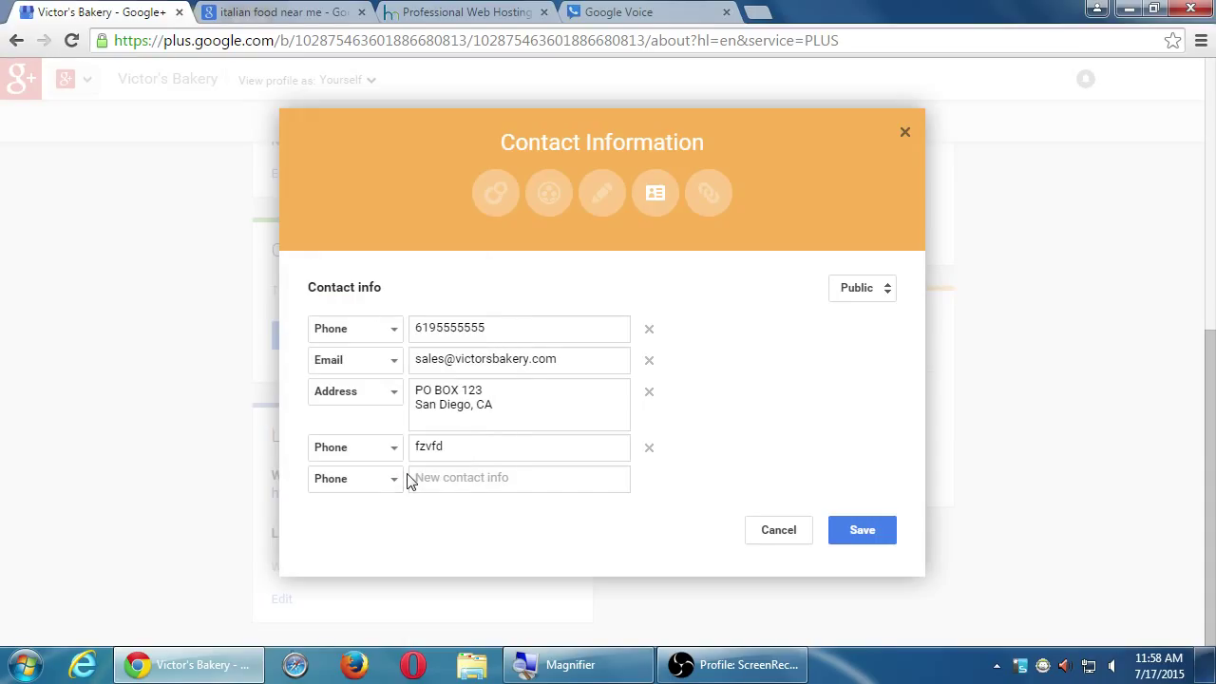
{"action": "left_click", "coordinate": [770, 534]}
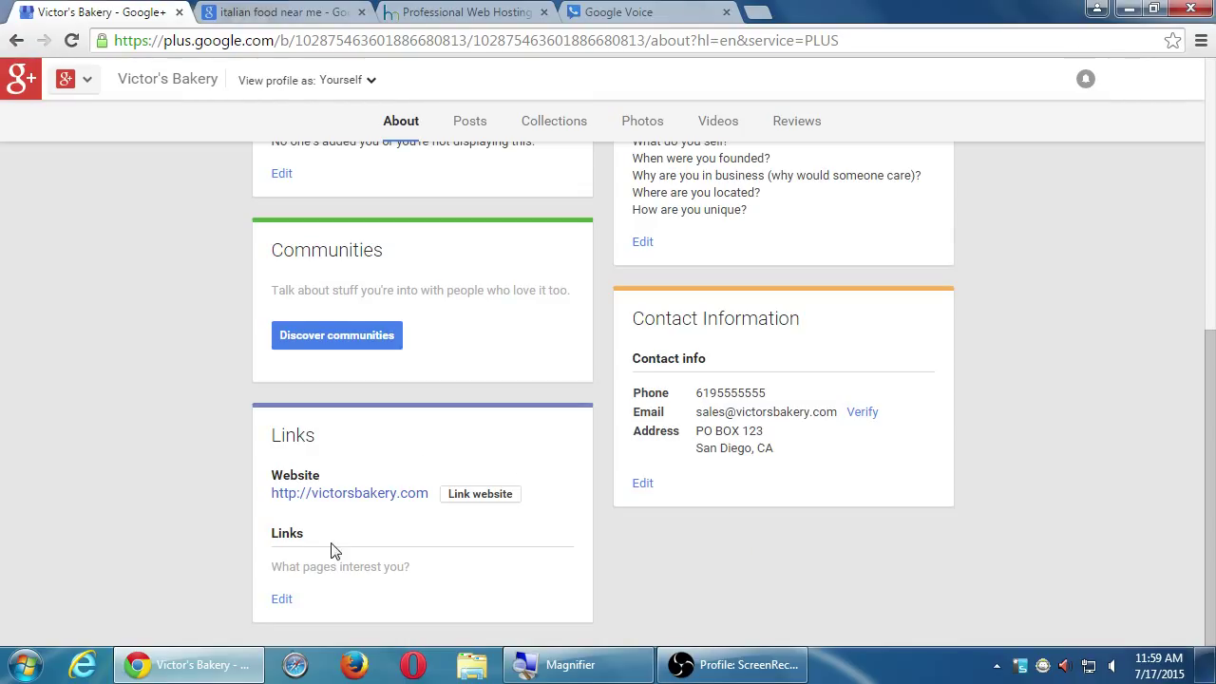
{"action": "left_click", "coordinate": [280, 599]}
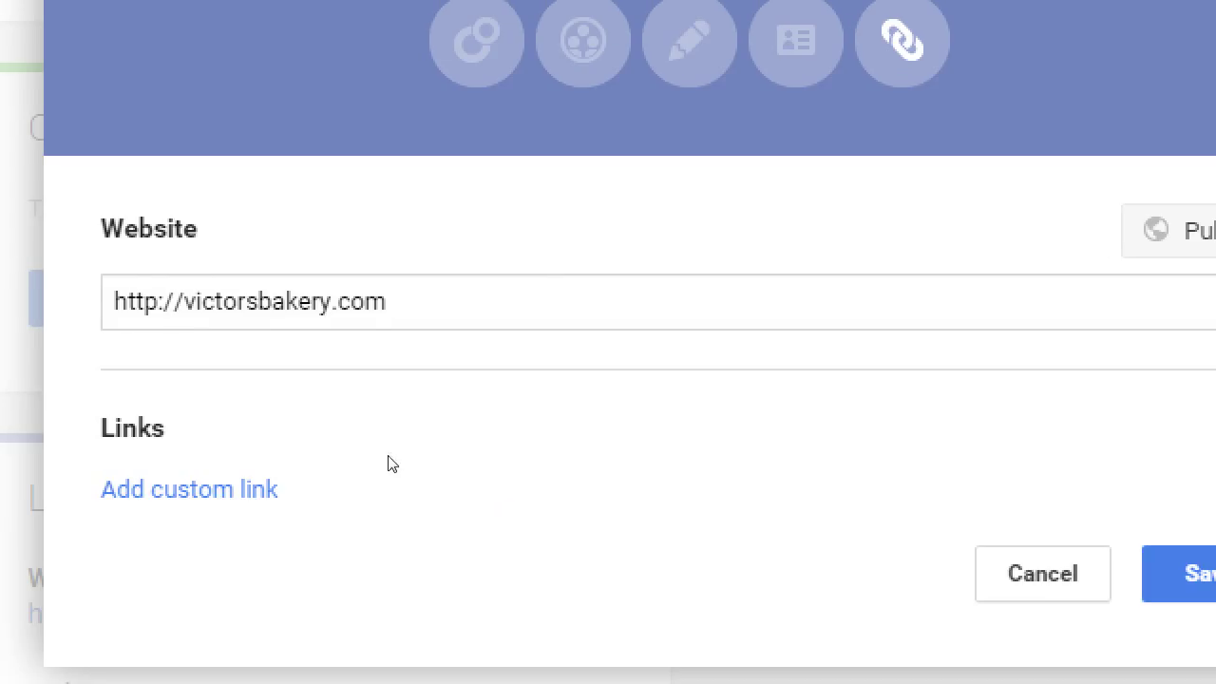
{"action": "left_click", "coordinate": [189, 484]}
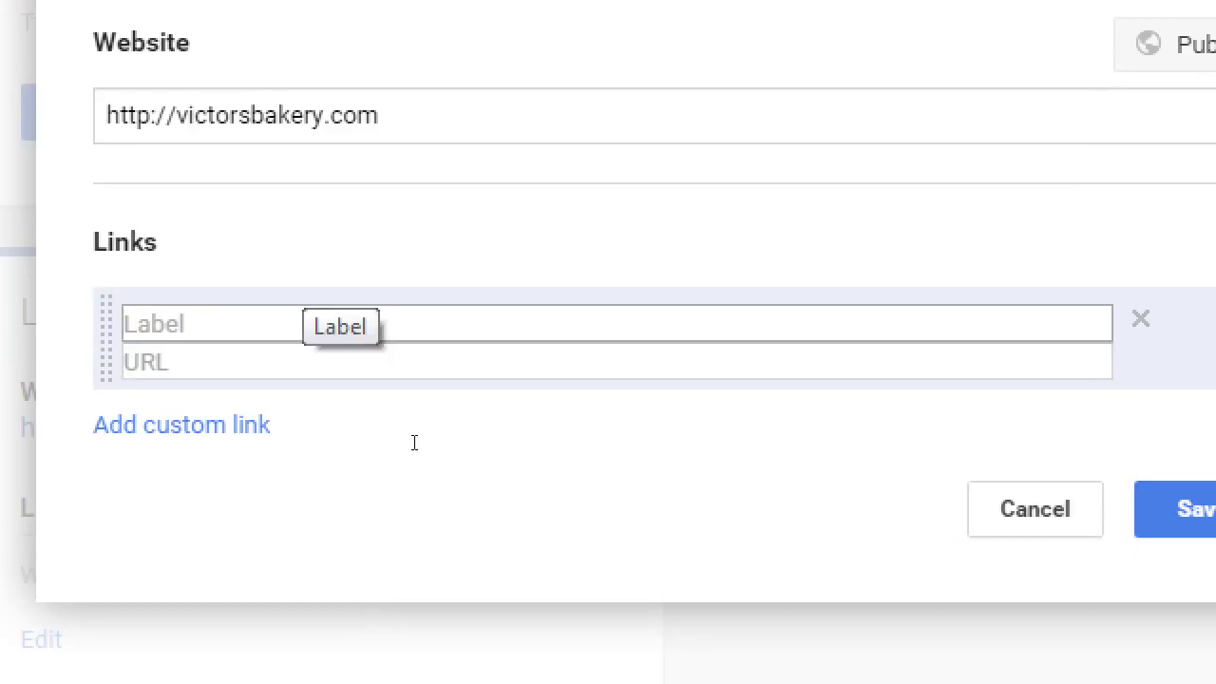
{"action": "type", "text": "Facebook"}
{"action": "key", "text": "Tab"}
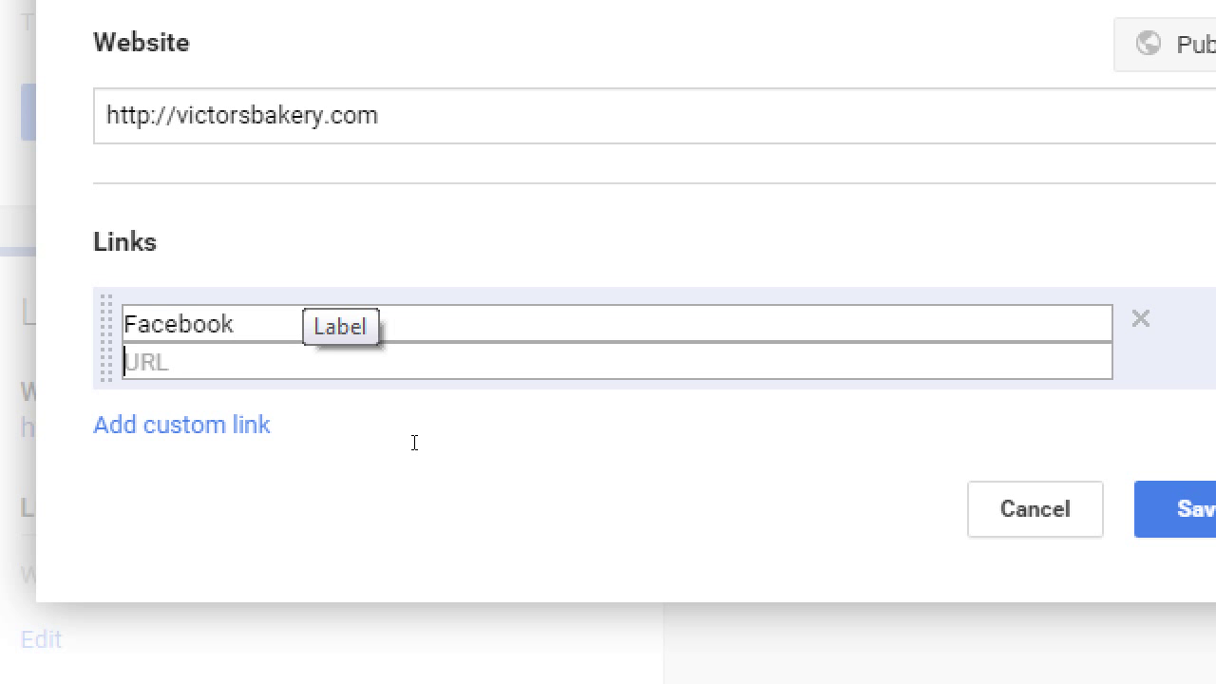
{"action": "type", "text": "http://faceboo"}
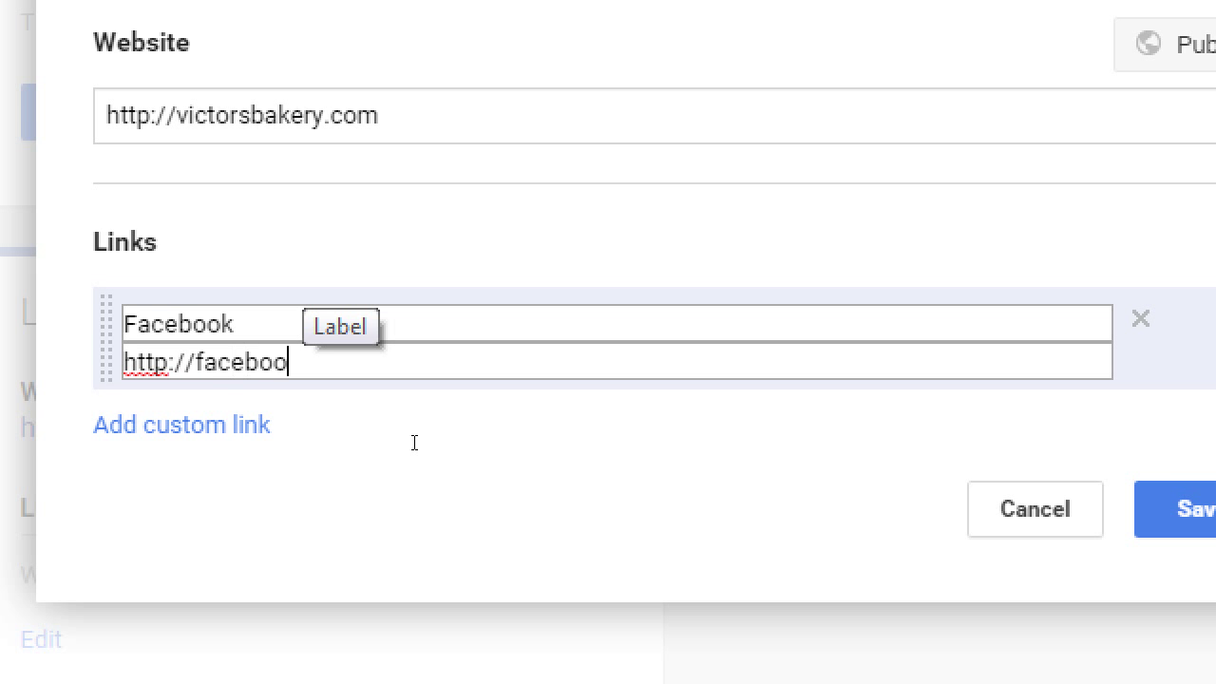
{"action": "type", "text": "k.com/"}
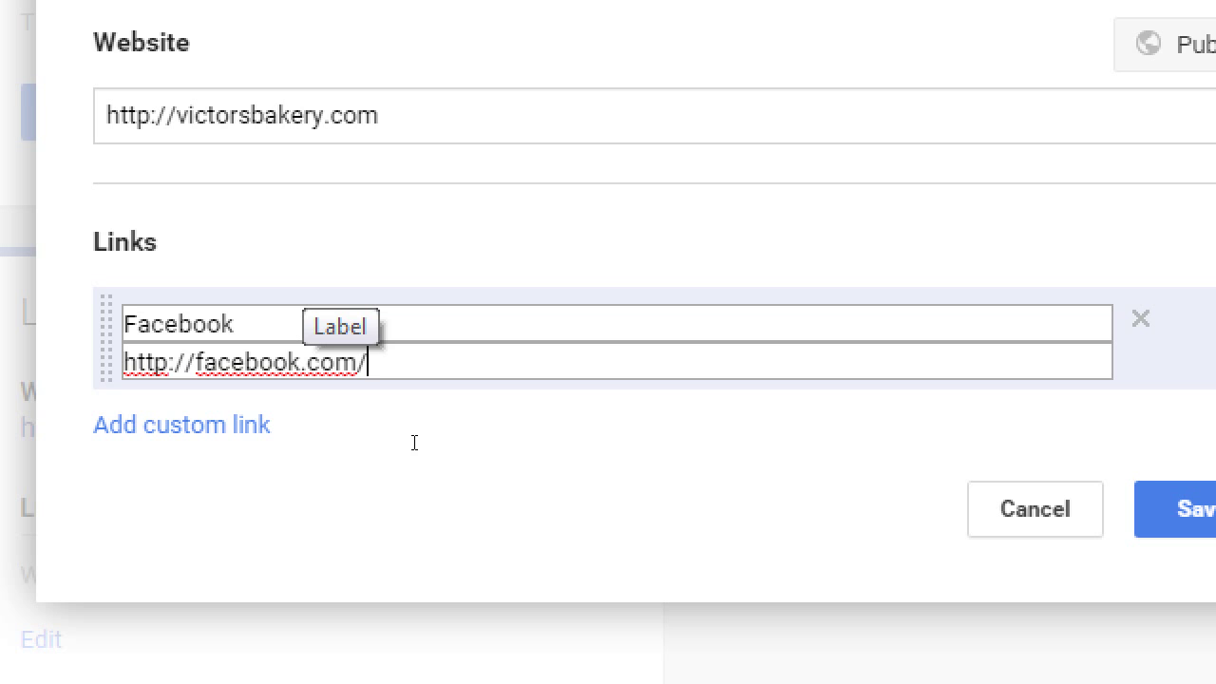
{"action": "type", "text": "victor"}
{"action": "key", "text": "Return"}
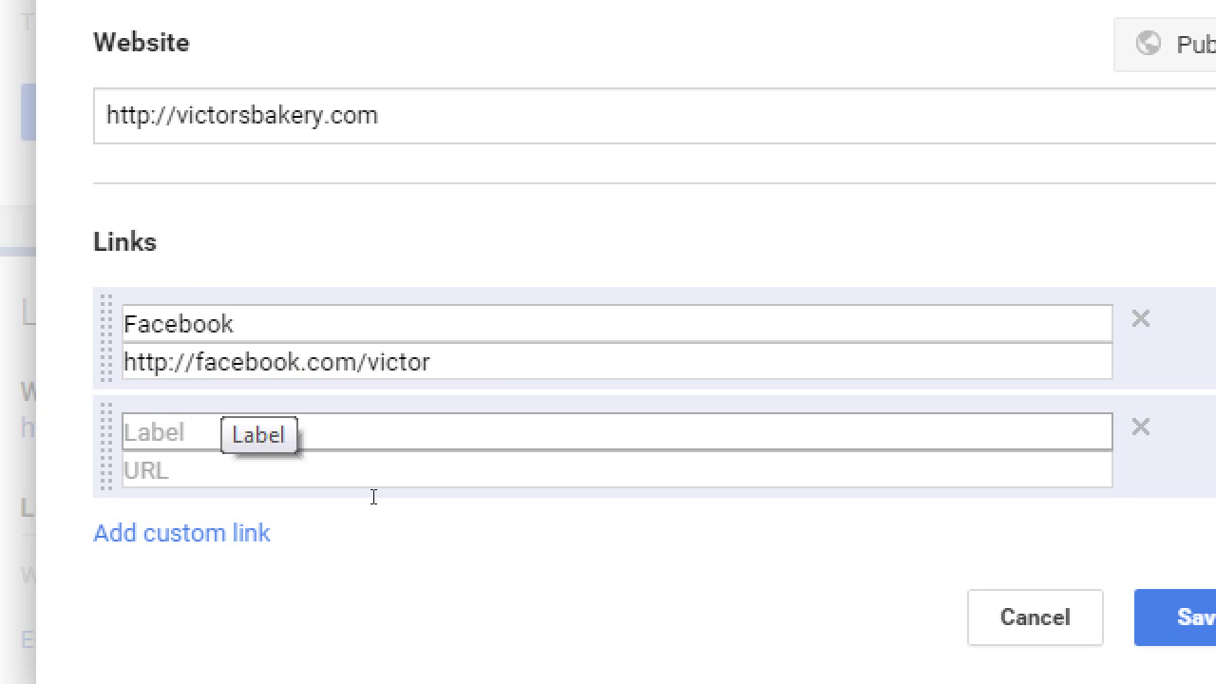
{"action": "type", "text": "Twitter"}
{"action": "key", "text": "Tab"}
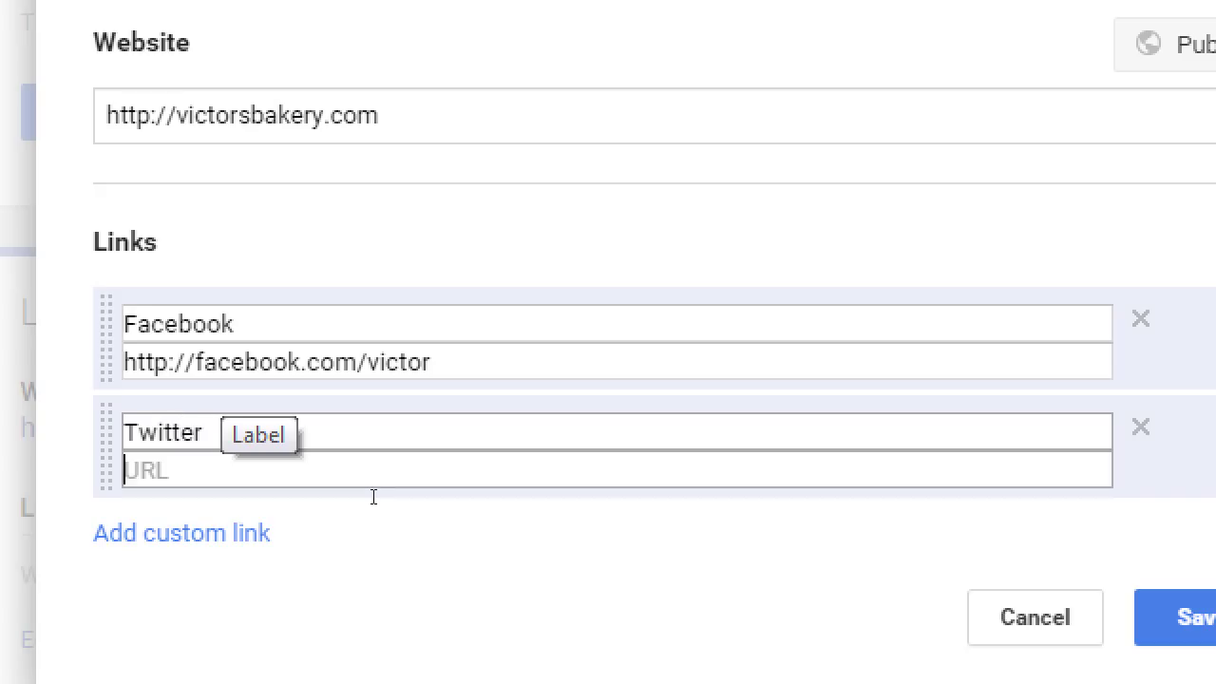
{"action": "type", "text": "http://"}
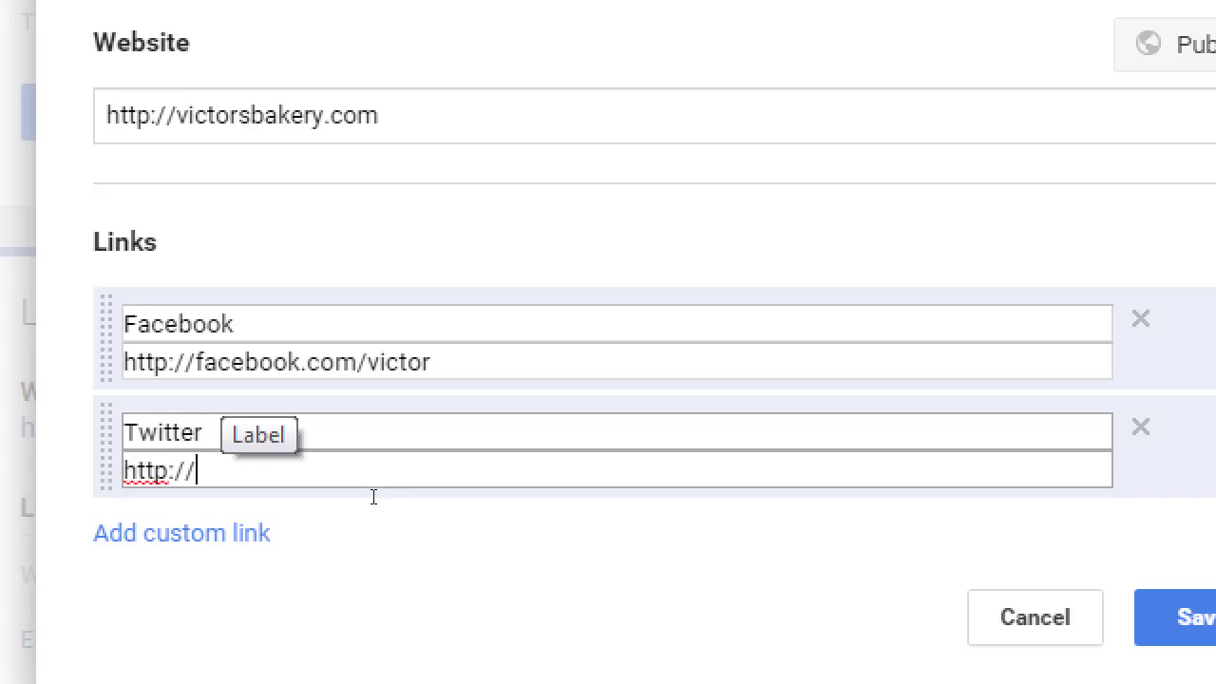
{"action": "type", "text": "twitter.com;"}
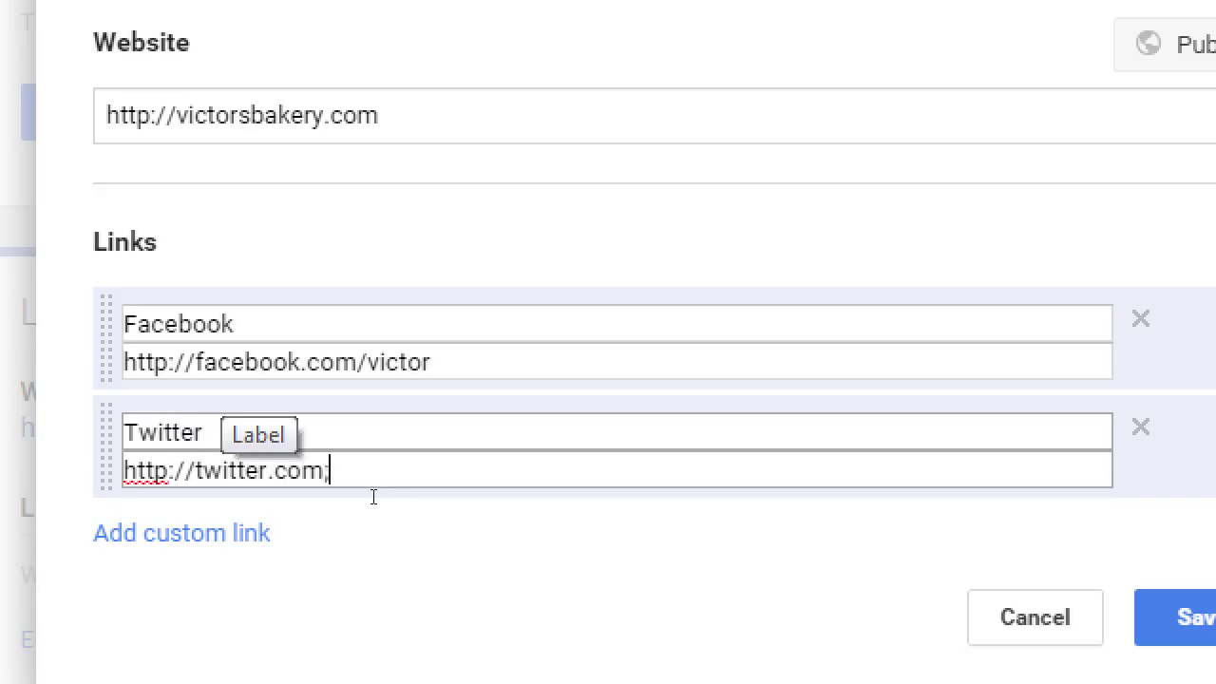
{"action": "key", "text": "BackSpace"}
{"action": "type", "text": "/victor"}
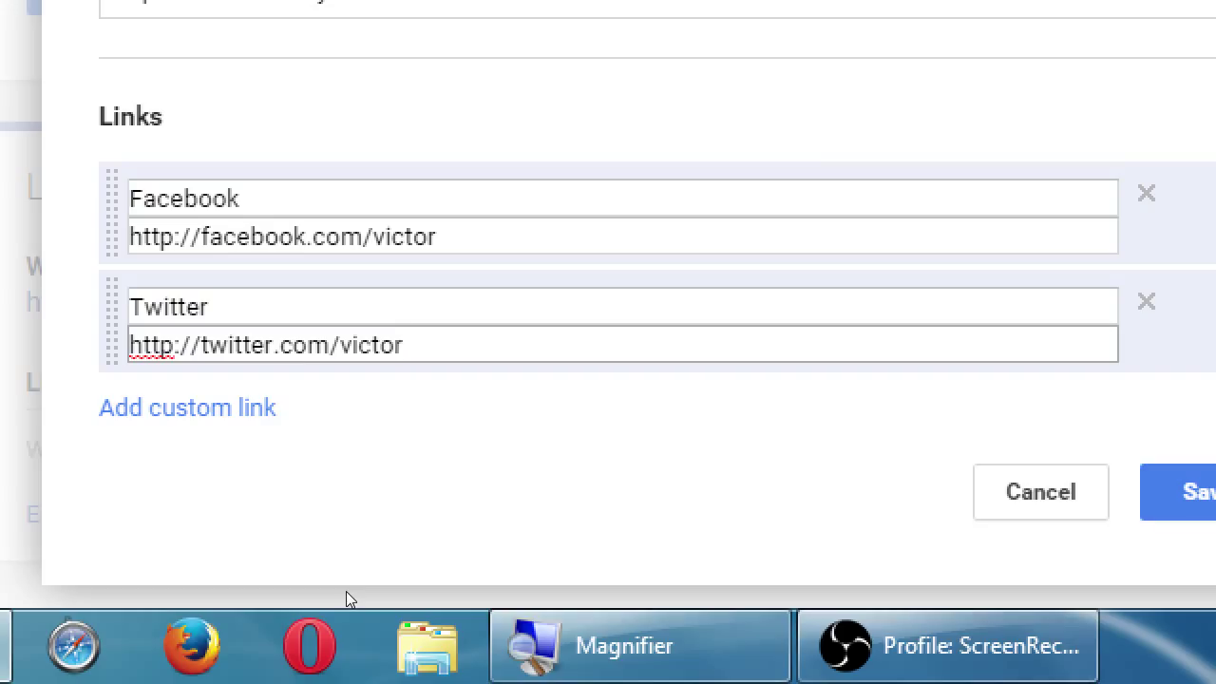
{"action": "left_click", "coordinate": [367, 562]}
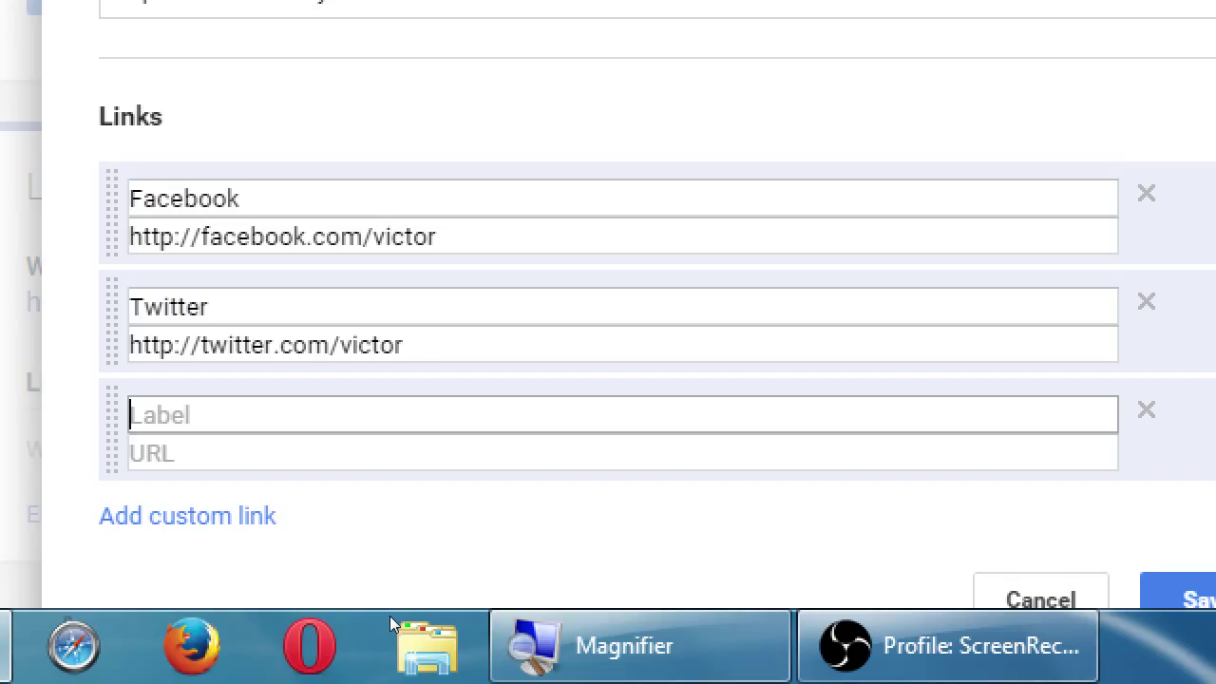
{"action": "type", "text": "Google"}
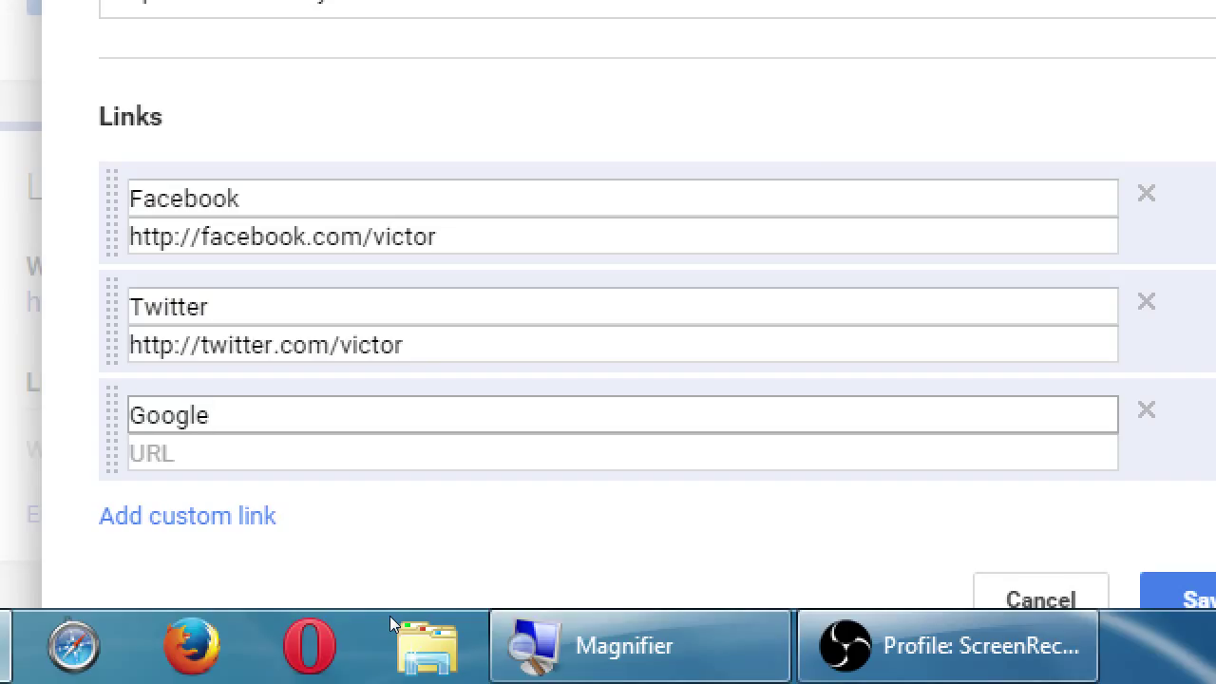
{"action": "type", "text": "+ Exclusive Off3r"}
{"action": "key", "text": "BackSpace"}
{"action": "key", "text": "BackSpace"}
{"action": "type", "text": "ers"}
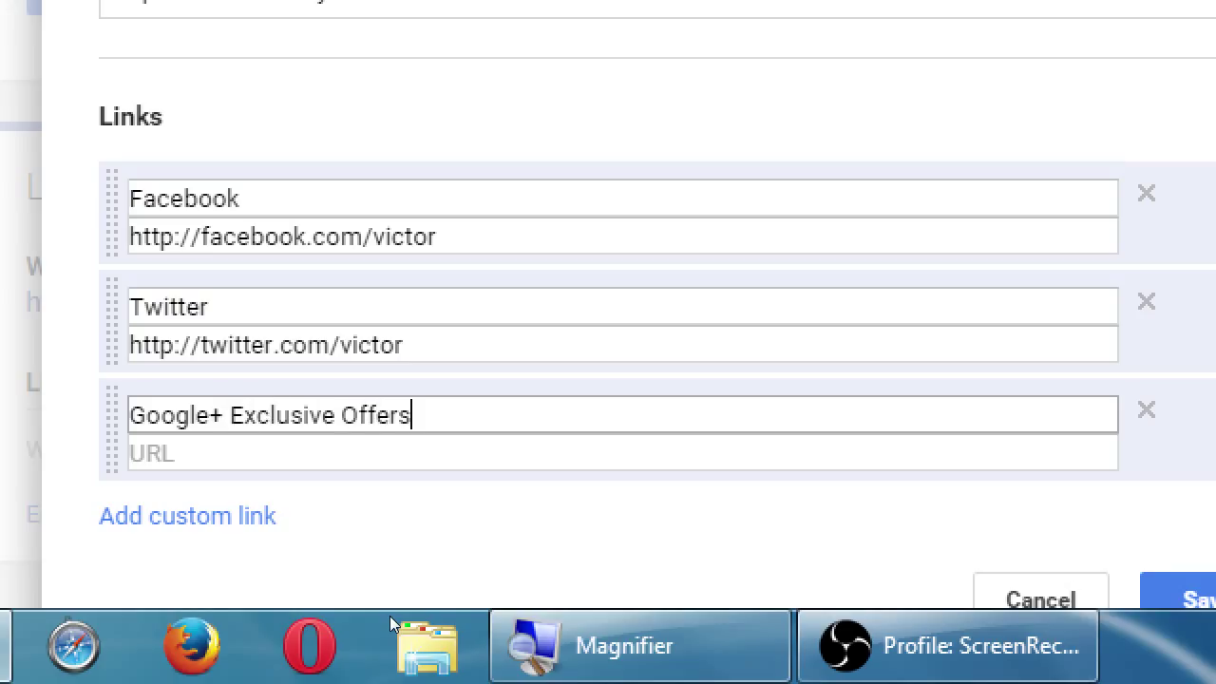
{"action": "key", "text": "Tab"}
{"action": "type", "text": "http:"}
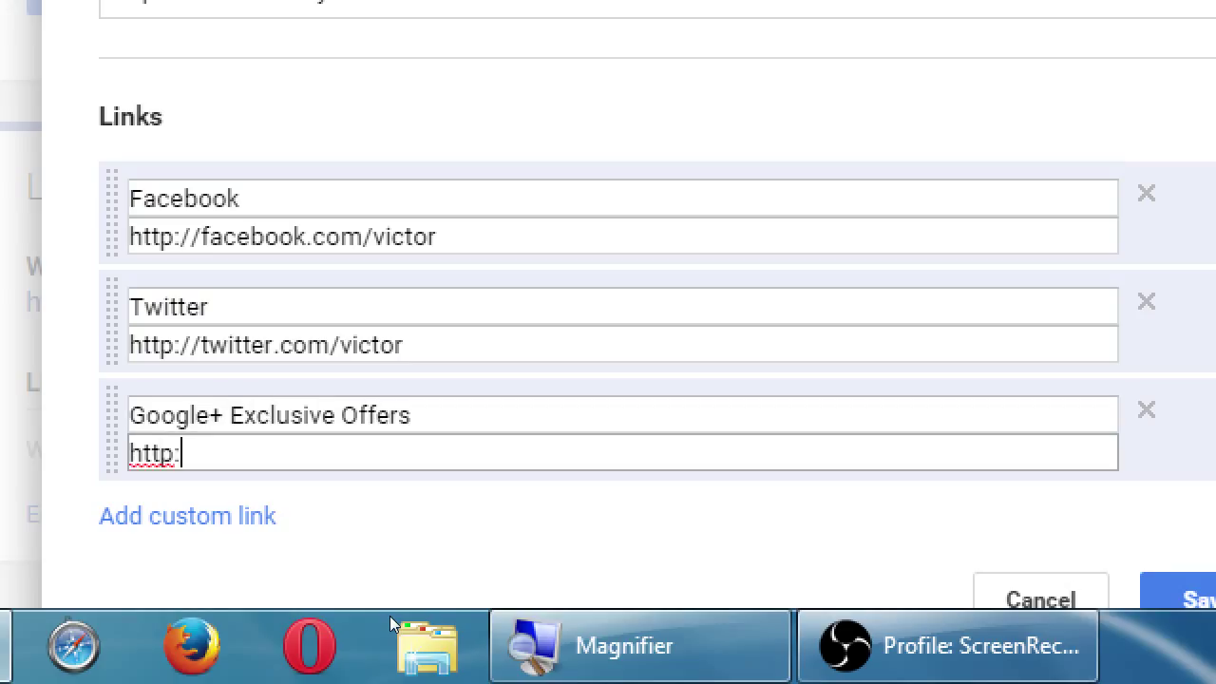
{"action": "type", "text": "//victor.co"}
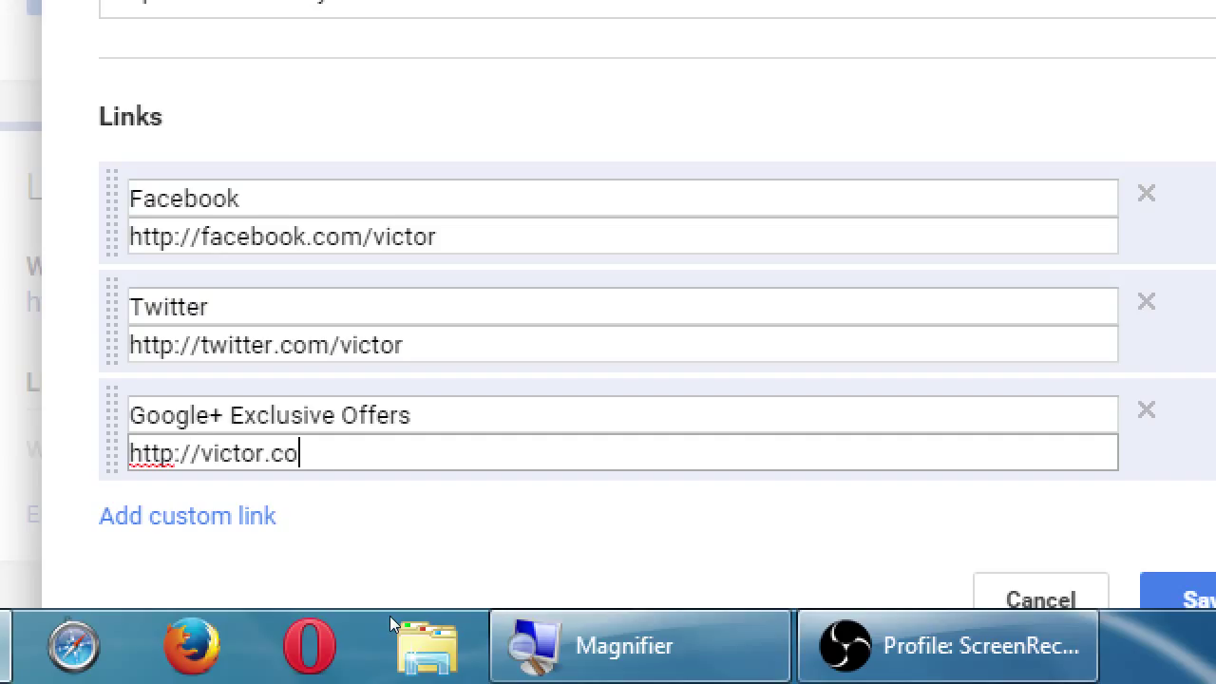
{"action": "type", "text": "m/google-exl"}
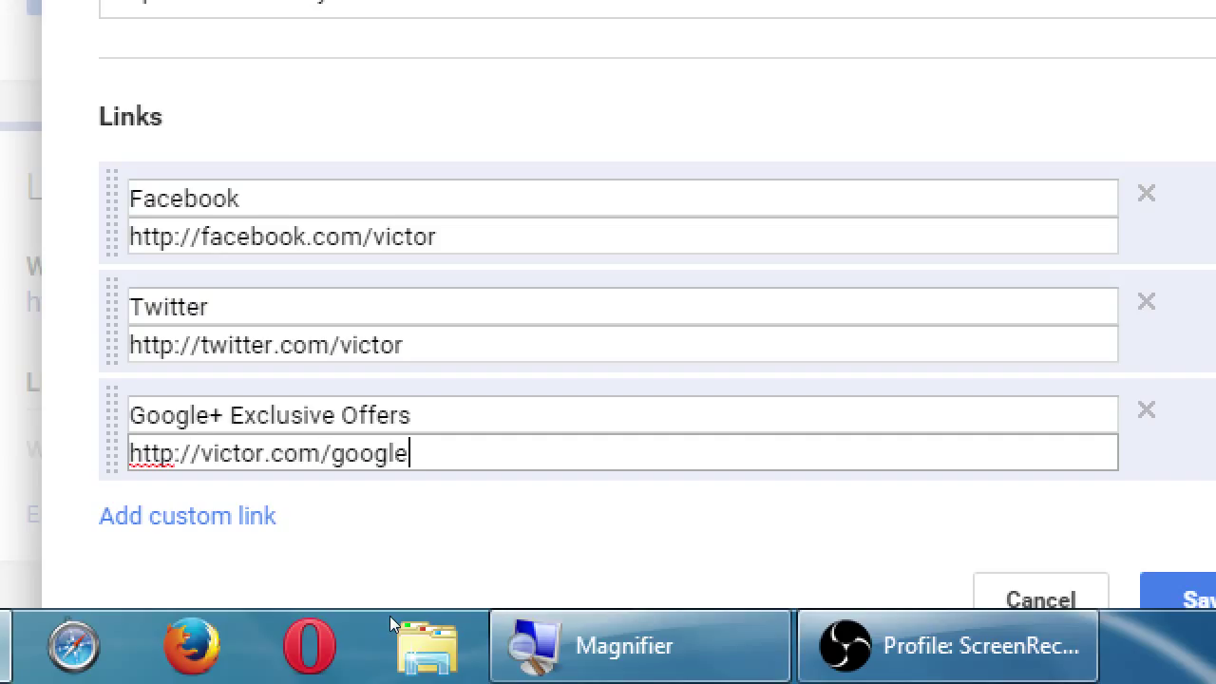
{"action": "key", "text": "BackSpace"}
{"action": "type", "text": "clu"}
{"action": "key", "text": "BackSpace"}
{"action": "key", "text": "BackSpace"}
{"action": "type", "text": "lusives"}
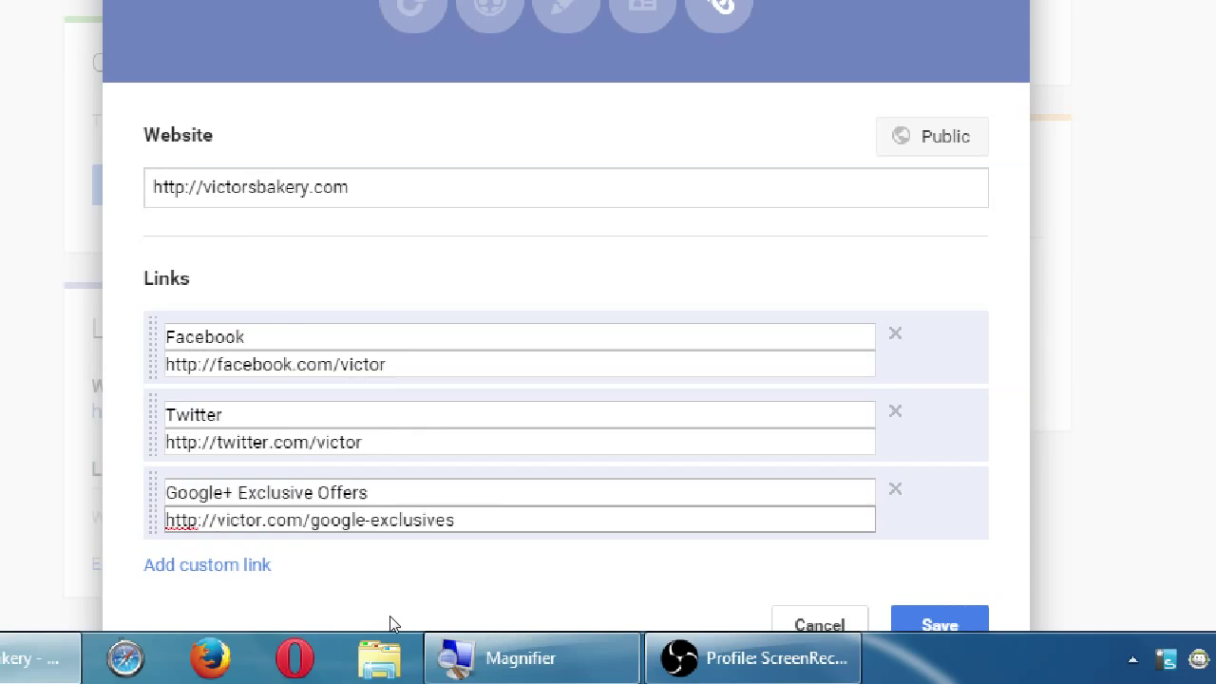
- Save the Facebook, Twitter and Google+ Exclusive Offers links from the Links dialog
{"action": "scroll", "coordinate": [537, 561], "scroll_direction": "down", "scroll_amount": 1}
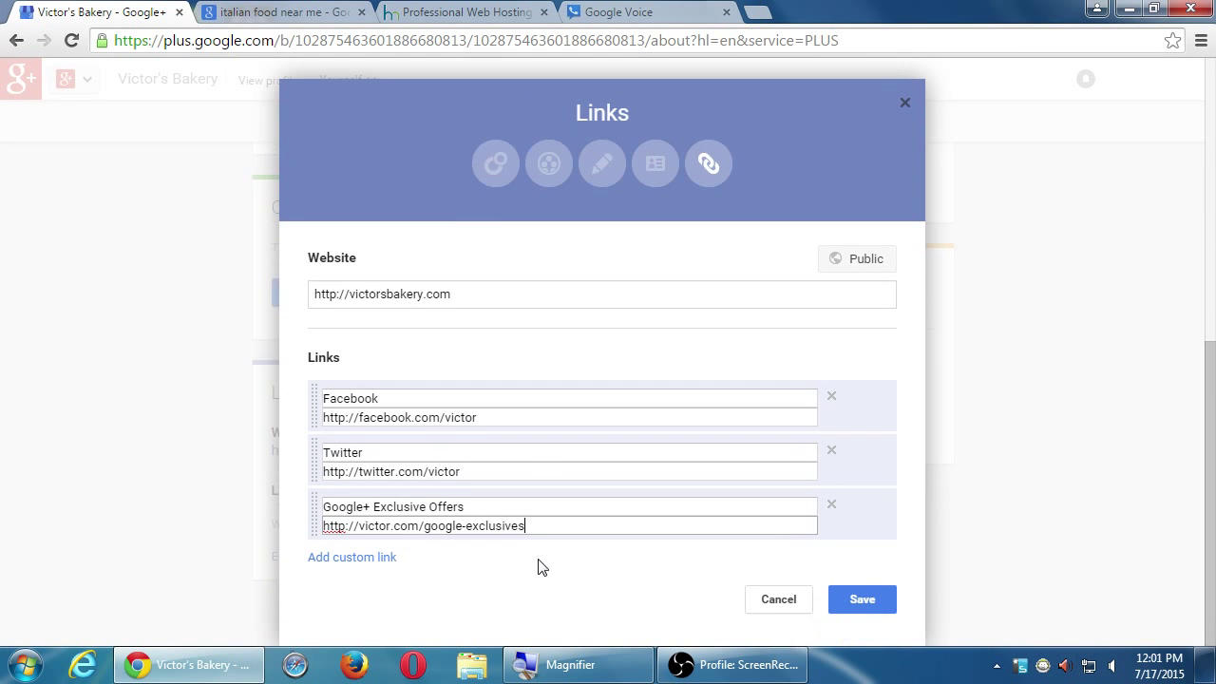
{"action": "left_click", "coordinate": [845, 602]}
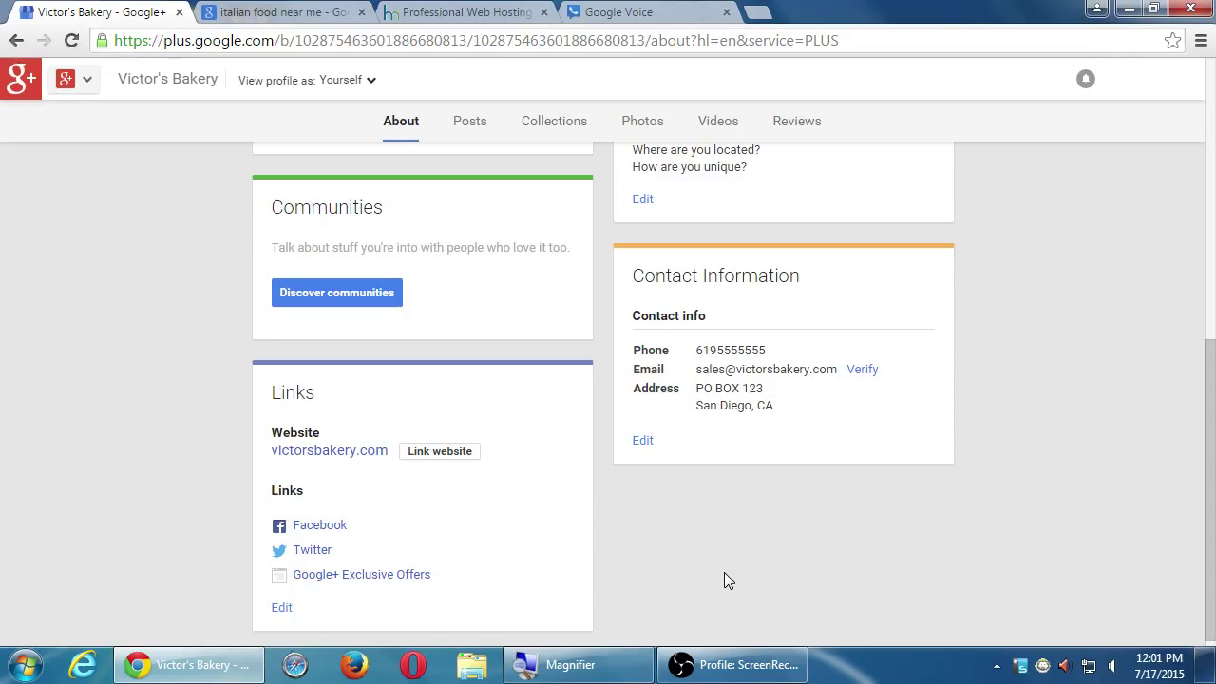
{"action": "scroll", "coordinate": [724, 573], "scroll_direction": "up", "scroll_amount": 2}
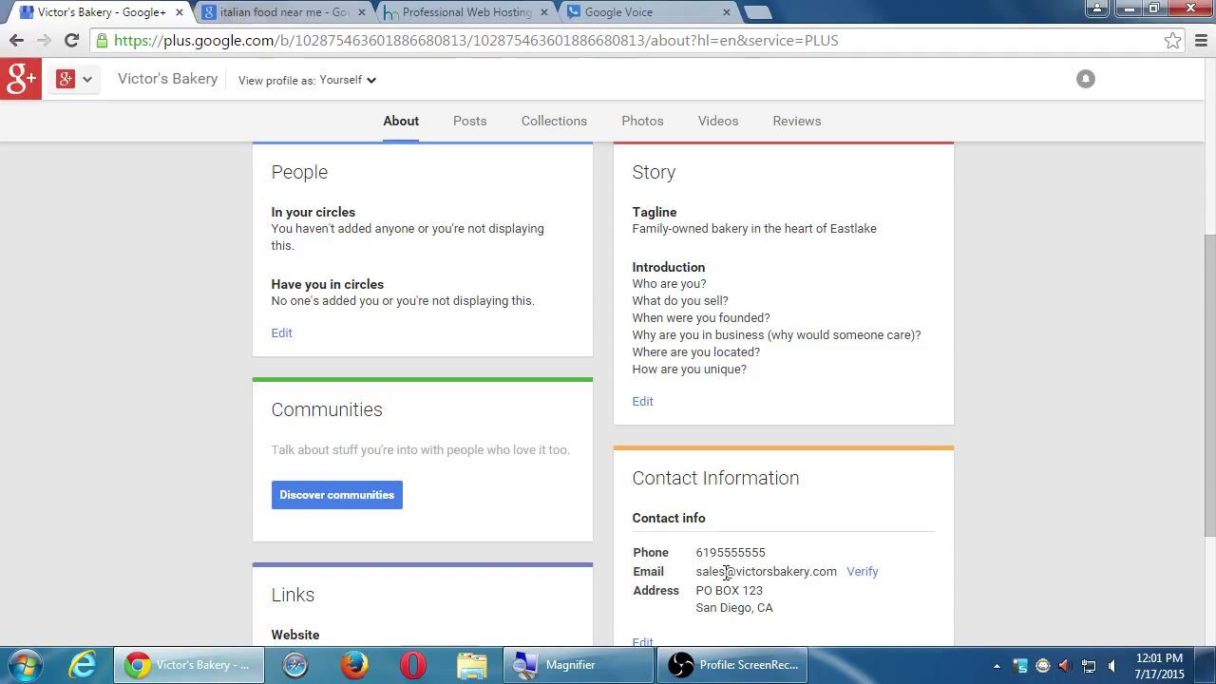
{"action": "scroll", "coordinate": [656, 523], "scroll_direction": "down", "scroll_amount": 2}
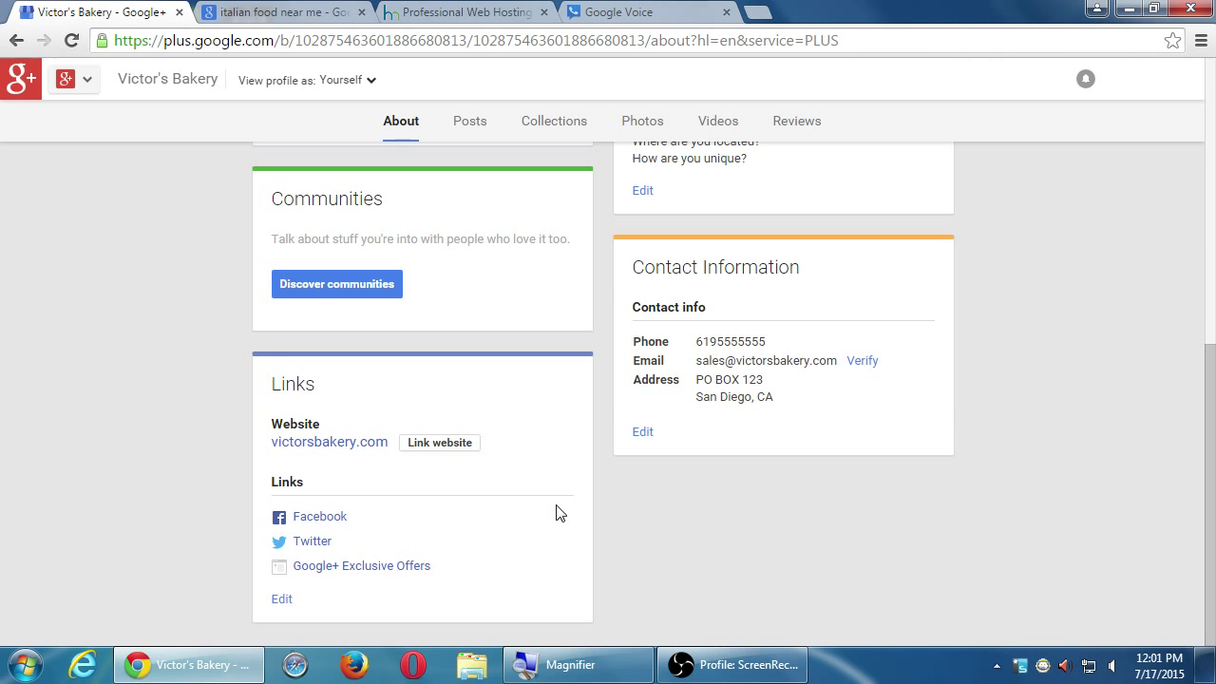
{"action": "scroll", "coordinate": [589, 252], "scroll_direction": "up", "scroll_amount": 6}
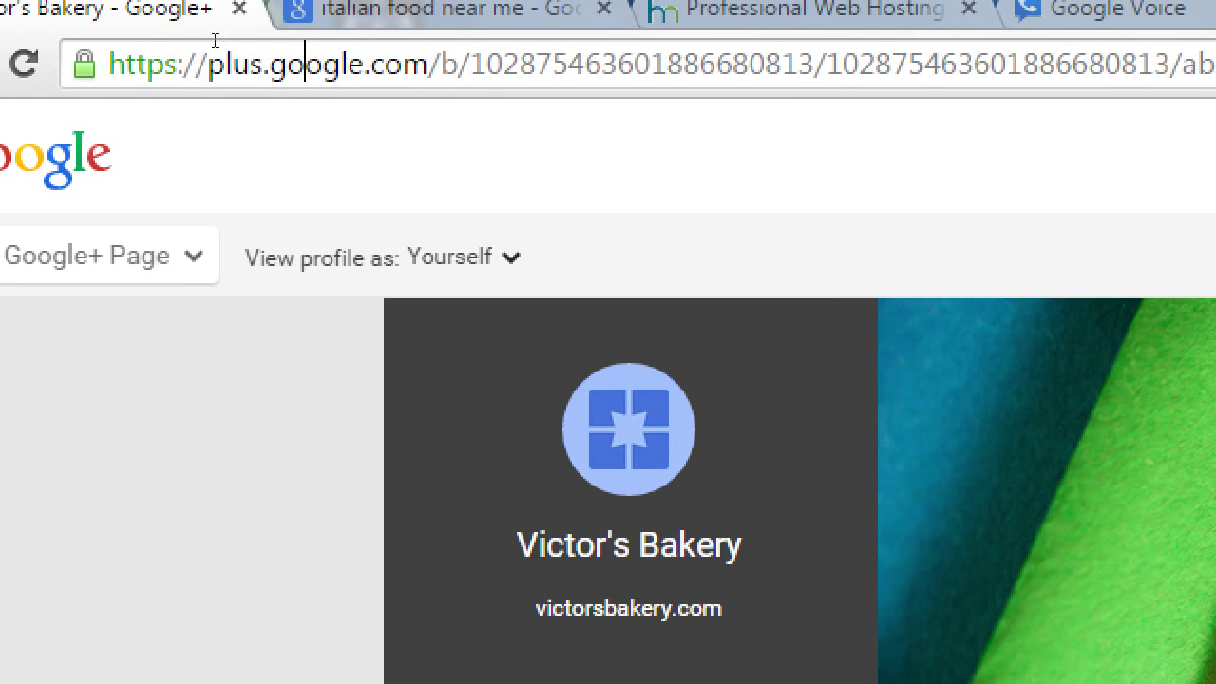
{"action": "left_click", "coordinate": [214, 41]}
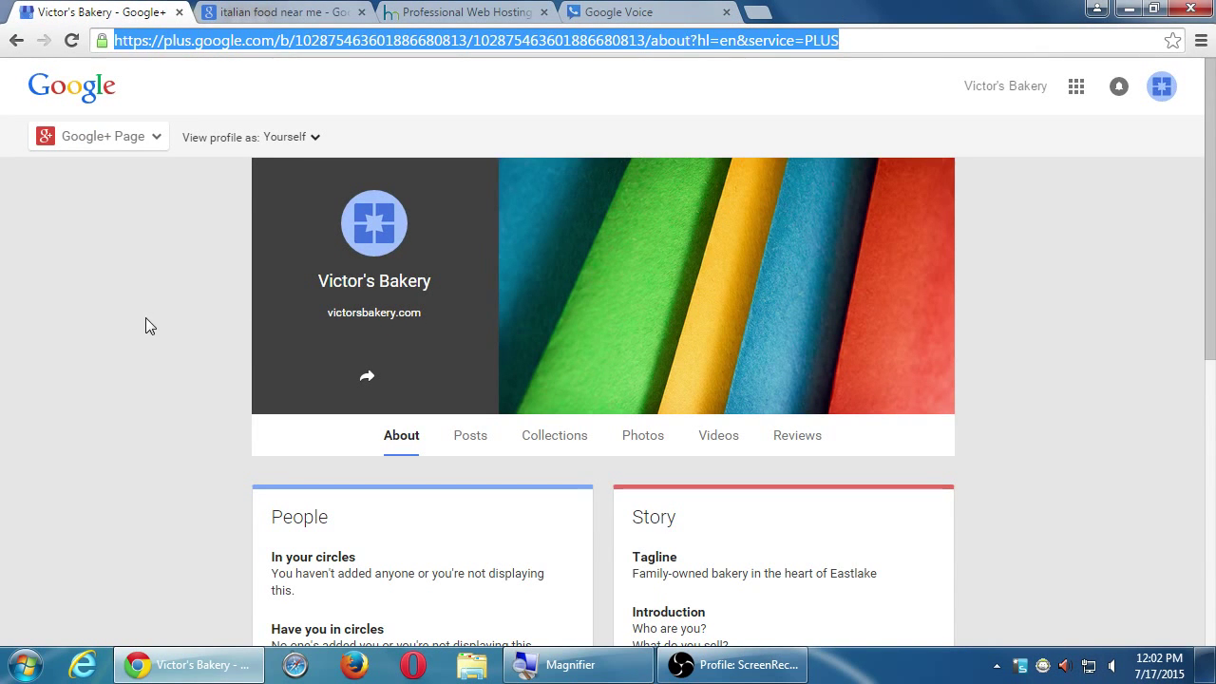
{"action": "scroll", "coordinate": [120, 418], "scroll_direction": "down", "scroll_amount": 5}
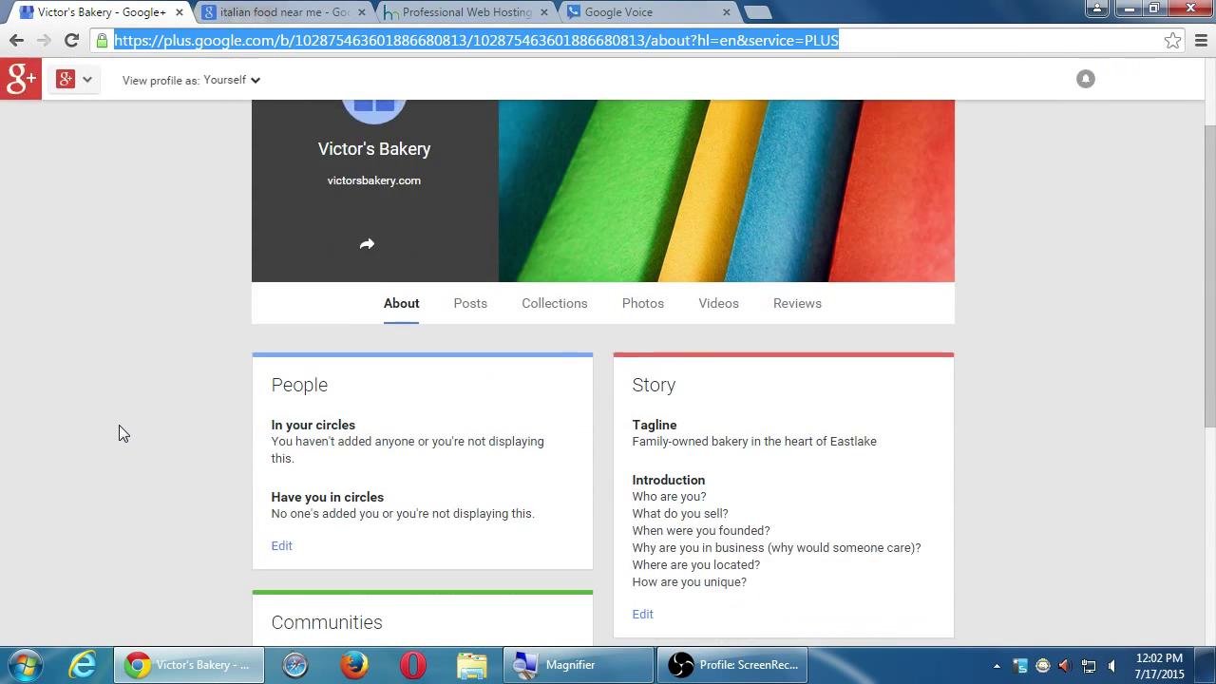
{"action": "scroll", "coordinate": [121, 421], "scroll_direction": "down", "scroll_amount": 1}
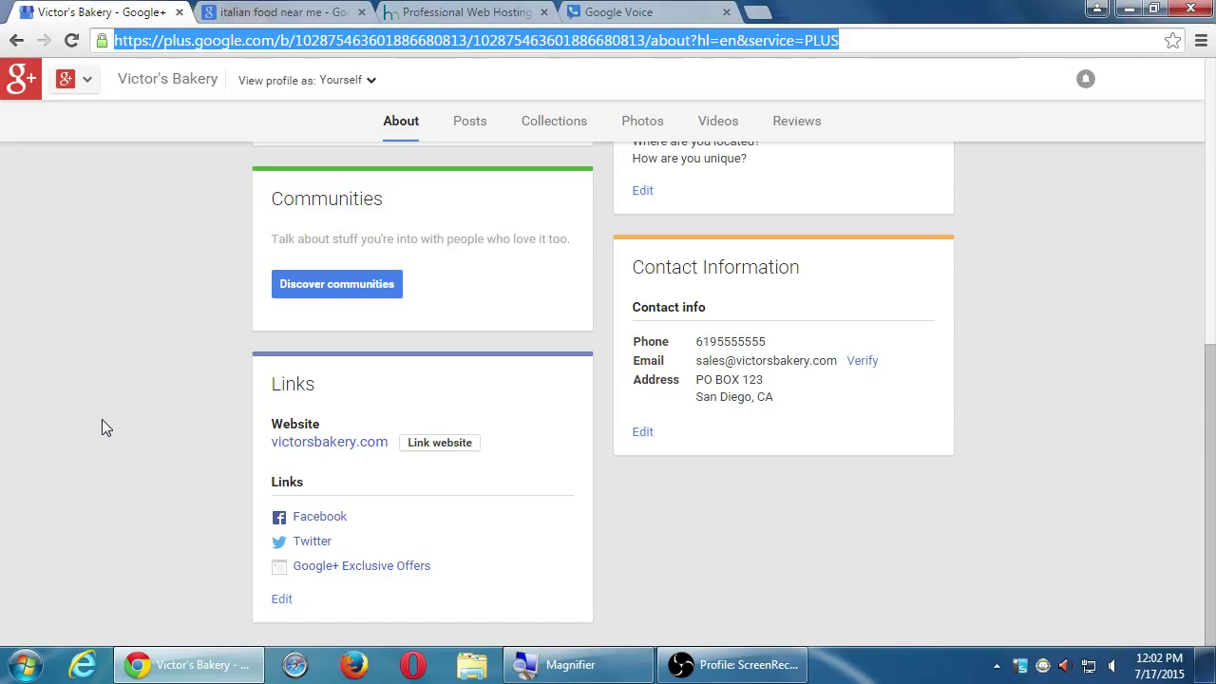
{"action": "left_click", "coordinate": [282, 603]}
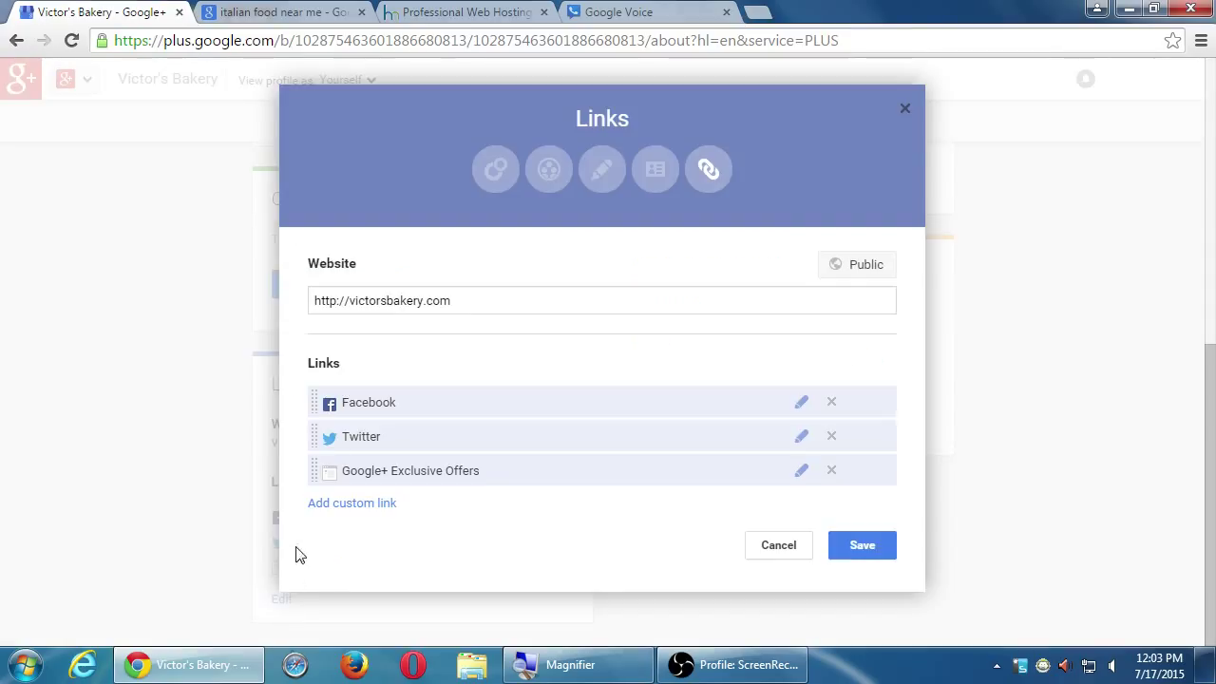
{"action": "left_click", "coordinate": [367, 508]}
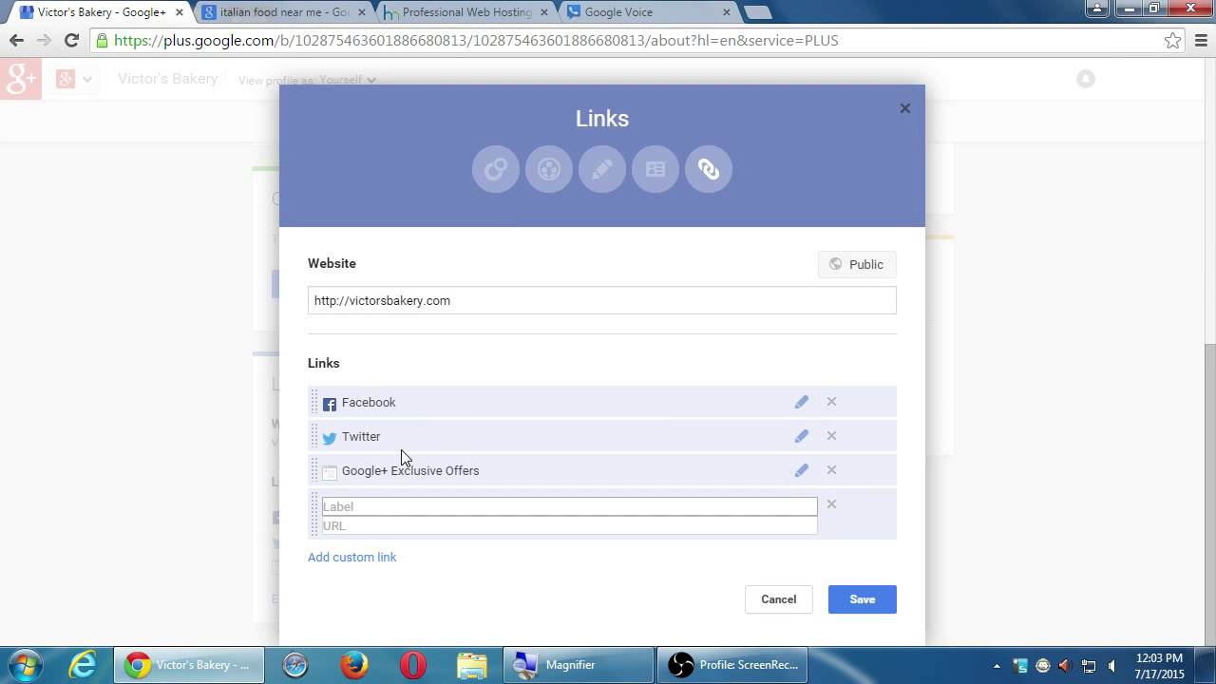
{"action": "left_click", "coordinate": [783, 602]}
{"action": "scroll", "coordinate": [847, 592], "scroll_direction": "up", "scroll_amount": 5}
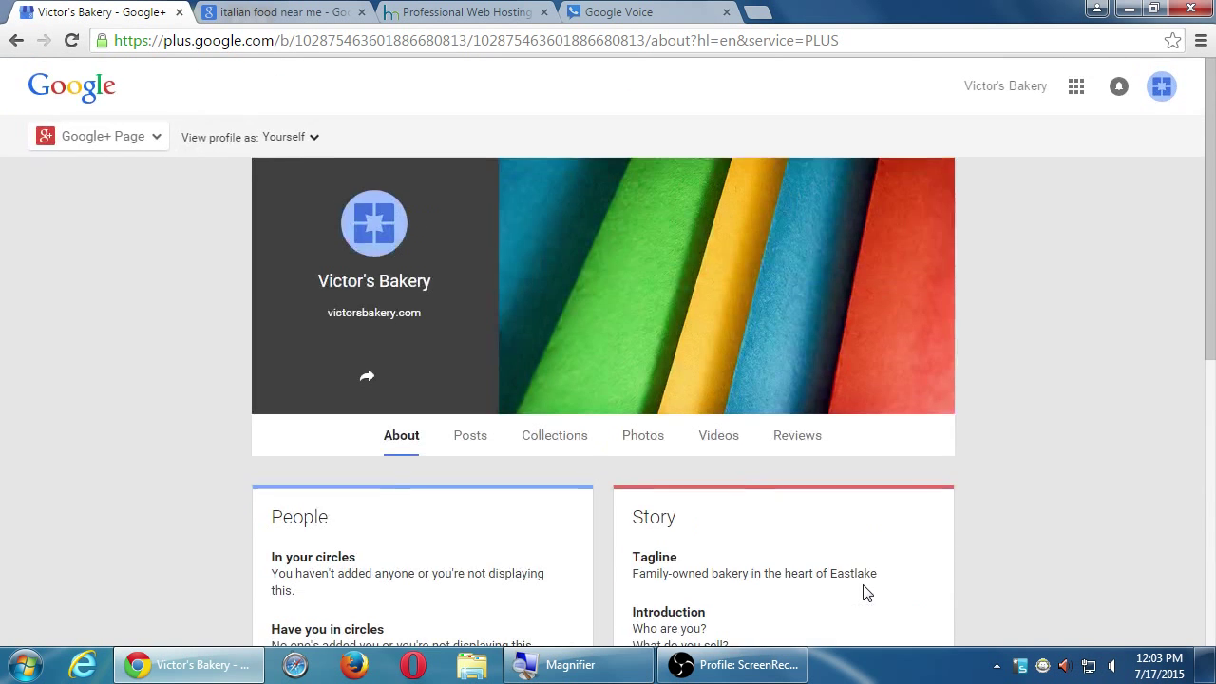
{"action": "scroll", "coordinate": [863, 592], "scroll_direction": "down", "scroll_amount": 1}
{"action": "scroll", "coordinate": [424, 422], "scroll_direction": "down", "scroll_amount": 2}
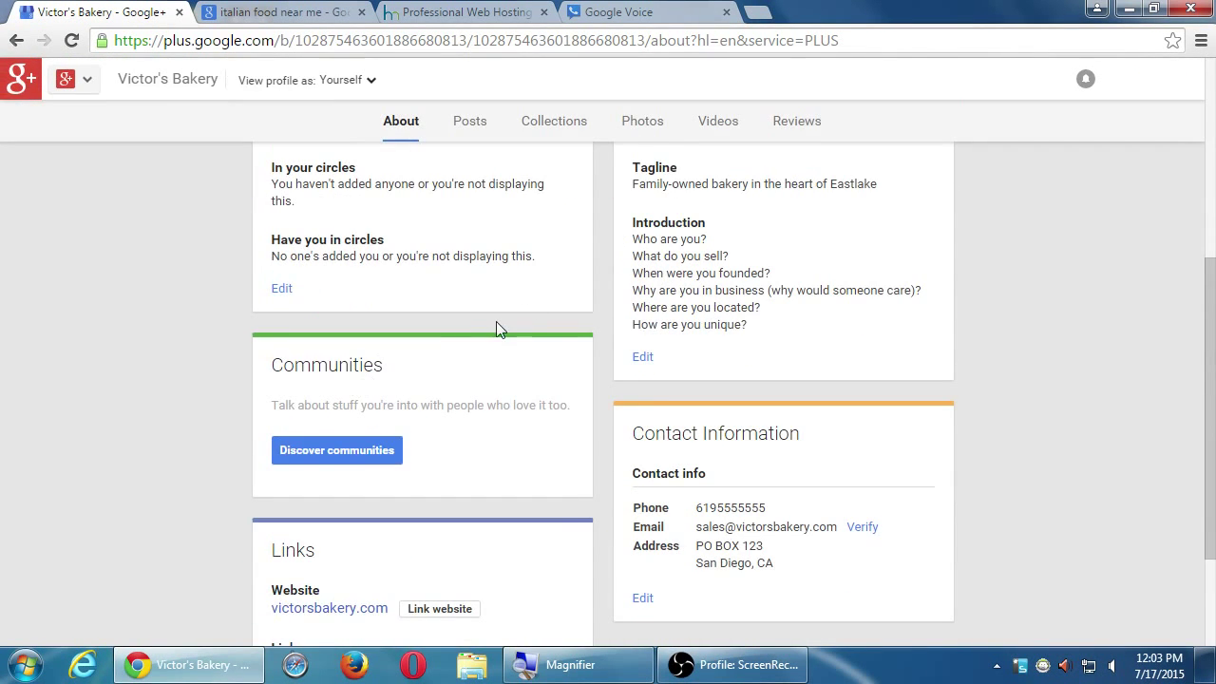
{"action": "scroll", "coordinate": [362, 255], "scroll_direction": "up", "scroll_amount": 5}
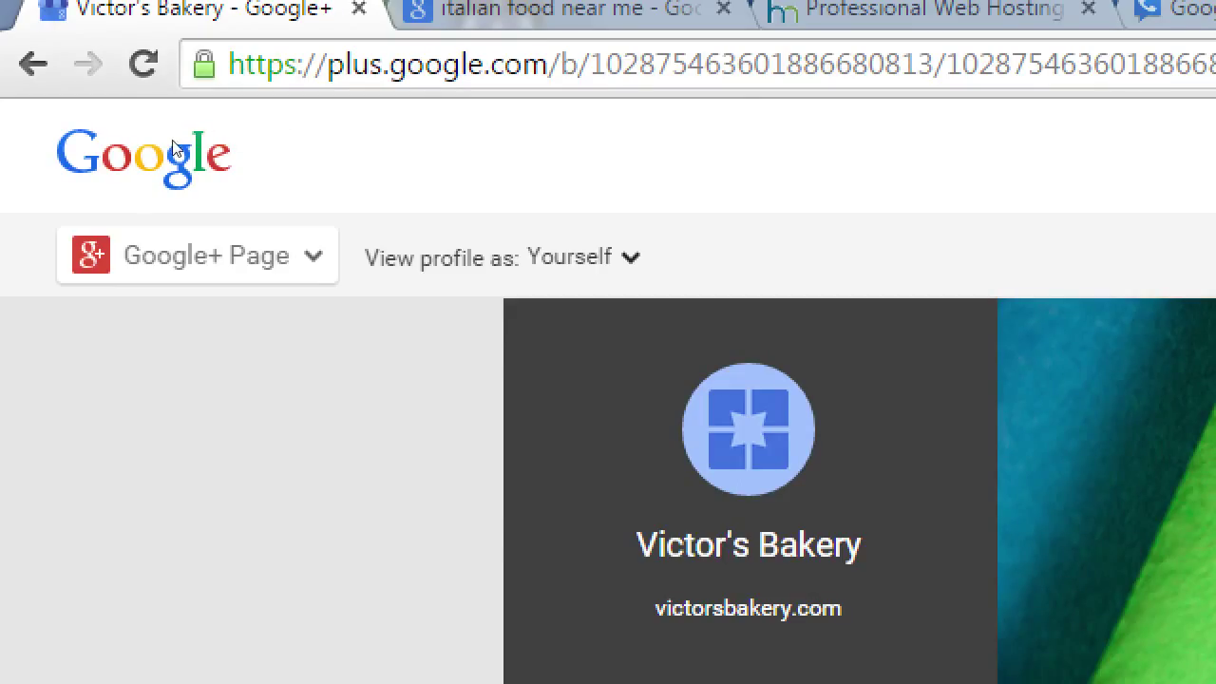
- Browse the bakery page's Photos and Collections sections, then return to its home stream with the empty post box
{"action": "mouse_move", "coordinate": [166, 150]}
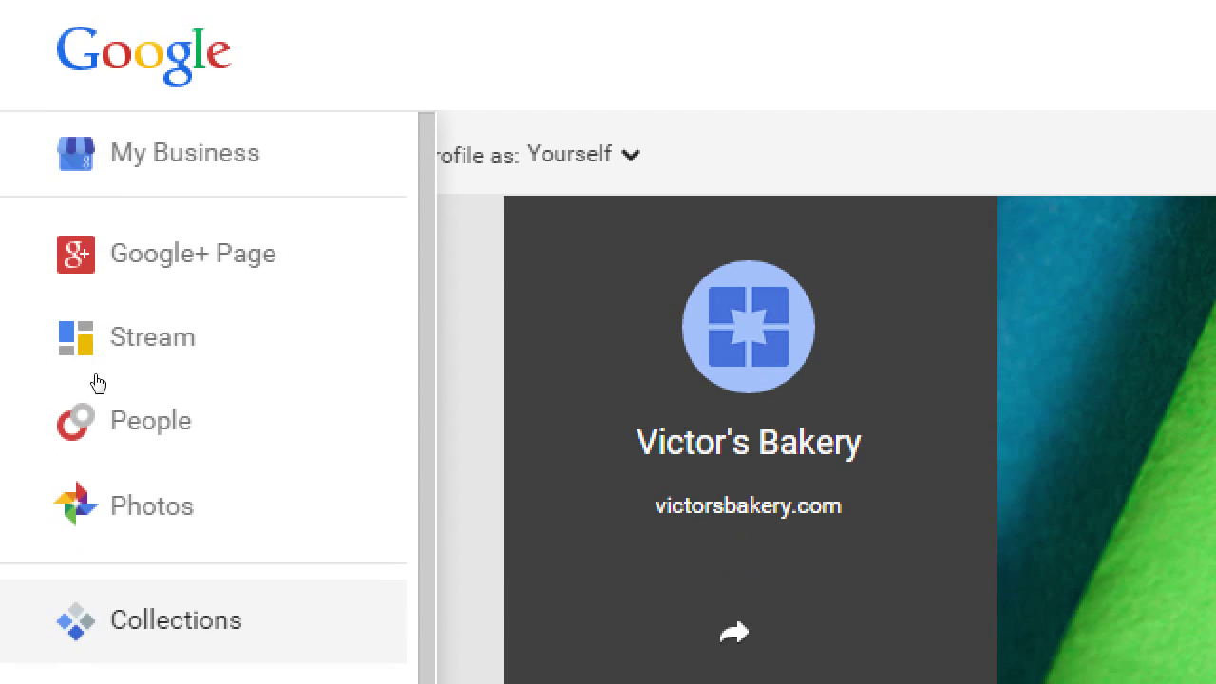
{"action": "left_click", "coordinate": [152, 481]}
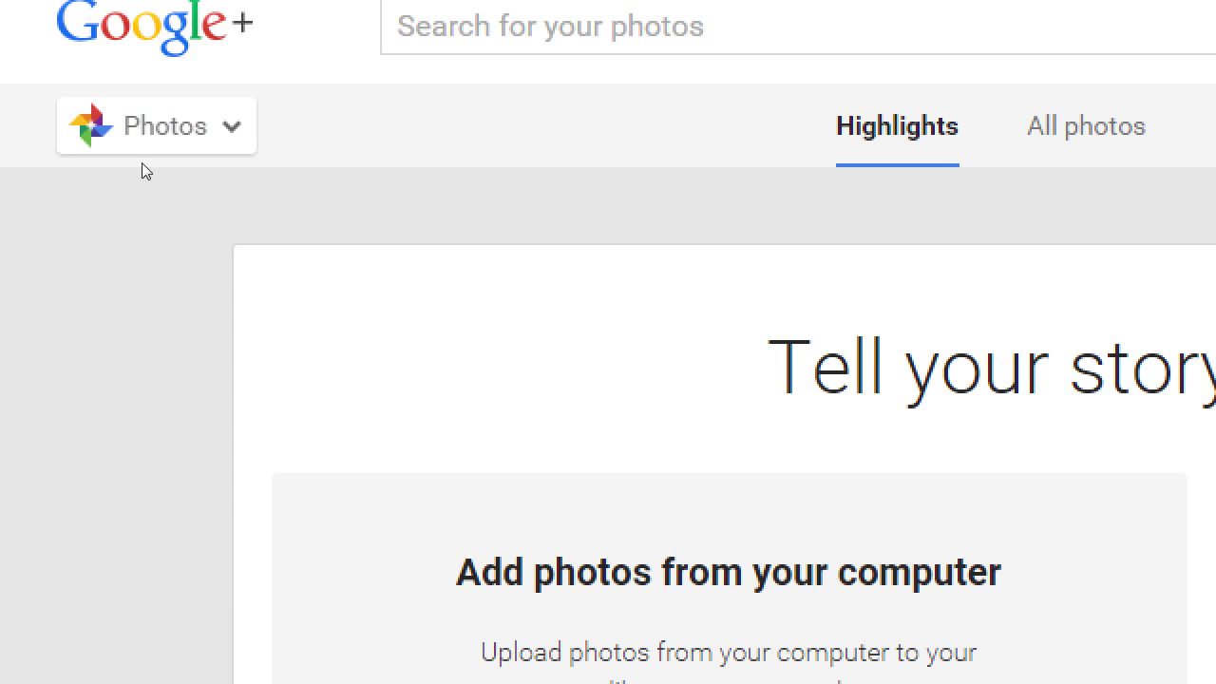
{"action": "mouse_move", "coordinate": [76, 128]}
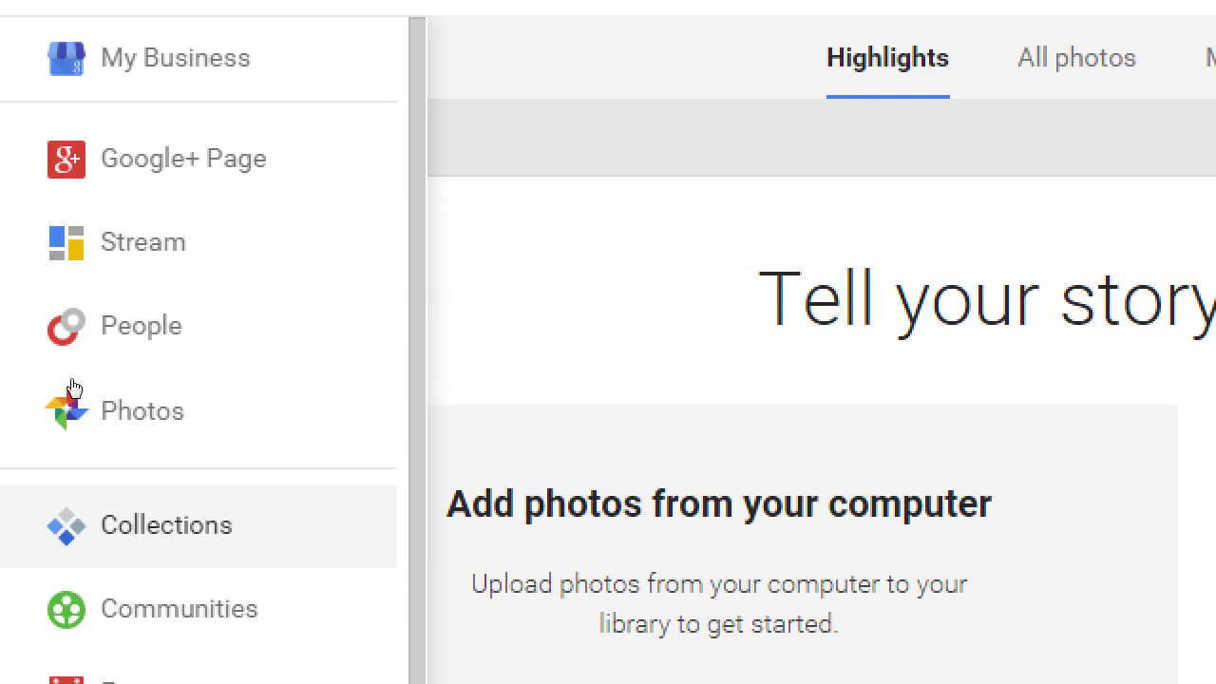
{"action": "left_click", "coordinate": [142, 593]}
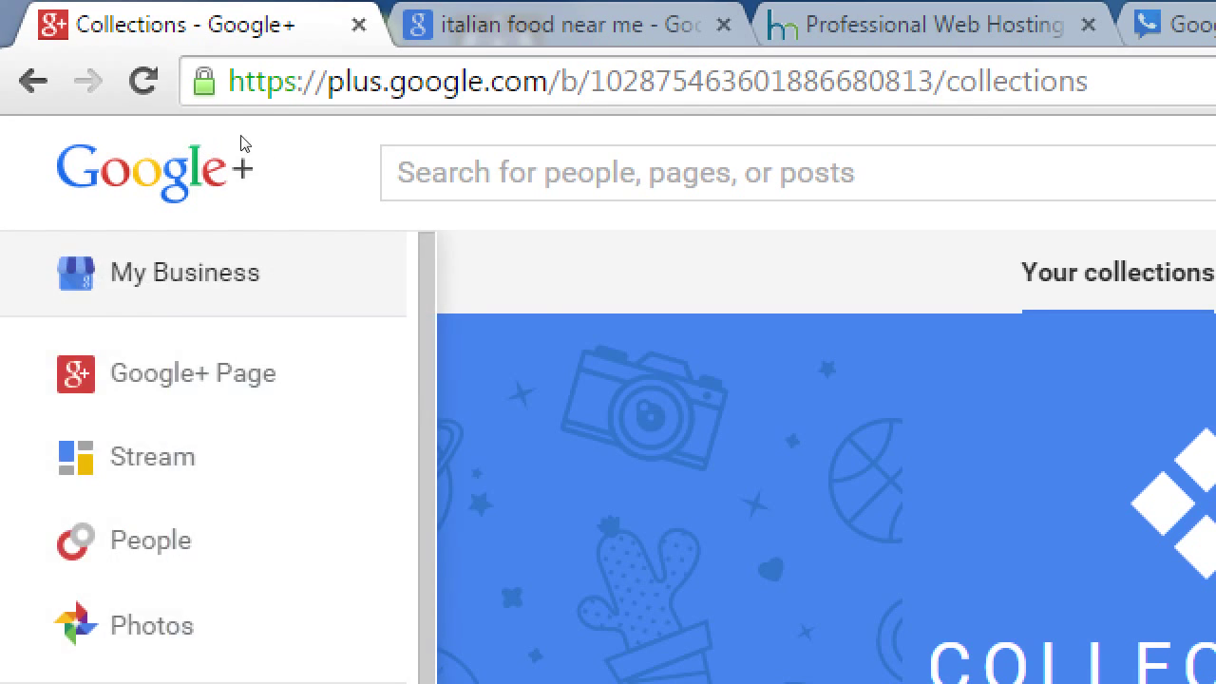
{"action": "mouse_move", "coordinate": [131, 150]}
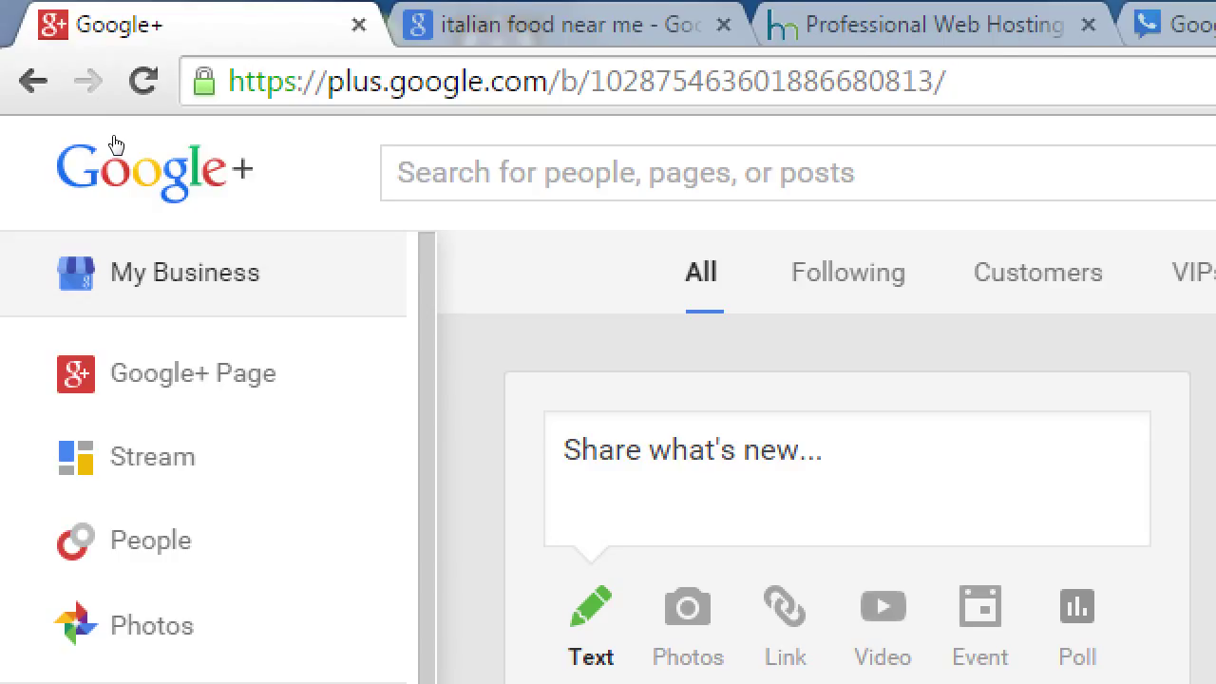
- Reload the bakery page's stream and expand the 'Share what's new...' composer addressed to Public
{"action": "left_click", "coordinate": [115, 144]}
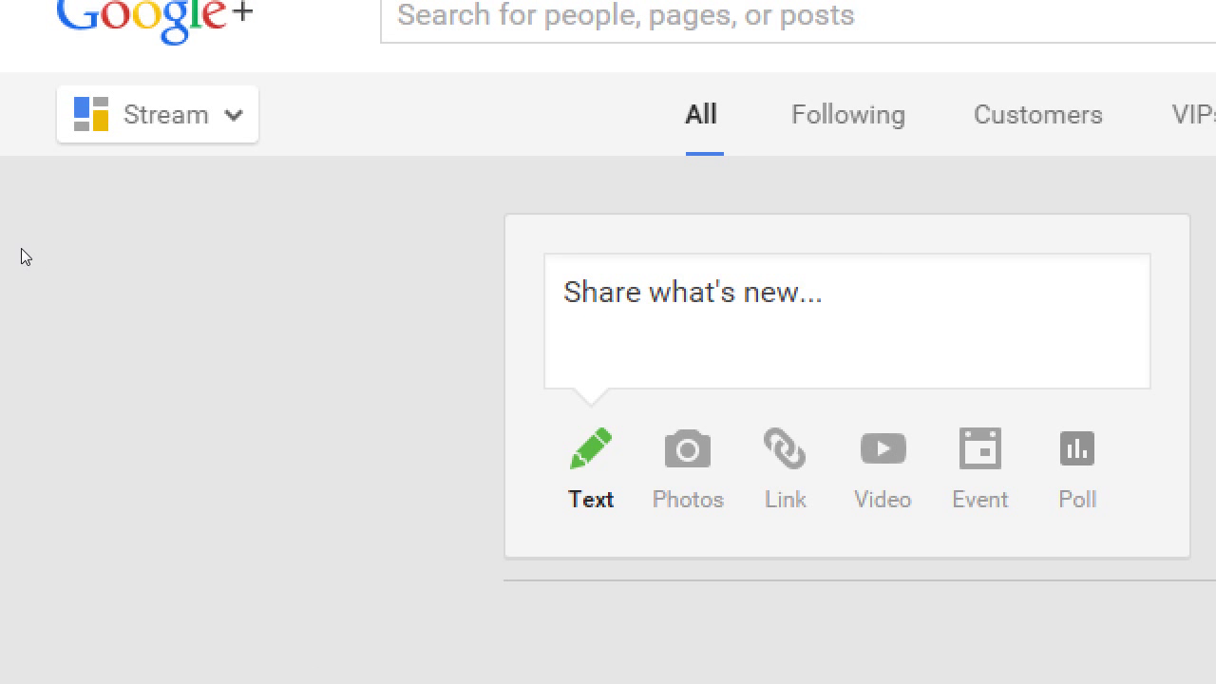
{"action": "left_click", "coordinate": [76, 138]}
{"action": "scroll", "coordinate": [420, 253], "scroll_direction": "up", "scroll_amount": 1}
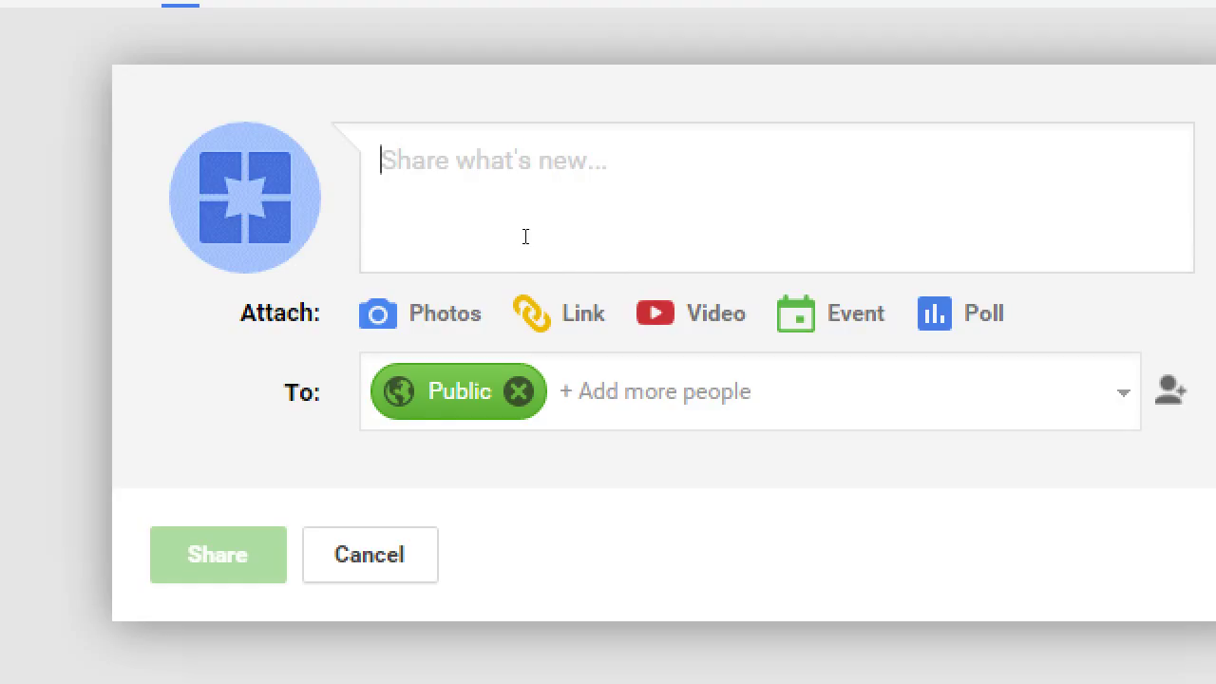
- Type the post 'We're excited to be on Google+!' and, on a second line, 'Follow us for exlcusive content and coupons'
{"action": "type", "text": "W"}
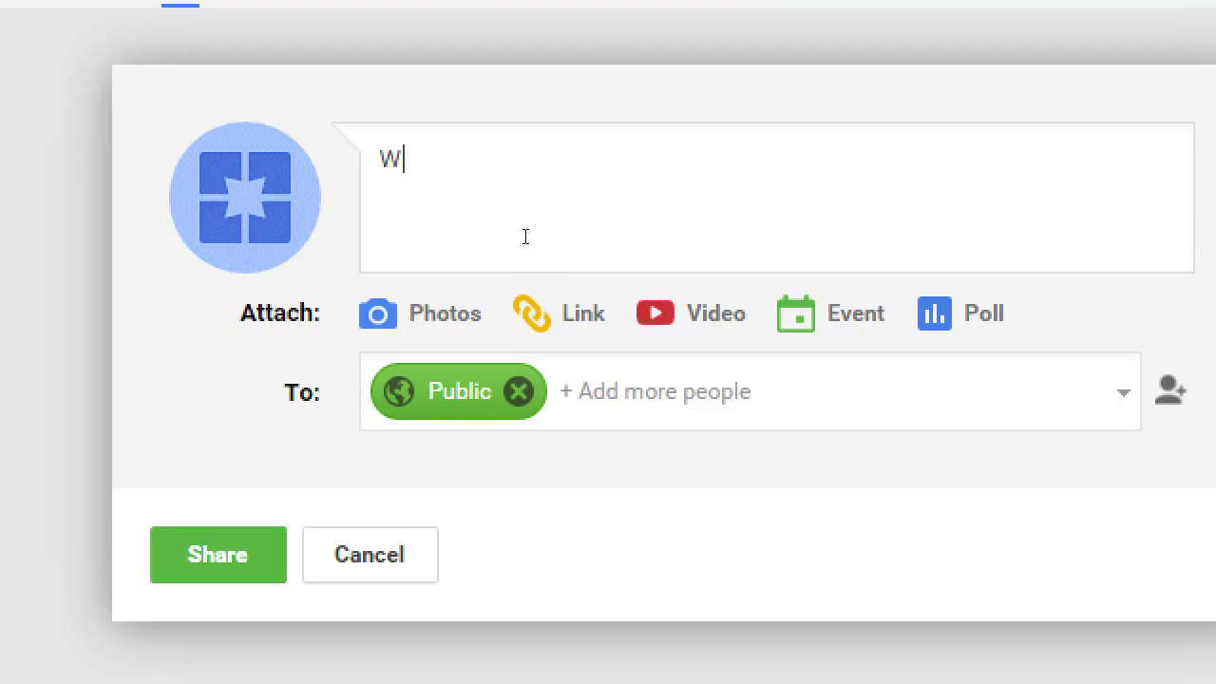
{"action": "type", "text": "e're excited"}
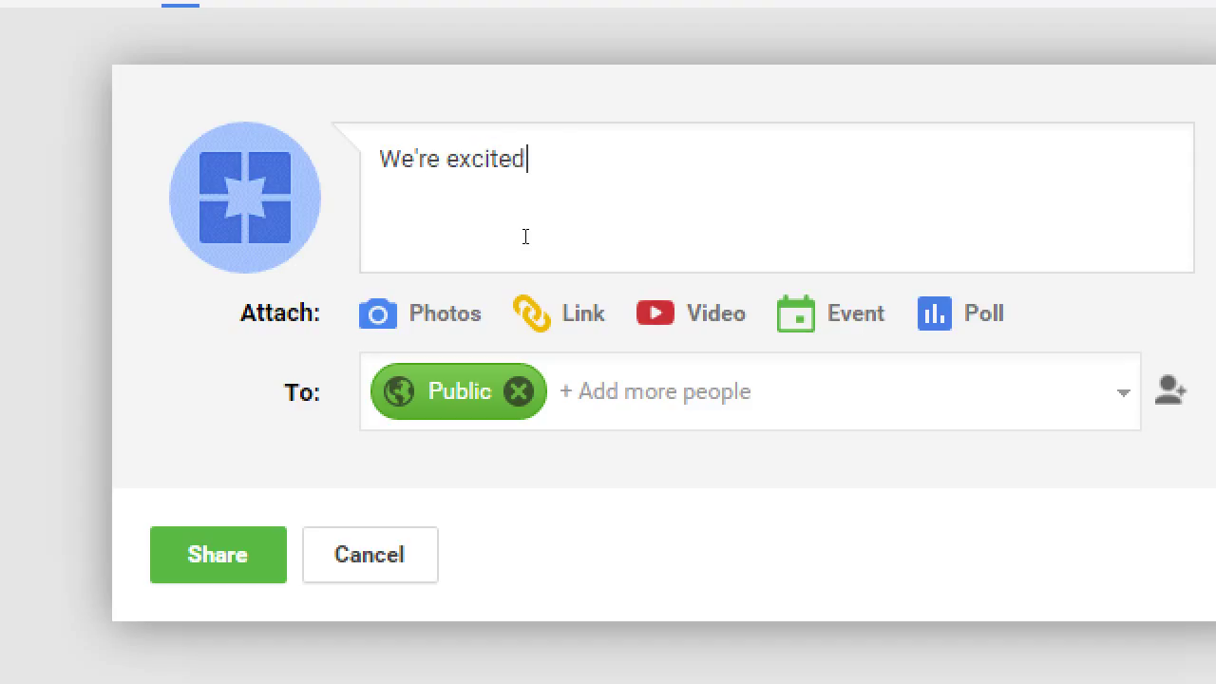
{"action": "type", "text": " to be on Google"}
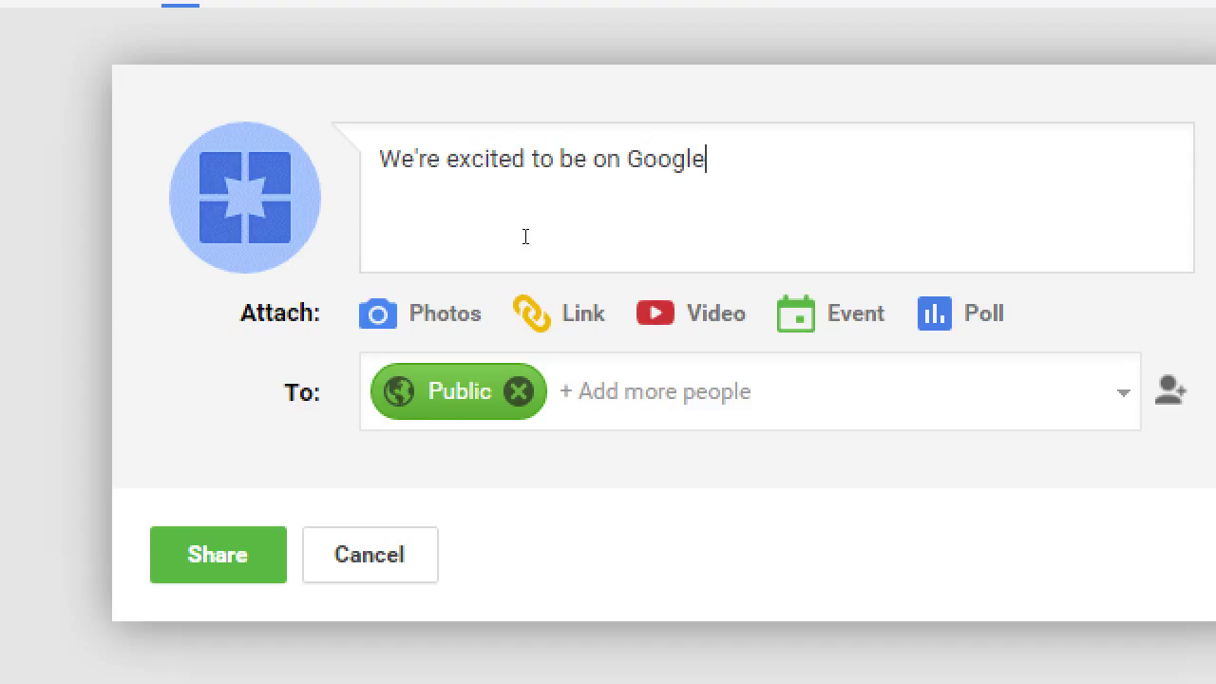
{"action": "type", "text": "+!"}
{"action": "key", "text": "Return"}
{"action": "type", "text": "Follow us for exlcusinv"}
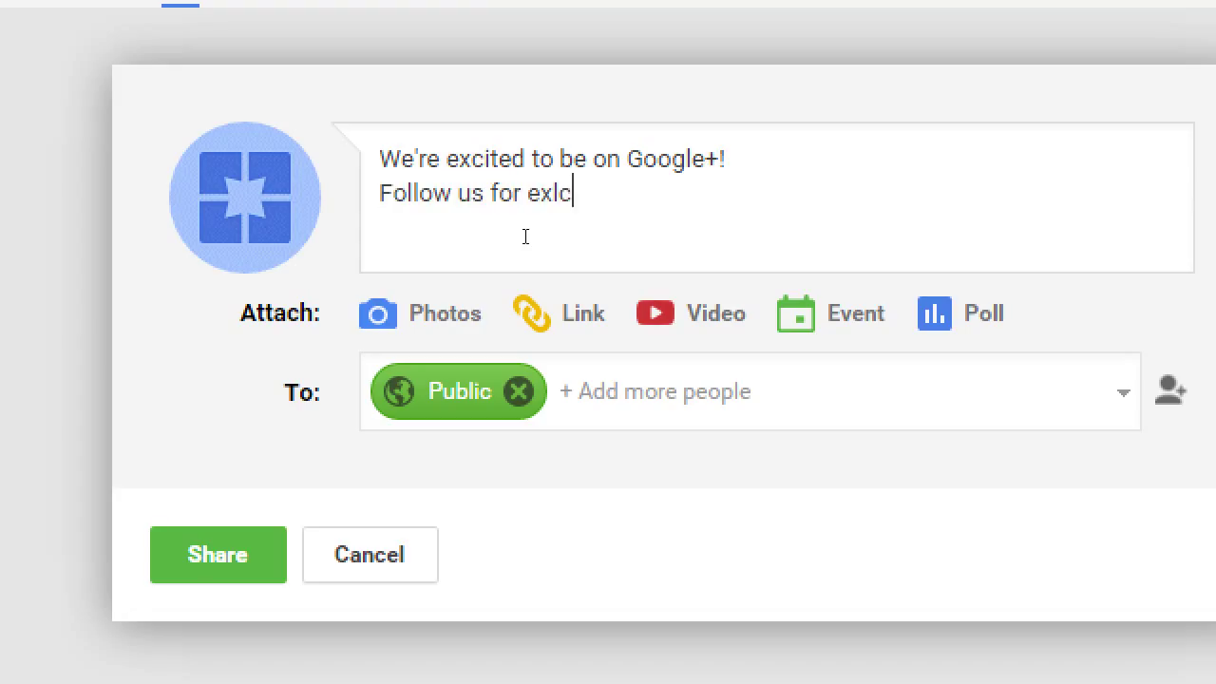
{"action": "key", "text": "BackSpace"}
{"action": "key", "text": "BackSpace"}
{"action": "type", "text": "ve cont"}
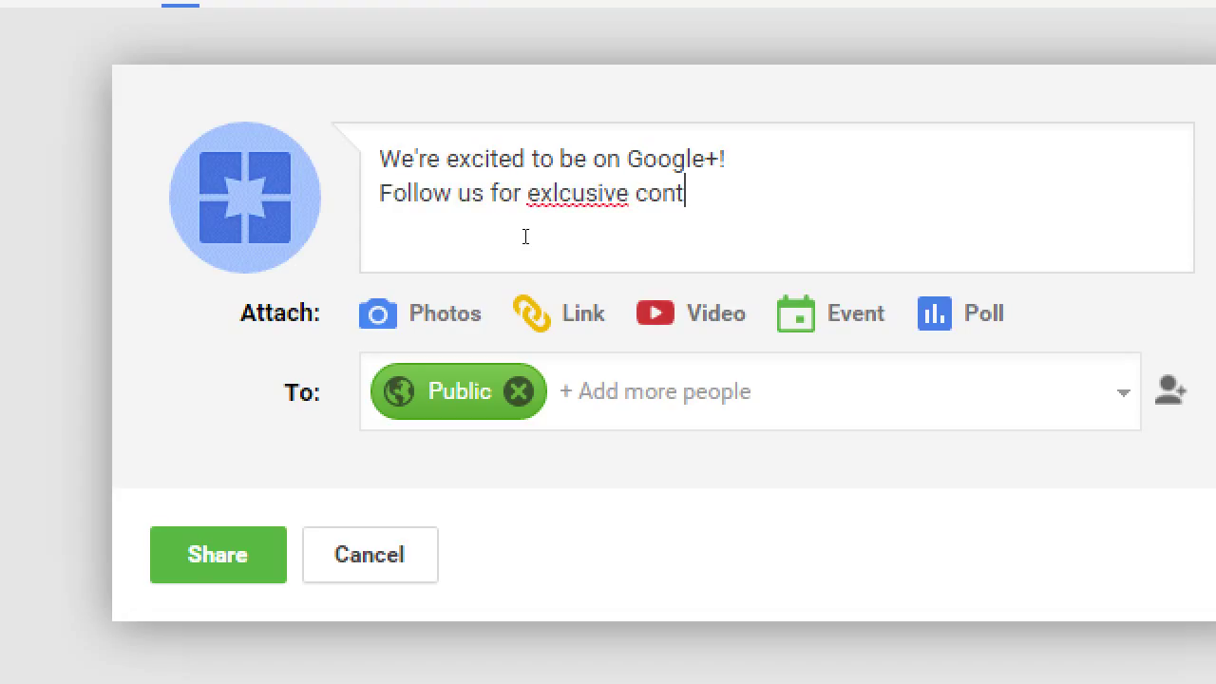
{"action": "key", "text": "BackSpace"}
{"action": "key", "text": "BackSpace"}
{"action": "key", "text": "BackSpace"}
{"action": "key", "text": "BackSpace"}
{"action": "key", "text": "BackSpace"}
{"action": "key", "text": "BackSpace"}
{"action": "key", "text": "BackSpace"}
{"action": "key", "text": "BackSpace"}
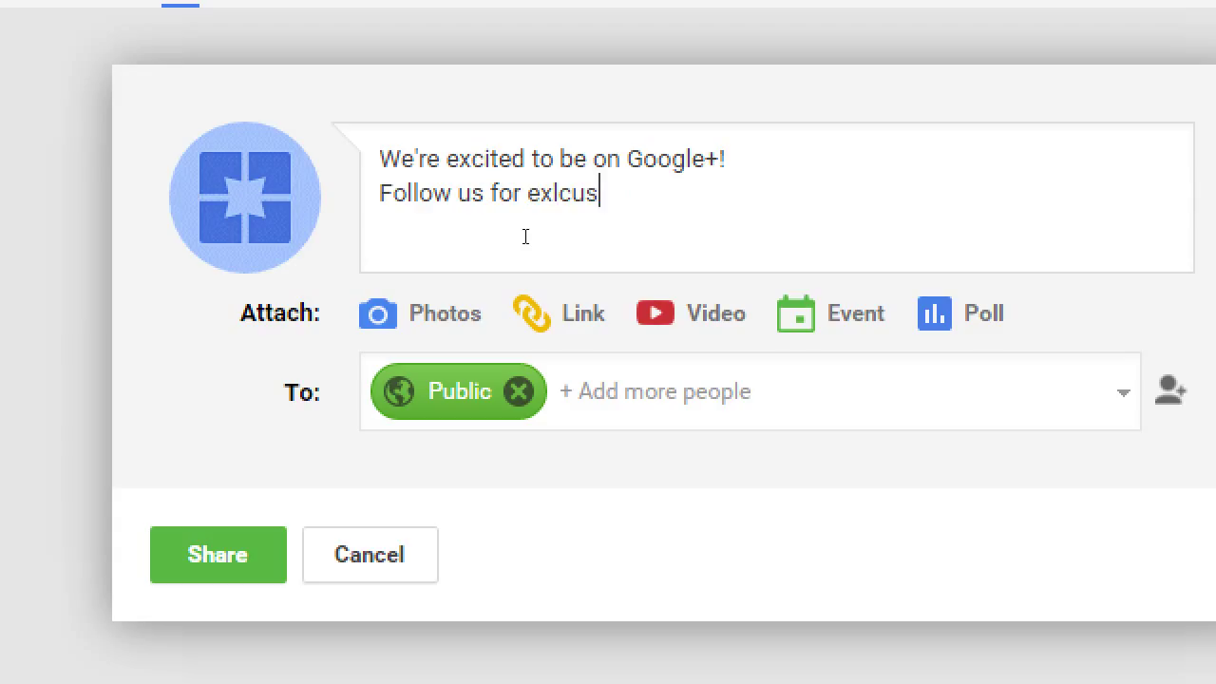
{"action": "type", "text": "ive content and c"}
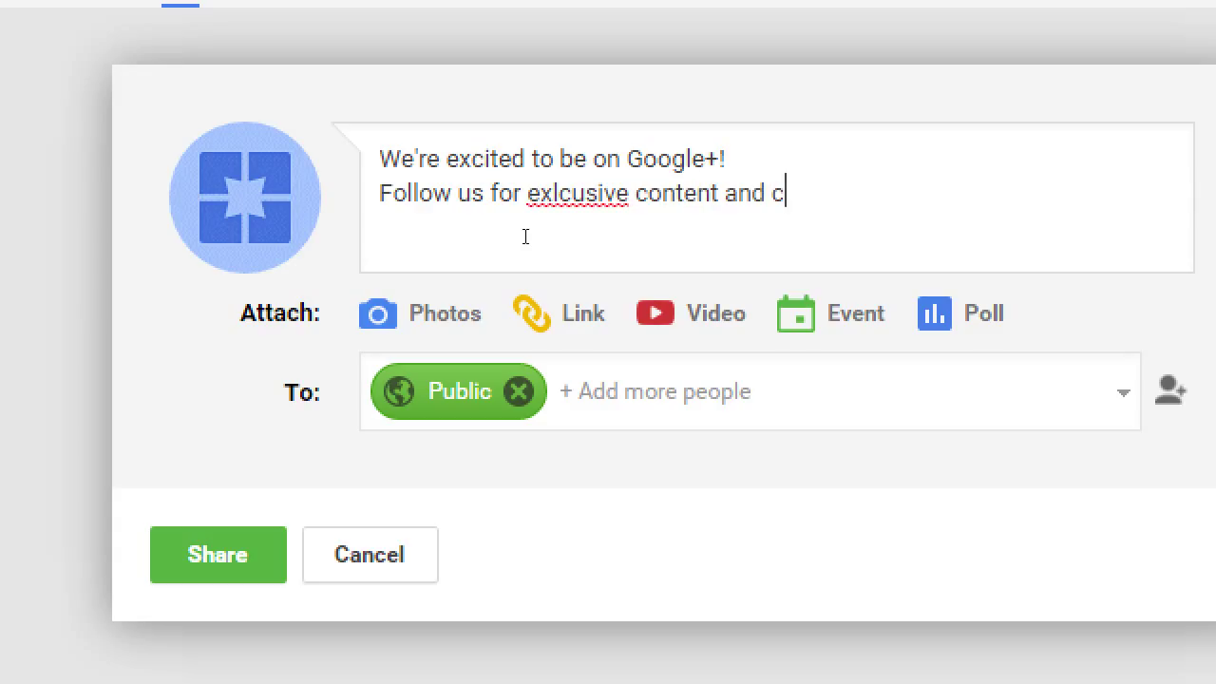
{"action": "type", "text": "oup"}
{"action": "key", "text": "BackSpace"}
{"action": "type", "text": "upons"}
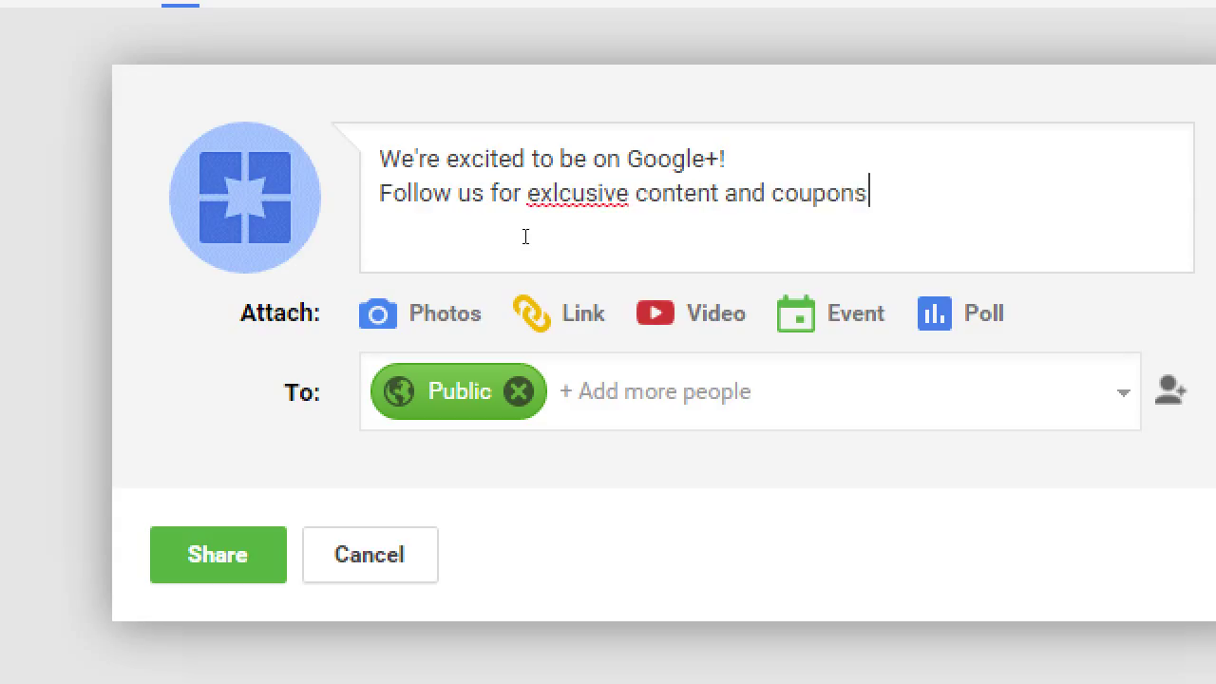
{"action": "type", "text": "."}
{"action": "key", "text": "shift+Home"}
{"action": "key", "text": "BackSpace"}
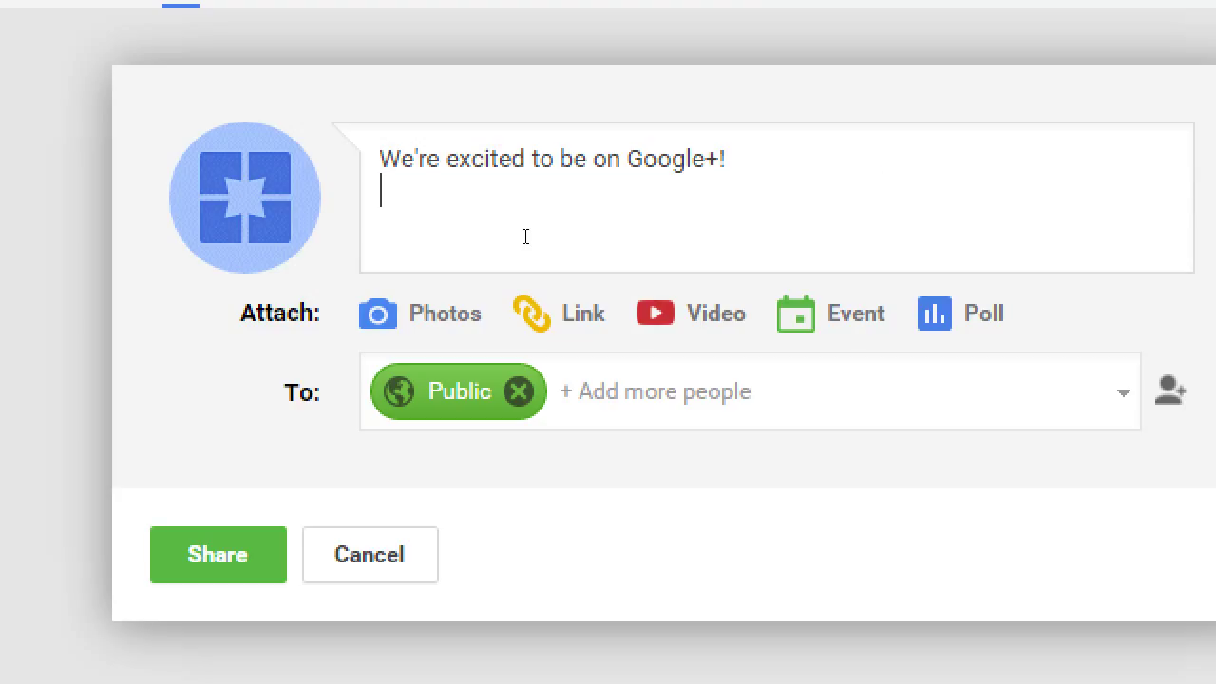
{"action": "key", "text": "ctrl+z"}
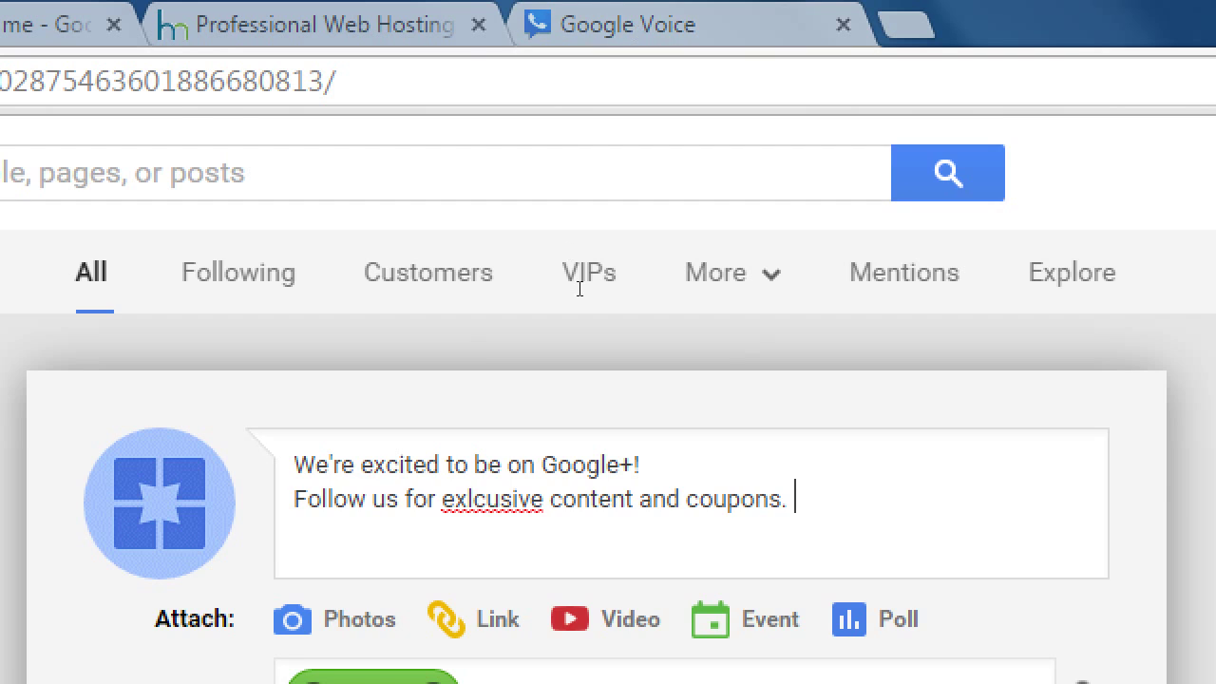
{"action": "scroll", "coordinate": [575, 299], "scroll_direction": "down", "scroll_amount": 3}
{"action": "scroll", "coordinate": [573, 299], "scroll_direction": "up", "scroll_amount": 1}
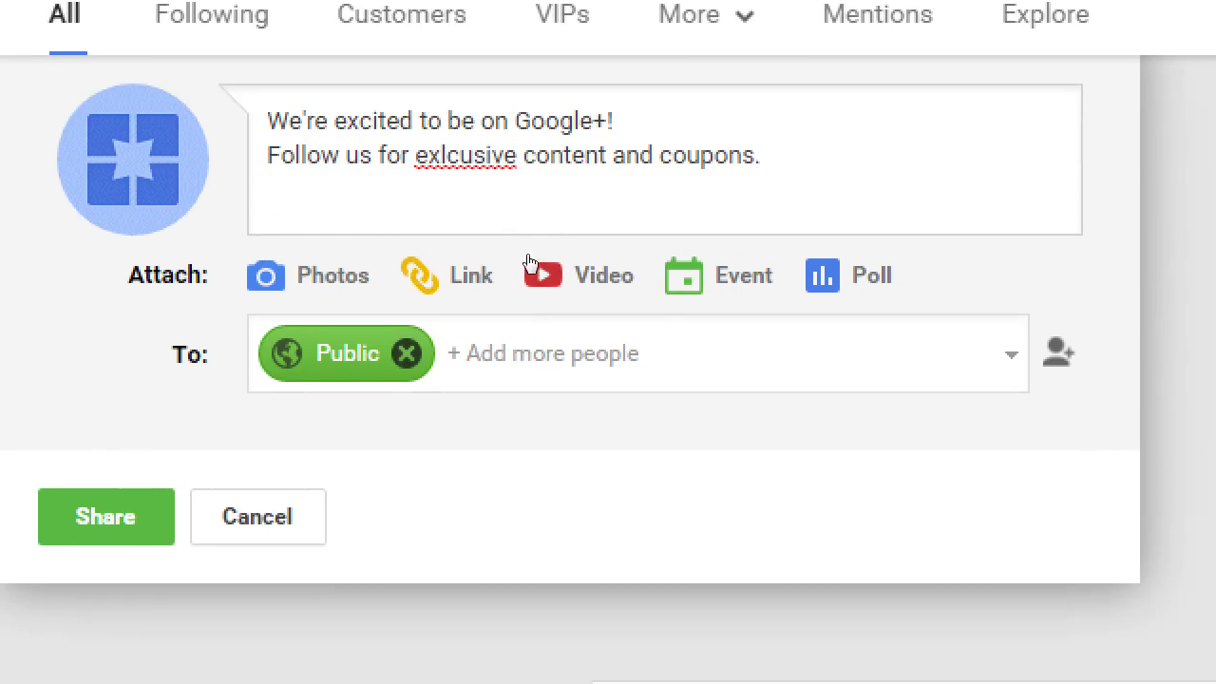
{"action": "mouse_move", "coordinate": [548, 360]}
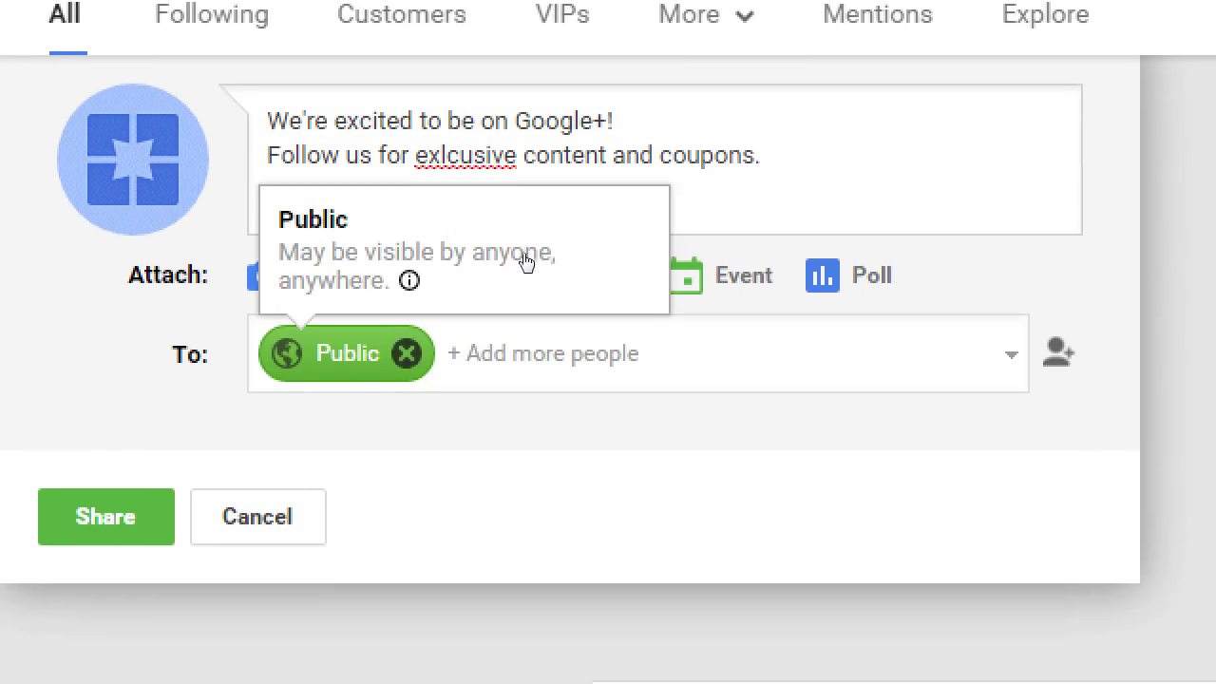
- Replace the post's Public audience with Your circles
{"action": "left_click", "coordinate": [523, 258]}
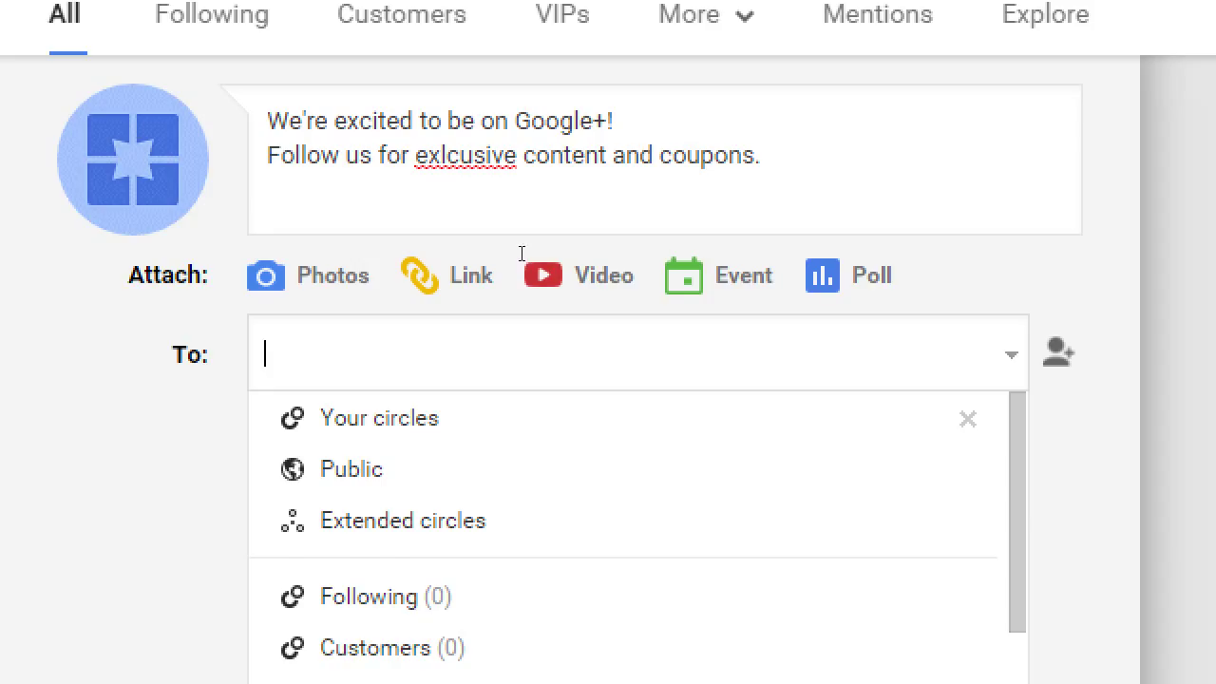
{"action": "key", "text": "Return"}
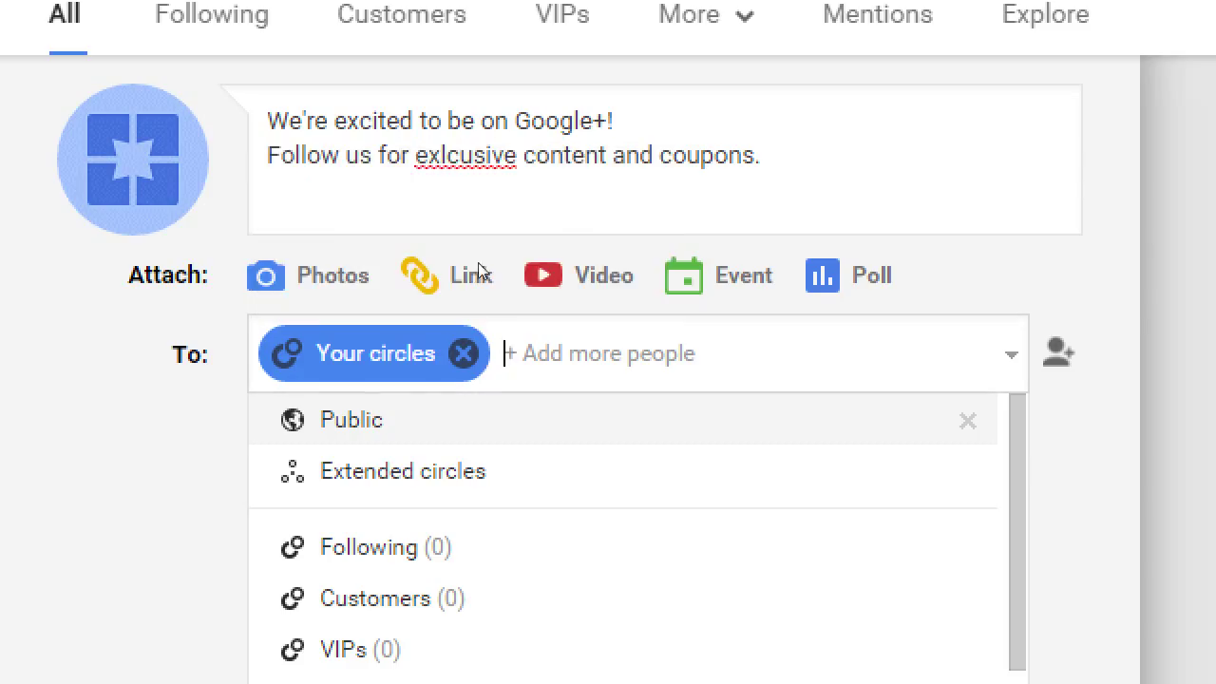
- Address the welcome post to Public only, dropping Your circles from its audience
{"action": "key", "text": "Return"}
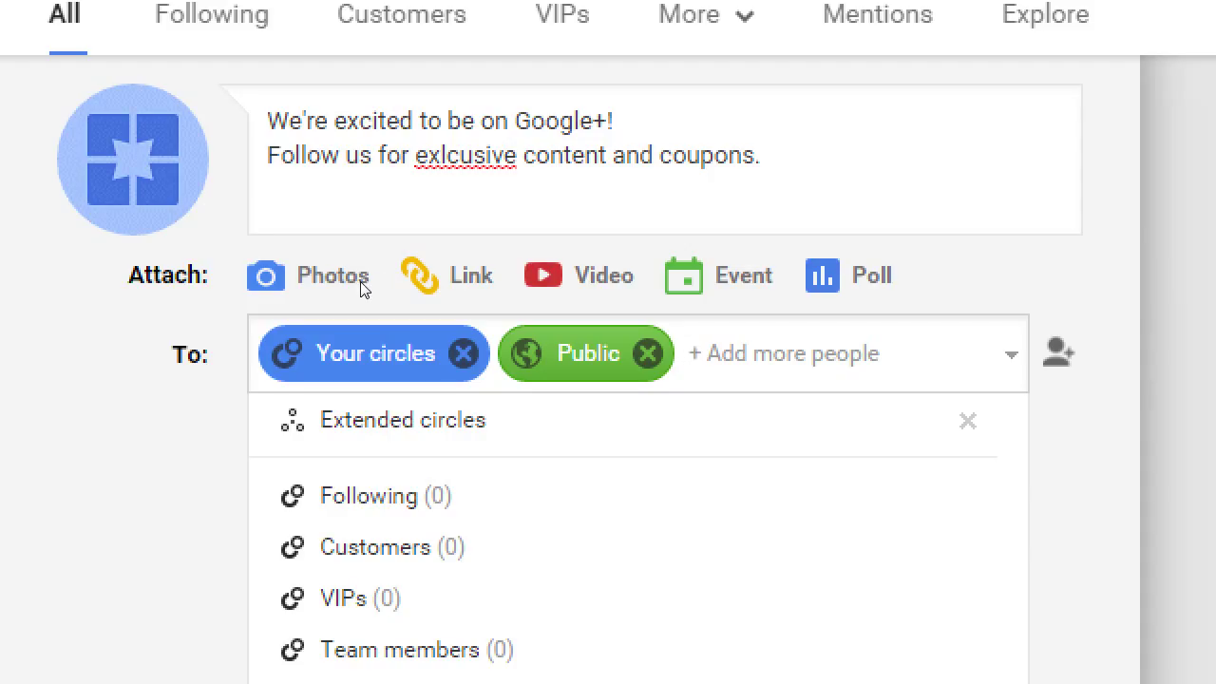
{"action": "key", "text": "BackSpace"}
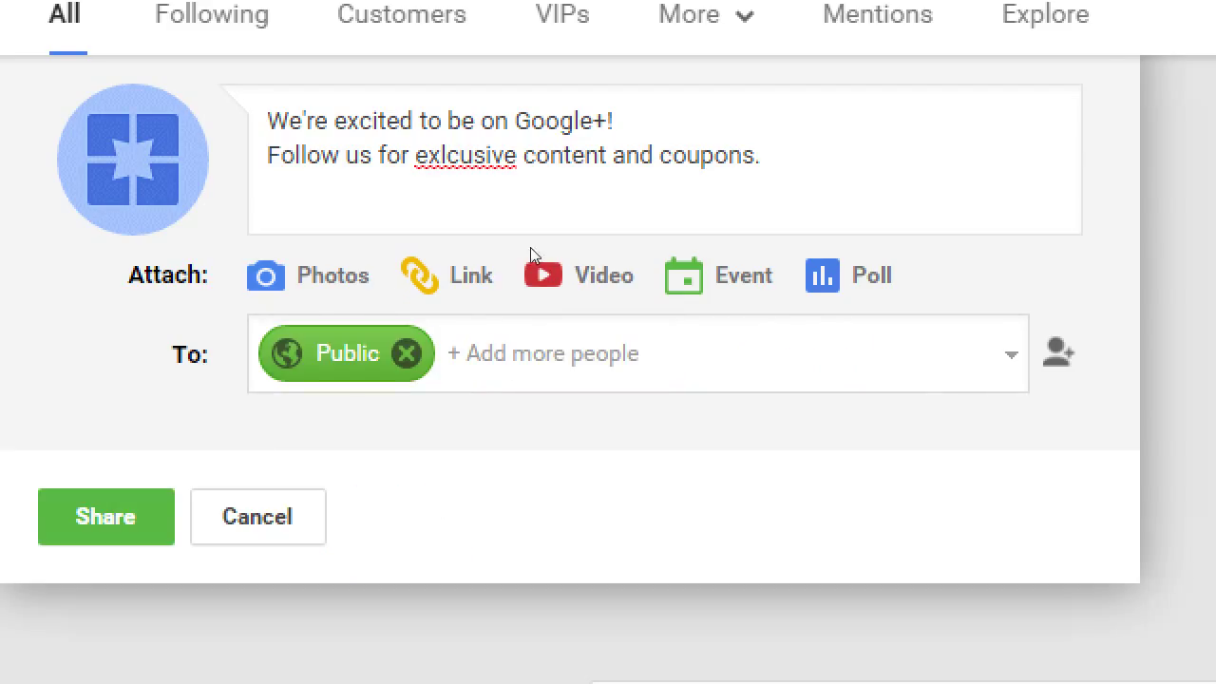
- Replace the post's Public audience with Extended circles
{"action": "key", "text": "BackSpace"}
{"action": "key", "text": "BackSpace"}
{"action": "key", "text": "Return"}
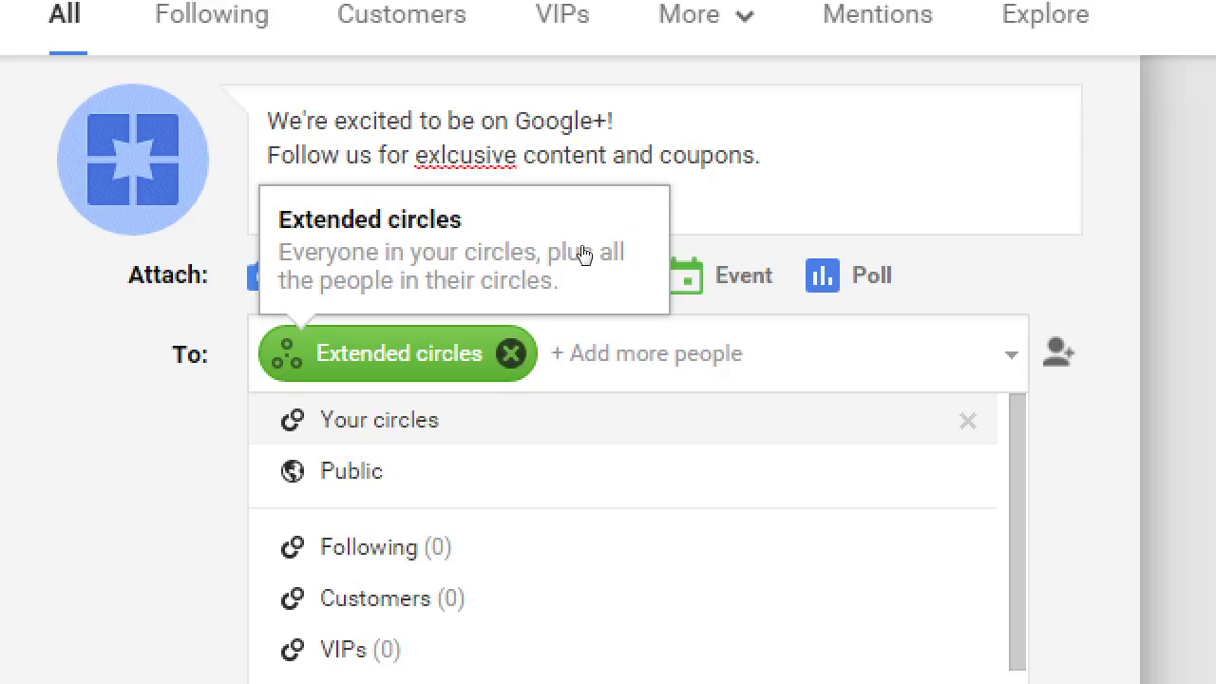
- Swap Extended circles for the Team members and Customers circles in the post's audience
{"action": "key", "text": "BackSpace"}
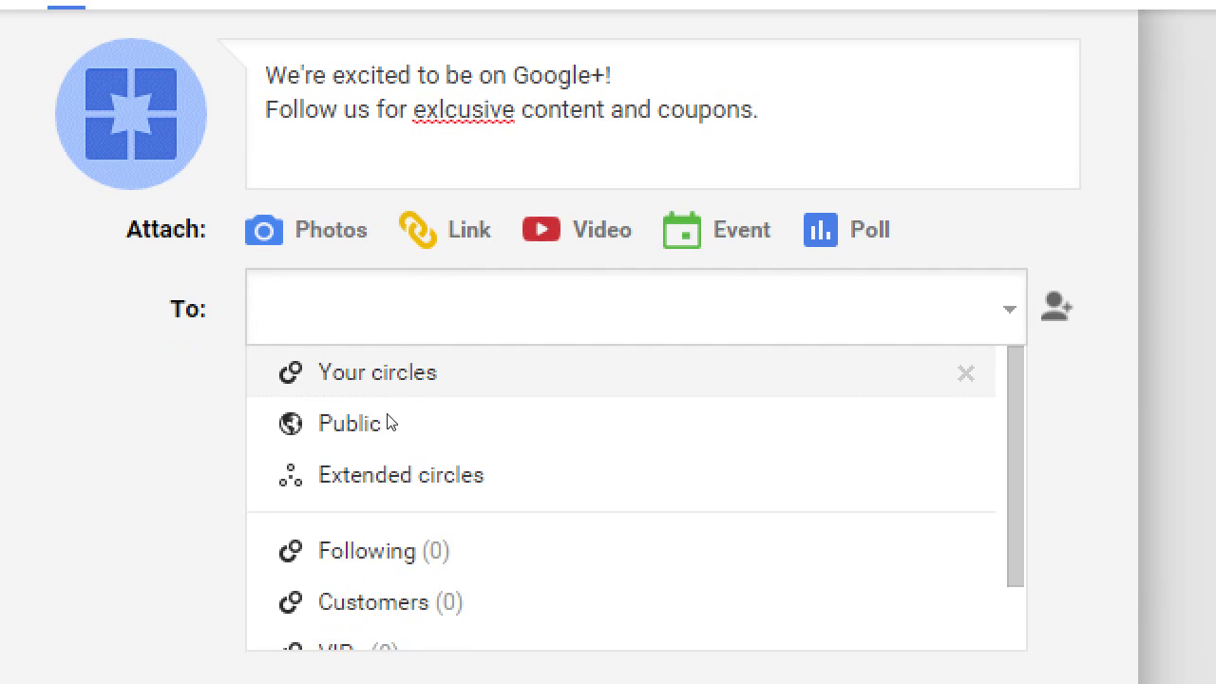
{"action": "scroll", "coordinate": [618, 640], "scroll_direction": "down", "scroll_amount": 1}
{"action": "scroll", "coordinate": [827, 356], "scroll_direction": "down", "scroll_amount": 1}
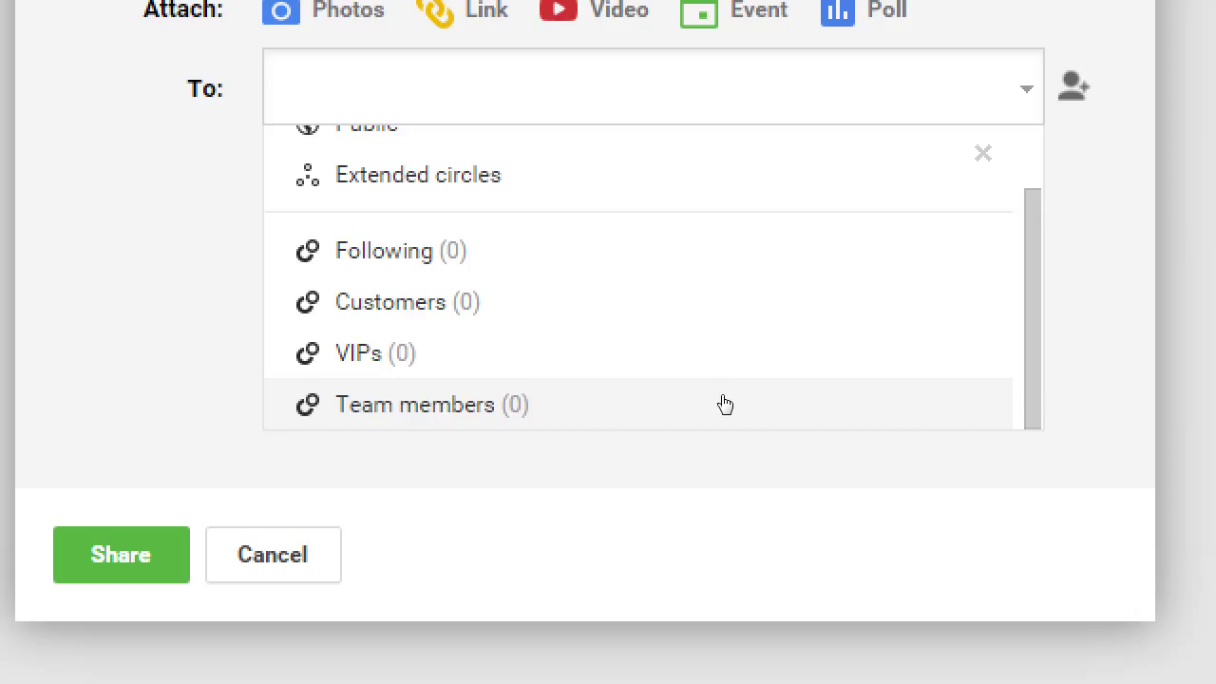
{"action": "left_click", "coordinate": [653, 414]}
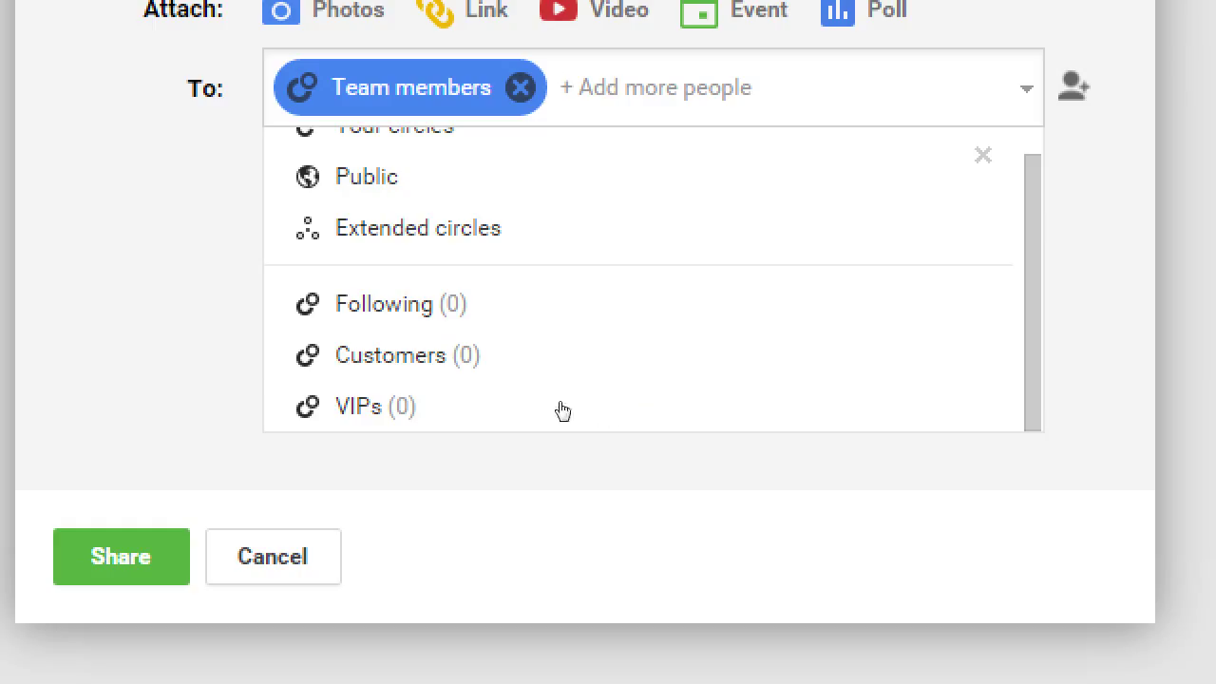
{"action": "left_click", "coordinate": [506, 380]}
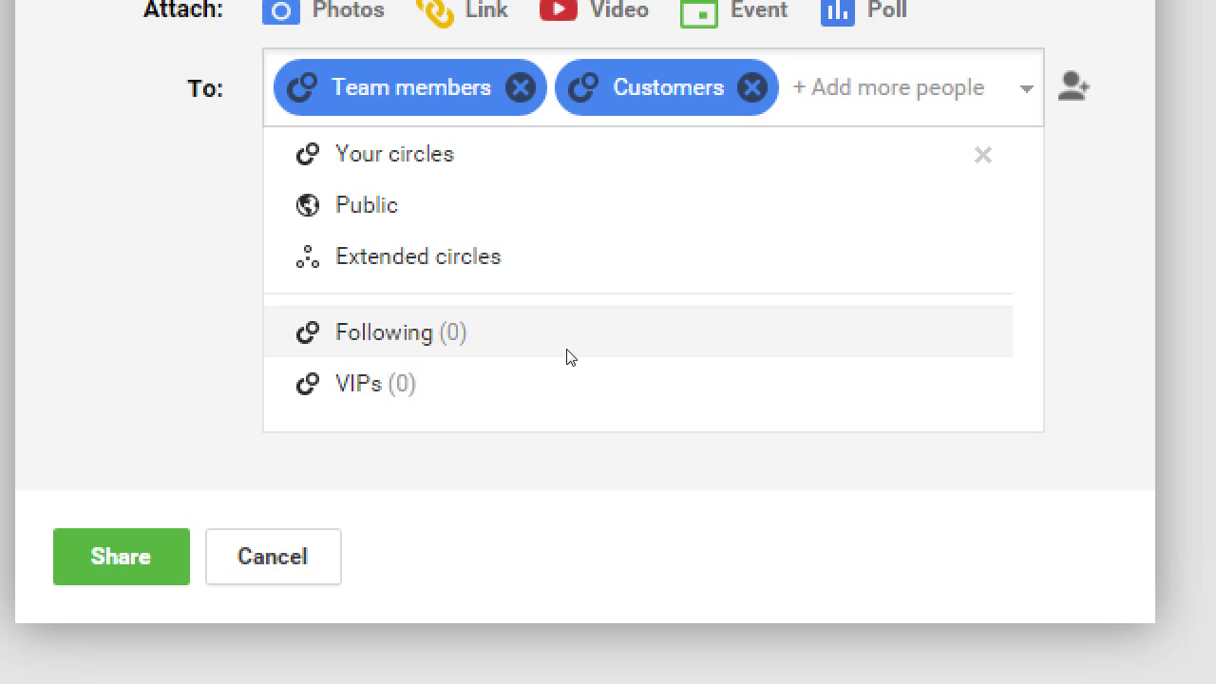
- Remove Team members and Customers so the To: field is empty
{"action": "key", "text": "shift+Tab"}
{"action": "key", "text": "shift+Tab"}
{"action": "key", "text": "Return"}
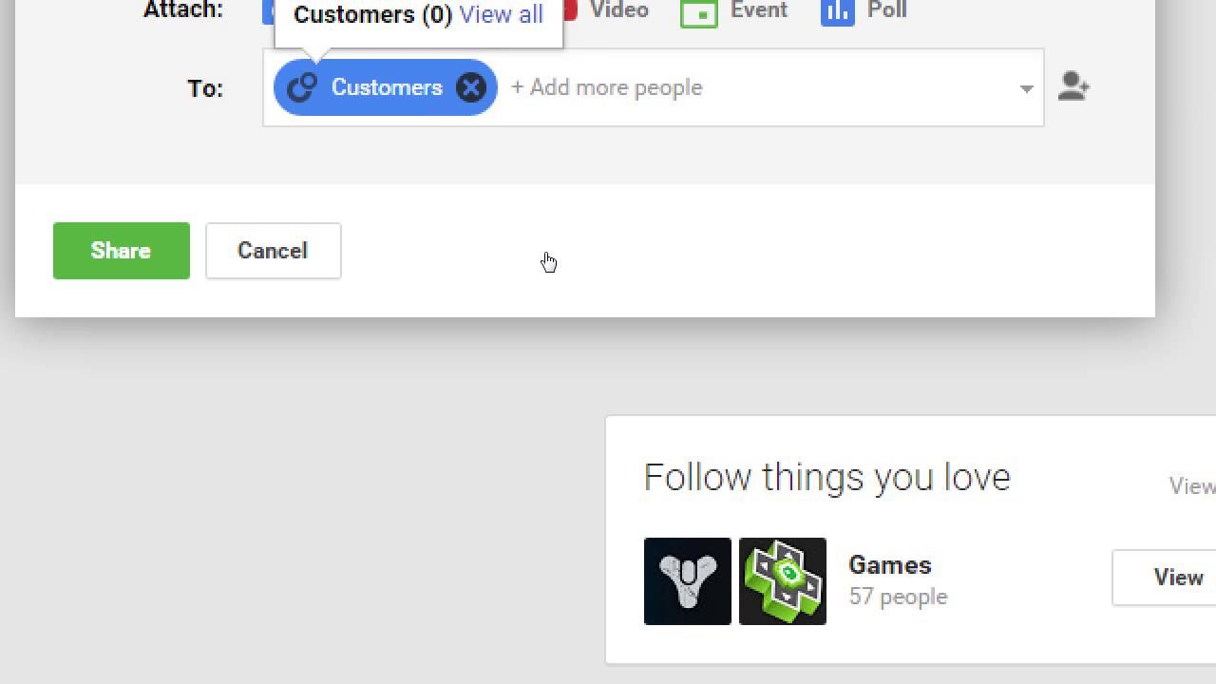
{"action": "key", "text": "Return"}
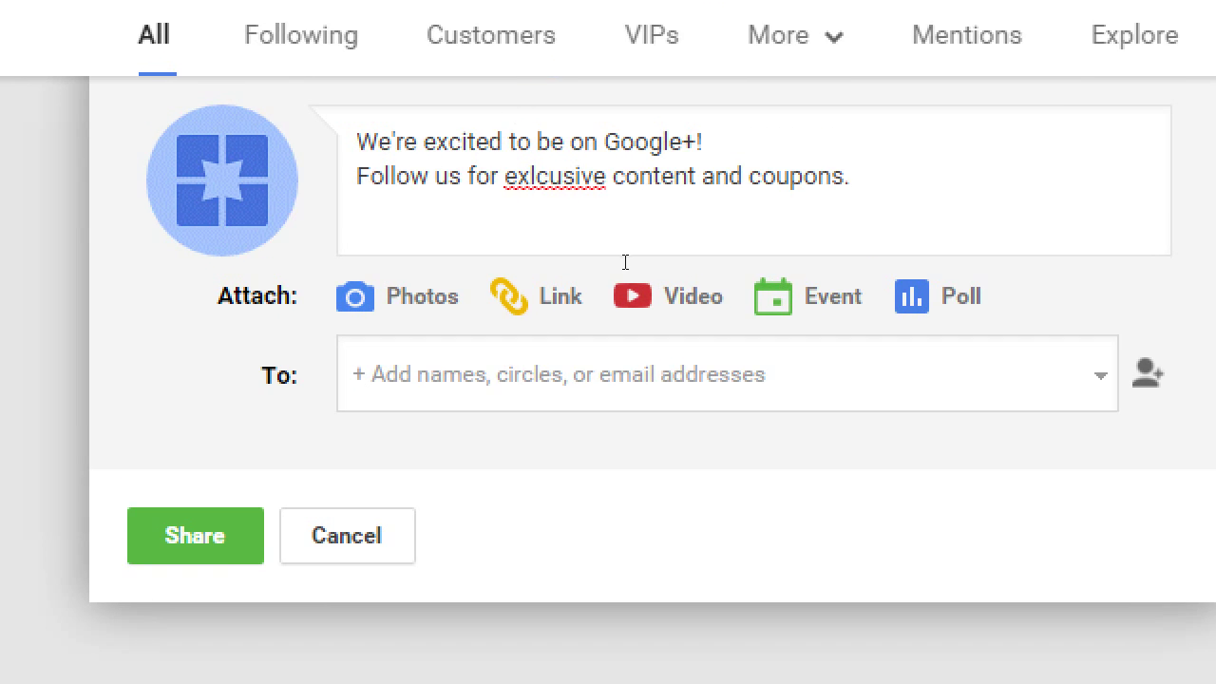
{"action": "key", "text": "Tab"}
{"action": "scroll", "coordinate": [627, 285], "scroll_direction": "down", "scroll_amount": 2}
{"action": "scroll", "coordinate": [422, 237], "scroll_direction": "up", "scroll_amount": 4}
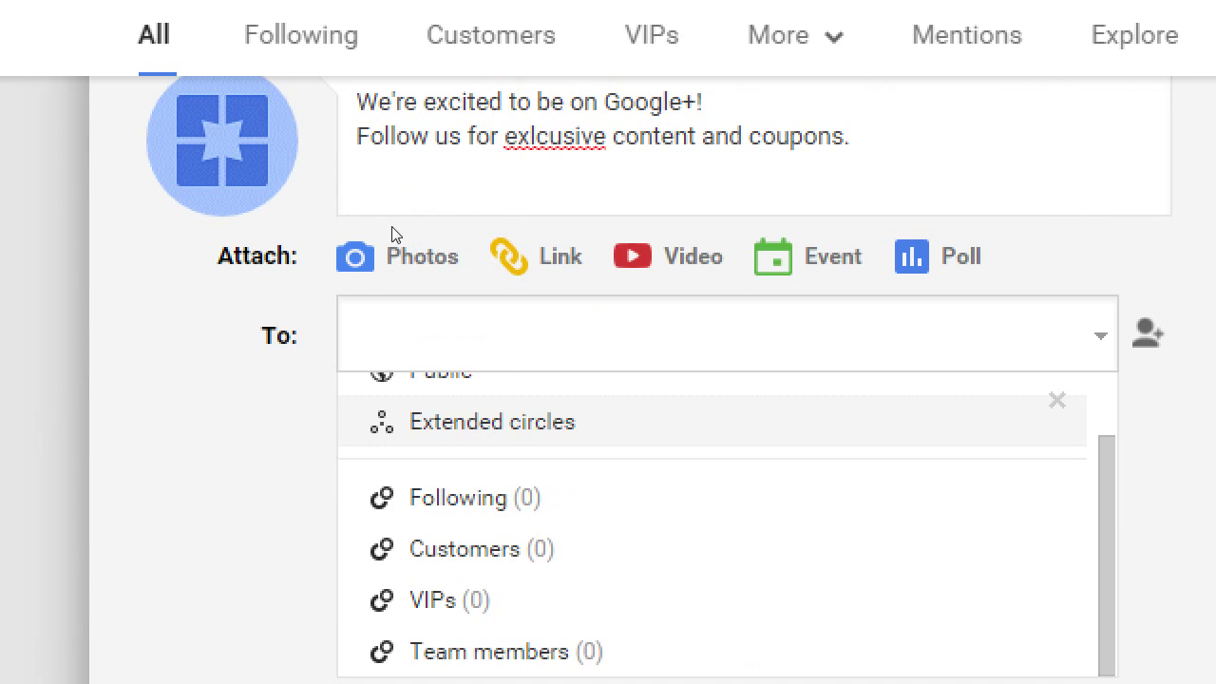
{"action": "left_click", "coordinate": [415, 274]}
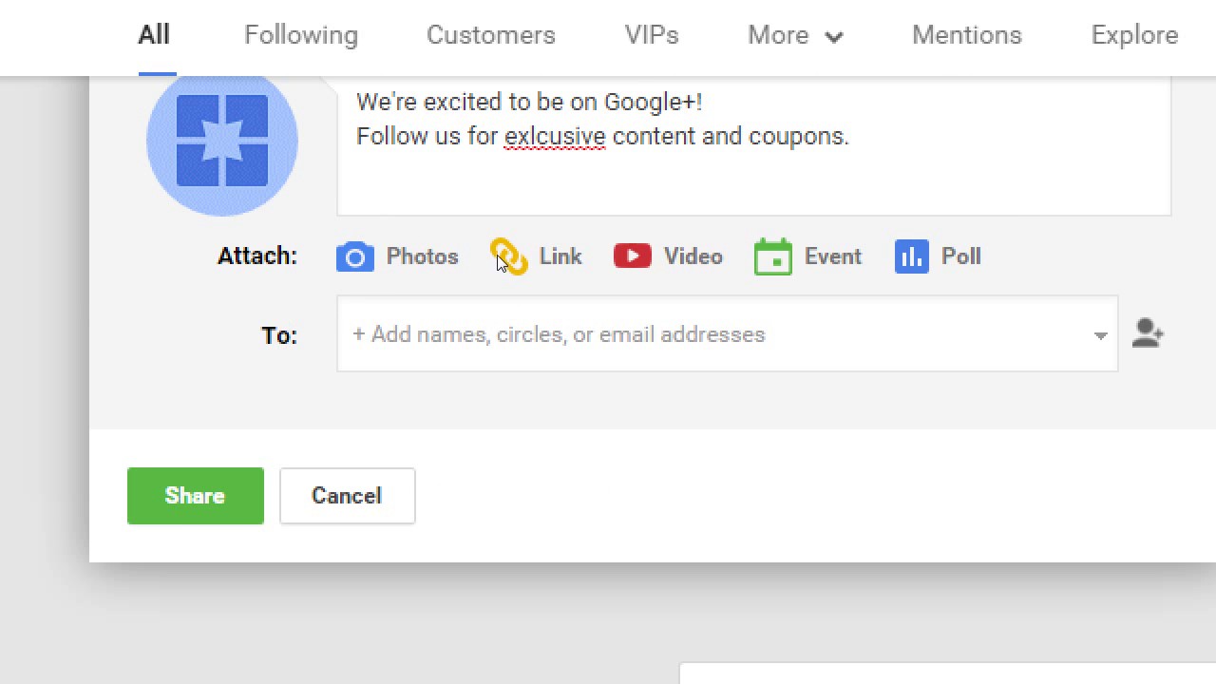
{"action": "key", "text": "Tab"}
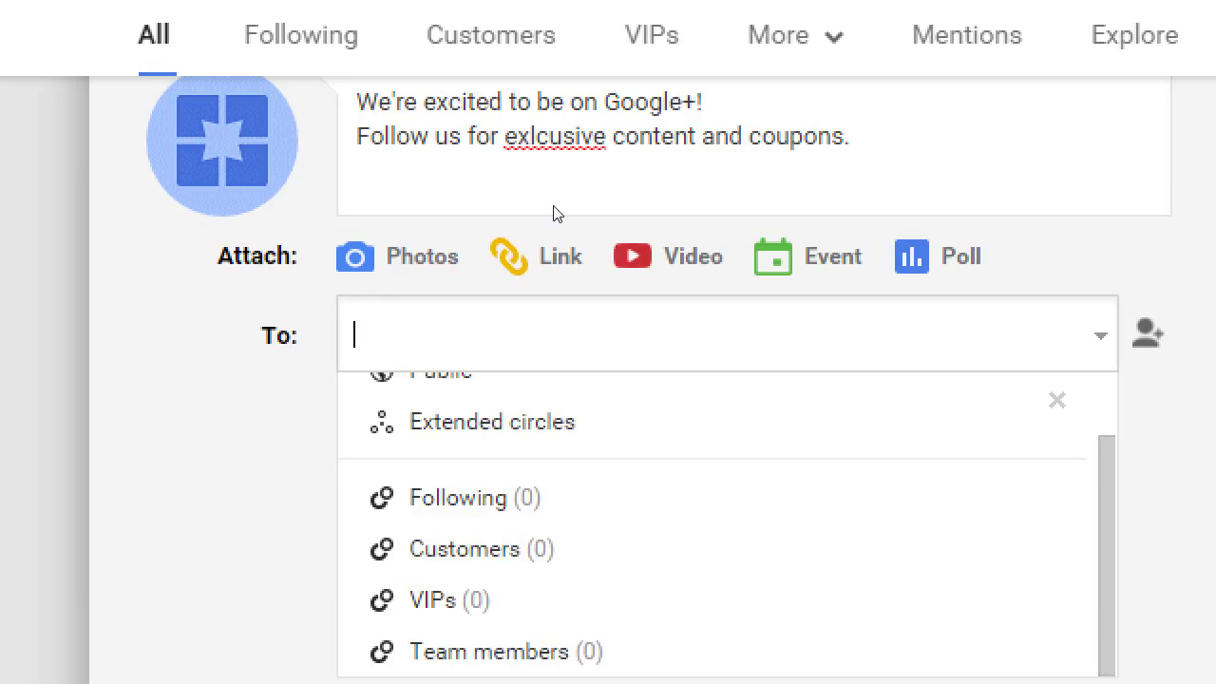
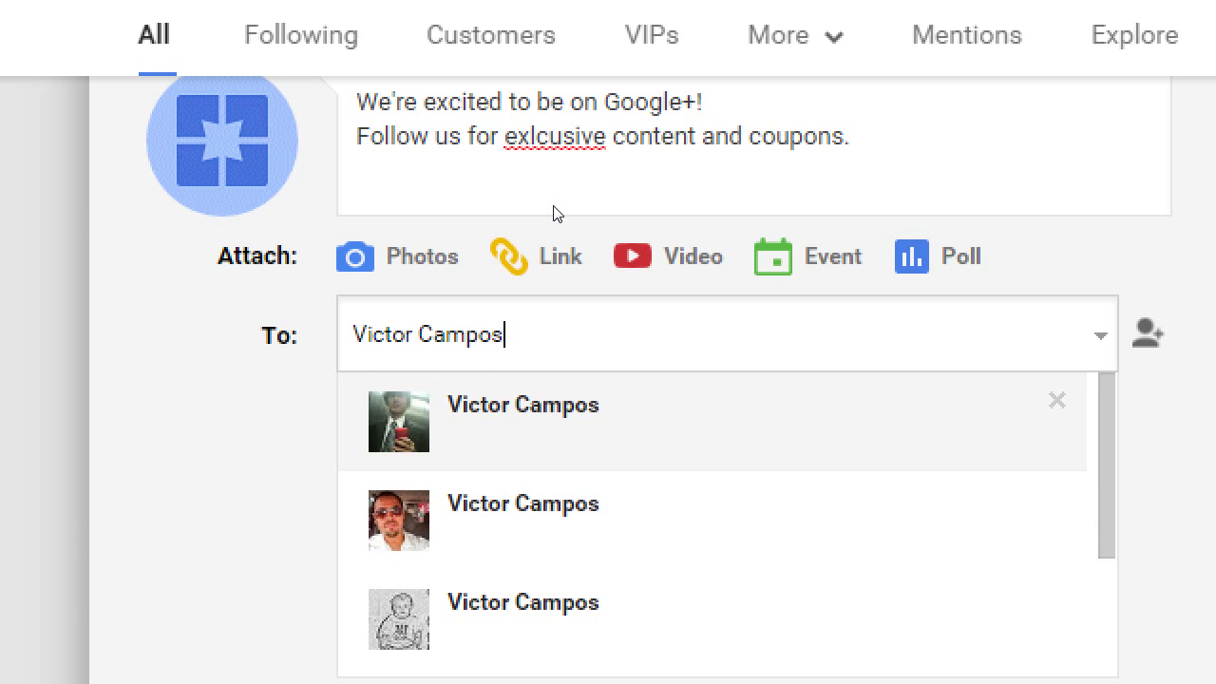
{"action": "key", "text": "Down"}
{"action": "key", "text": "Down"}
{"action": "key", "text": "Down"}
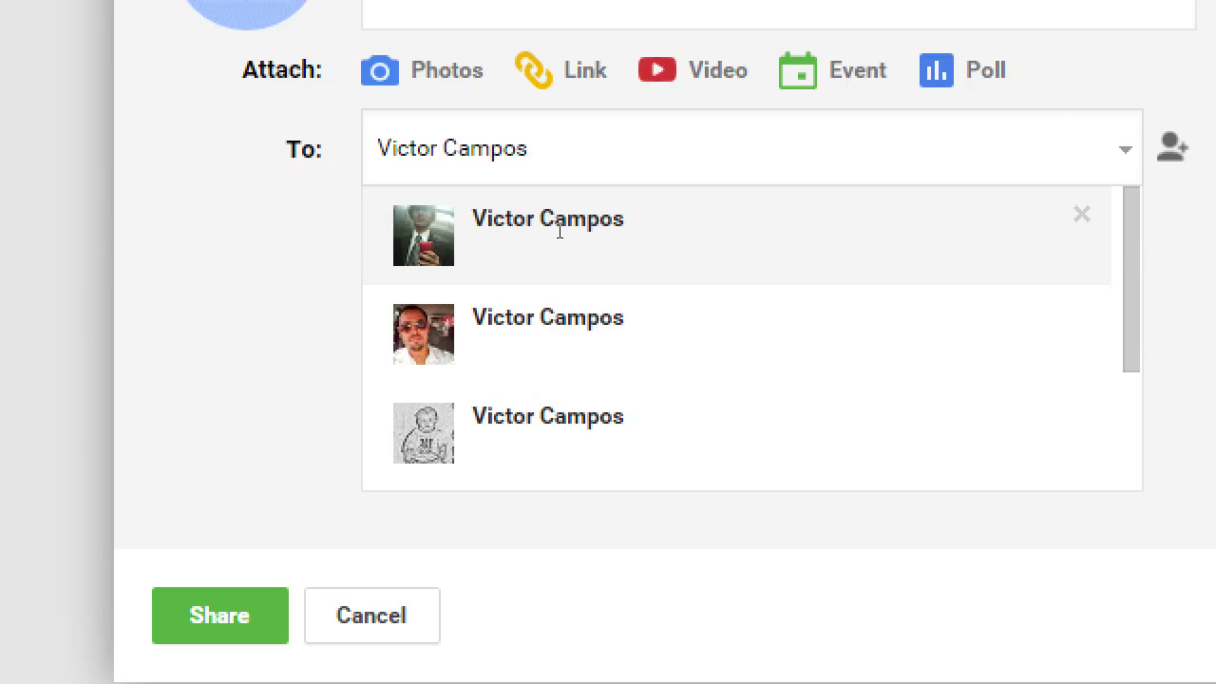
{"action": "key", "text": "BackSpace"}
{"action": "key", "text": "BackSpace"}
{"action": "key", "text": "BackSpace"}
{"action": "key", "text": "BackSpace"}
{"action": "key", "text": "BackSpace"}
{"action": "key", "text": "BackSpace"}
{"action": "key", "text": "BackSpace"}
{"action": "key", "text": "BackSpace"}
{"action": "key", "text": "BackSpace"}
{"action": "key", "text": "BackSpace"}
{"action": "key", "text": "BackSpace"}
{"action": "key", "text": "BackSpace"}
{"action": "key", "text": "BackSpace"}
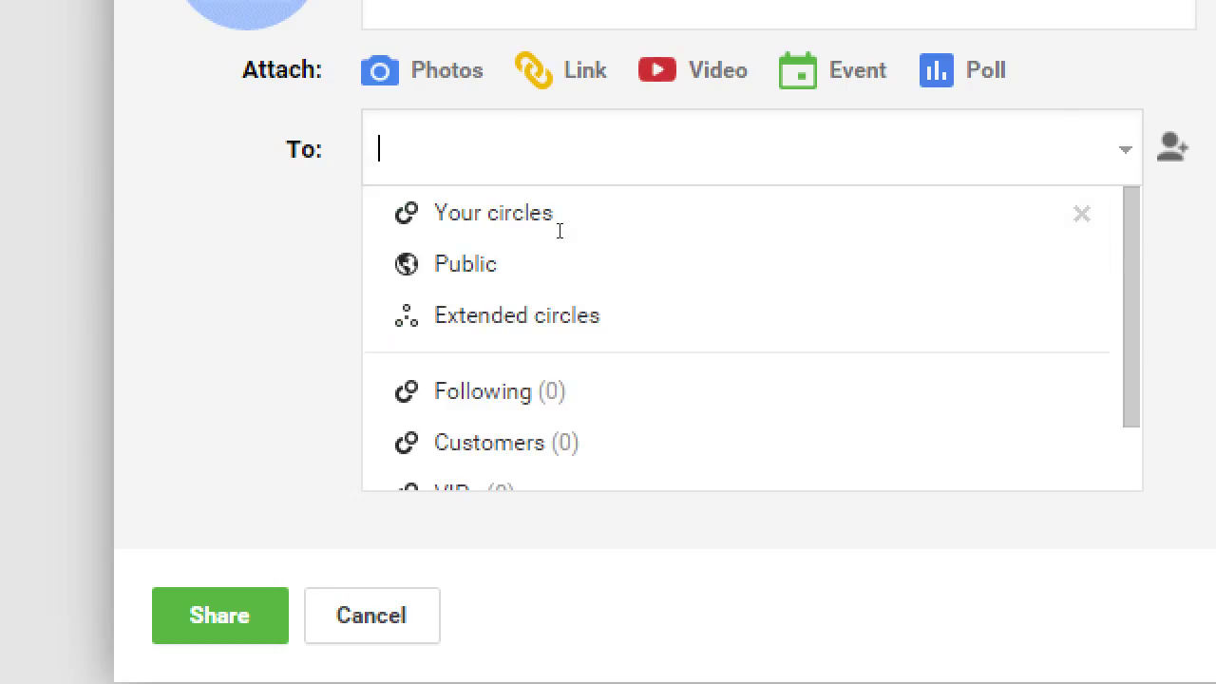
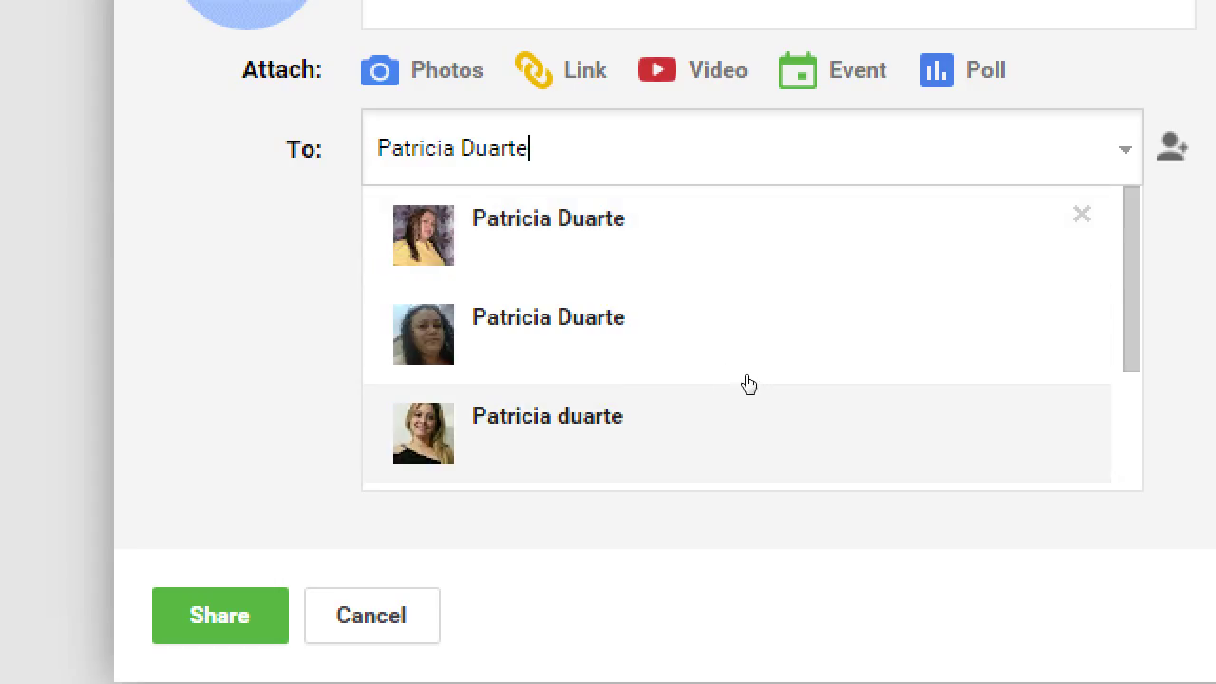
{"action": "left_click", "coordinate": [629, 334]}
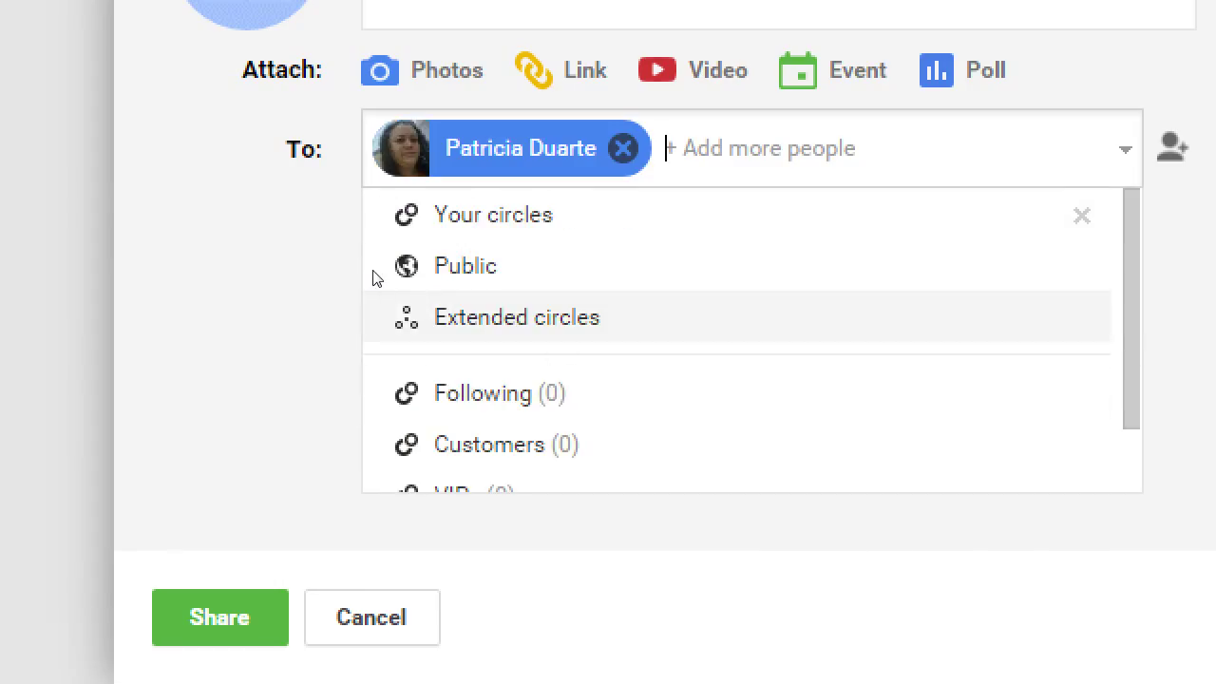
{"action": "left_click", "coordinate": [374, 275]}
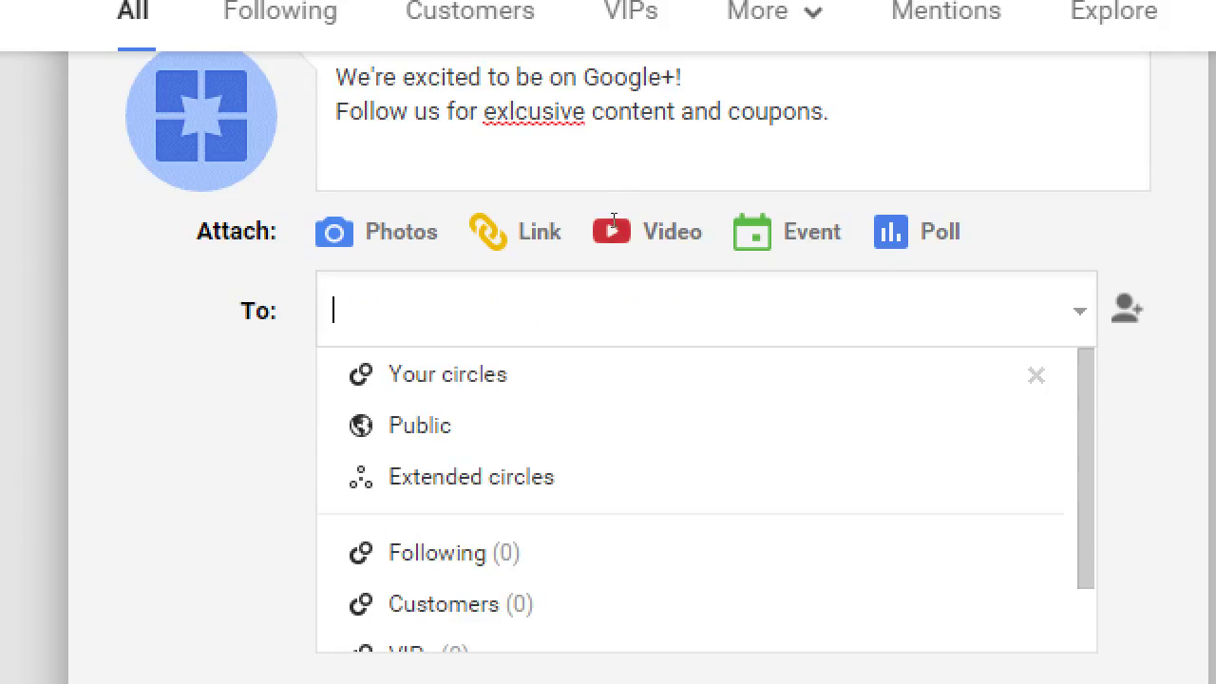
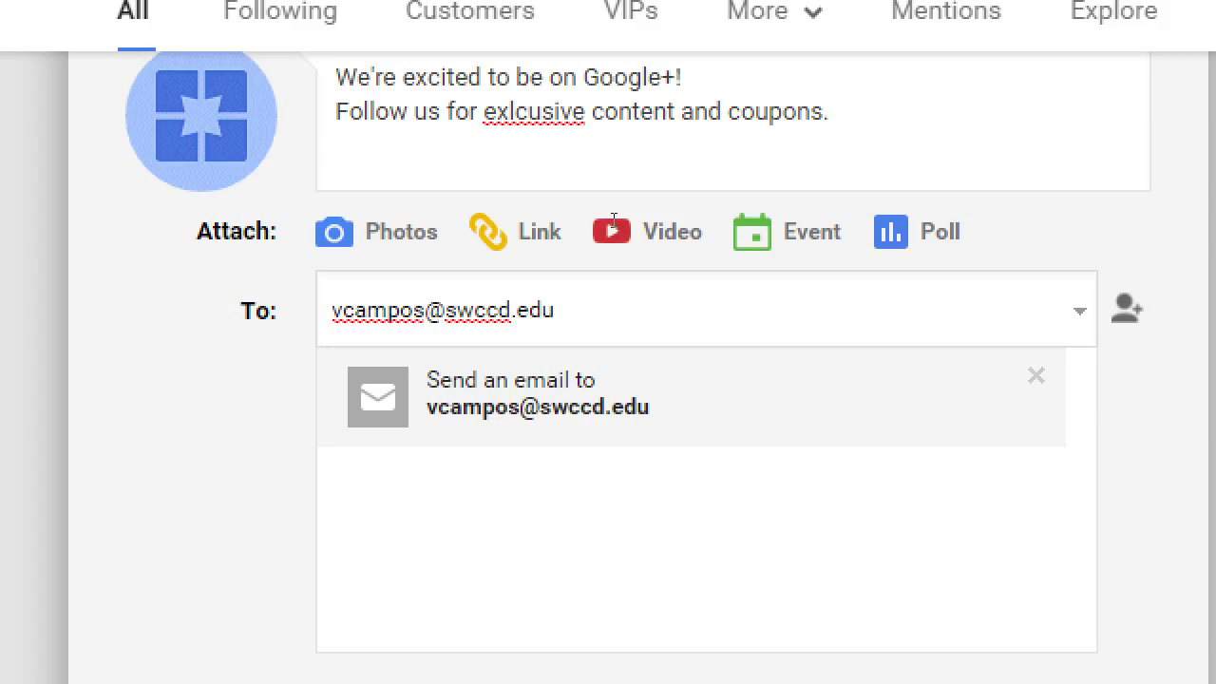
- Enter two people's e-mail addresses as recipients of the welcome post
{"action": "key", "text": "Return"}
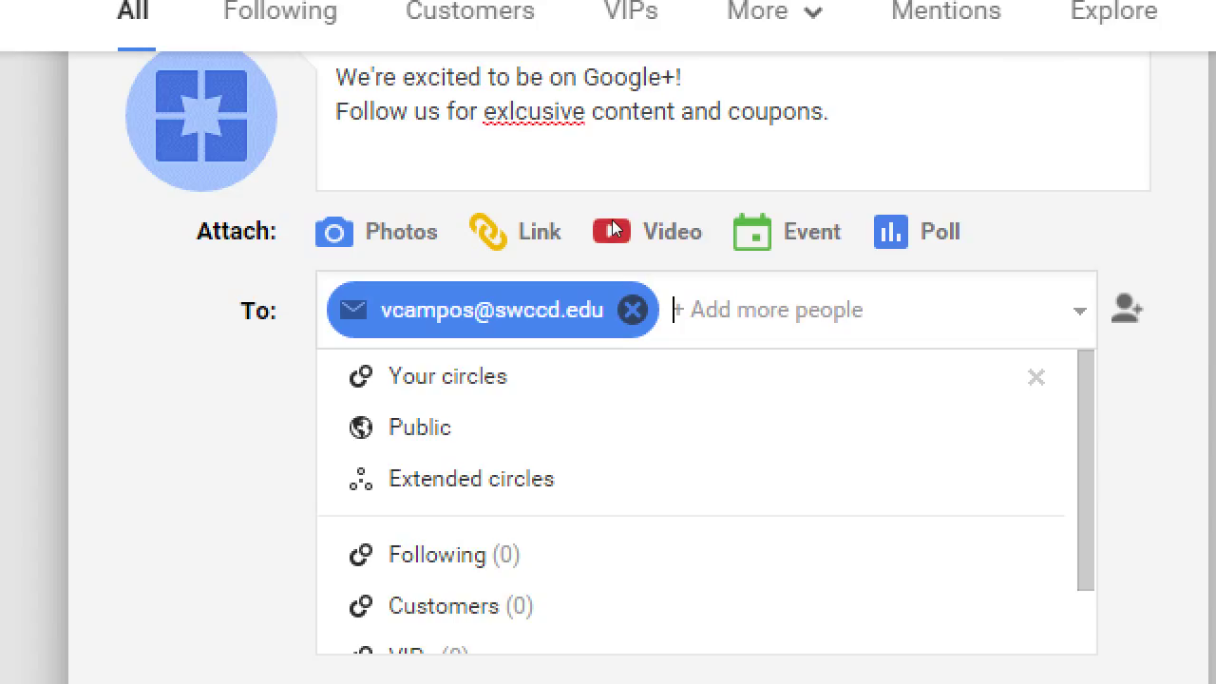
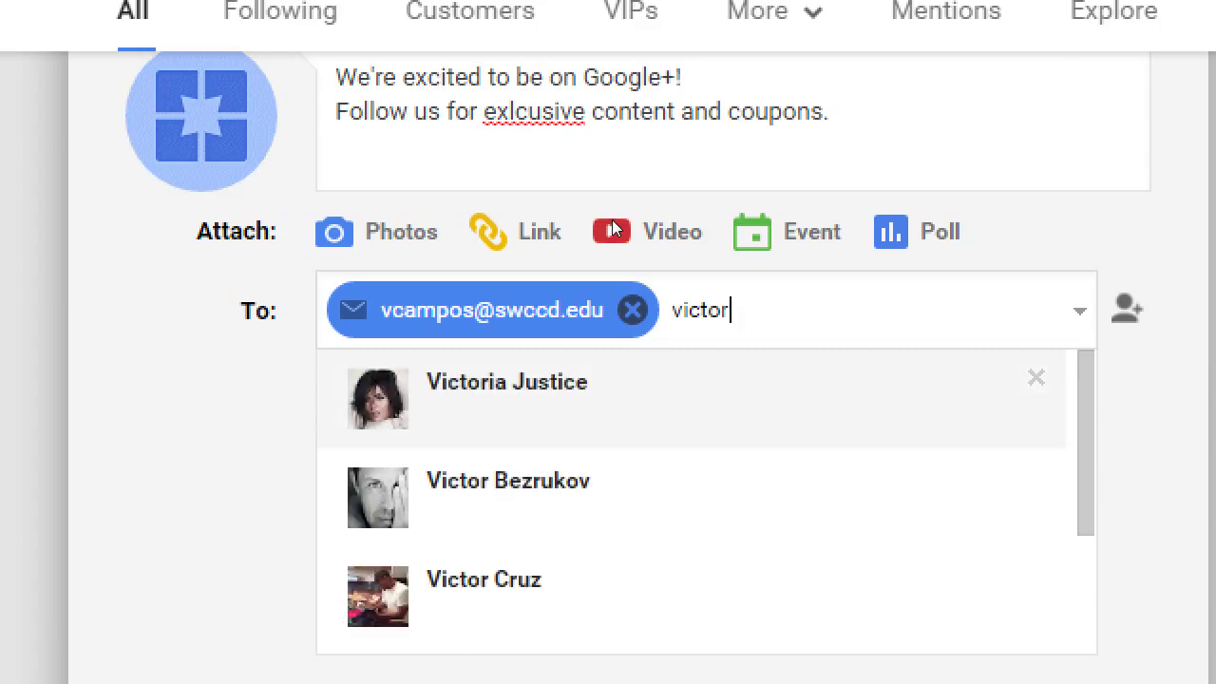
{"action": "key", "text": "Return"}
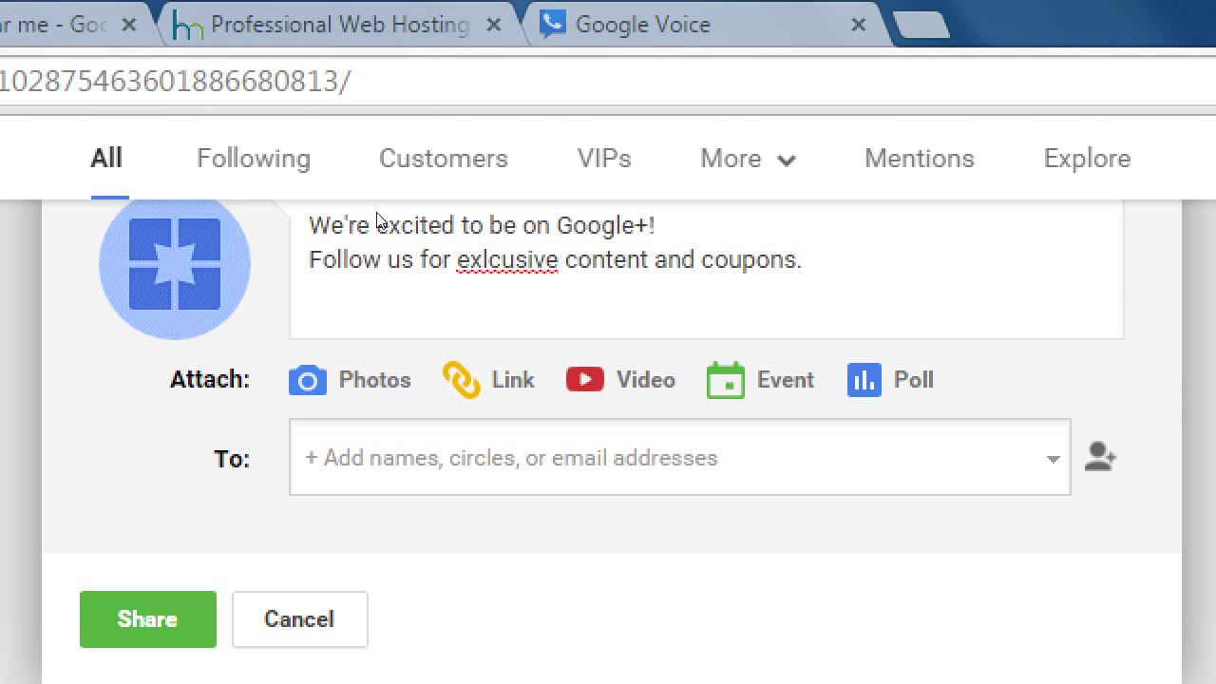
- Add Public and Extended circles to the welcome post's audience
{"action": "key", "text": "Tab"}
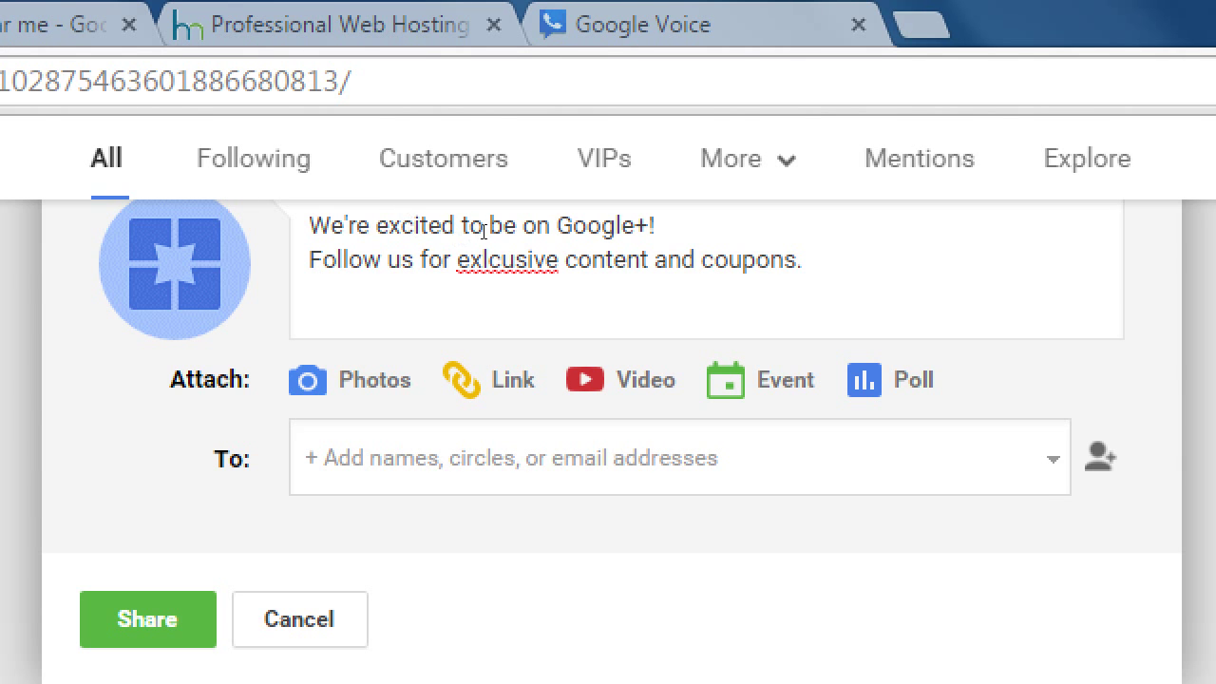
{"action": "key", "text": "Up"}
{"action": "key", "text": "Up"}
{"action": "key", "text": "Return"}
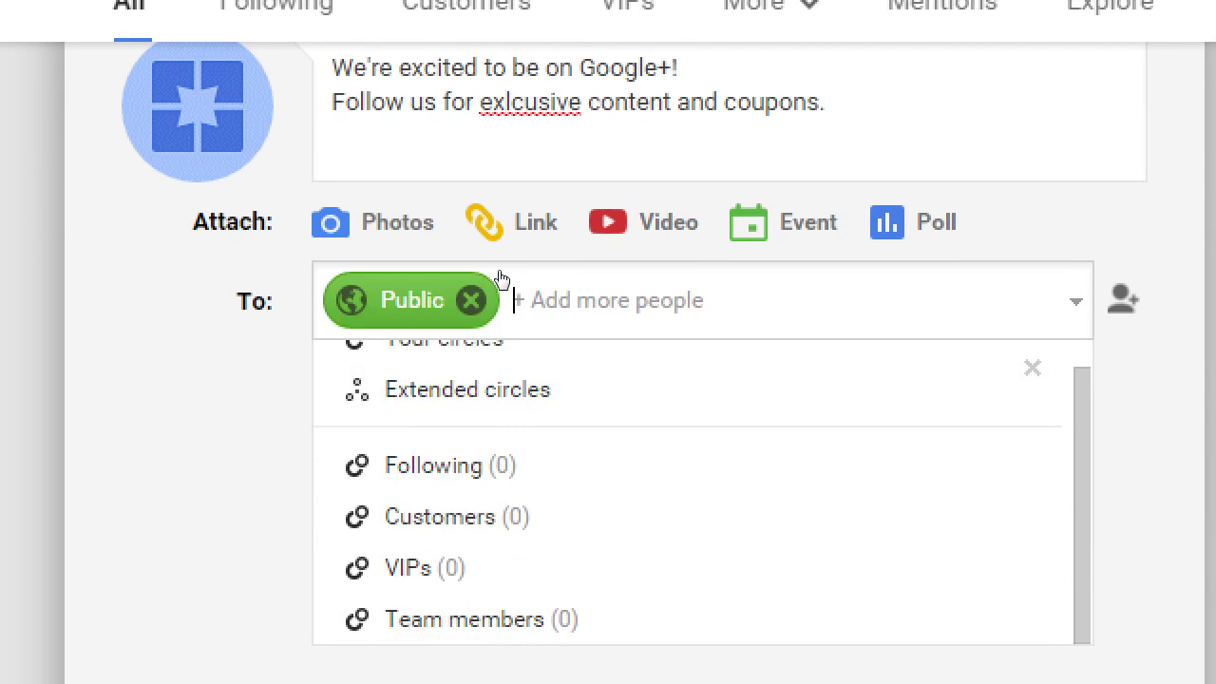
{"action": "key", "text": "Return"}
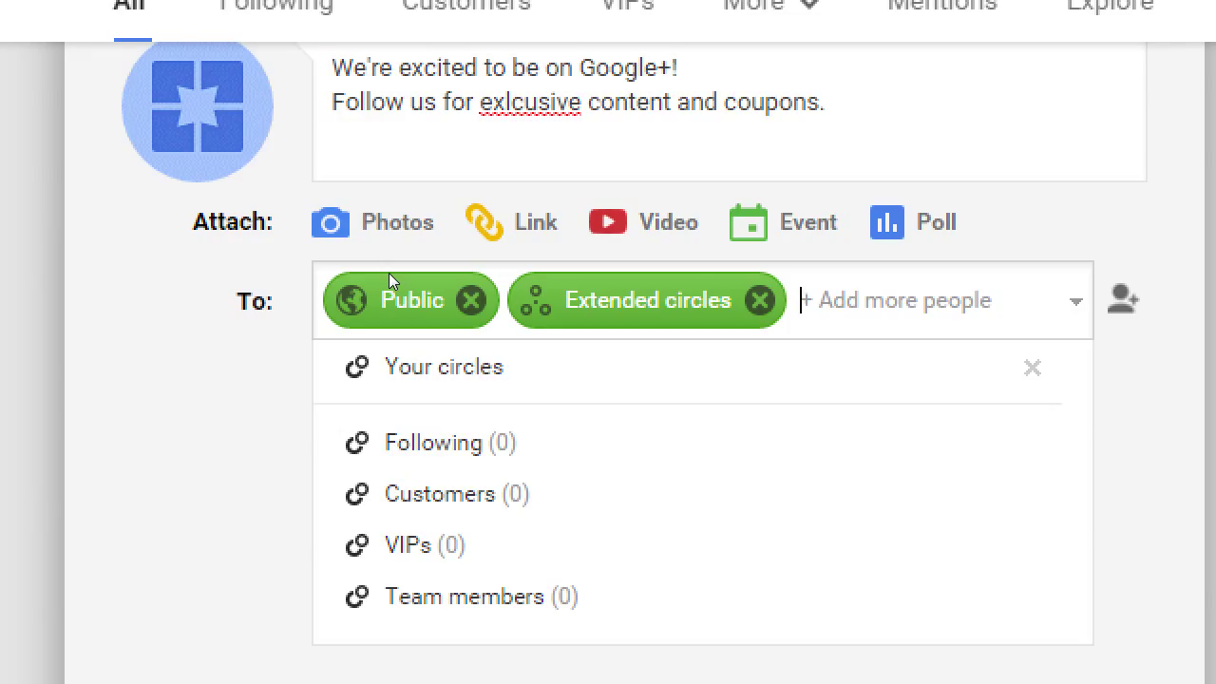
{"action": "key", "text": "Escape"}
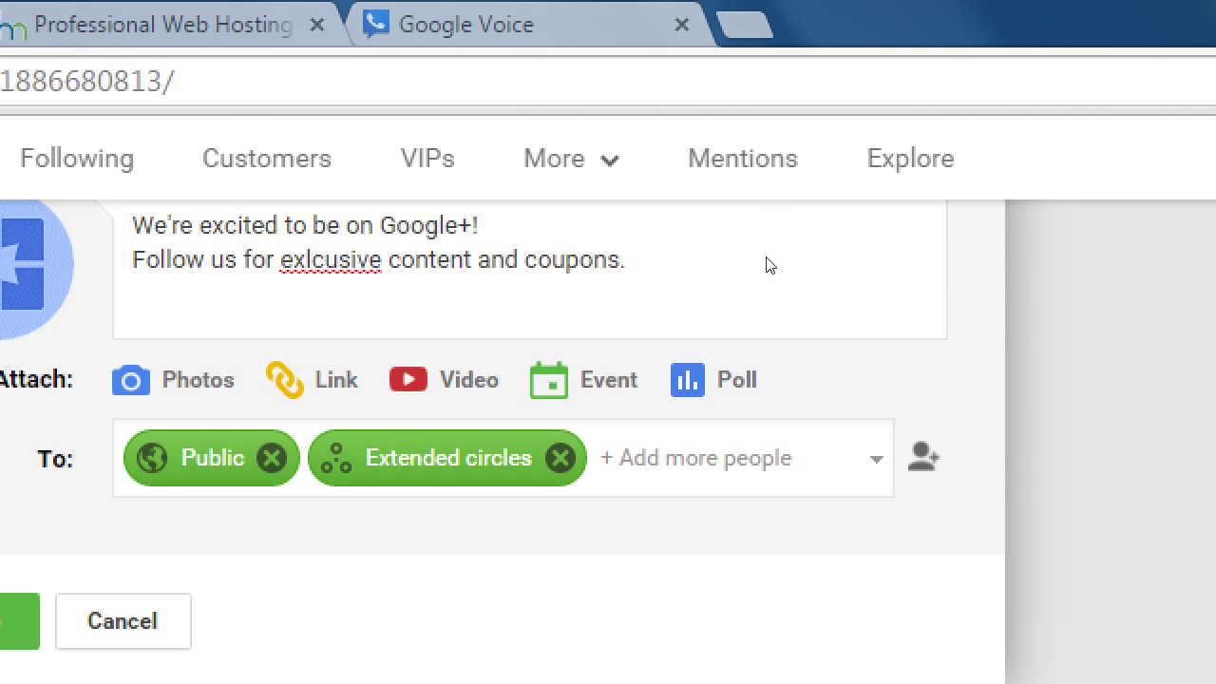
- Add the VIPs circle to the audience, then remove it again
{"action": "key", "text": "Tab"}
{"action": "key", "text": "Up"}
{"action": "key", "text": "Up"}
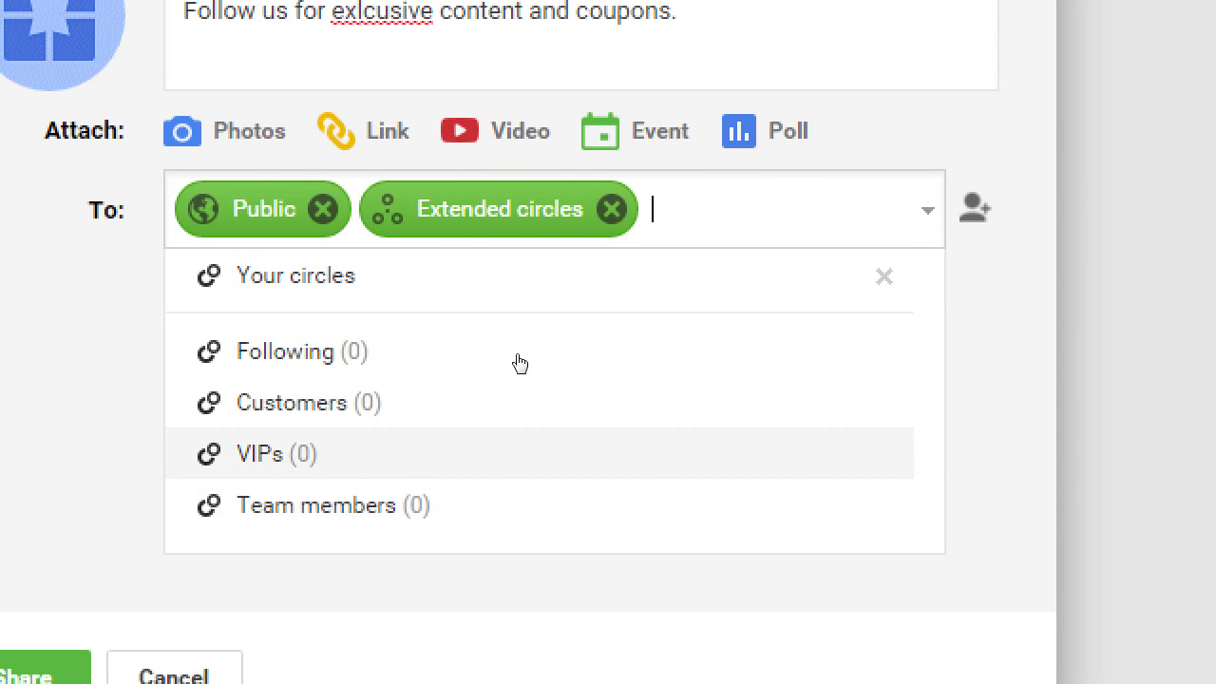
{"action": "key", "text": "Return"}
{"action": "key", "text": "Escape"}
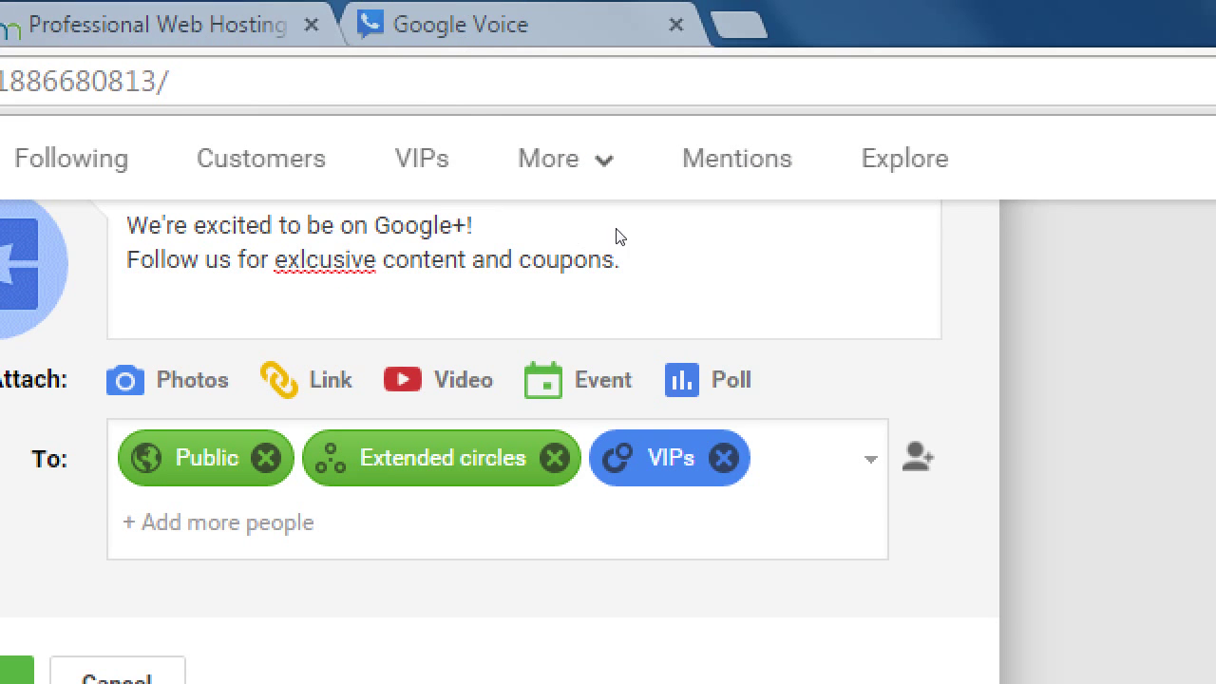
{"action": "key", "text": "BackSpace"}
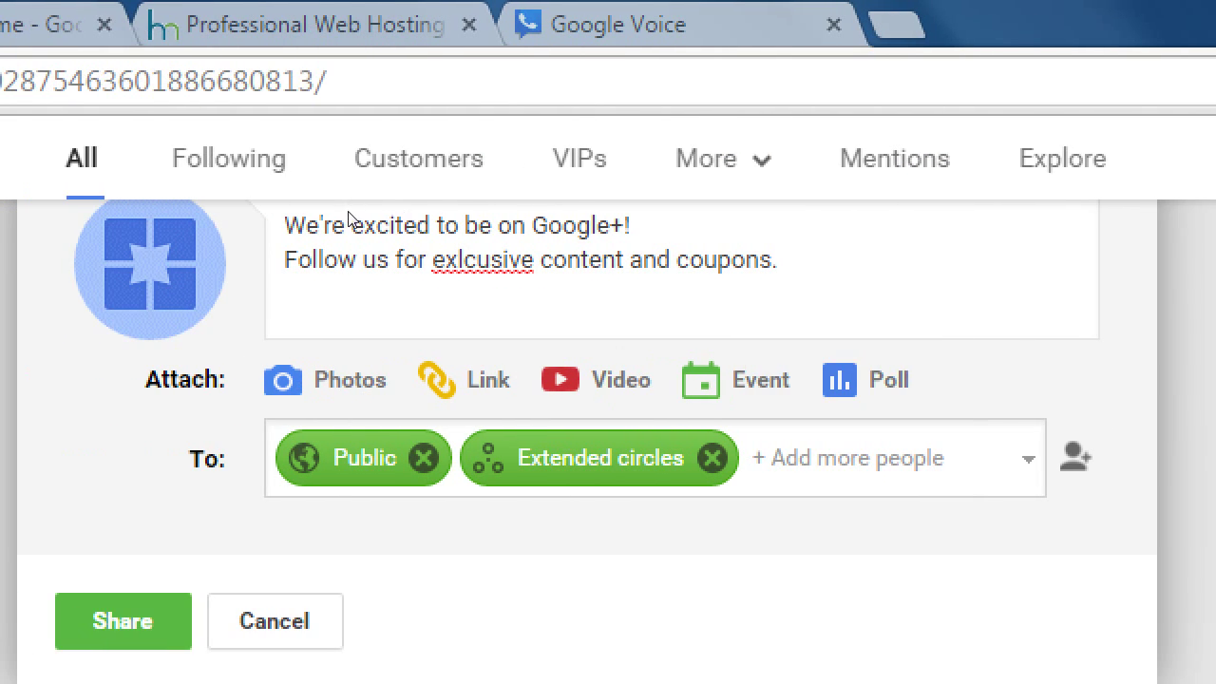
- Scroll over the welcome post draft to review it before sharing
{"action": "scroll", "coordinate": [361, 195], "scroll_direction": "up", "scroll_amount": 2}
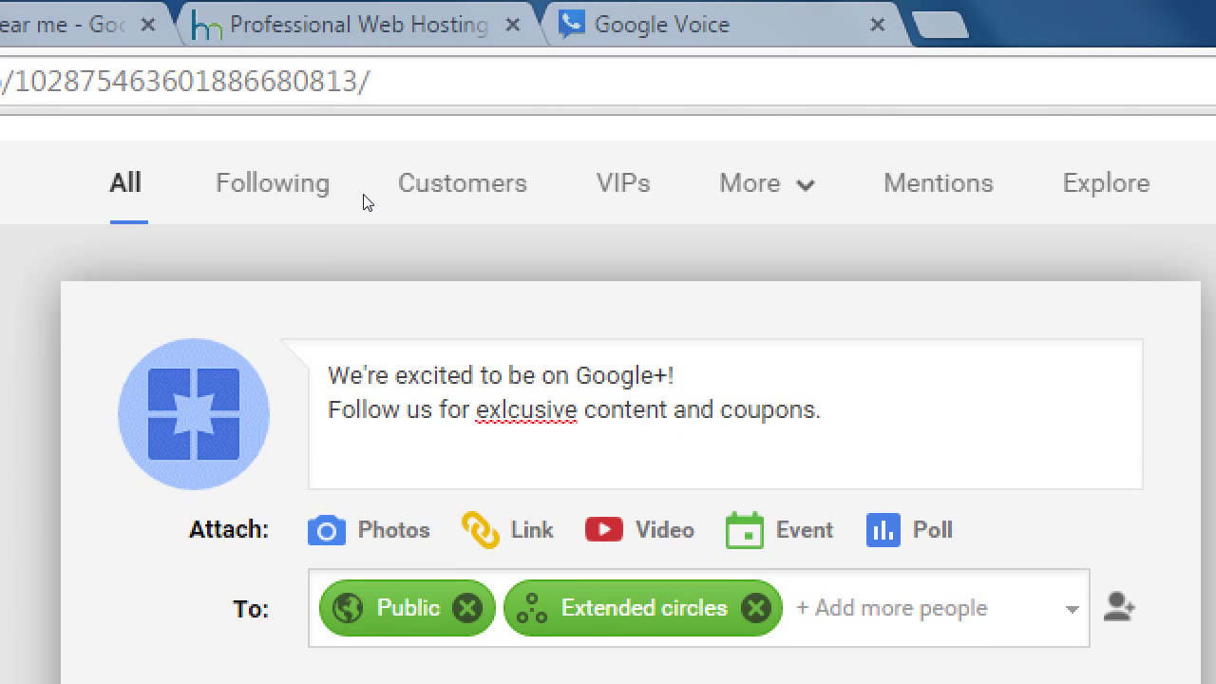
{"action": "scroll", "coordinate": [366, 203], "scroll_direction": "down", "scroll_amount": 1}
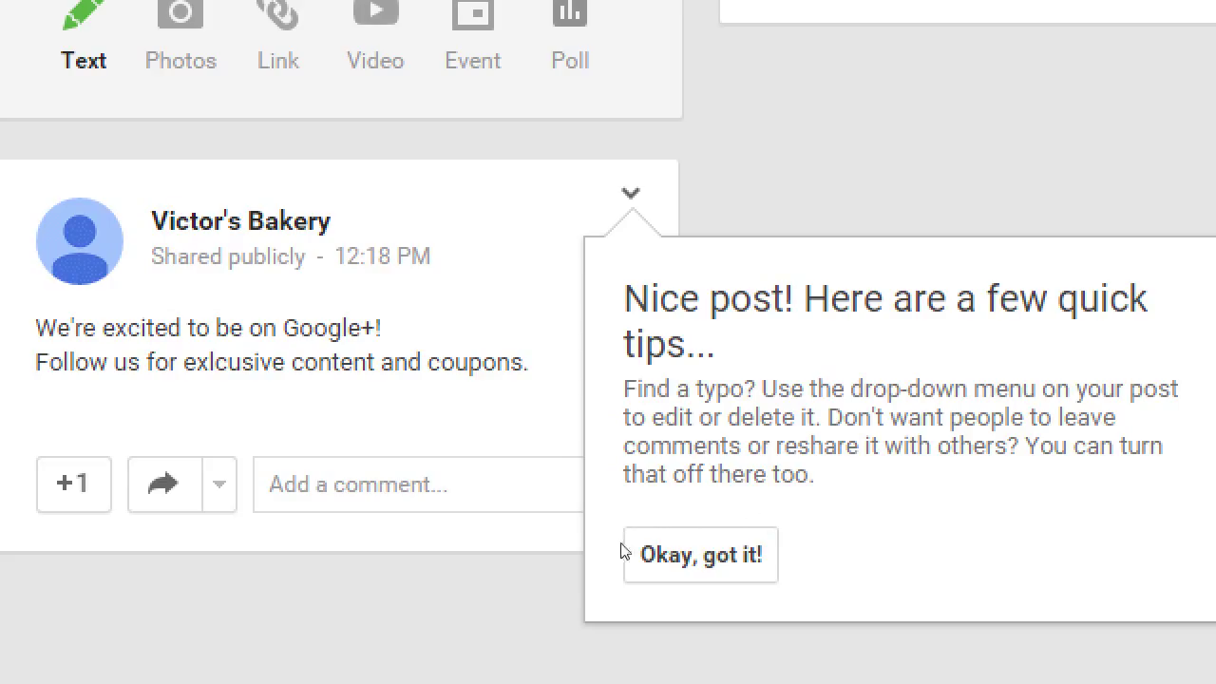
- Dismiss the new-post tips and open the bakery post's options menu
{"action": "left_click", "coordinate": [665, 555]}
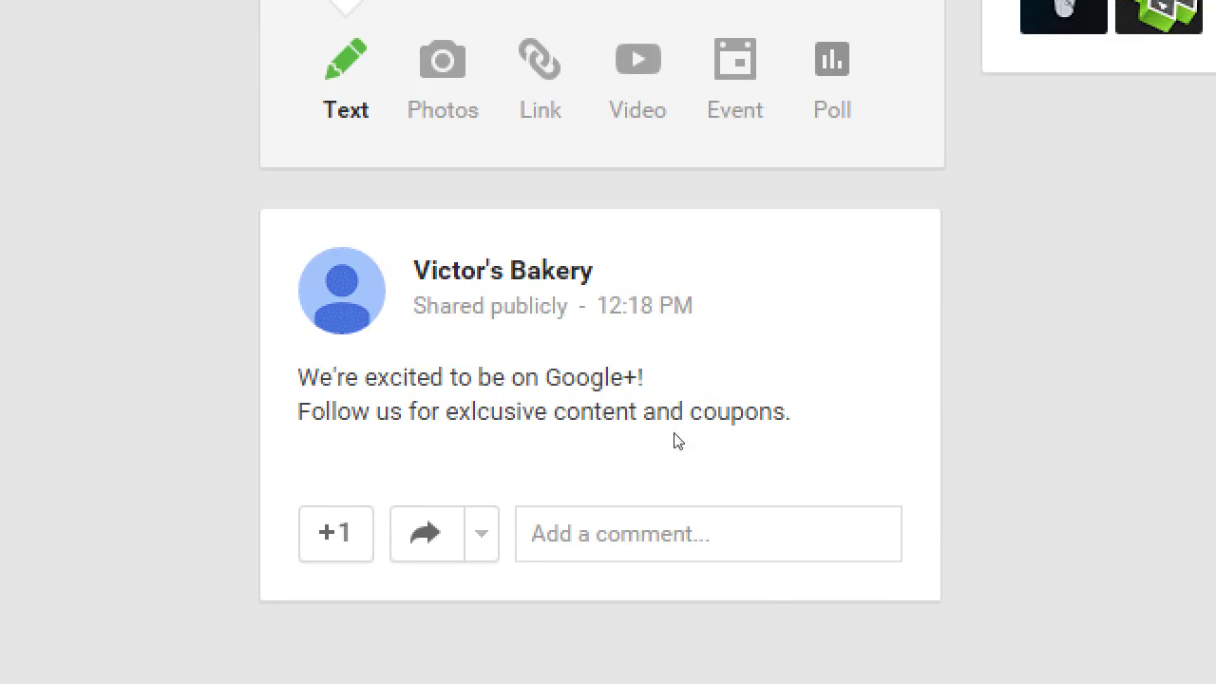
{"action": "left_click", "coordinate": [890, 243]}
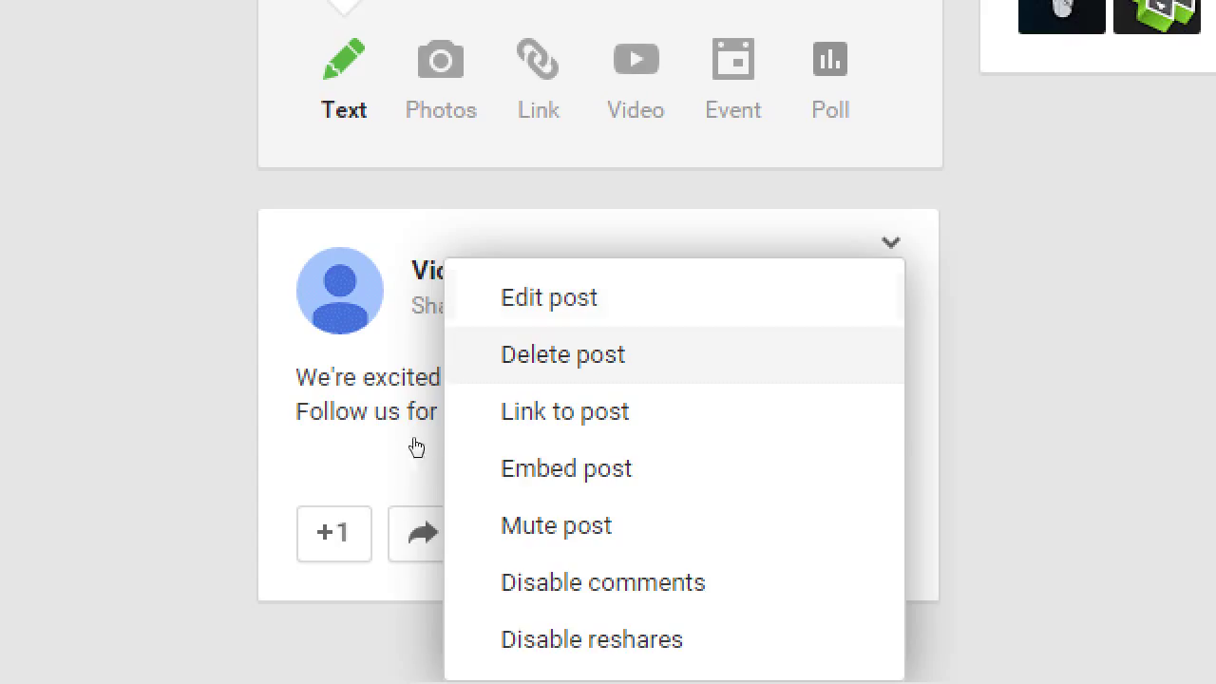
- Choose Link to post to show the post's shareable plus.google.com URL
{"action": "key", "text": "Return"}
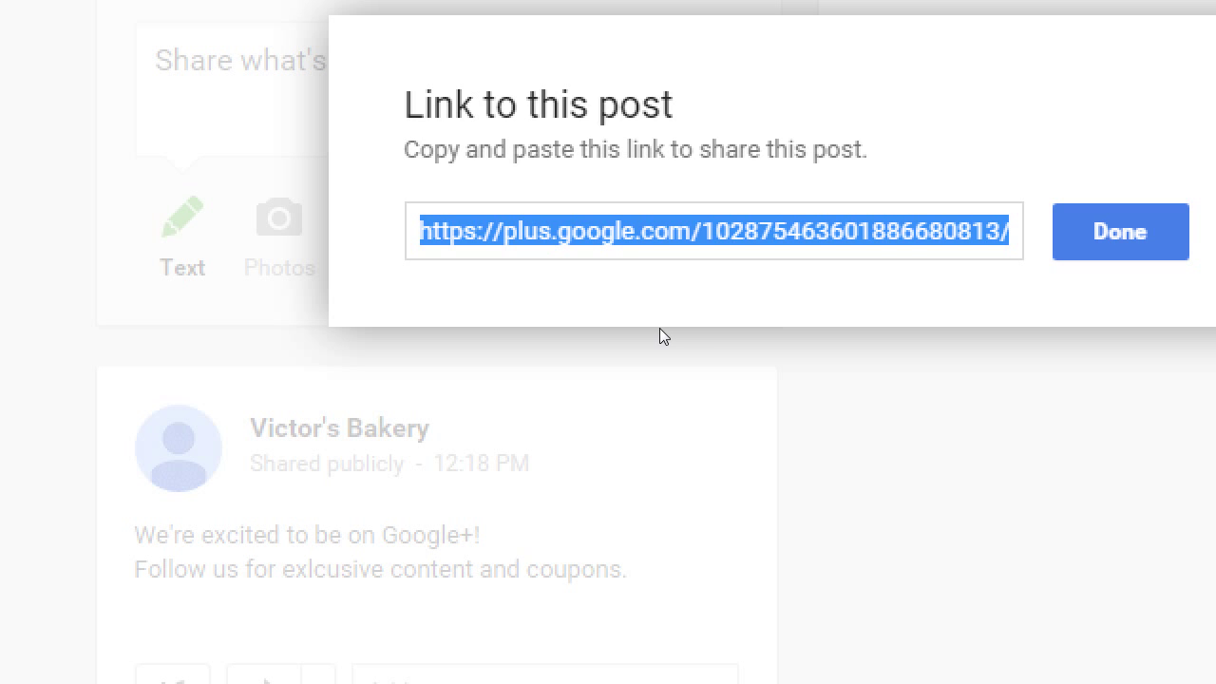
- Close the link dialog, reopen the post's options menu, then close it unchanged
{"action": "key", "text": "Return"}
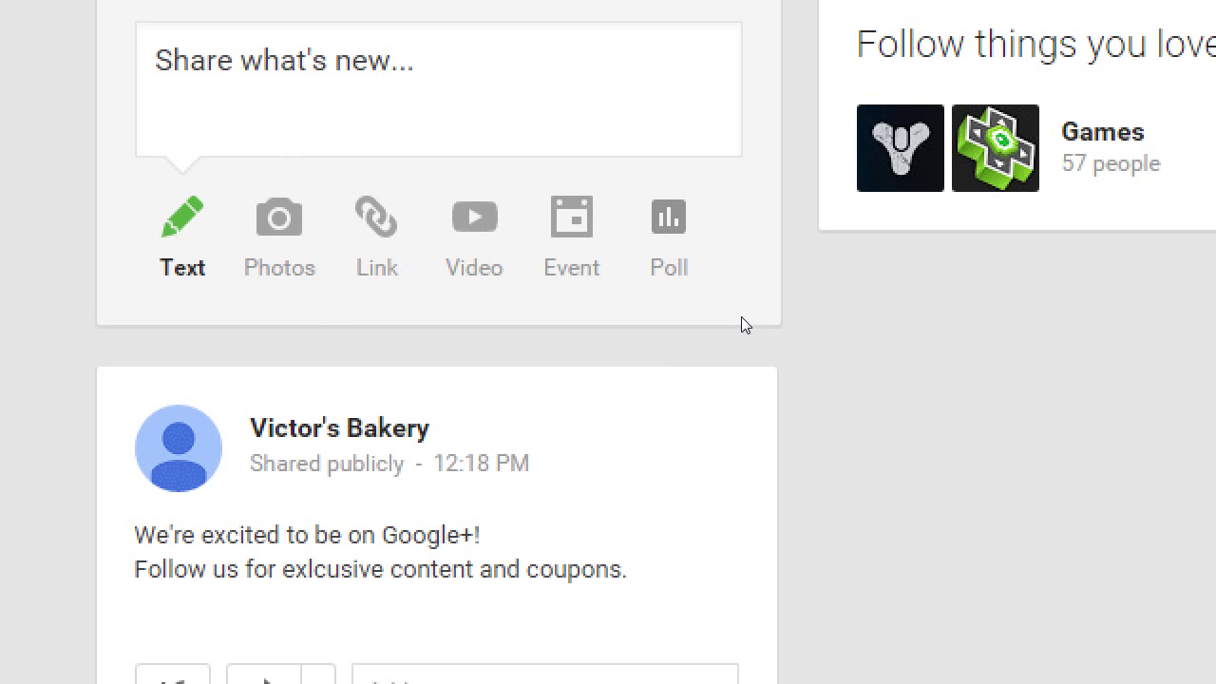
{"action": "left_click", "coordinate": [722, 393]}
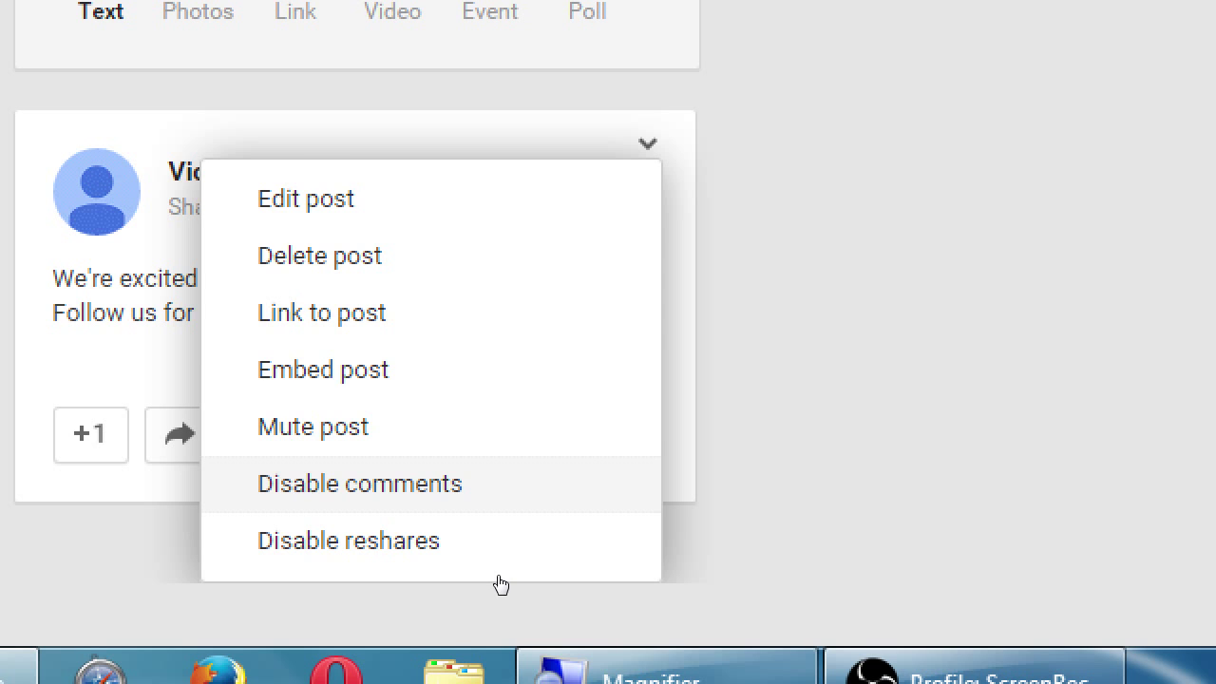
{"action": "key", "text": "Escape"}
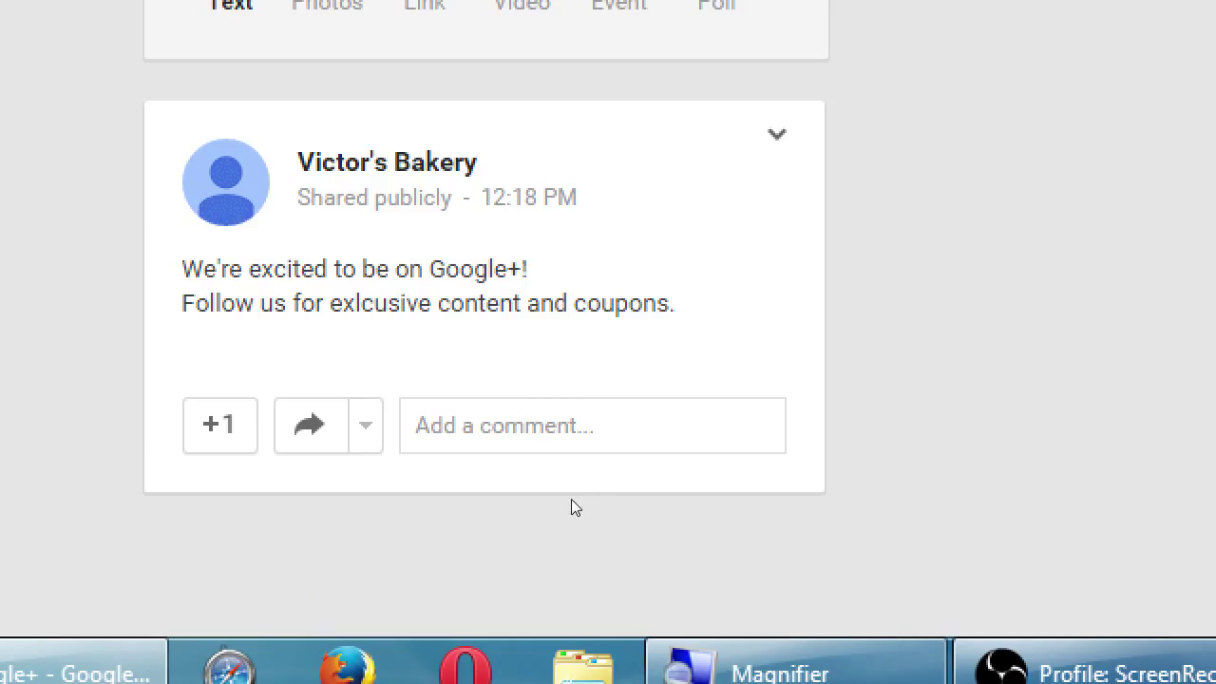
{"action": "key", "text": "Return"}
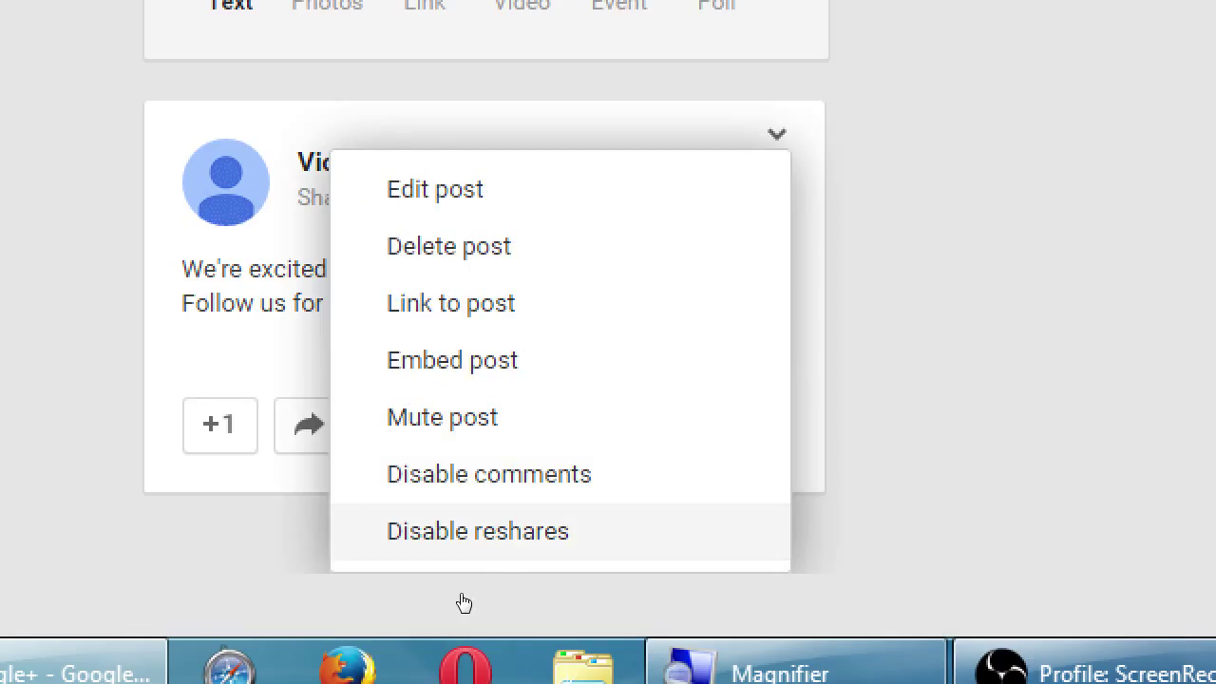
{"action": "left_click", "coordinate": [306, 613]}
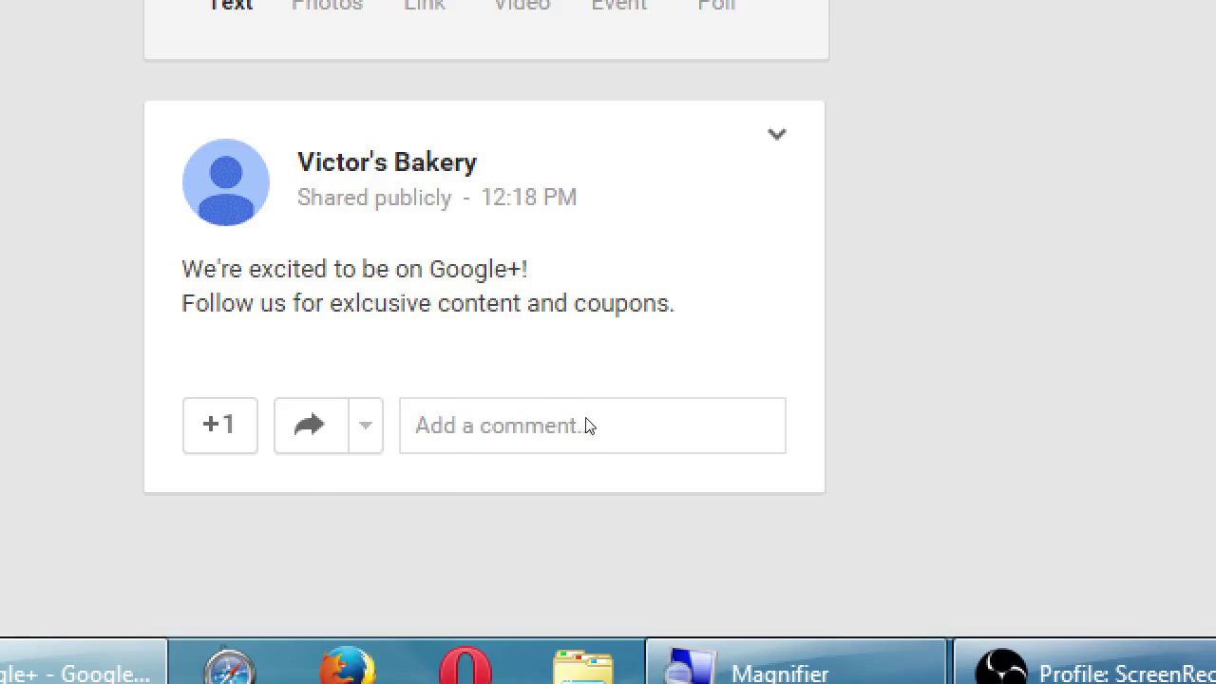
{"action": "left_click", "coordinate": [776, 134]}
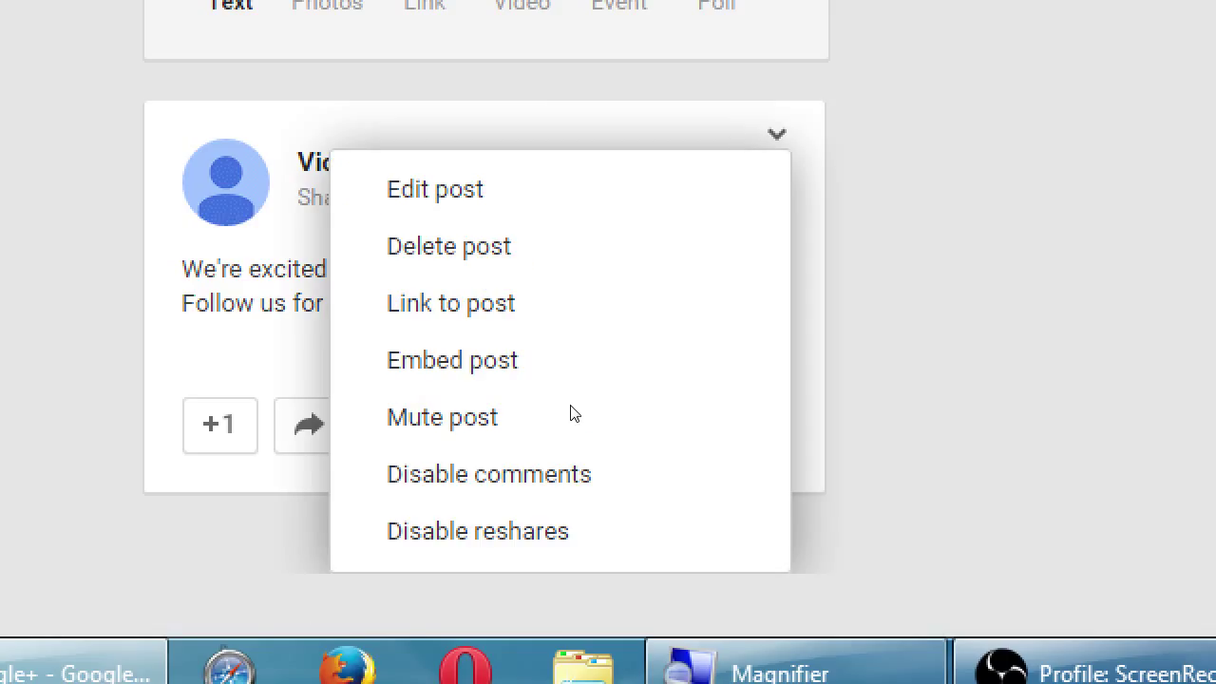
{"action": "key", "text": "Down"}
{"action": "key", "text": "Down"}
{"action": "key", "text": "Escape"}
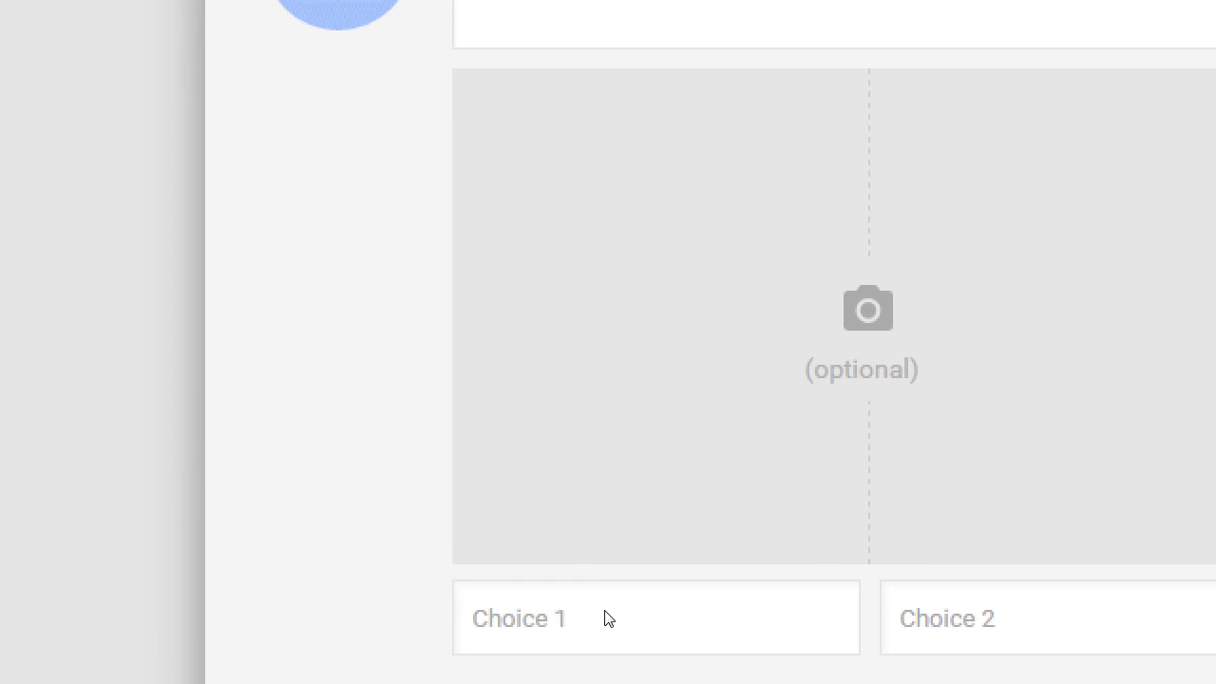
{"action": "scroll", "coordinate": [598, 589], "scroll_direction": "down", "scroll_amount": 3}
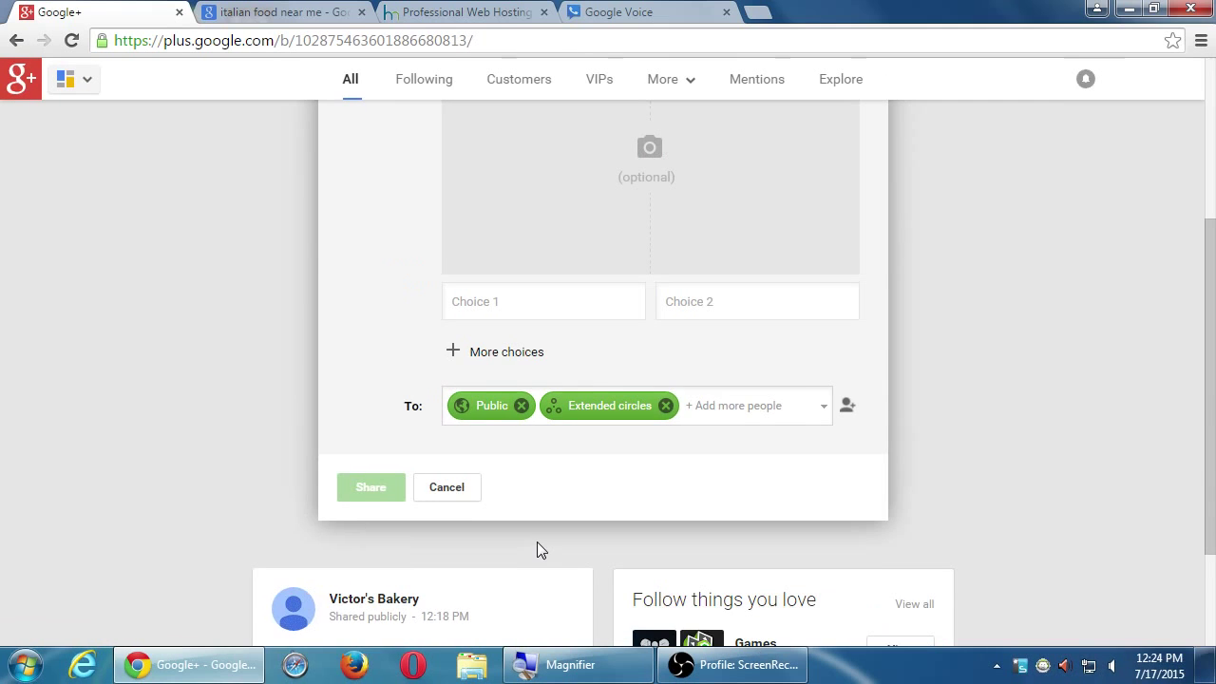
{"action": "scroll", "coordinate": [654, 389], "scroll_direction": "up", "scroll_amount": 3}
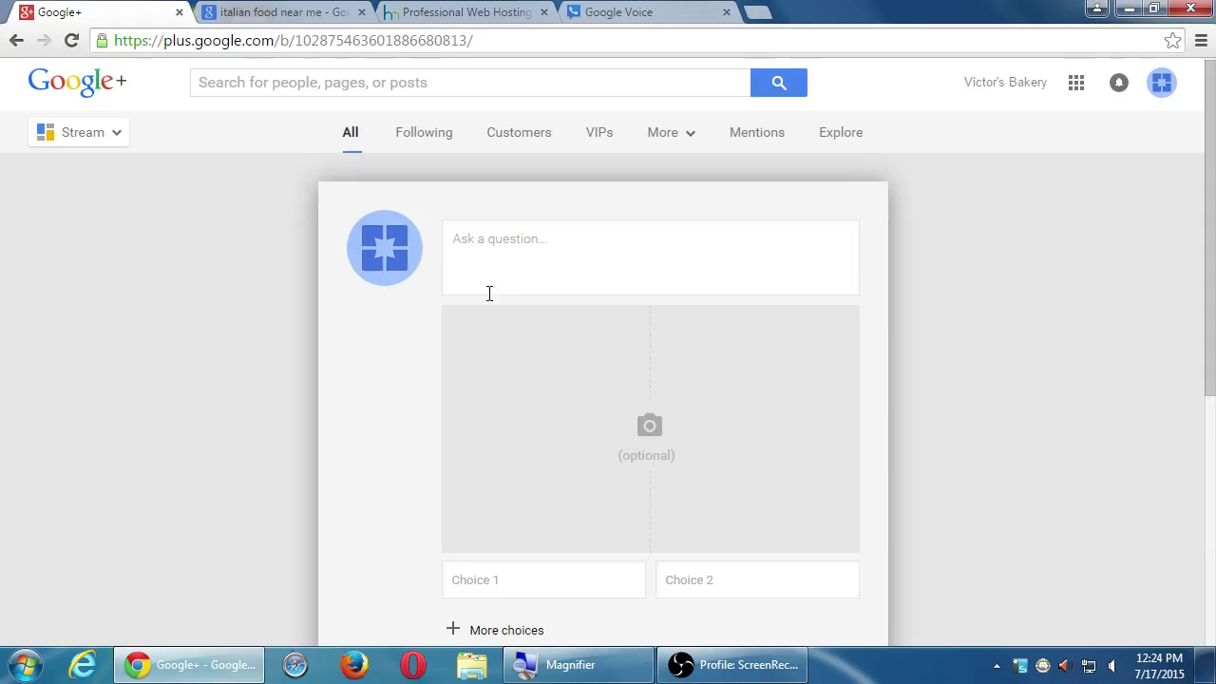
{"action": "scroll", "coordinate": [529, 352], "scroll_direction": "down", "scroll_amount": 1}
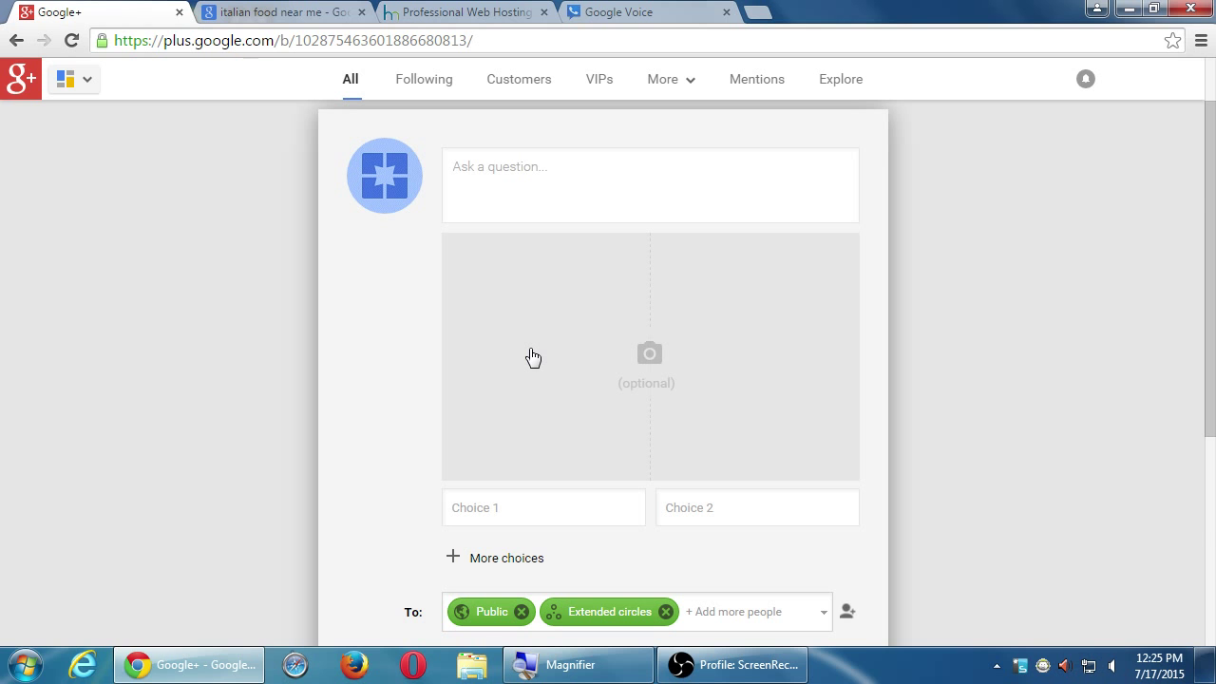
{"action": "scroll", "coordinate": [533, 357], "scroll_direction": "down", "scroll_amount": 2}
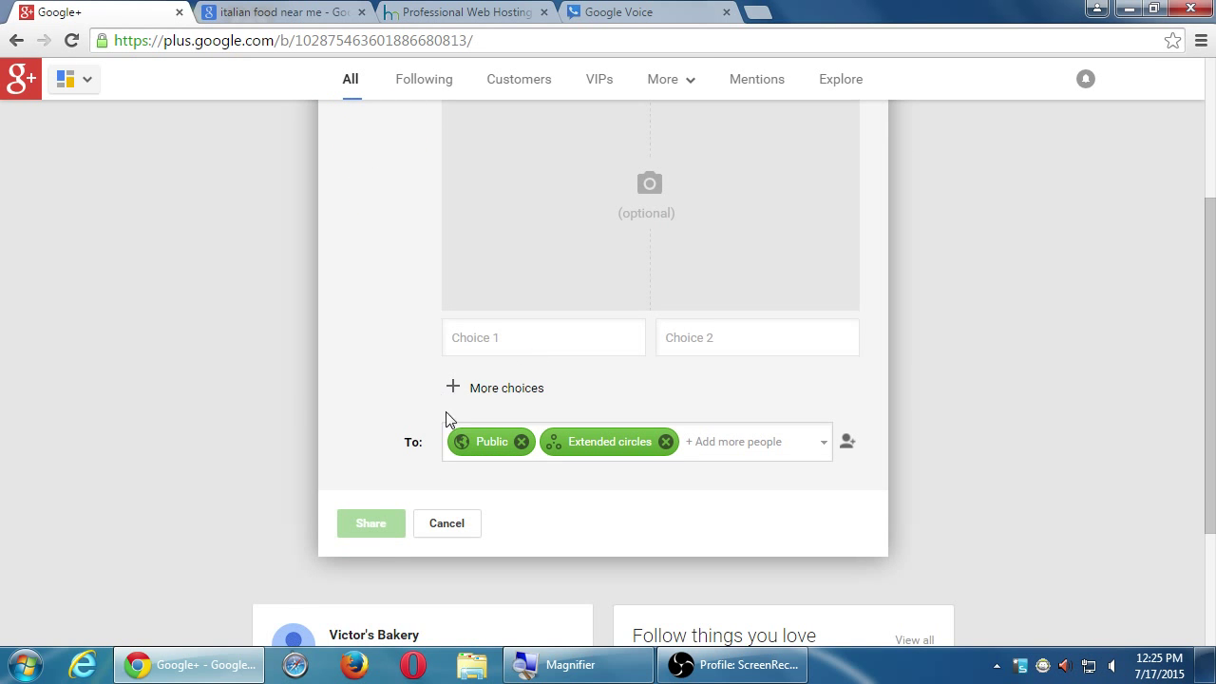
{"action": "left_click", "coordinate": [458, 523]}
{"action": "scroll", "coordinate": [454, 525], "scroll_direction": "up", "scroll_amount": 1}
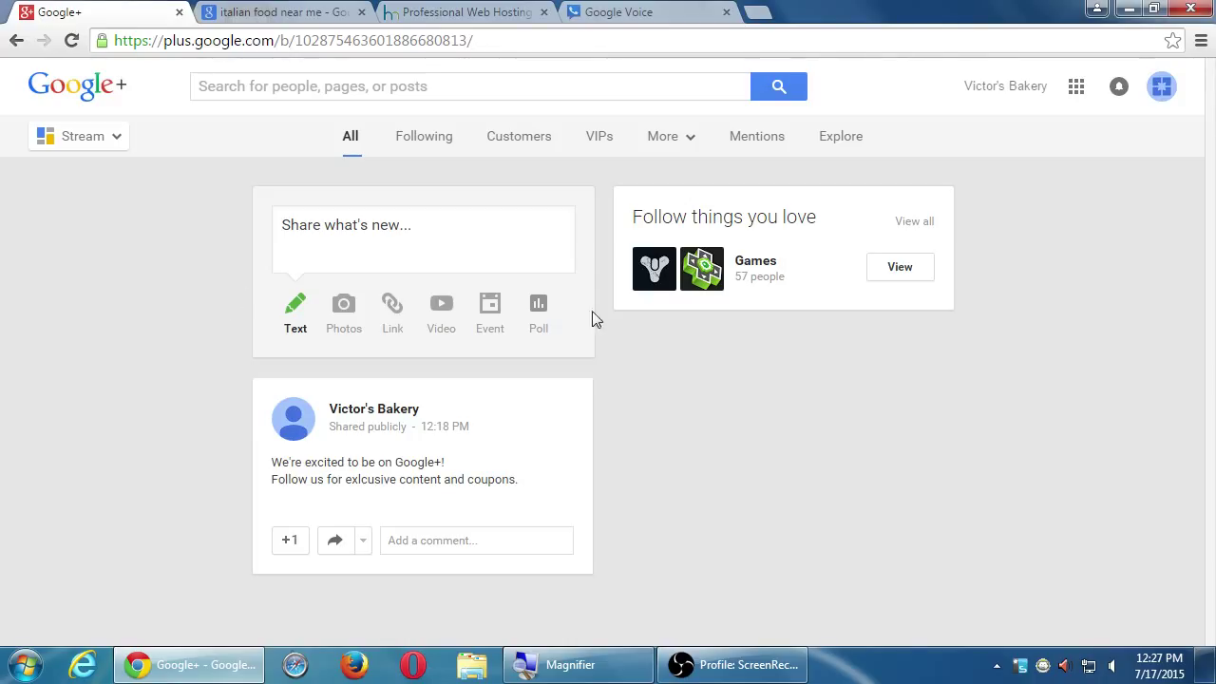
{"action": "left_click", "coordinate": [644, 284]}
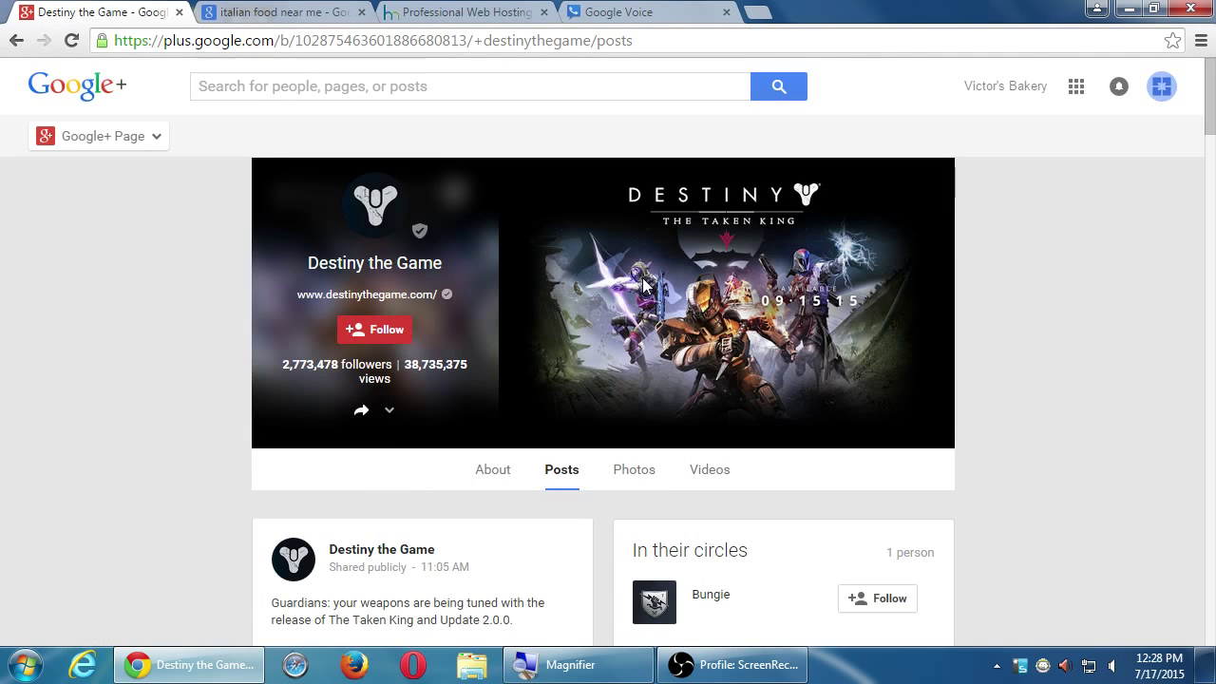
{"action": "mouse_move", "coordinate": [408, 330]}
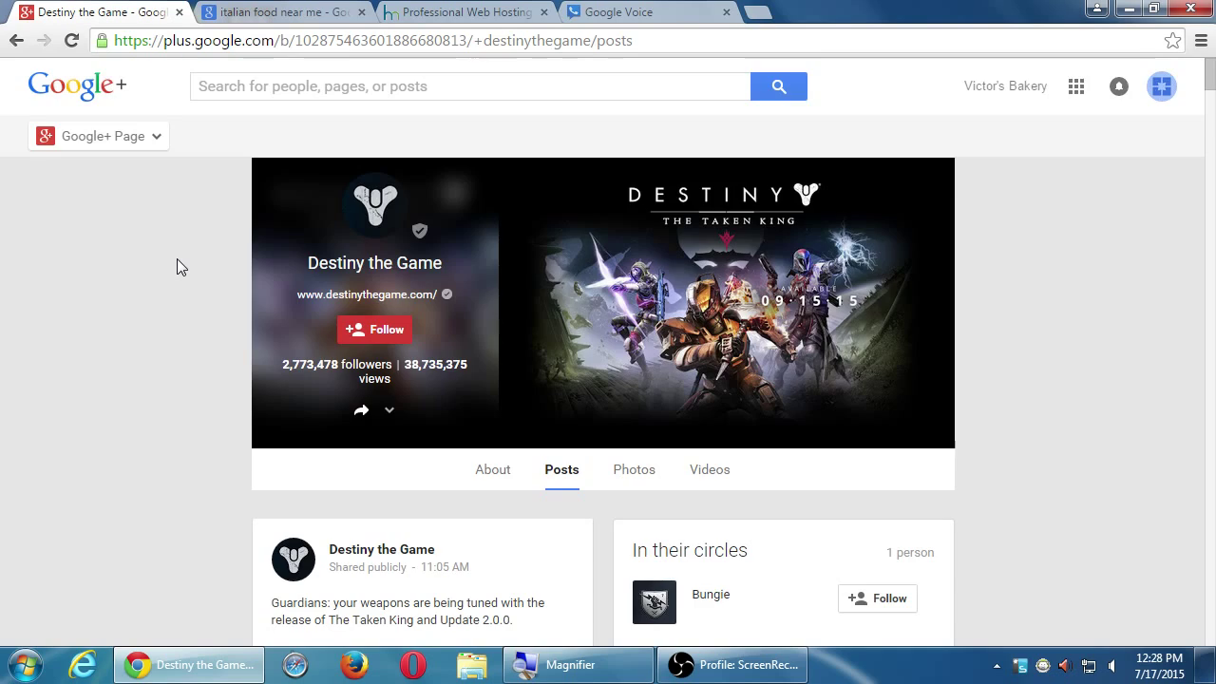
{"action": "scroll", "coordinate": [176, 267], "scroll_direction": "down", "scroll_amount": 5}
{"action": "scroll", "coordinate": [176, 258], "scroll_direction": "down", "scroll_amount": 15}
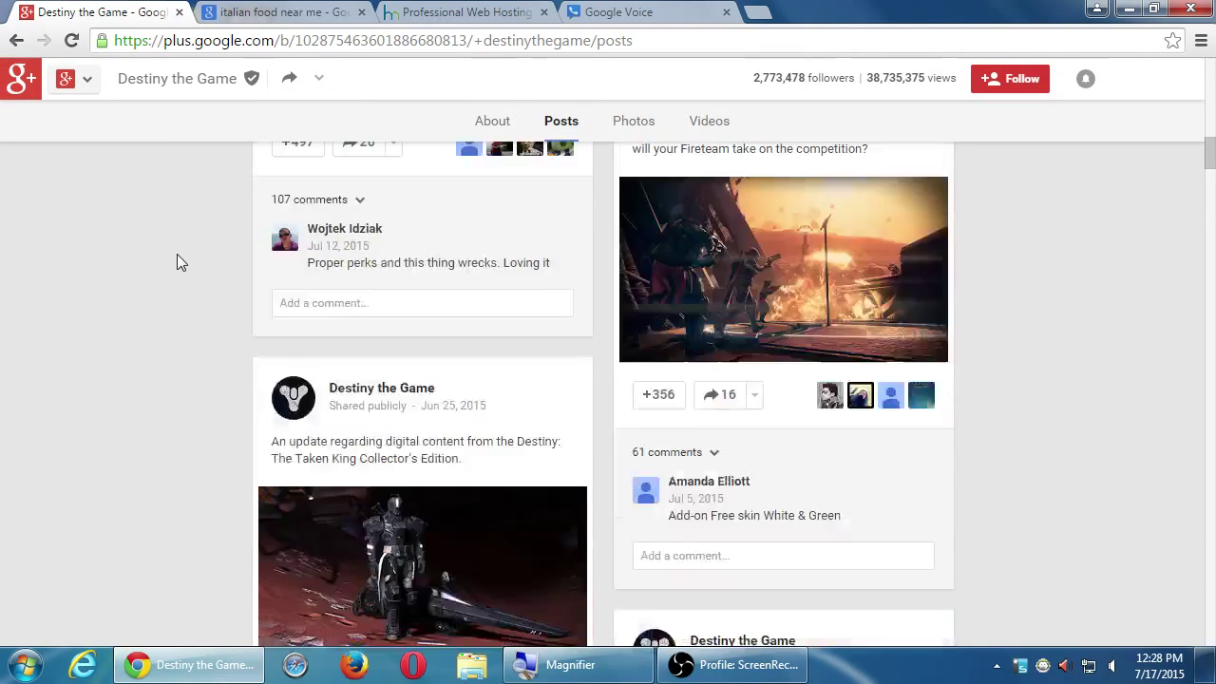
{"action": "scroll", "coordinate": [177, 259], "scroll_direction": "up", "scroll_amount": 20}
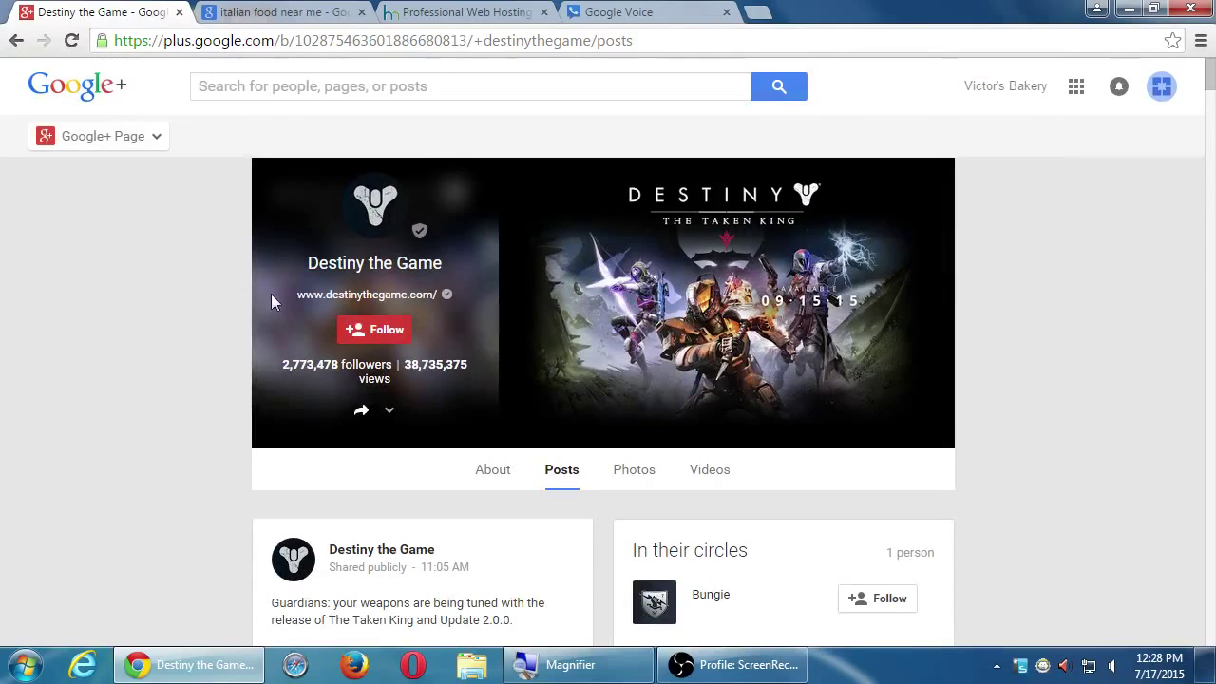
{"action": "mouse_move", "coordinate": [349, 327]}
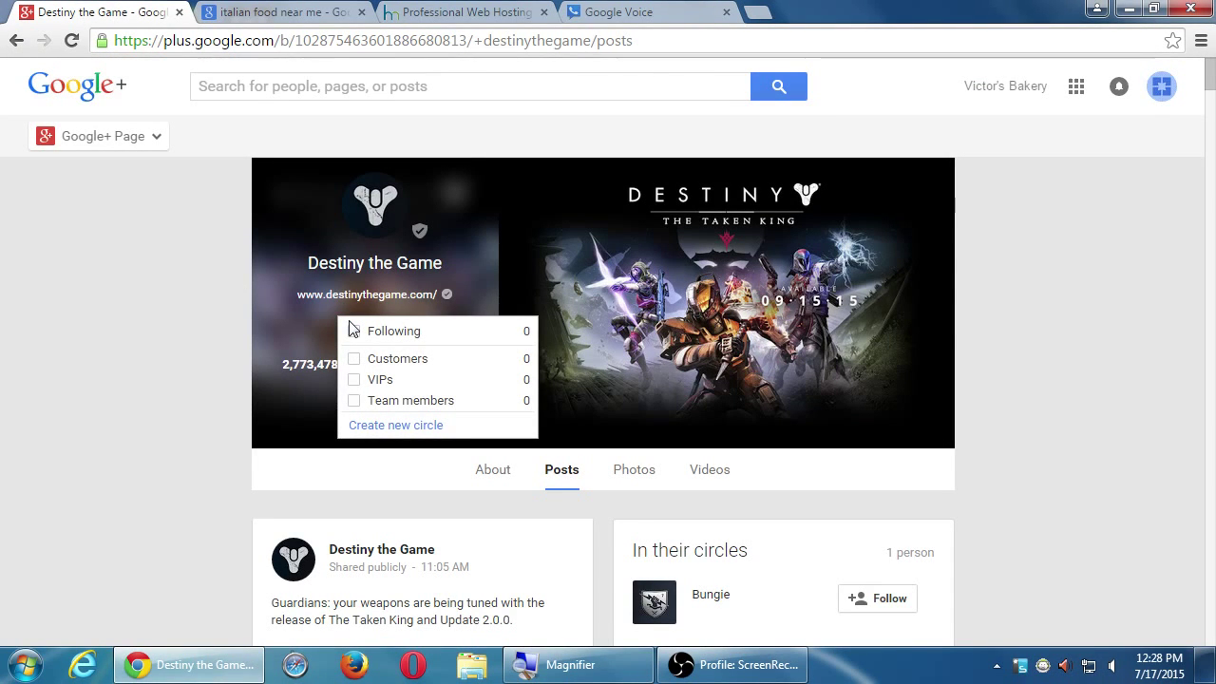
{"action": "key", "text": "alt+Left"}
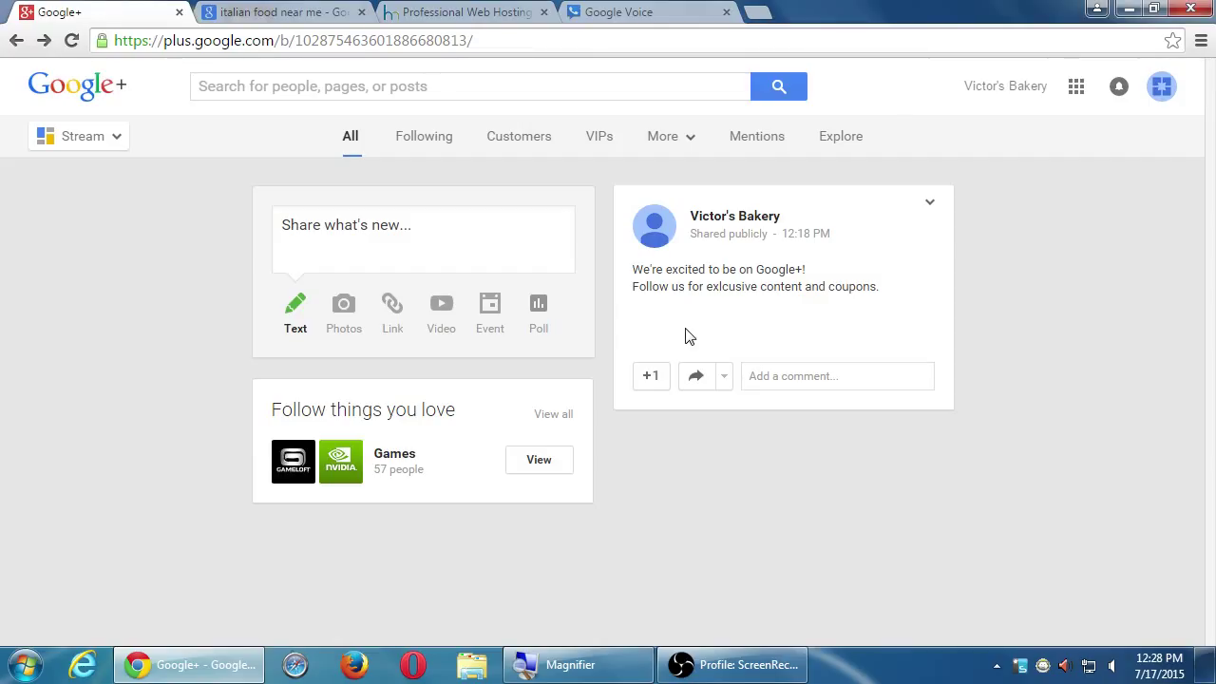
- Start a photo post and attach the koala picture from Sample Pictures
{"action": "left_click", "coordinate": [345, 327]}
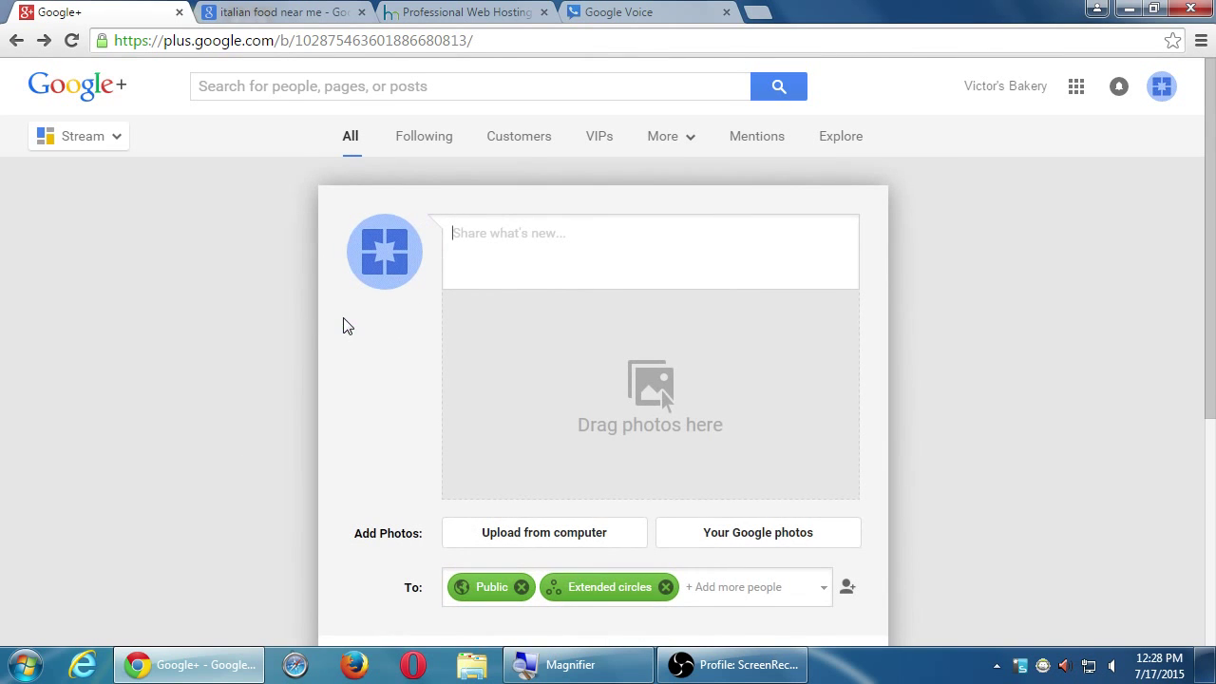
{"action": "left_click", "coordinate": [640, 395]}
{"action": "left_click_drag", "start_coordinate": [149, 152], "coordinate": [150, 124]}
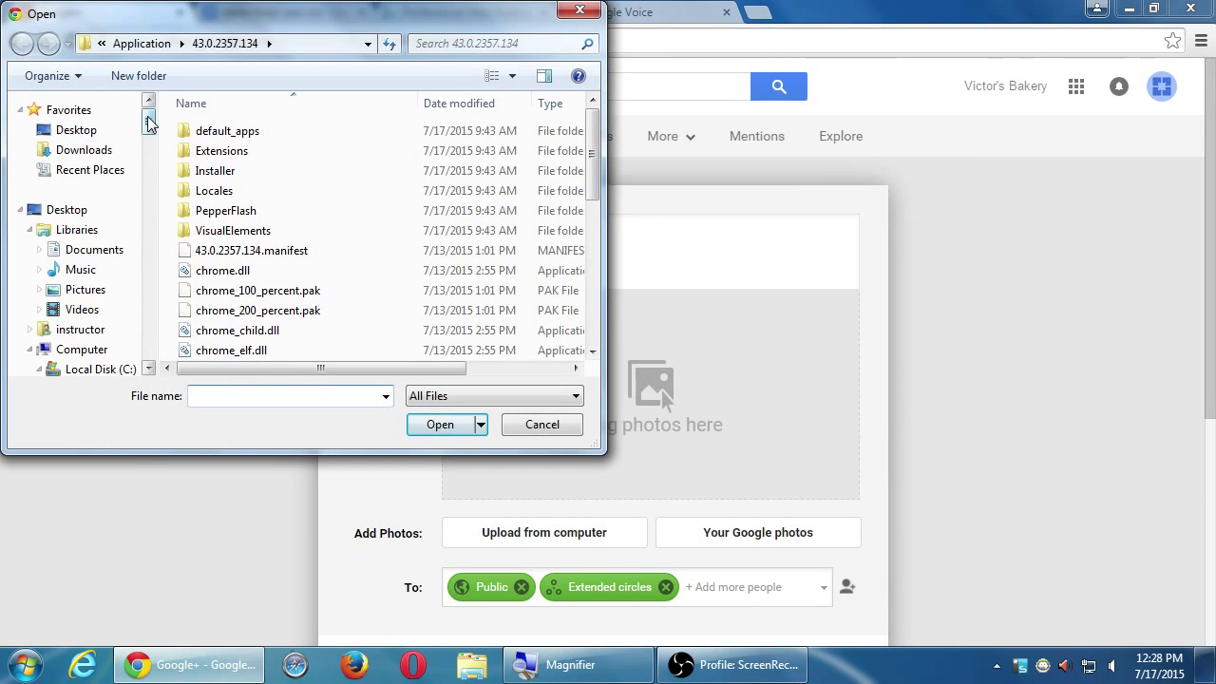
{"action": "left_click", "coordinate": [85, 289]}
{"action": "double_click", "coordinate": [314, 218]}
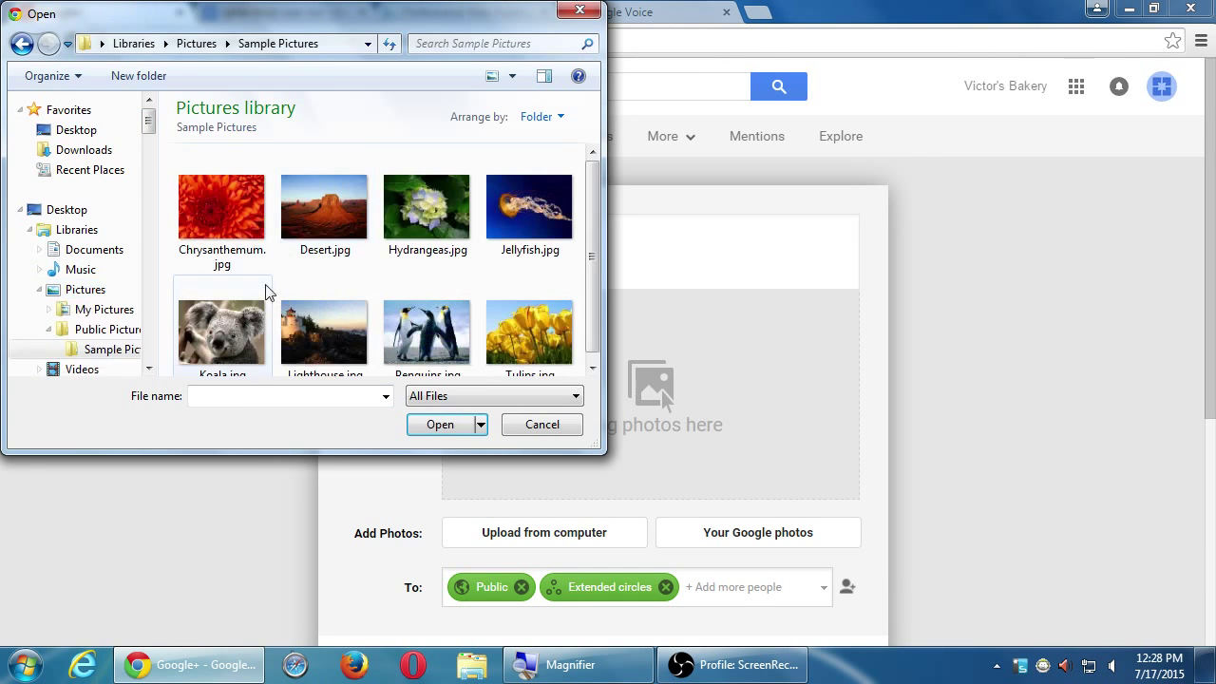
{"action": "double_click", "coordinate": [228, 328]}
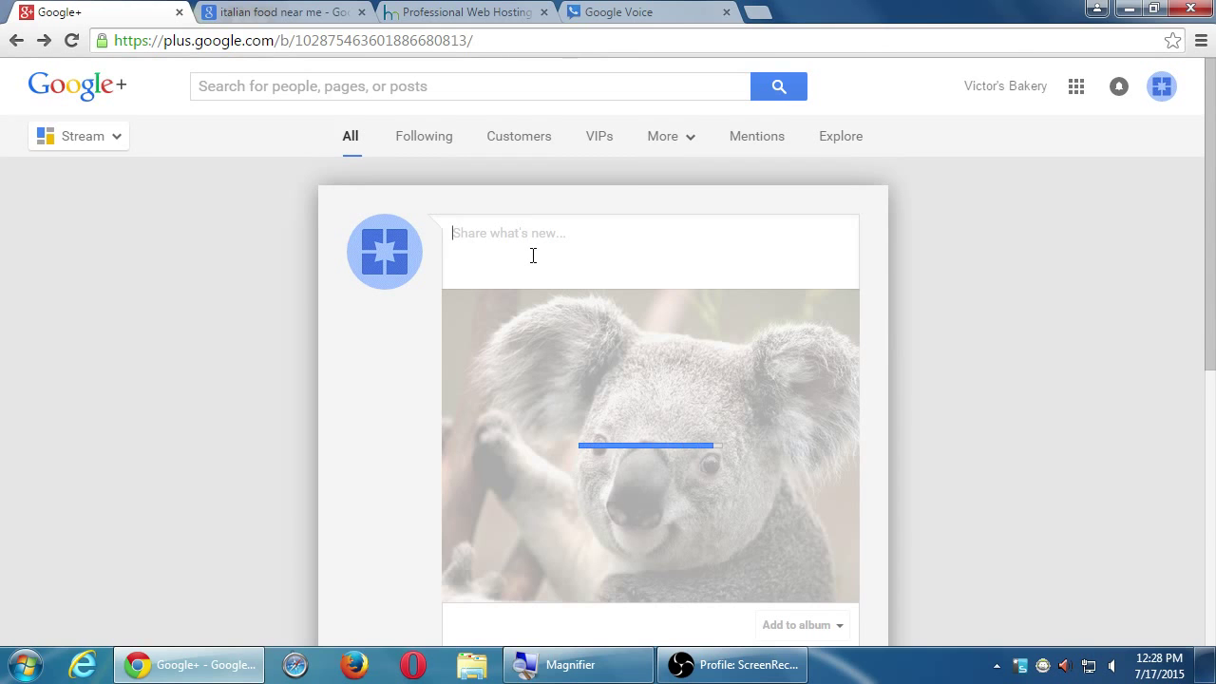
- Caption the photo 'Say, "Hi!" to Kerry the Koala, the Victor's Bakery mascot!'
{"action": "type", "text": "Kerry the Koala, the Victr"}
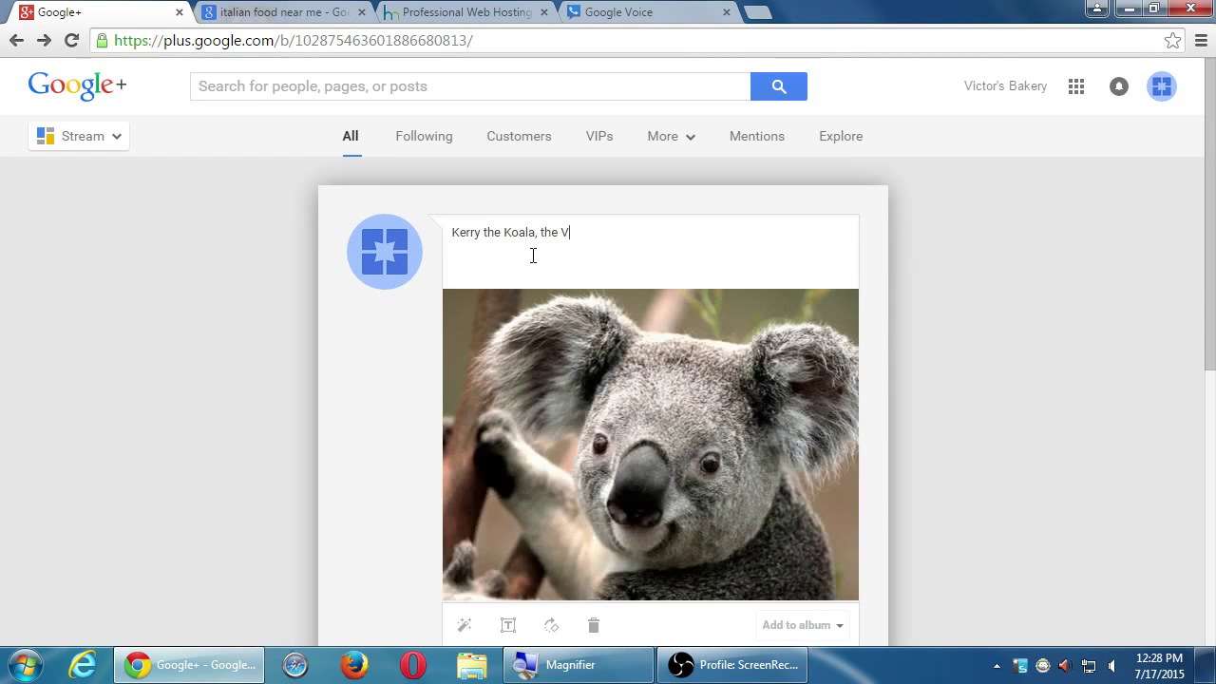
{"action": "key", "text": "BackSpace"}
{"action": "type", "text": "or's Aker"}
{"action": "key", "text": "BackSpace"}
{"action": "key", "text": "BackSpace"}
{"action": "key", "text": "BackSpace"}
{"action": "key", "text": "BackSpace"}
{"action": "type", "text": "Bakery"}
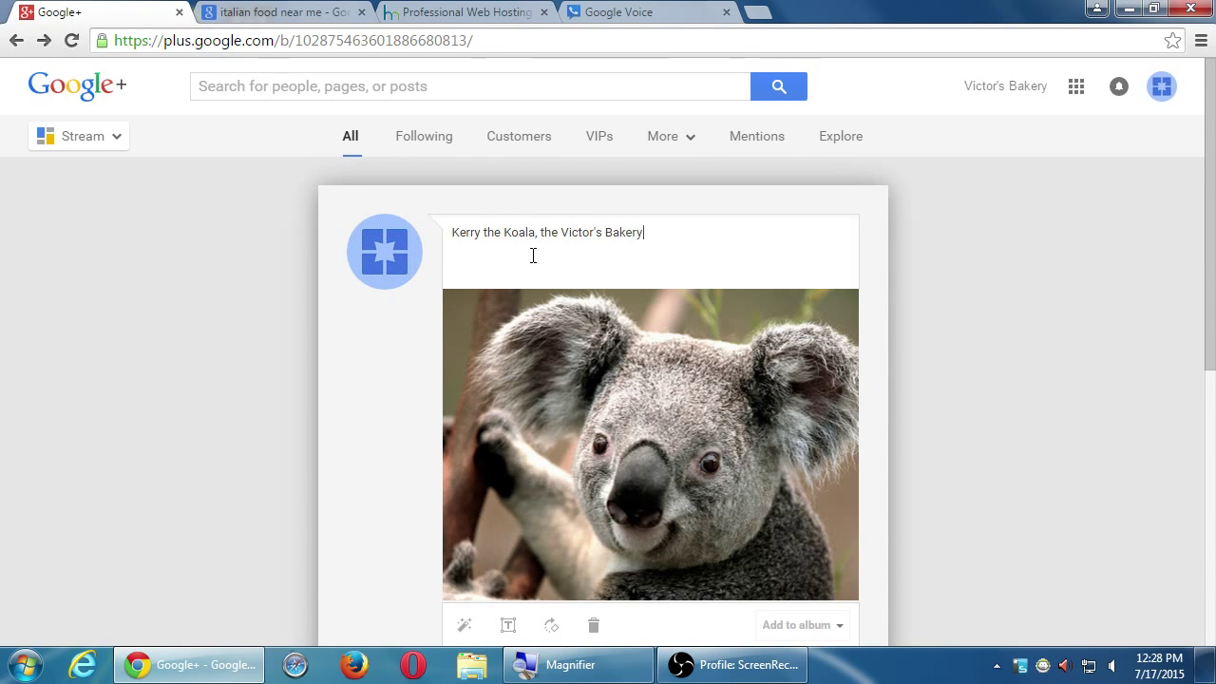
{"action": "type", "text": " mascot"}
{"action": "key", "text": "BackSpace"}
{"action": "key", "text": "BackSpace"}
{"action": "type", "text": "otSay"}
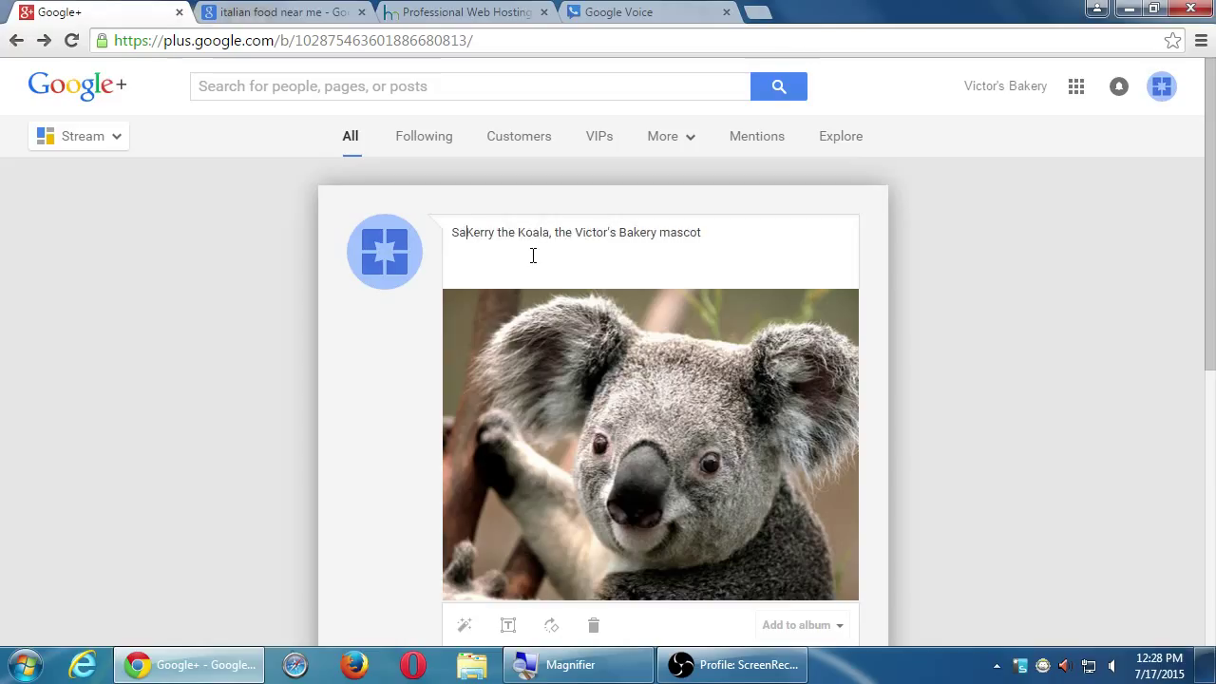
{"action": "type", "text": ", \"Hi"}
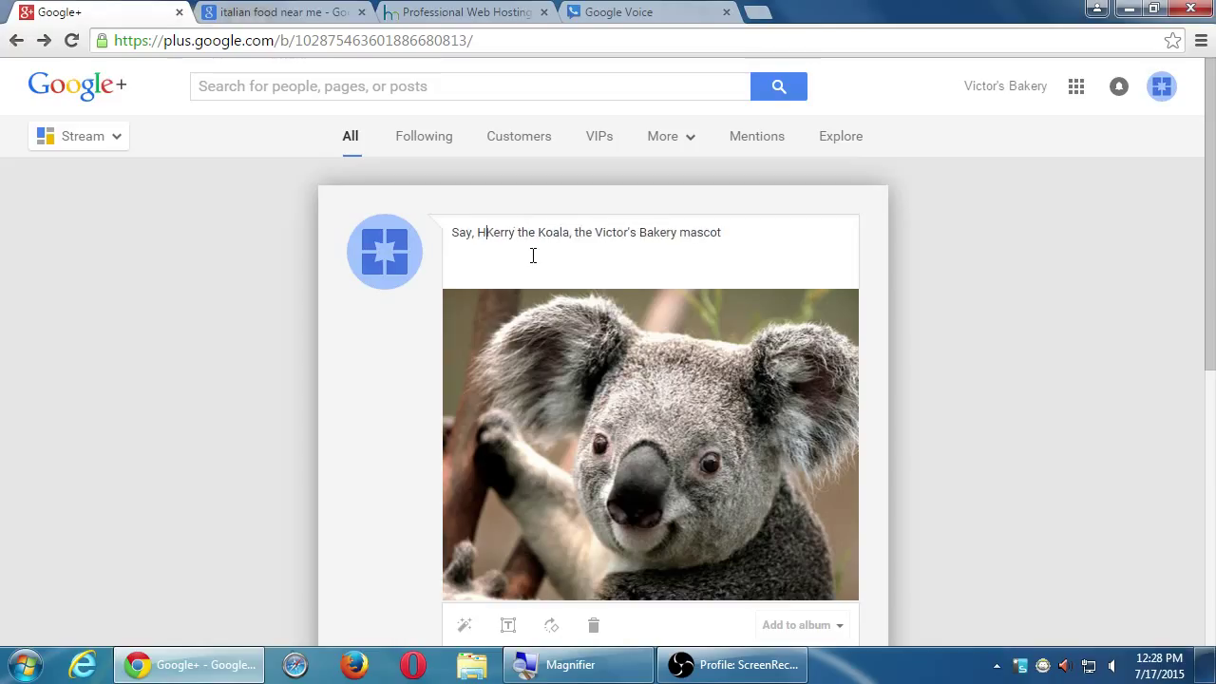
{"action": "type", "text": "!\" to"}
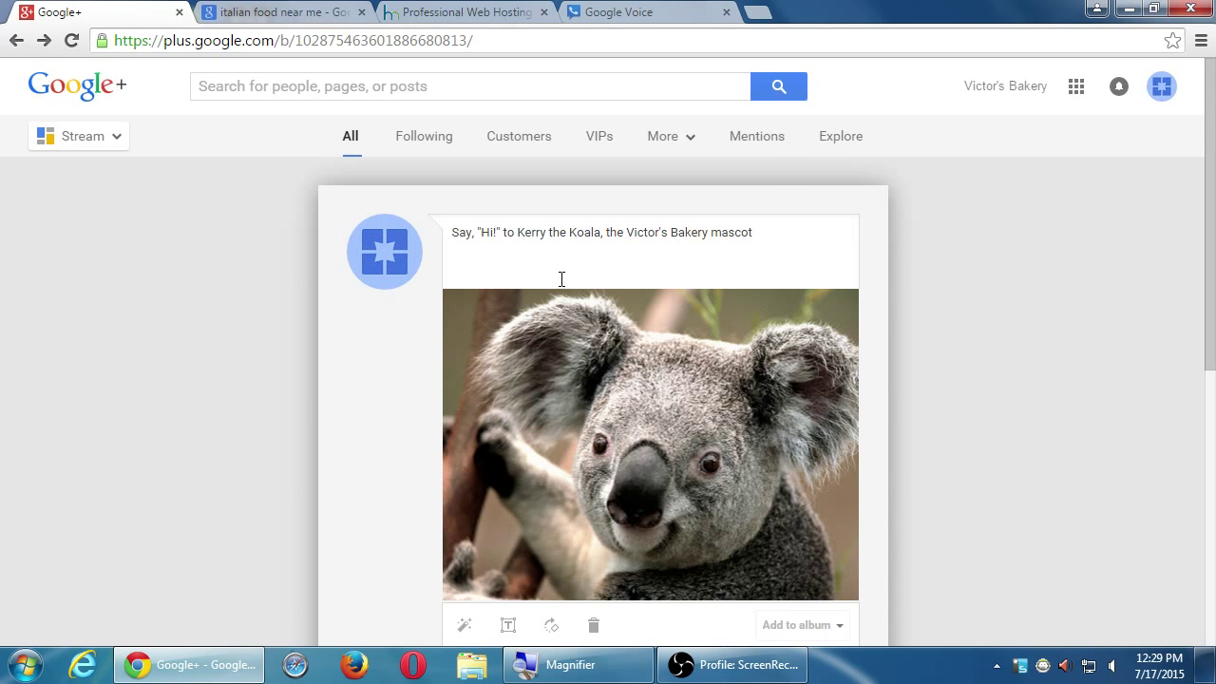
{"action": "left_click", "coordinate": [789, 238]}
{"action": "type", "text": "!"}
- Share the koala mascot post
{"action": "scroll", "coordinate": [725, 298], "scroll_direction": "down", "scroll_amount": 1}
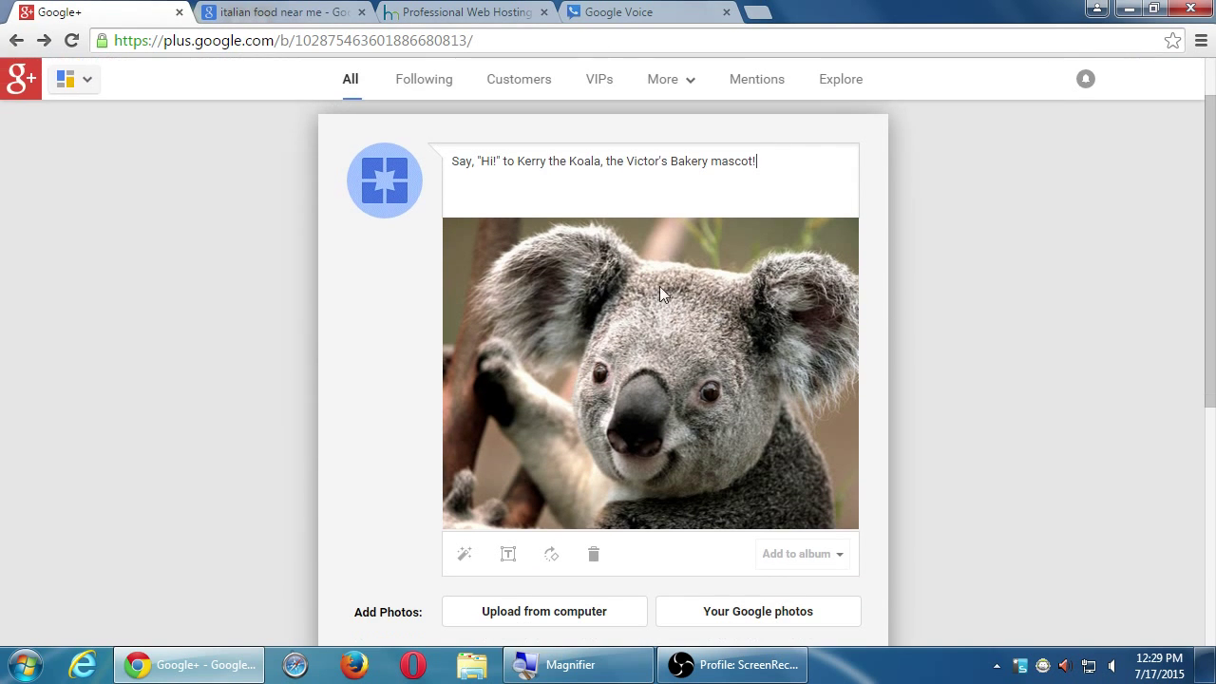
{"action": "scroll", "coordinate": [432, 318], "scroll_direction": "down", "scroll_amount": 2}
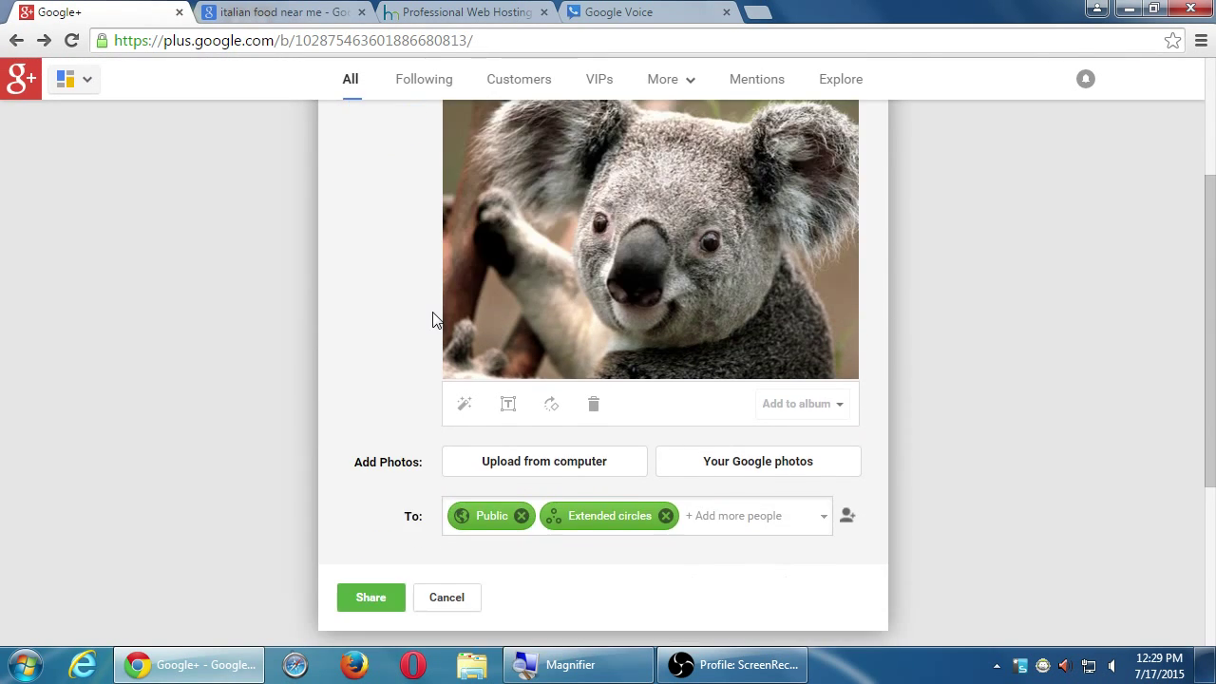
{"action": "left_click", "coordinate": [393, 597]}
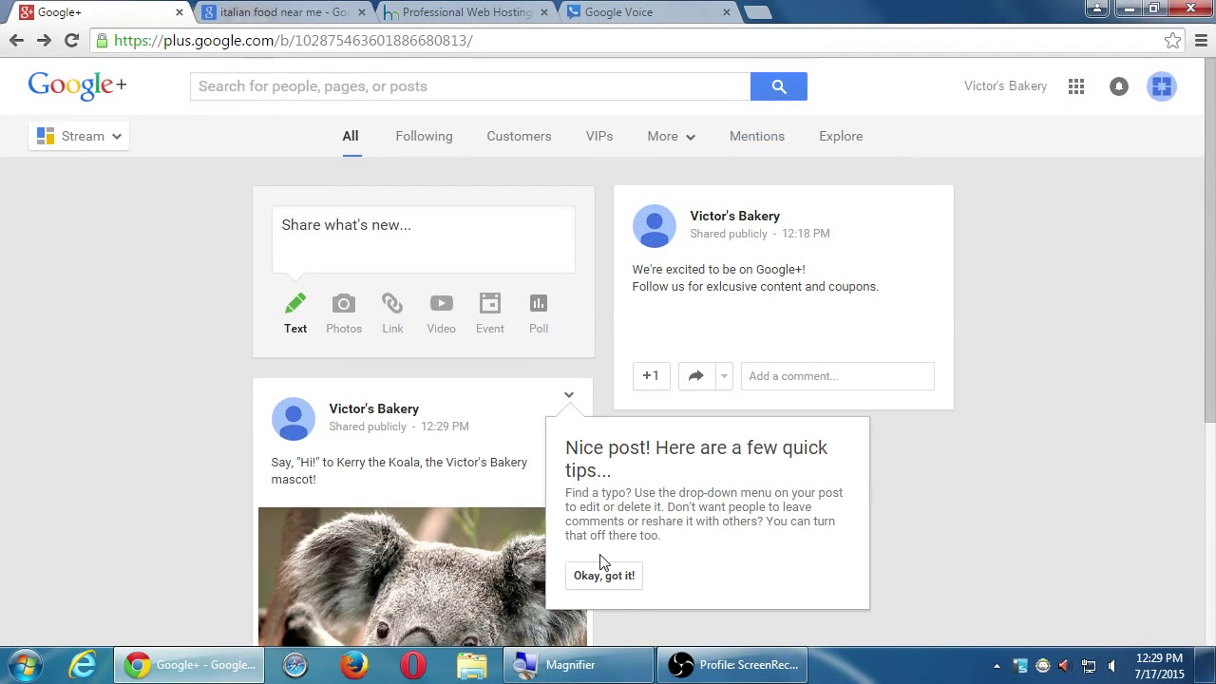
- Dismiss the 'Nice post' tips popup to reveal the published koala mascot post
{"action": "left_click", "coordinate": [629, 577]}
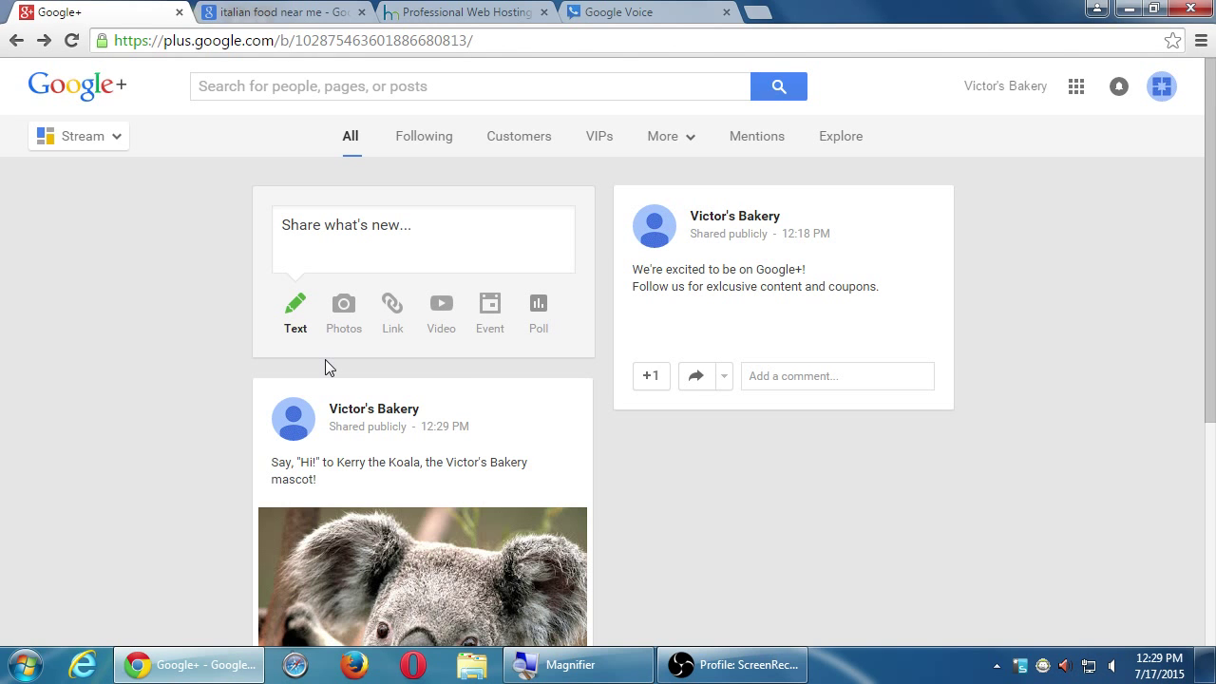
{"action": "scroll", "coordinate": [783, 342], "scroll_direction": "down", "scroll_amount": 3}
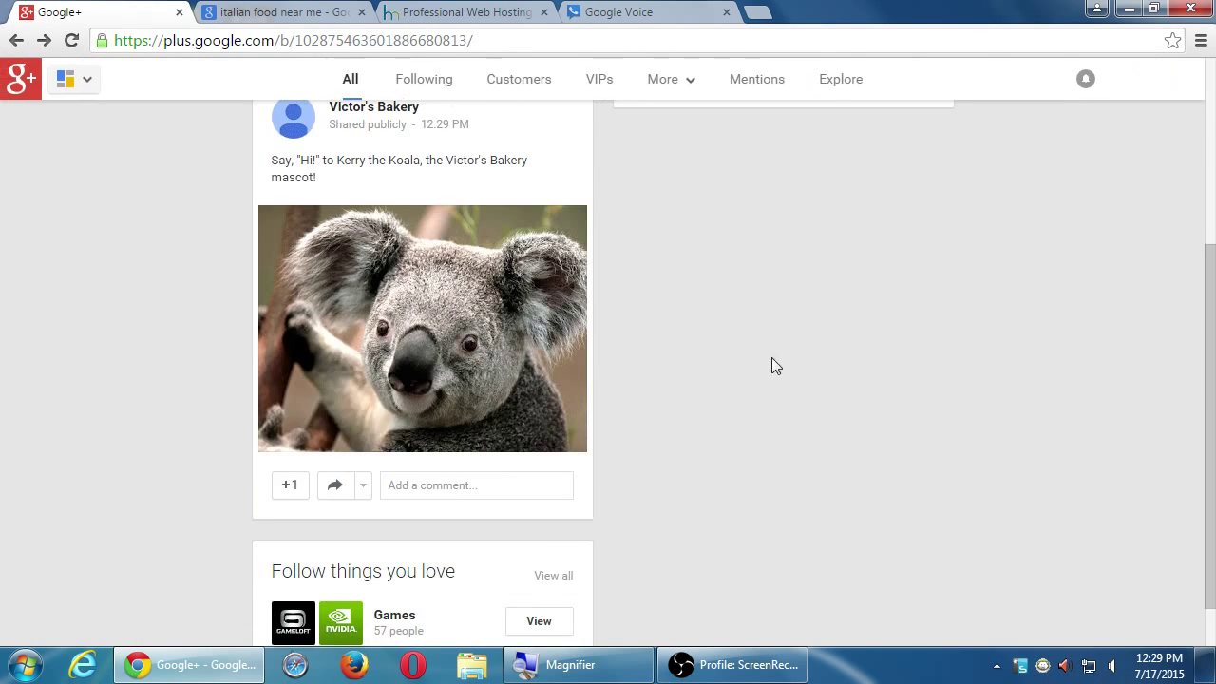
{"action": "scroll", "coordinate": [740, 370], "scroll_direction": "up", "scroll_amount": 3}
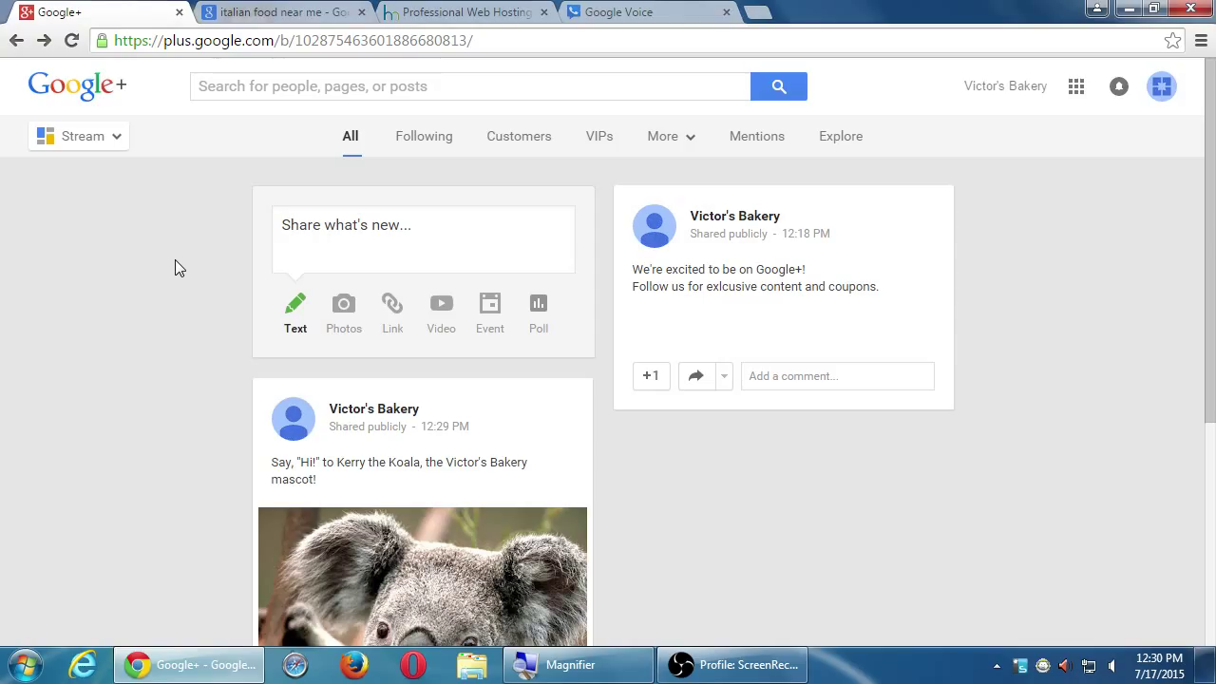
{"action": "scroll", "coordinate": [143, 342], "scroll_direction": "down", "scroll_amount": 2}
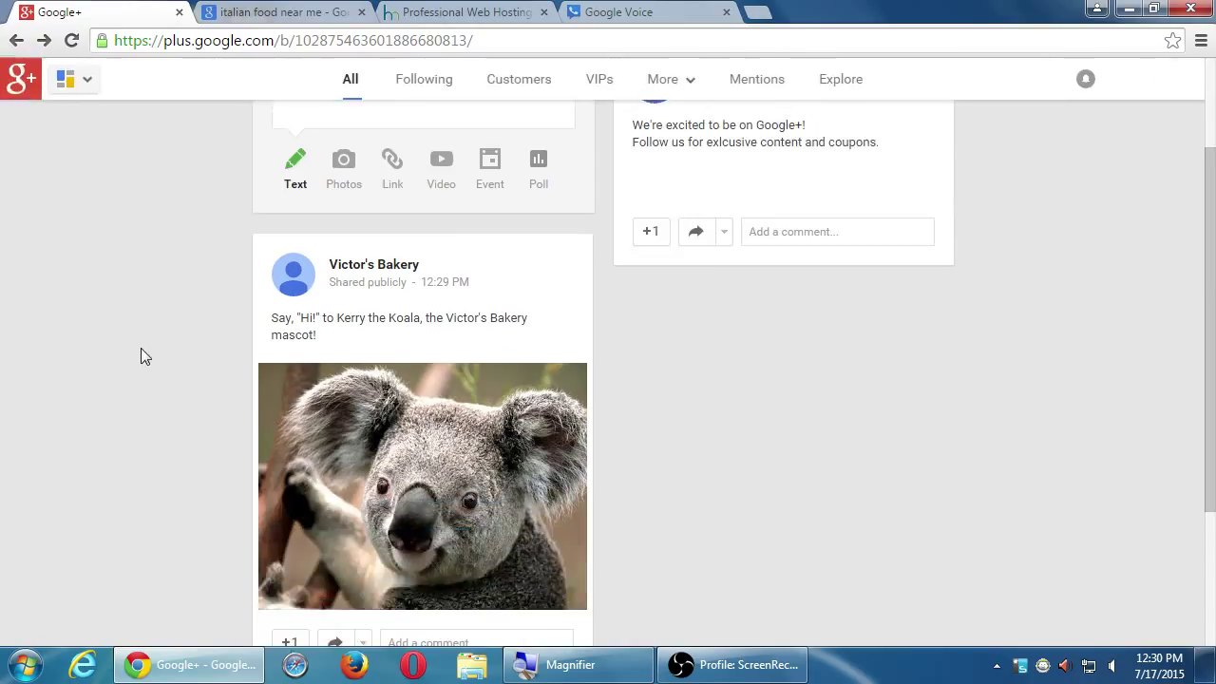
{"action": "scroll", "coordinate": [147, 357], "scroll_direction": "down", "scroll_amount": 2}
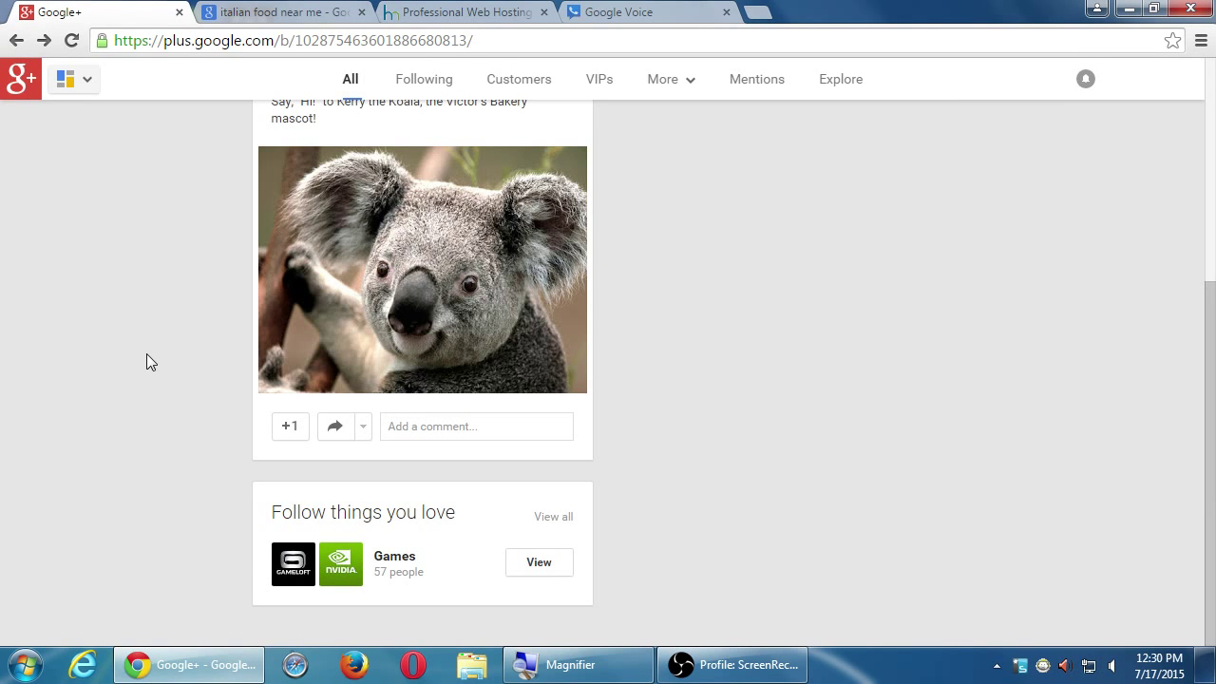
{"action": "scroll", "coordinate": [146, 355], "scroll_direction": "up", "scroll_amount": 4}
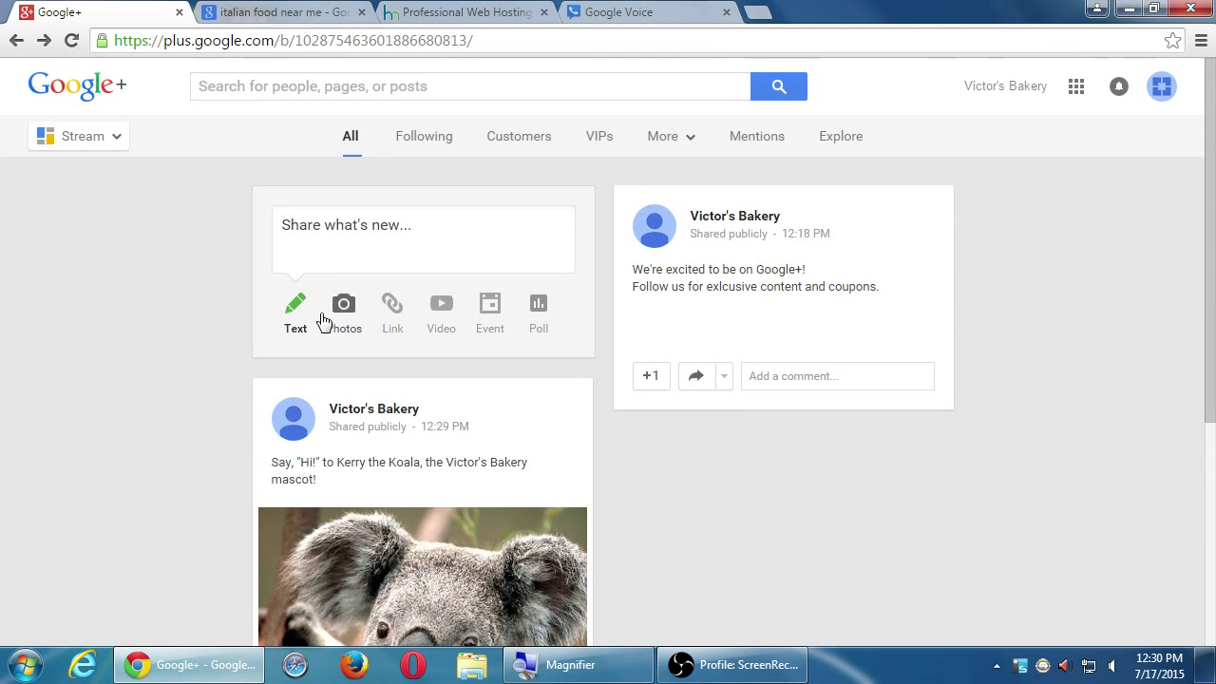
- Write a text post reading 'Sale this Sunday!' and 'Visit us on Main Street.' on two lines
{"action": "left_click", "coordinate": [293, 308]}
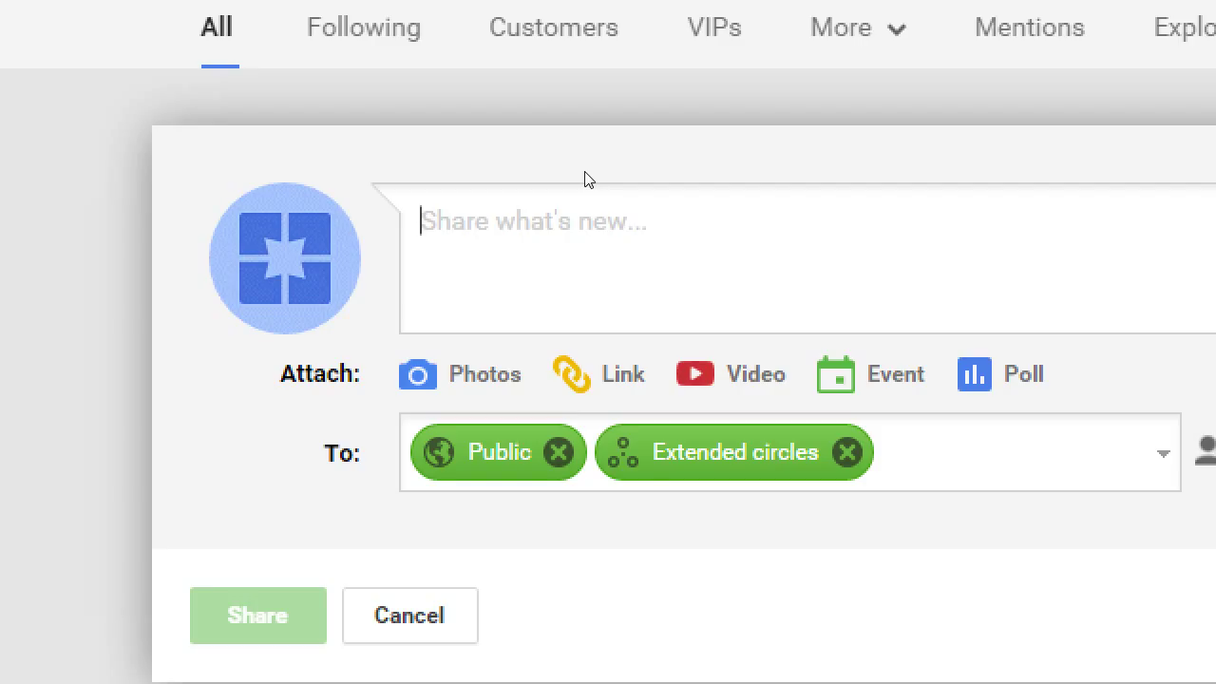
{"action": "type", "text": "Sale this S"}
{"action": "type", "text": "und"}
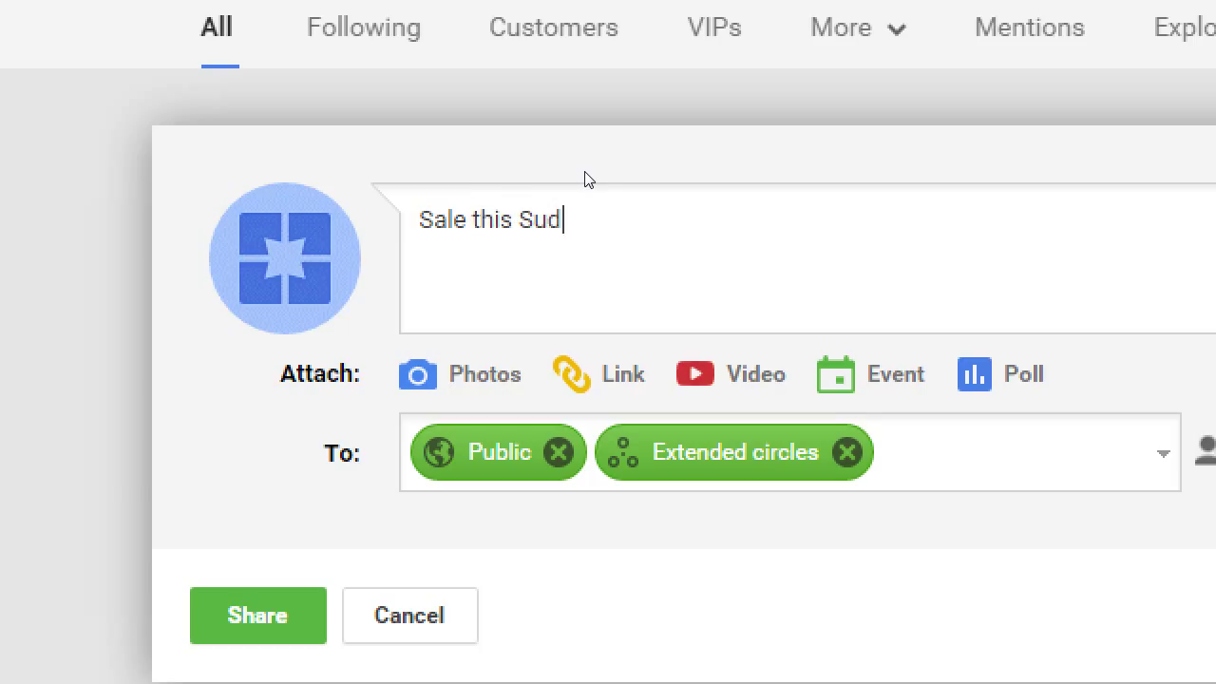
{"action": "key", "text": "BackSpace"}
{"action": "type", "text": "nday!"}
{"action": "key", "text": "Return"}
{"action": "type", "text": "Visit us"}
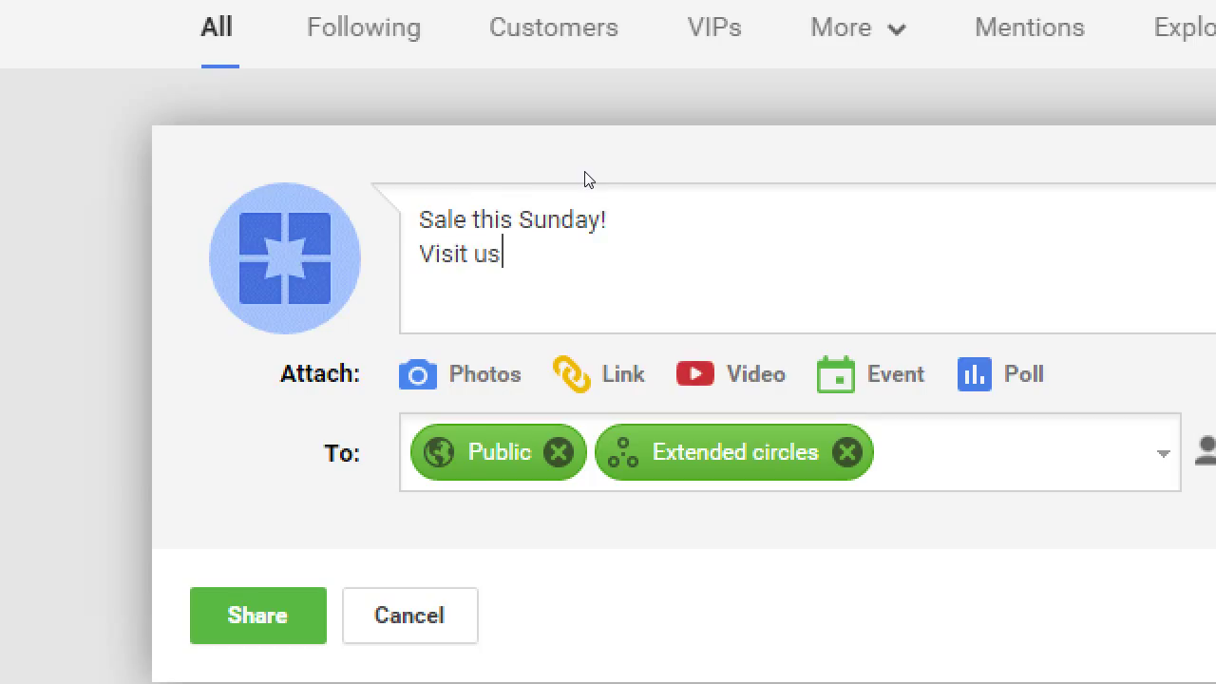
{"action": "type", "text": " on Main Street."}
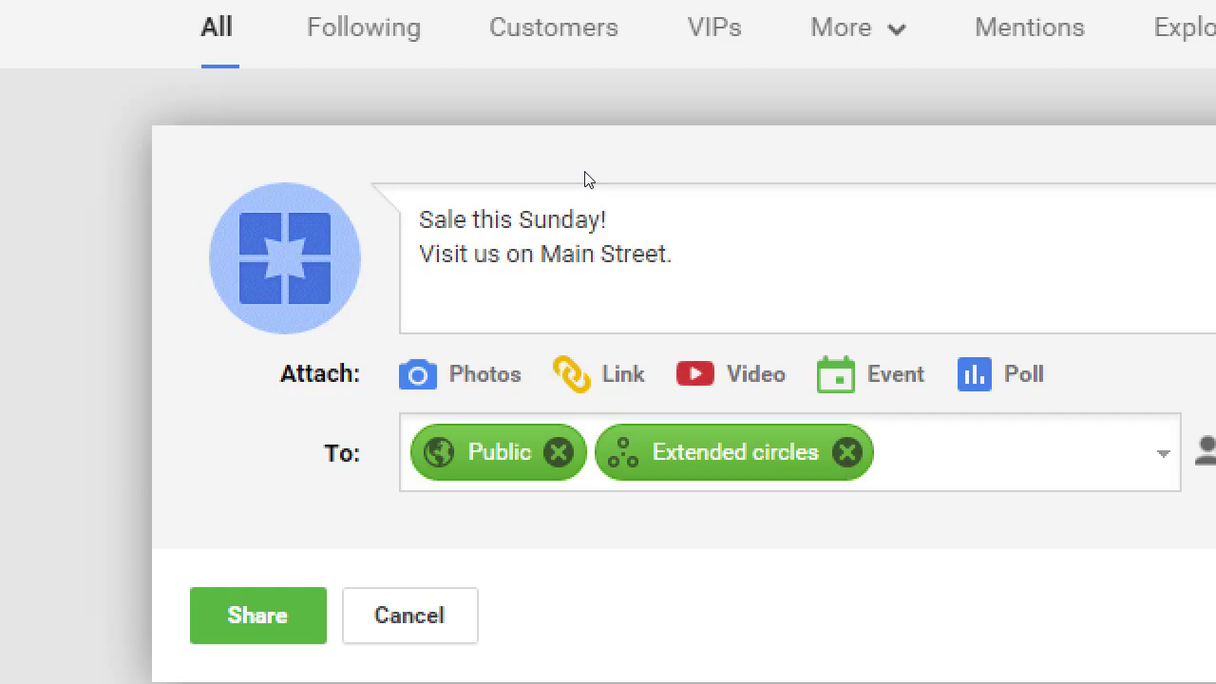
{"action": "key", "text": "Up"}
{"action": "key", "text": "Left"}
{"action": "key", "text": "Left"}
{"action": "key", "text": "Left"}
{"action": "key", "text": "Left"}
{"action": "key", "text": "Left"}
- Wrap Sale in asterisks for bold and Main Street in underscores for italic
{"action": "key", "text": "Home"}
{"action": "type", "text": "*"}
{"action": "key", "text": "Right"}
{"action": "key", "text": "Right"}
{"action": "key", "text": "Right"}
{"action": "key", "text": "Right"}
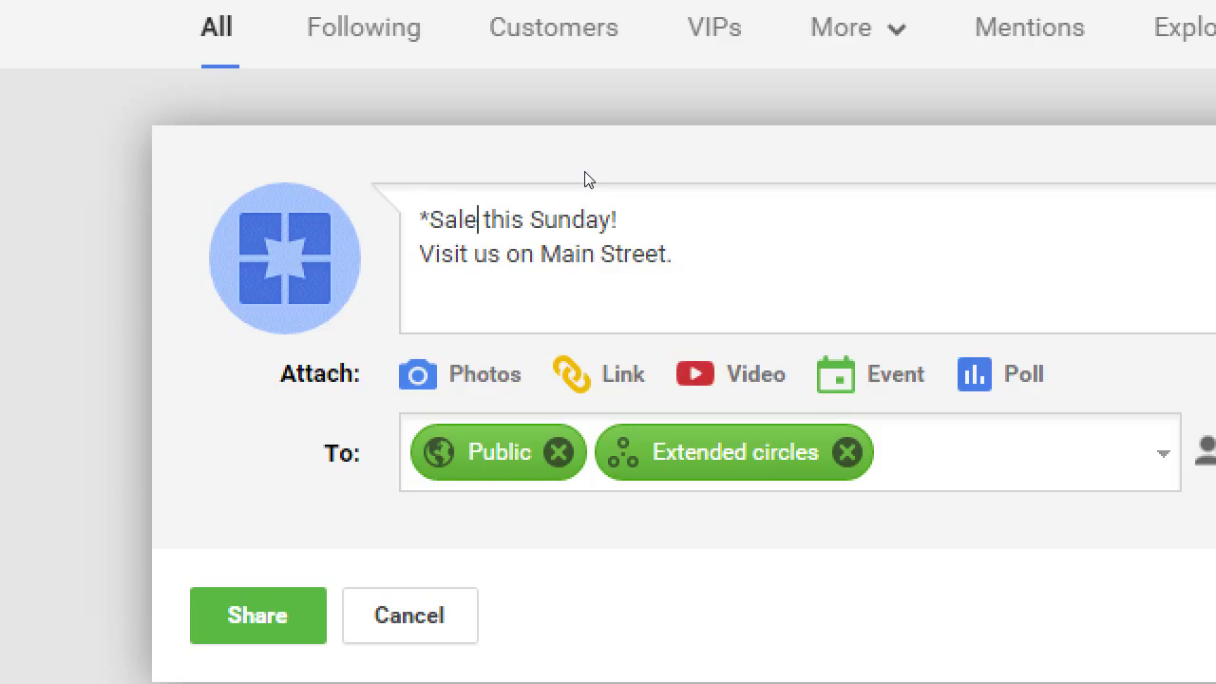
{"action": "type", "text": "*"}
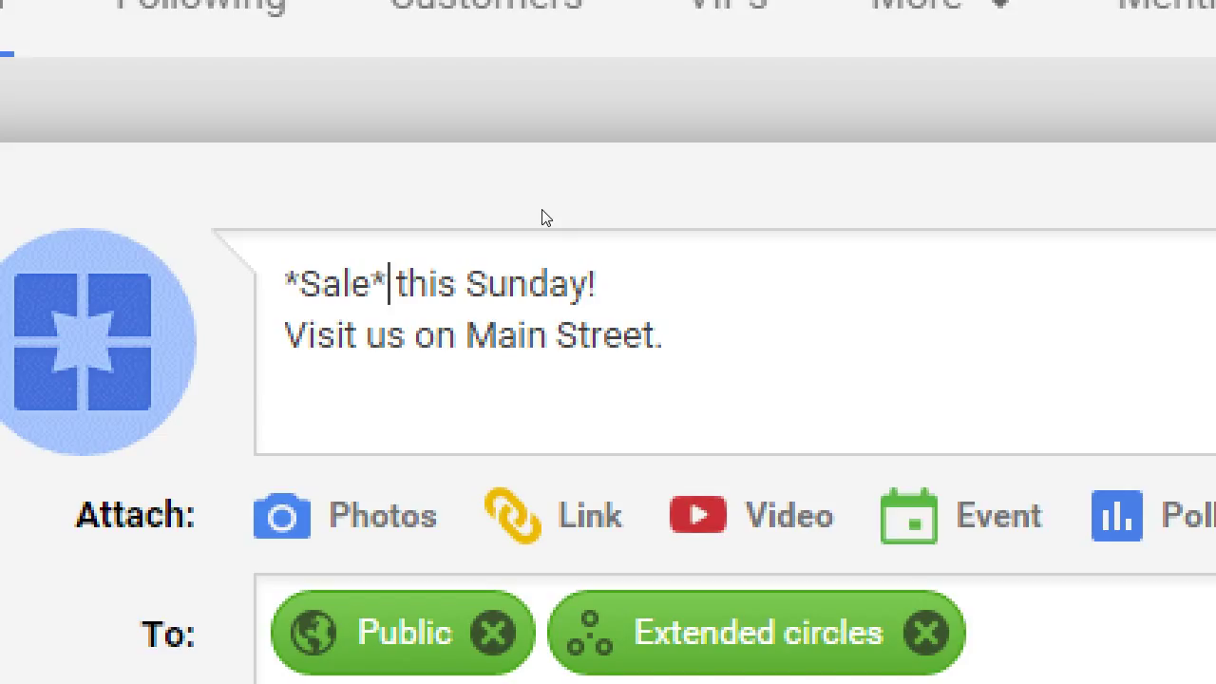
{"action": "key", "text": "Down"}
{"action": "key", "text": "Right"}
{"action": "key", "text": "Right"}
{"action": "key", "text": "Right"}
{"action": "key", "text": "Right"}
{"action": "type", "text": "_"}
{"action": "key", "text": "Right"}
{"action": "key", "text": "Right"}
{"action": "key", "text": "Right"}
{"action": "key", "text": "Right"}
{"action": "key", "text": "Right"}
{"action": "key", "text": "Right"}
{"action": "key", "text": "Right"}
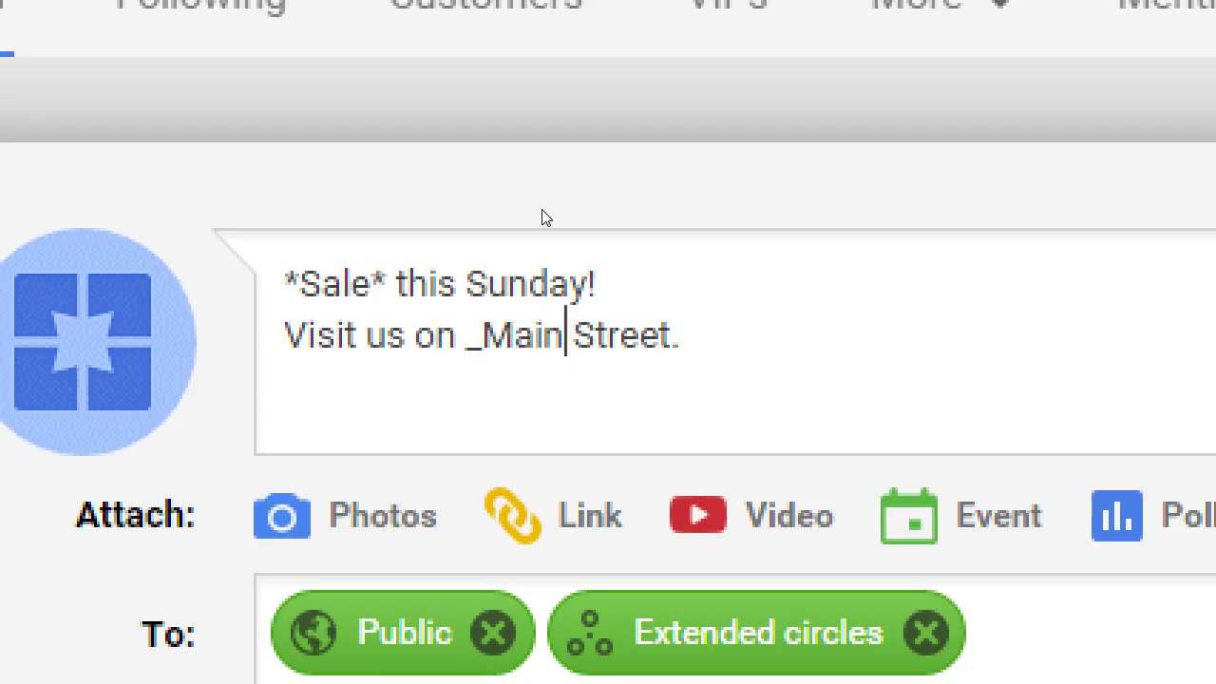
{"action": "key", "text": "Right"}
{"action": "key", "text": "Right"}
{"action": "key", "text": "Right"}
{"action": "key", "text": "Right"}
{"action": "key", "text": "Right"}
{"action": "key", "text": "BackSpace"}
{"action": "type", "text": "_."}
- Add a third line 'Space is limited' enclosed in hyphens for strikethrough
{"action": "key", "text": "Return"}
{"action": "type", "text": "Space is lmi"}
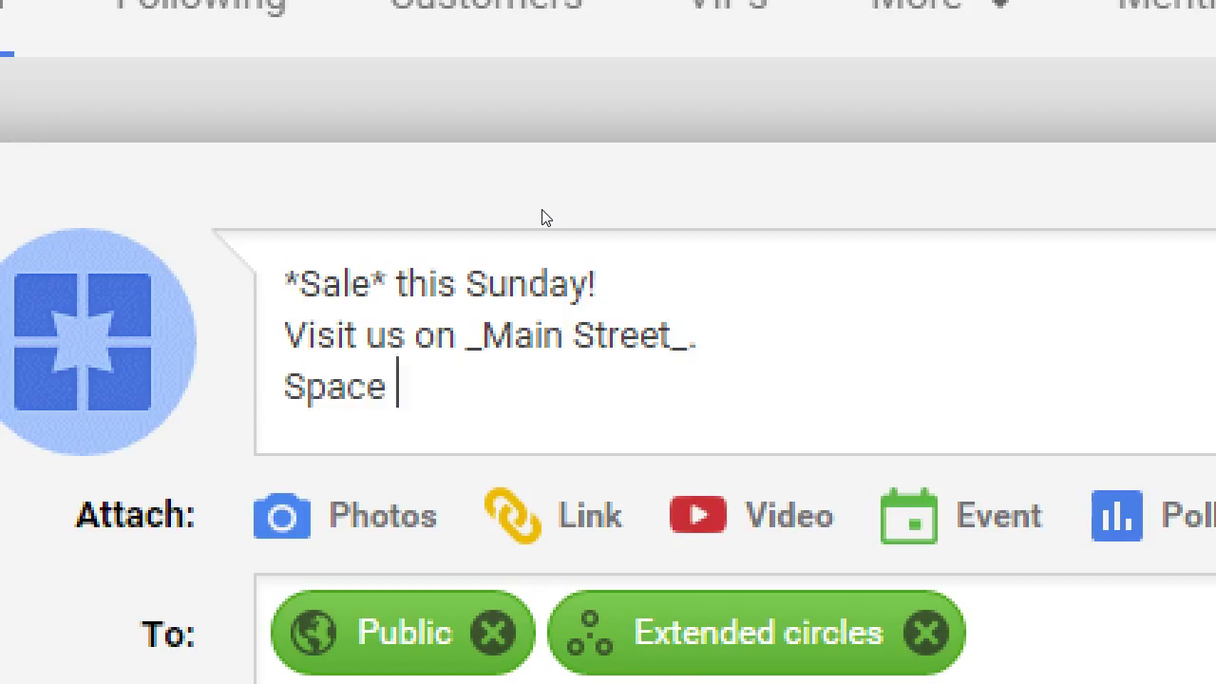
{"action": "key", "text": "BackSpace"}
{"action": "key", "text": "BackSpace"}
{"action": "type", "text": "imited"}
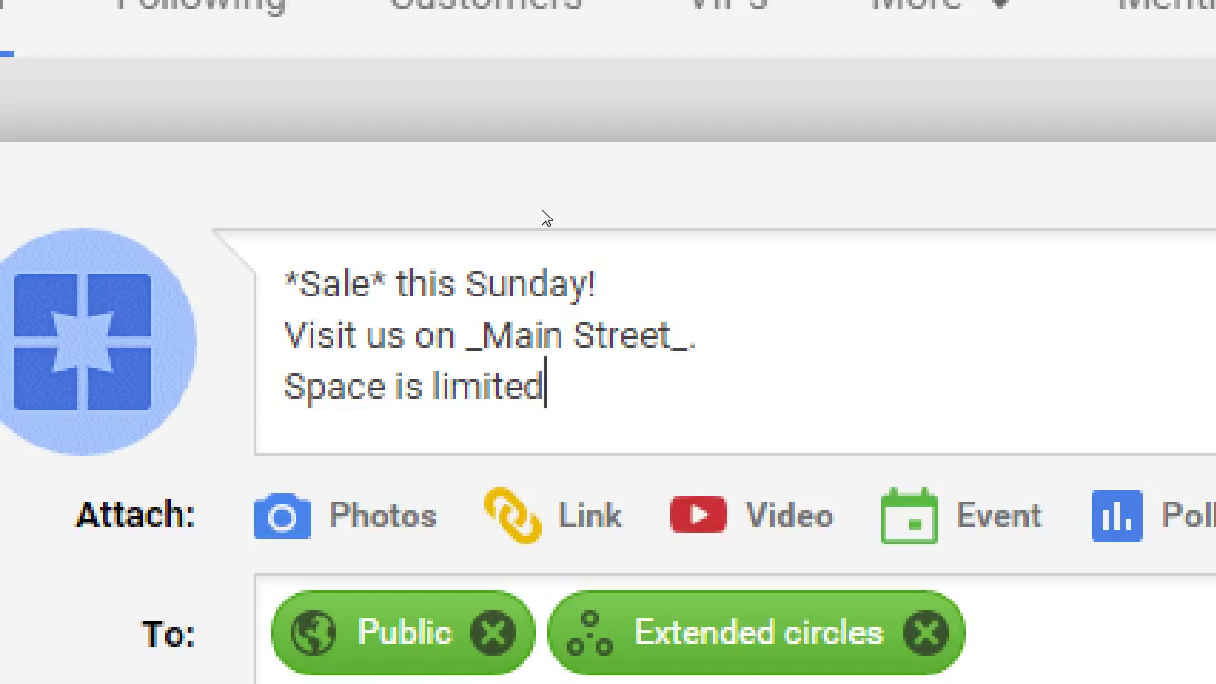
{"action": "key", "text": "Home"}
{"action": "type", "text": "-"}
{"action": "key", "text": "End"}
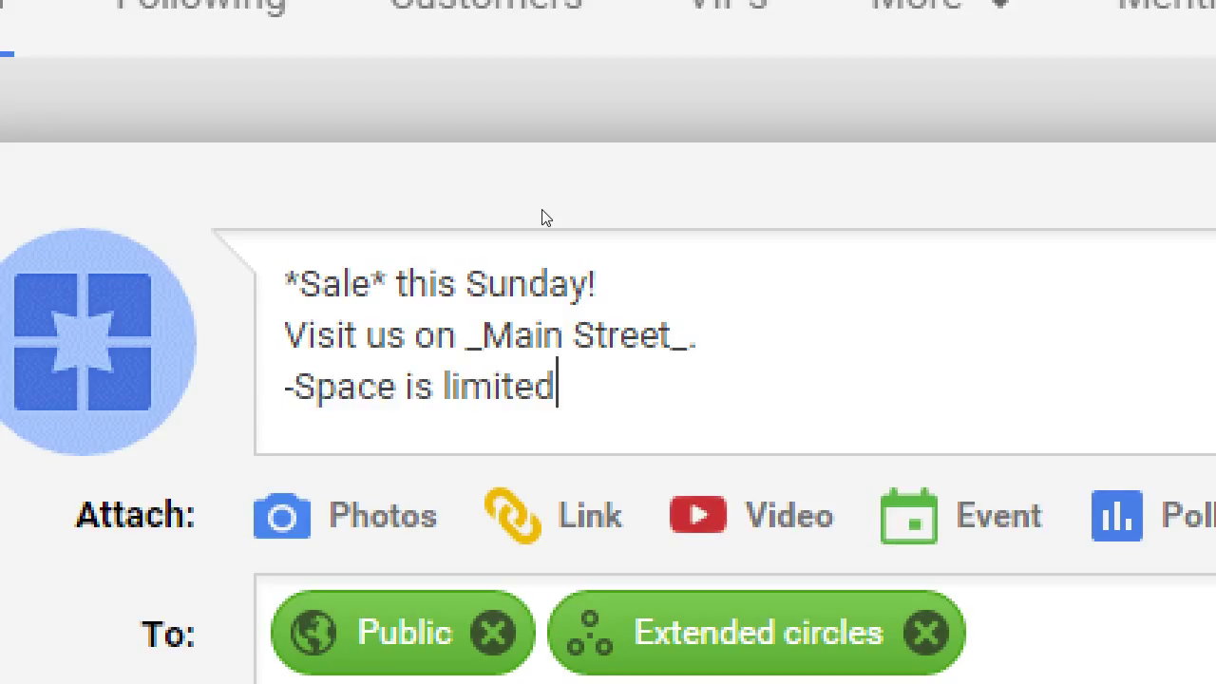
{"action": "type", "text": "-"}
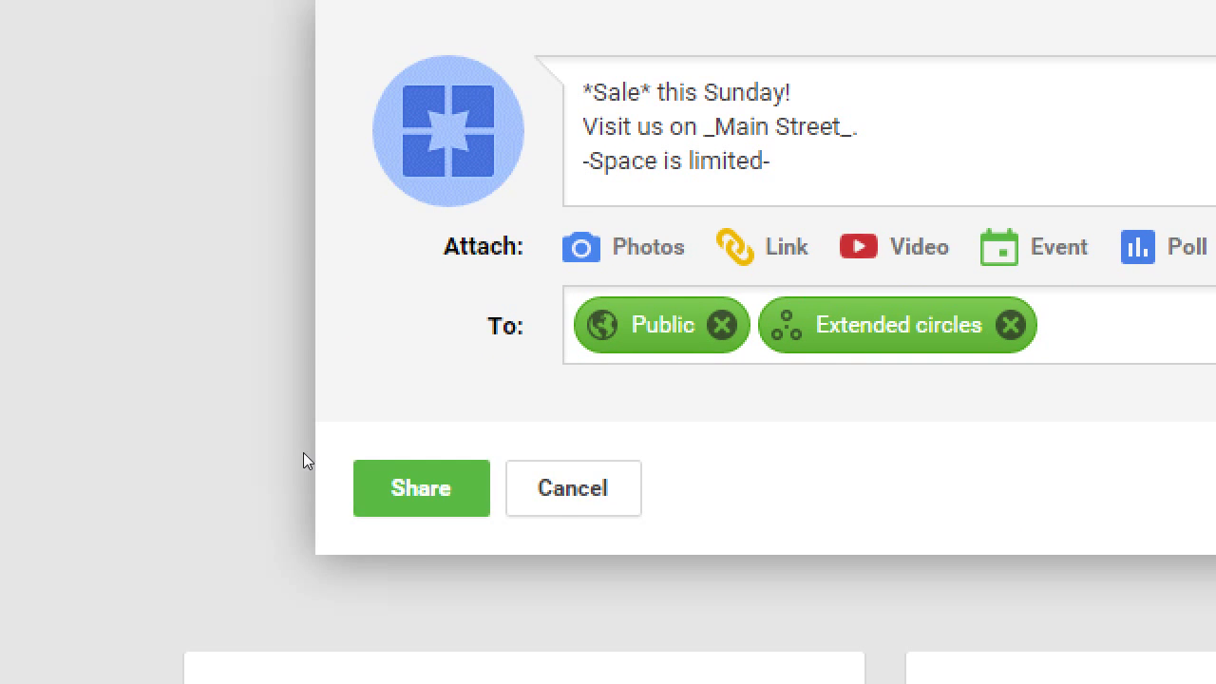
- Share the formatted sale announcement publicly
{"action": "left_click", "coordinate": [361, 464]}
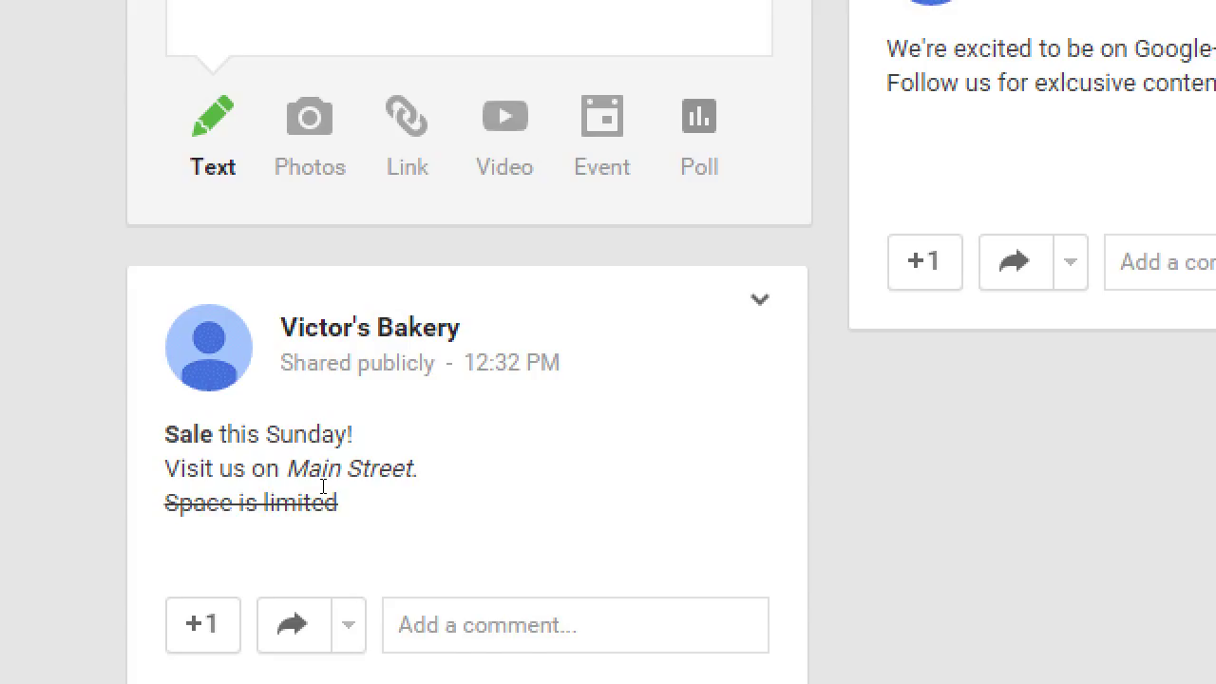
{"action": "left_click", "coordinate": [310, 119]}
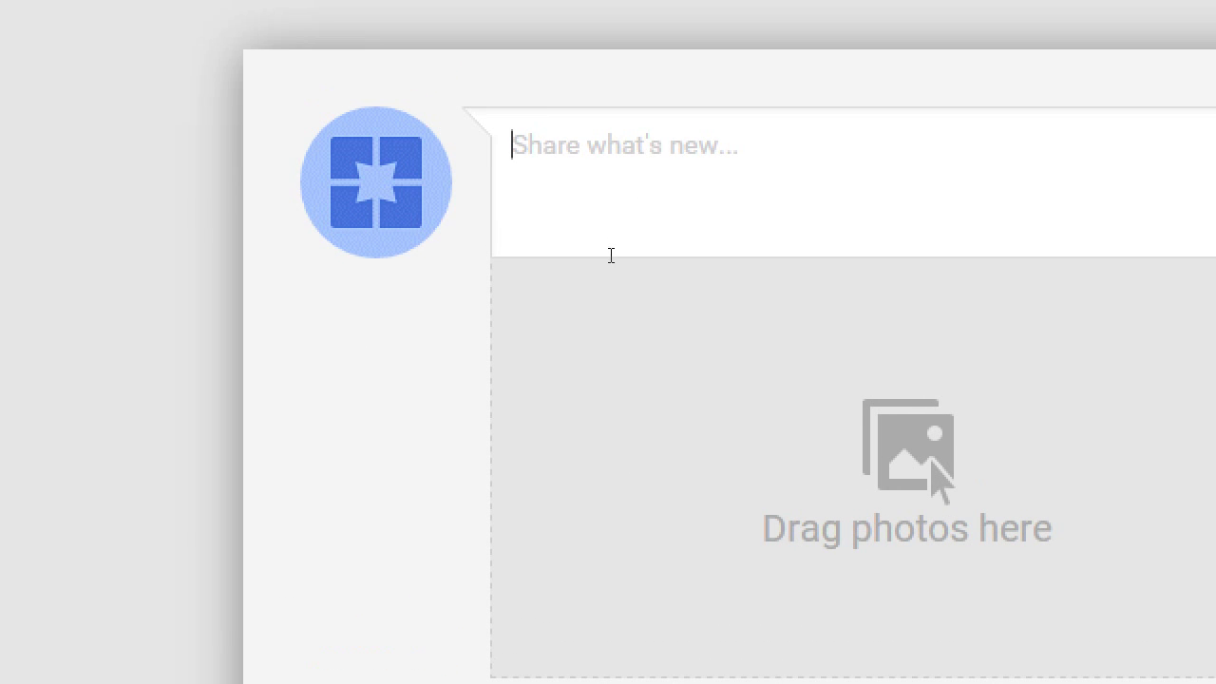
{"action": "type", "text": "vdxxvxcvvxczvcx"}
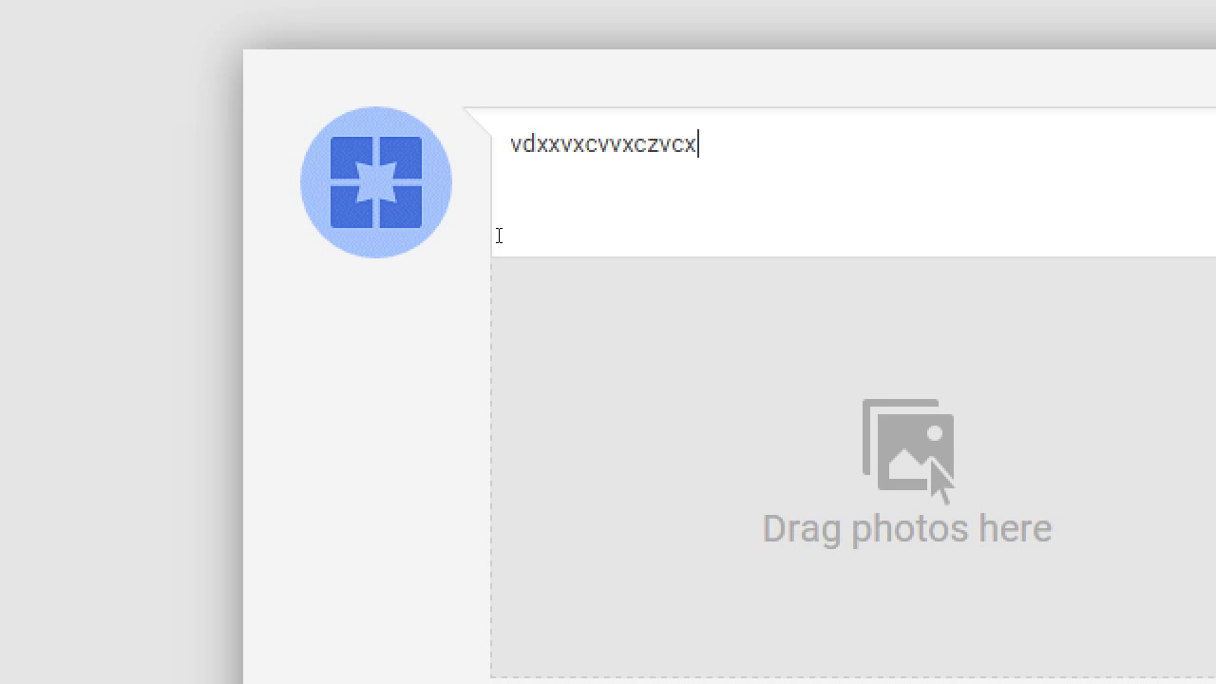
{"action": "key", "text": "ctrl+a"}
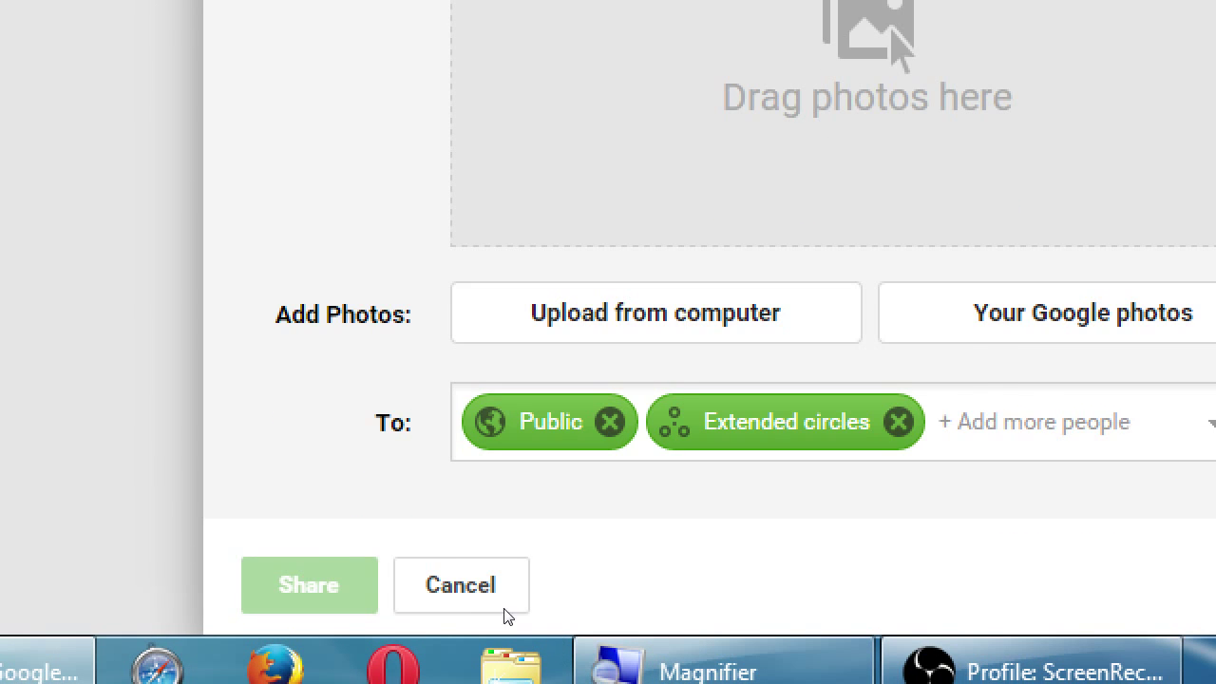
{"action": "left_click", "coordinate": [471, 601]}
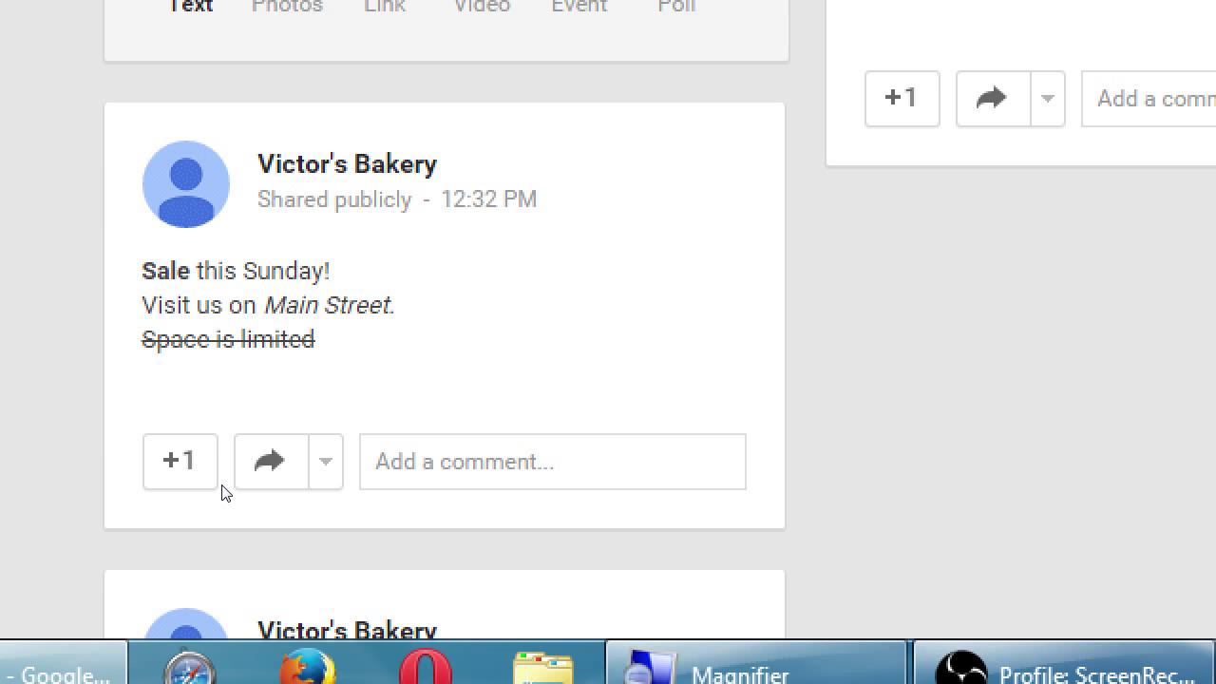
{"action": "key", "text": "super+minus"}
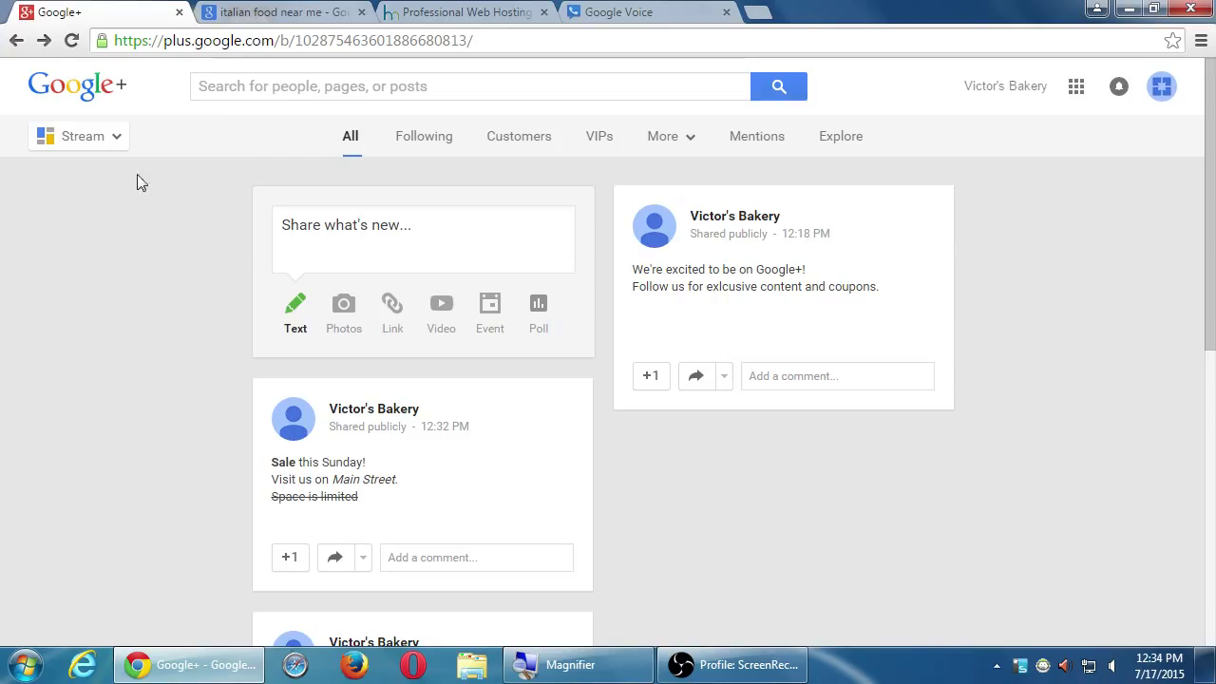
{"action": "mouse_move", "coordinate": [100, 142]}
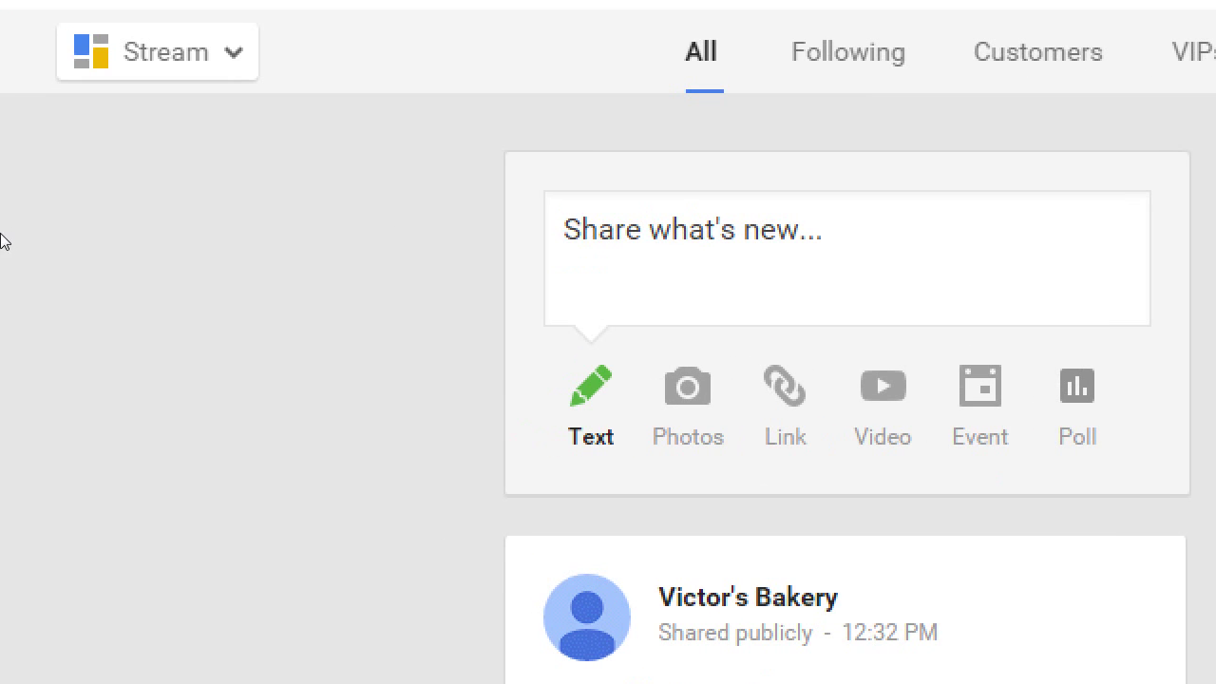
- Go to the Communities page from the Stream navigation menu
{"action": "mouse_move", "coordinate": [72, 154]}
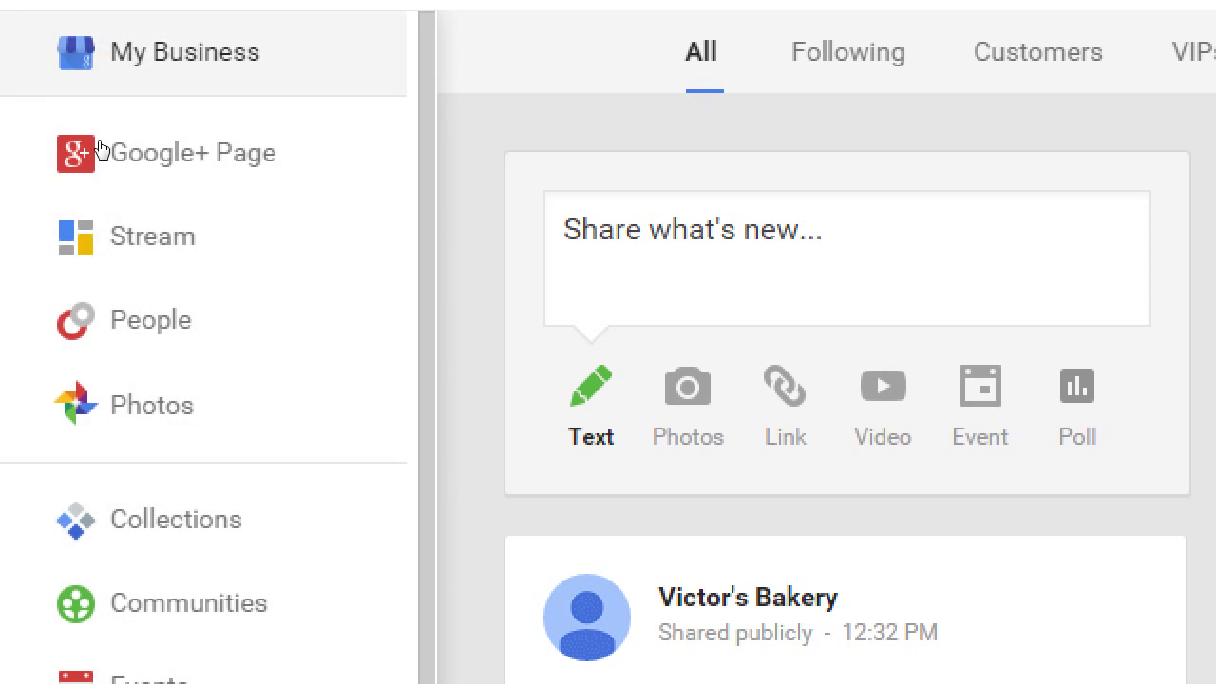
{"action": "key", "text": "Down"}
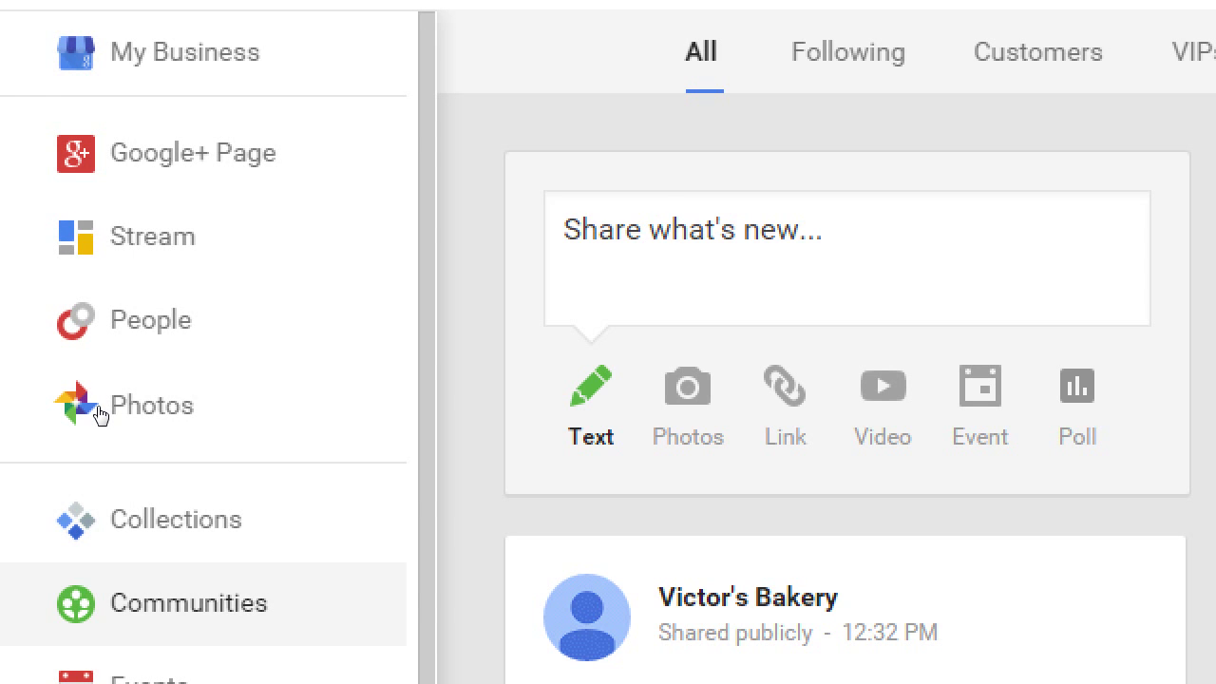
{"action": "key", "text": "Return"}
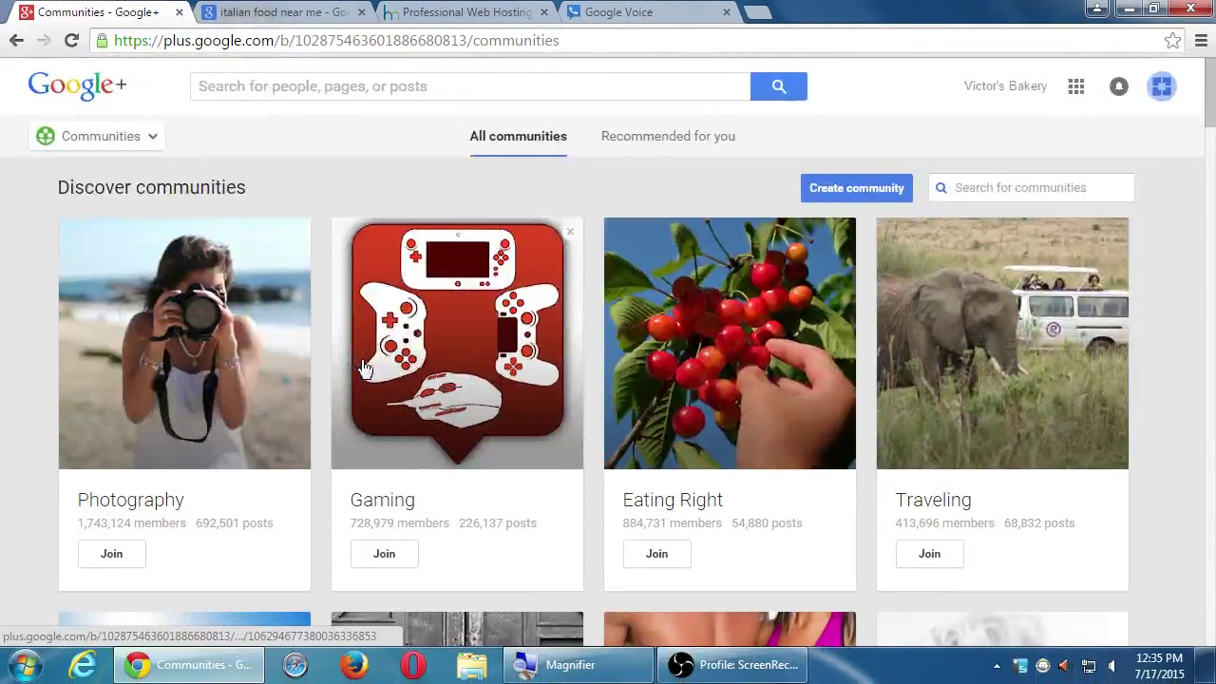
{"action": "scroll", "coordinate": [12, 483], "scroll_direction": "down", "scroll_amount": 1}
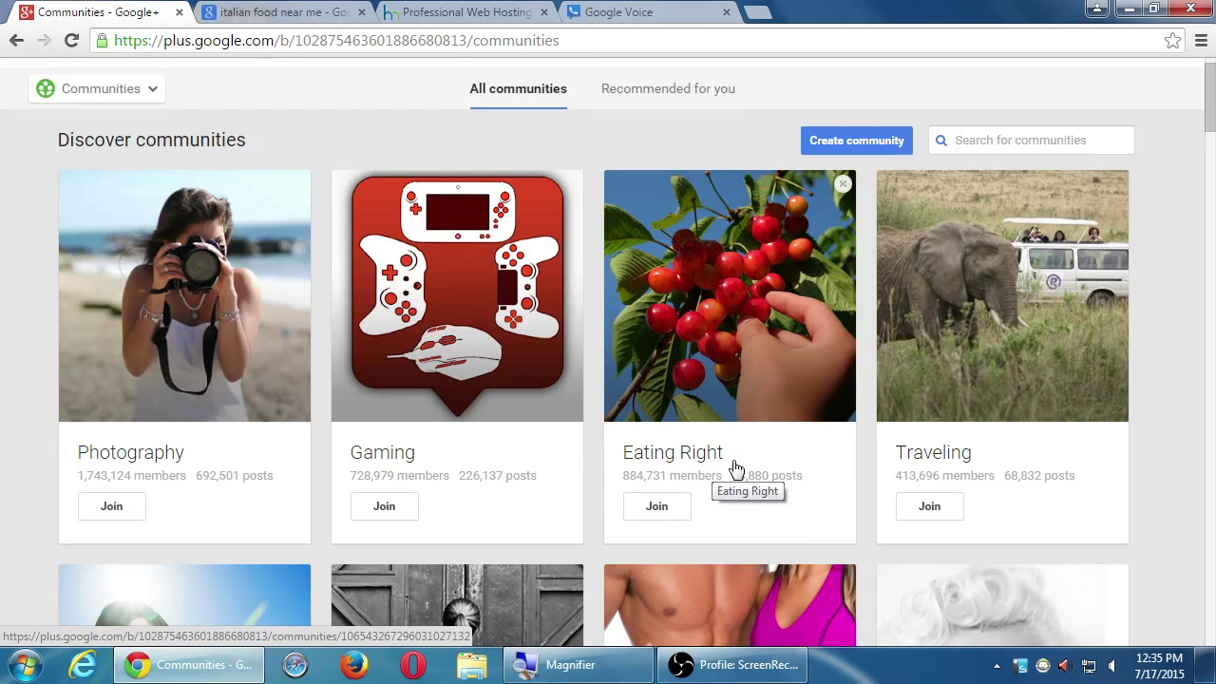
{"action": "scroll", "coordinate": [784, 527], "scroll_direction": "down", "scroll_amount": 3}
{"action": "scroll", "coordinate": [788, 526], "scroll_direction": "up", "scroll_amount": 3}
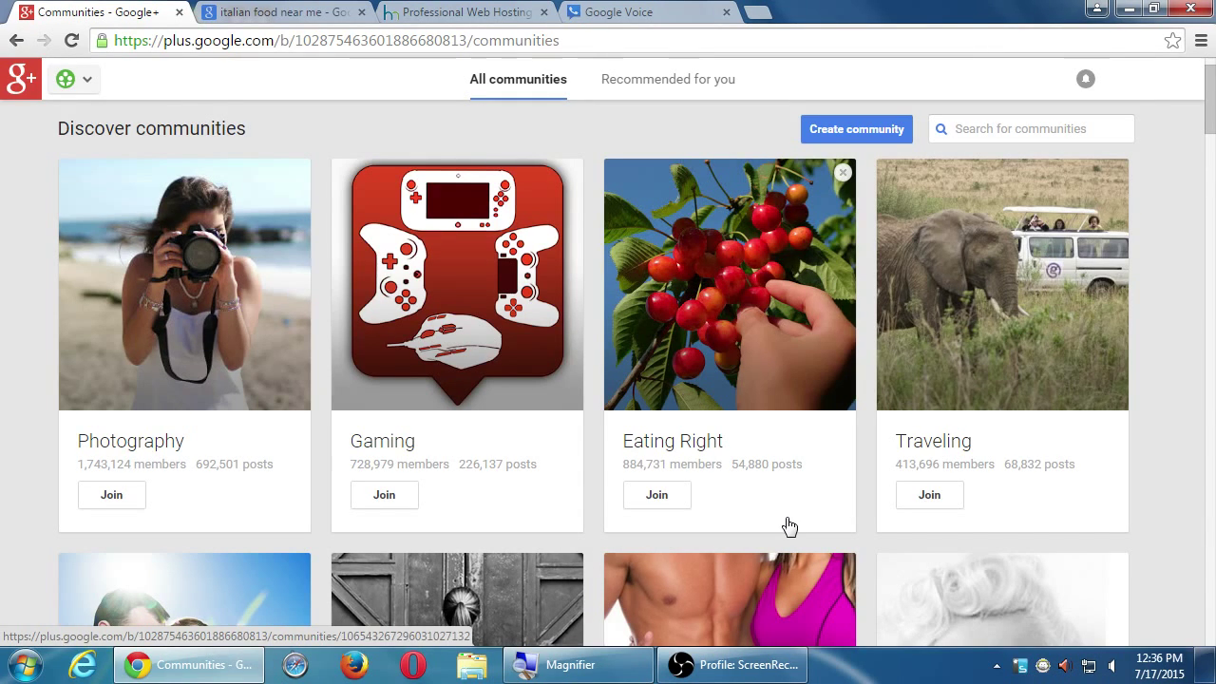
{"action": "scroll", "coordinate": [789, 526], "scroll_direction": "up", "scroll_amount": 1}
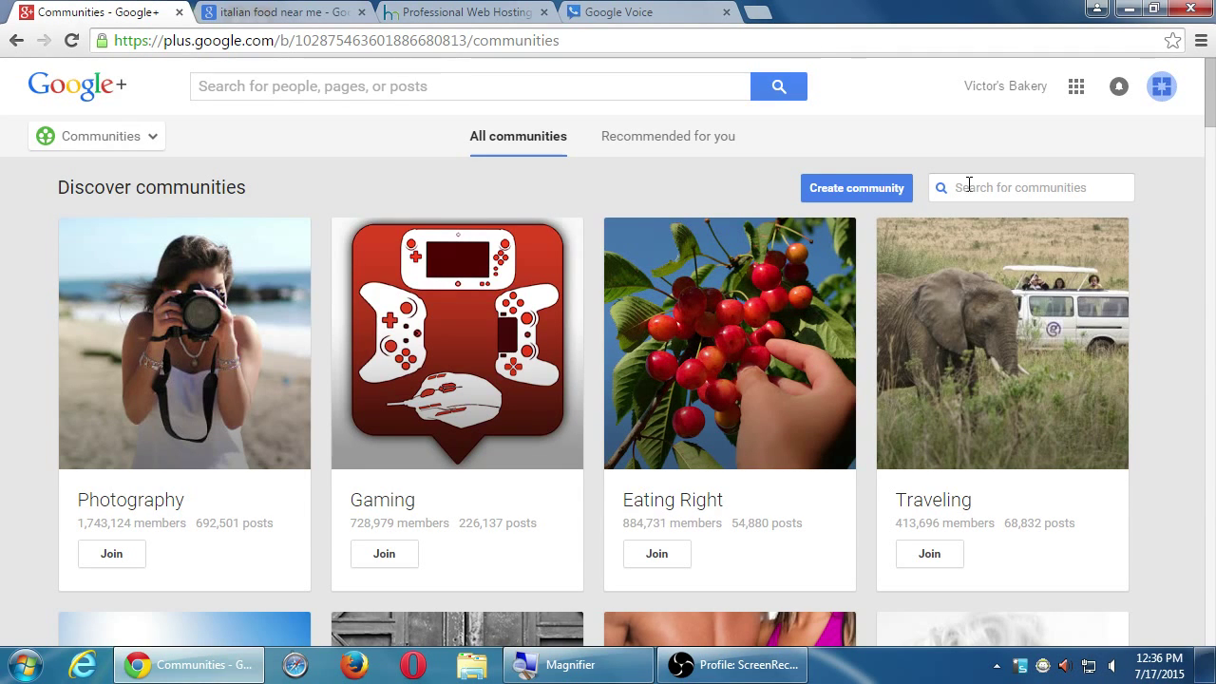
{"action": "scroll", "coordinate": [918, 211], "scroll_direction": "down", "scroll_amount": 10}
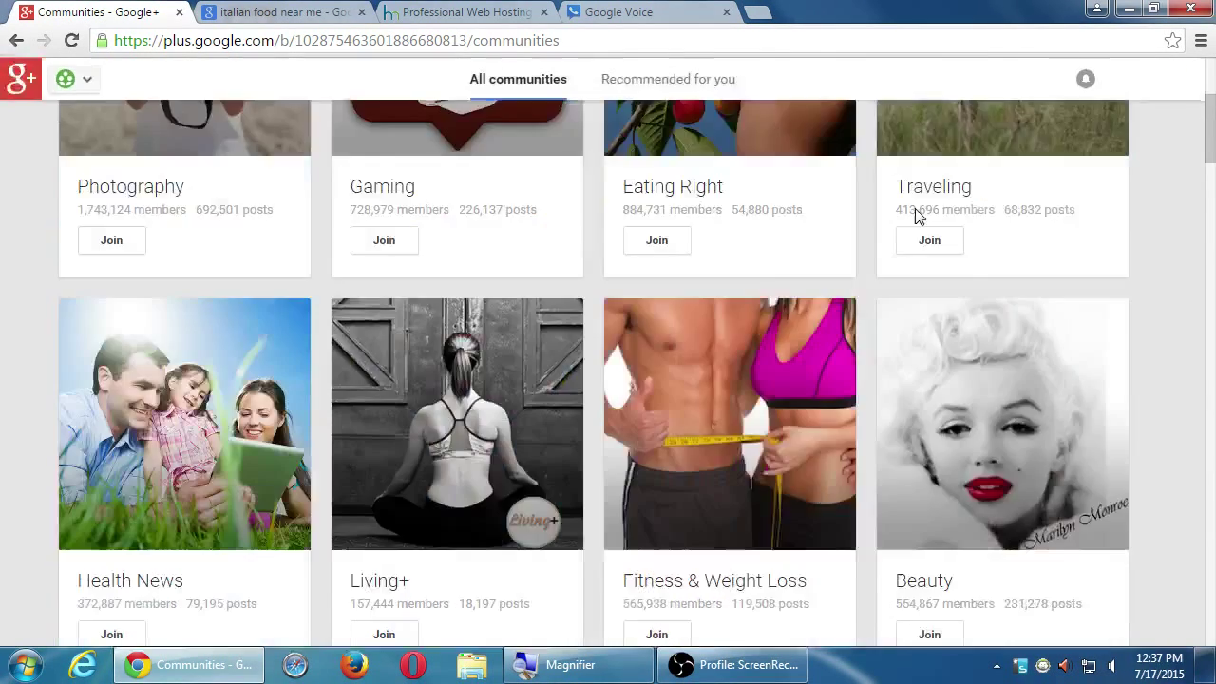
{"action": "scroll", "coordinate": [917, 213], "scroll_direction": "up", "scroll_amount": 10}
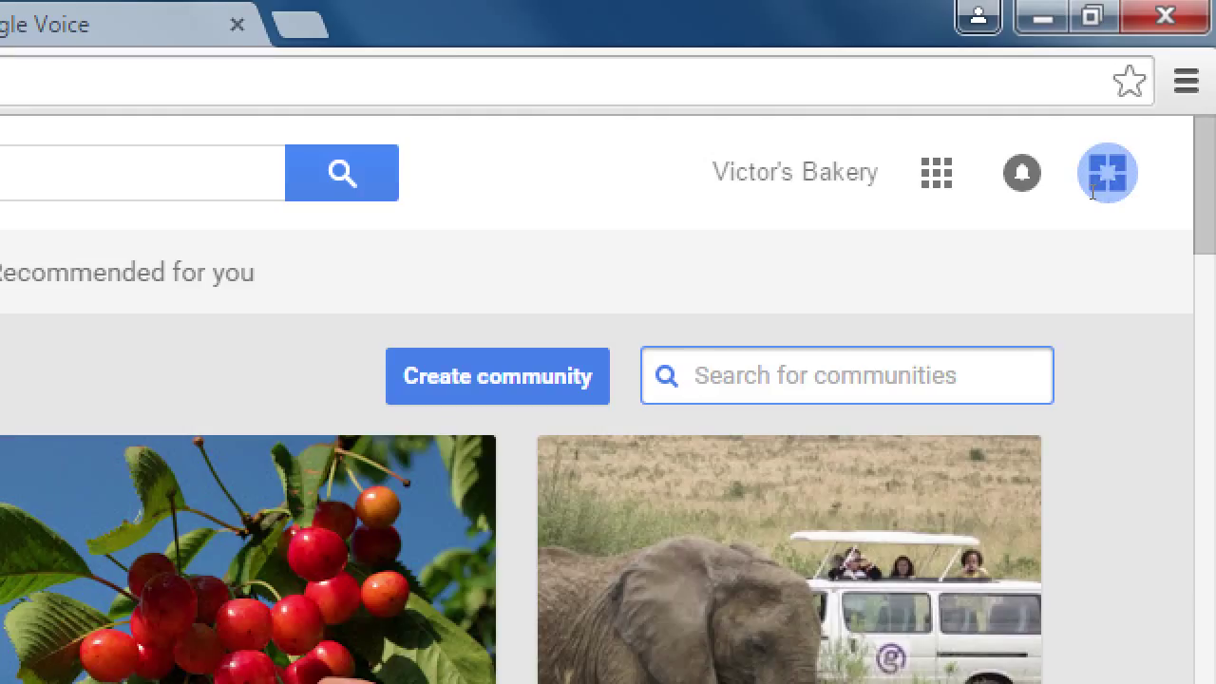
- Enter 'bakeries' in the Search for communities box
{"action": "type", "text": "bakeri"}
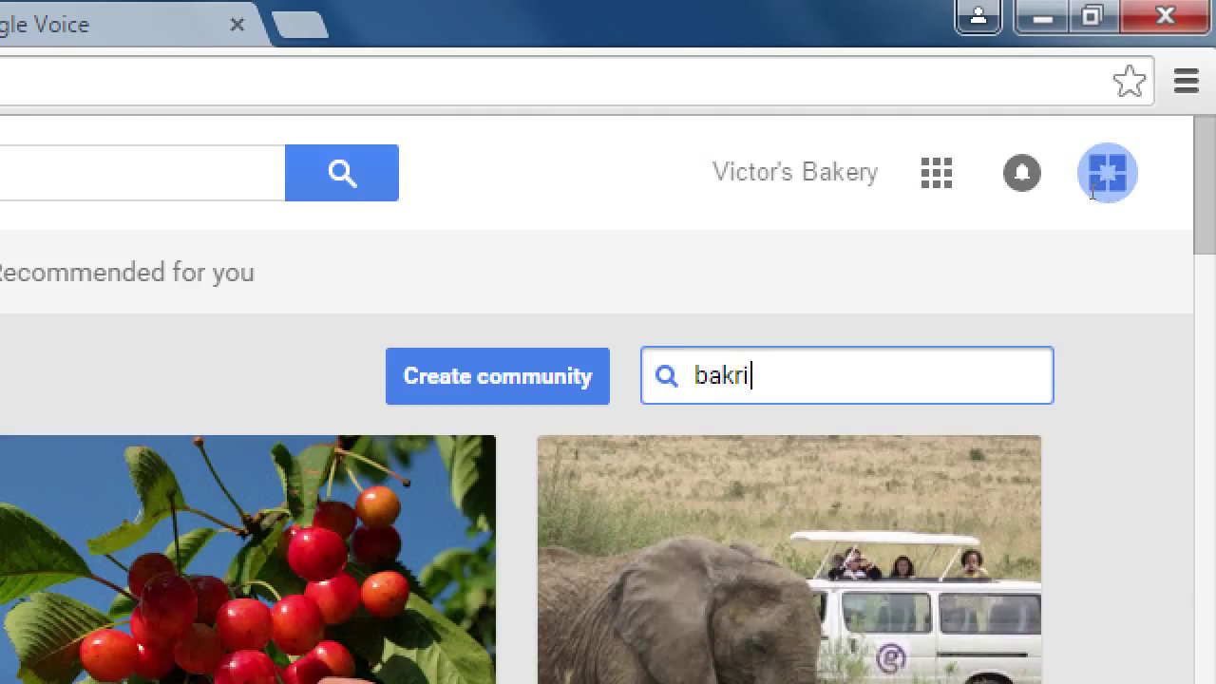
{"action": "type", "text": "es"}
{"action": "key", "text": "BackSpace"}
{"action": "key", "text": "BackSpace"}
{"action": "key", "text": "BackSpace"}
{"action": "key", "text": "BackSpace"}
{"action": "type", "text": "eries"}
- Run the 'bakeries' community search and browse results like Bakery, Goth Bakery and The Business Bakery
{"action": "key", "text": "Return"}
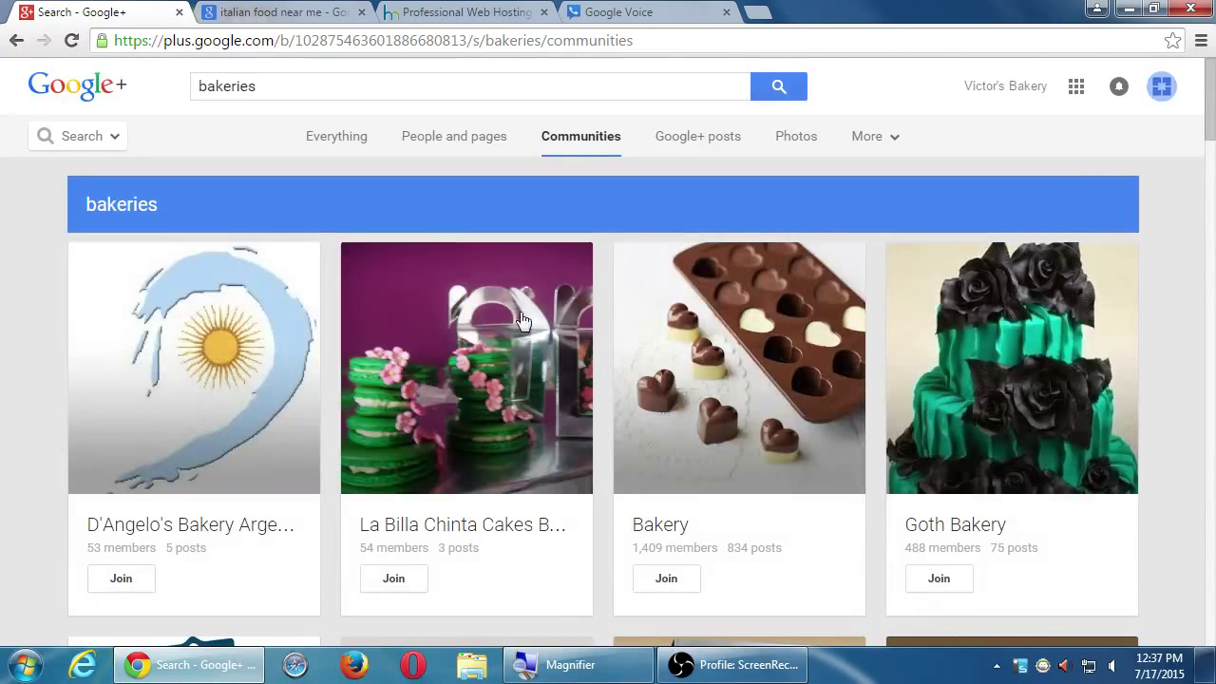
{"action": "scroll", "coordinate": [293, 564], "scroll_direction": "down", "scroll_amount": 1}
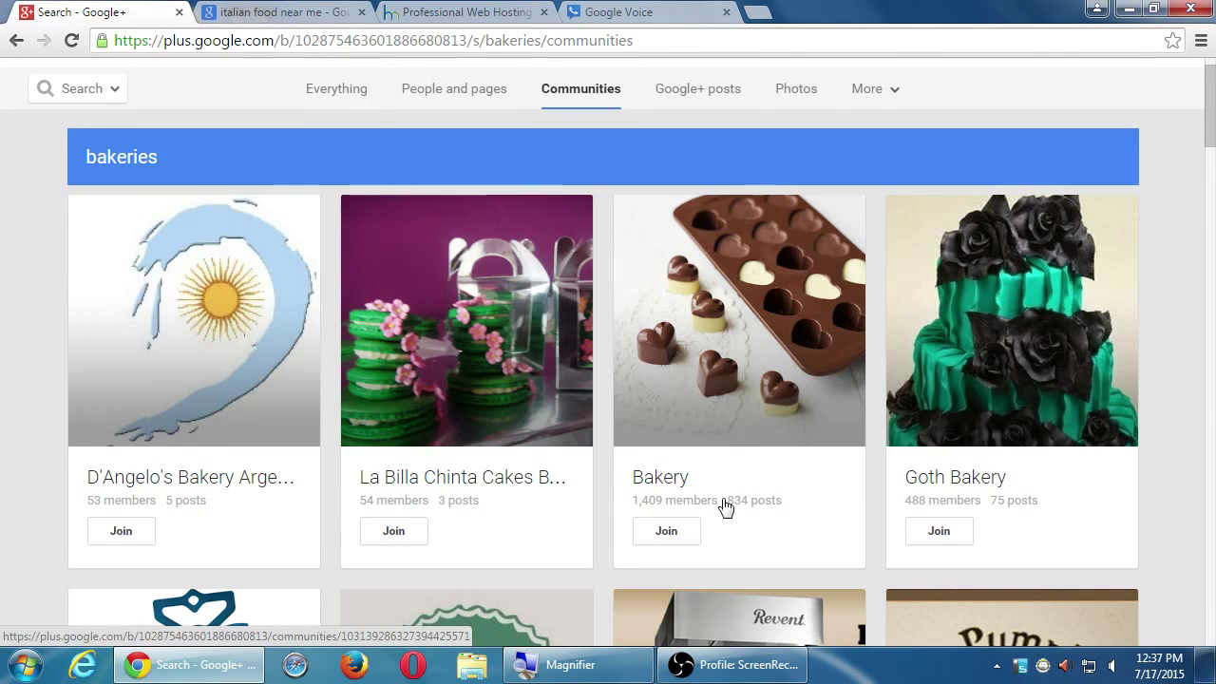
{"action": "scroll", "coordinate": [916, 490], "scroll_direction": "down", "scroll_amount": 2}
{"action": "scroll", "coordinate": [916, 490], "scroll_direction": "down", "scroll_amount": 3}
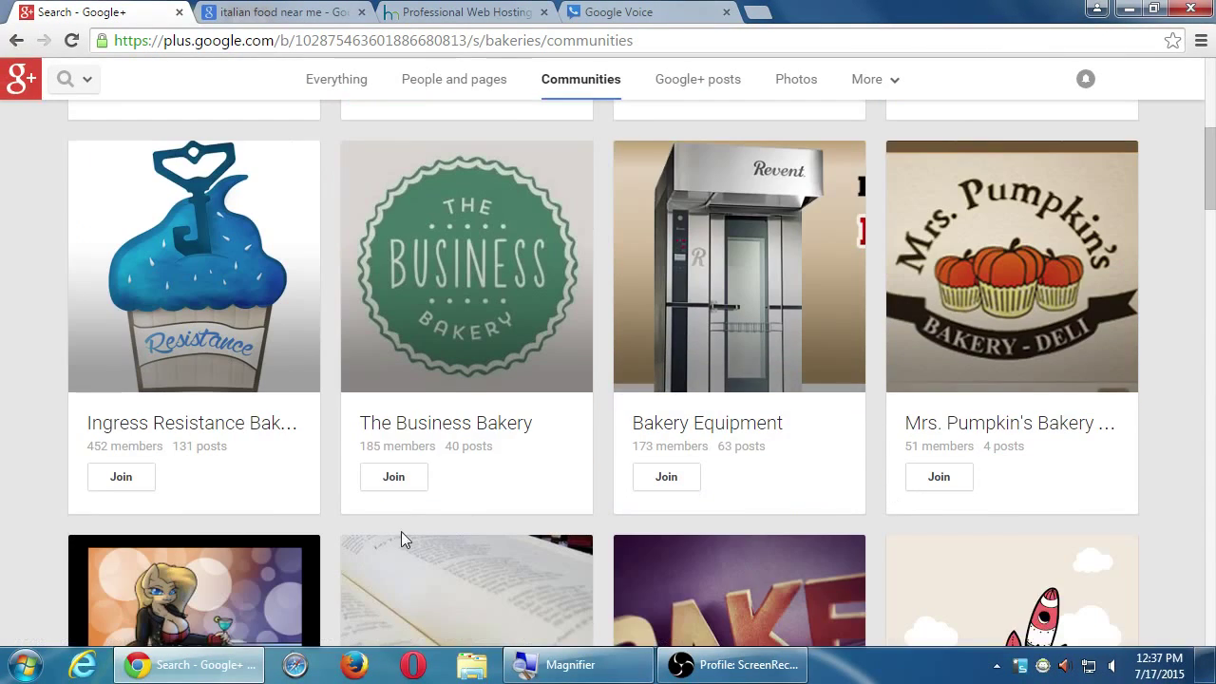
{"action": "scroll", "coordinate": [247, 490], "scroll_direction": "down", "scroll_amount": 2}
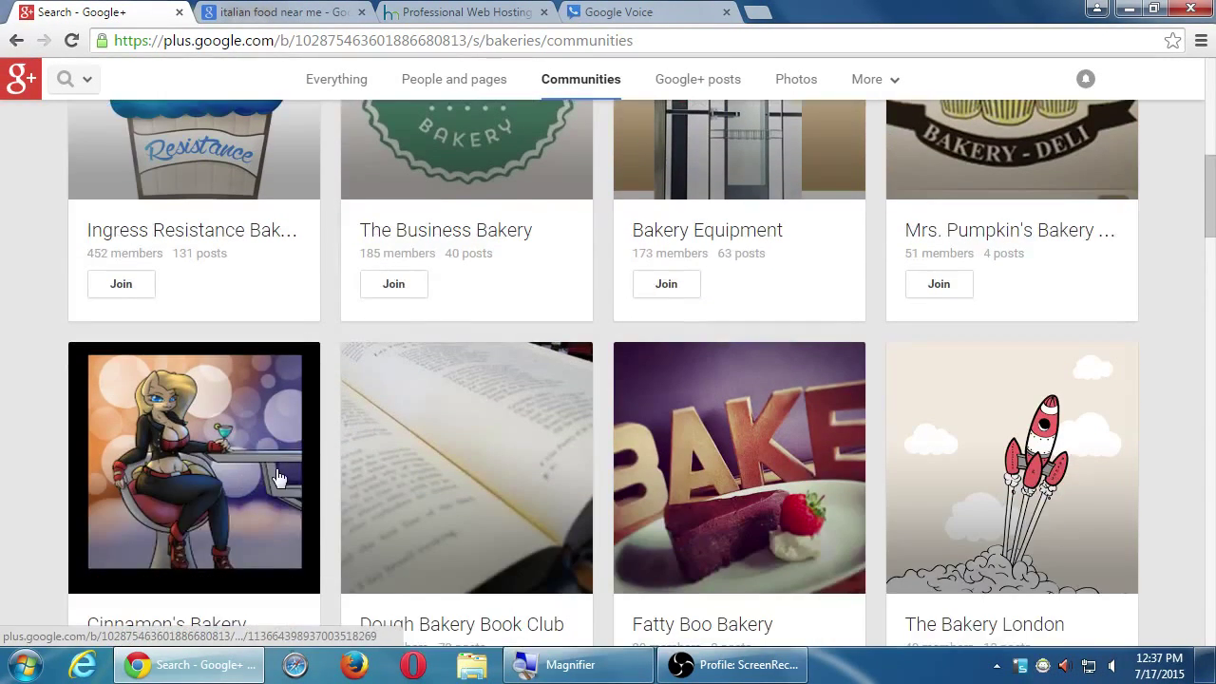
{"action": "scroll", "coordinate": [275, 485], "scroll_direction": "up", "scroll_amount": 3}
{"action": "scroll", "coordinate": [285, 494], "scroll_direction": "up", "scroll_amount": 5}
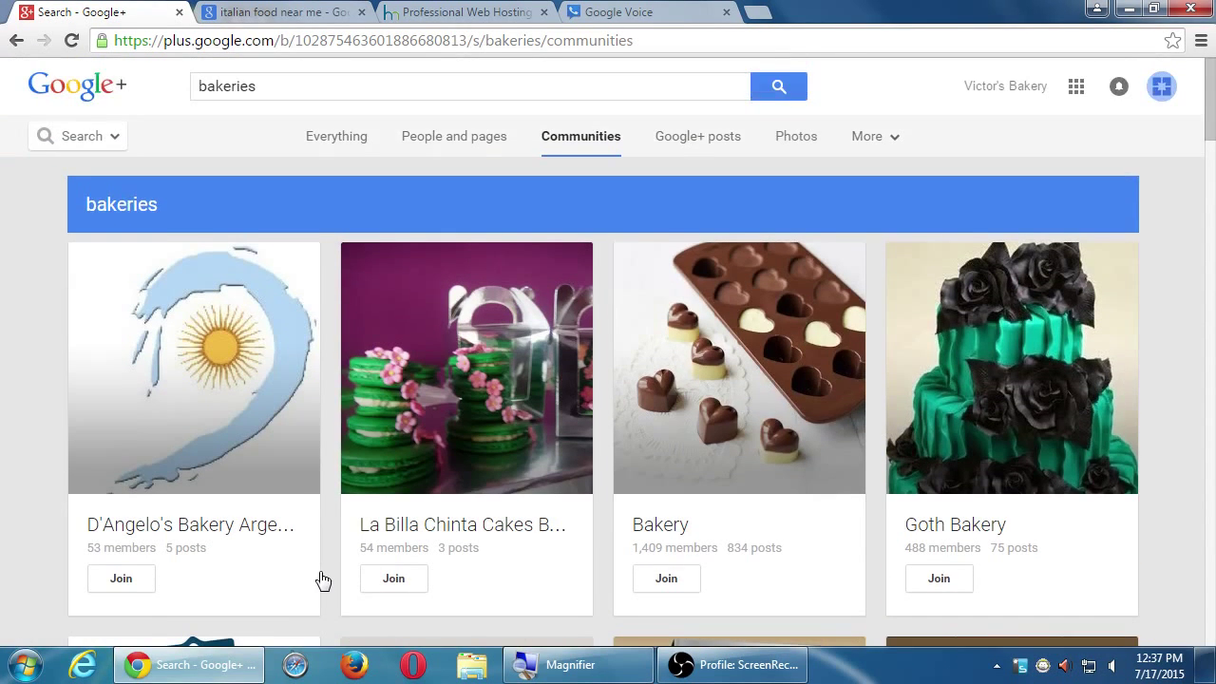
{"action": "scroll", "coordinate": [319, 580], "scroll_direction": "down", "scroll_amount": 1}
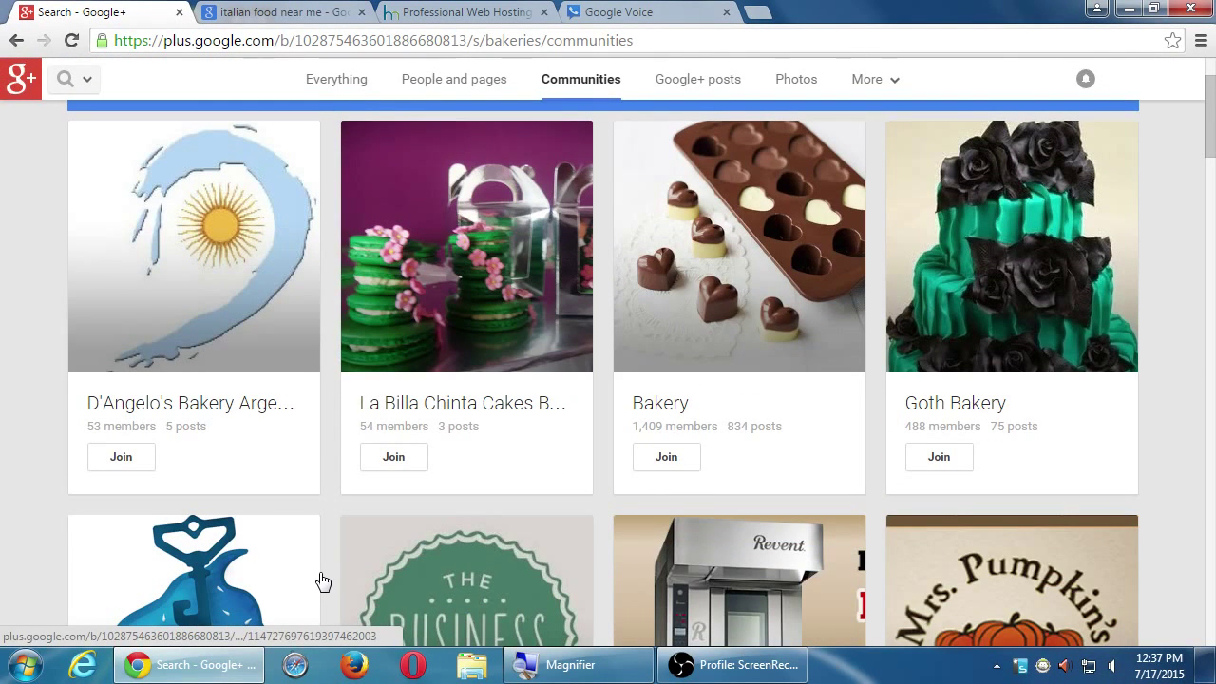
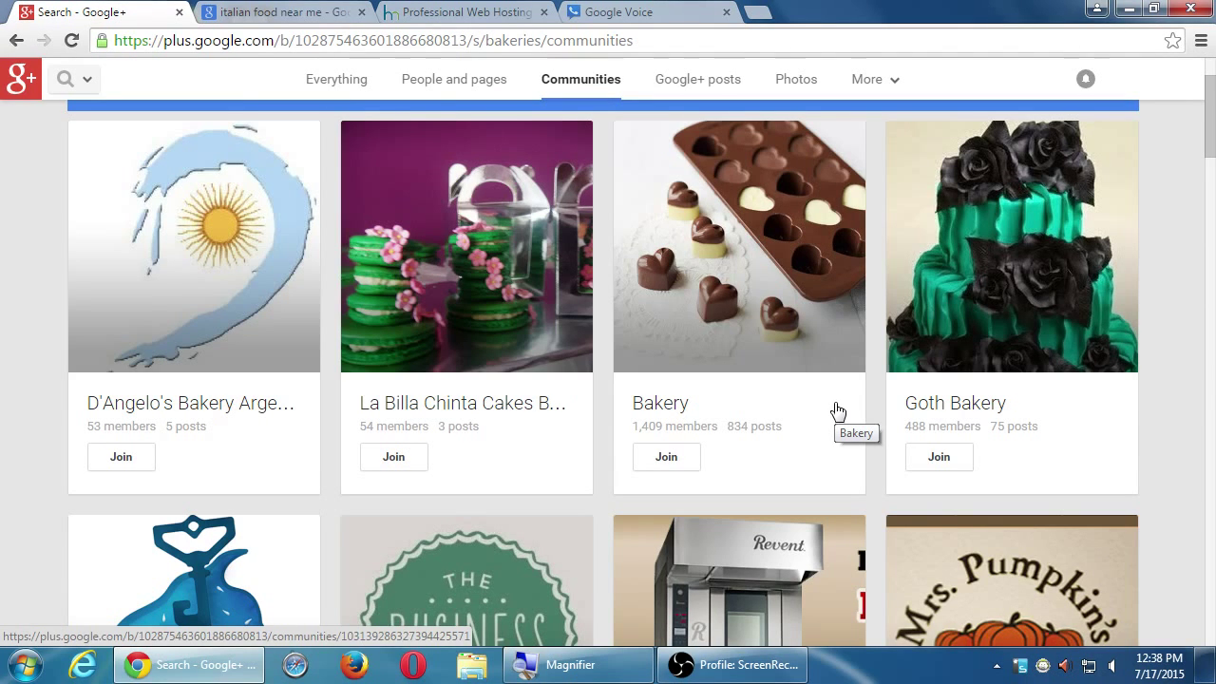
- Open the Bakery community card and skim the top of its post feed
{"action": "scroll", "coordinate": [805, 441], "scroll_direction": "up", "scroll_amount": 1}
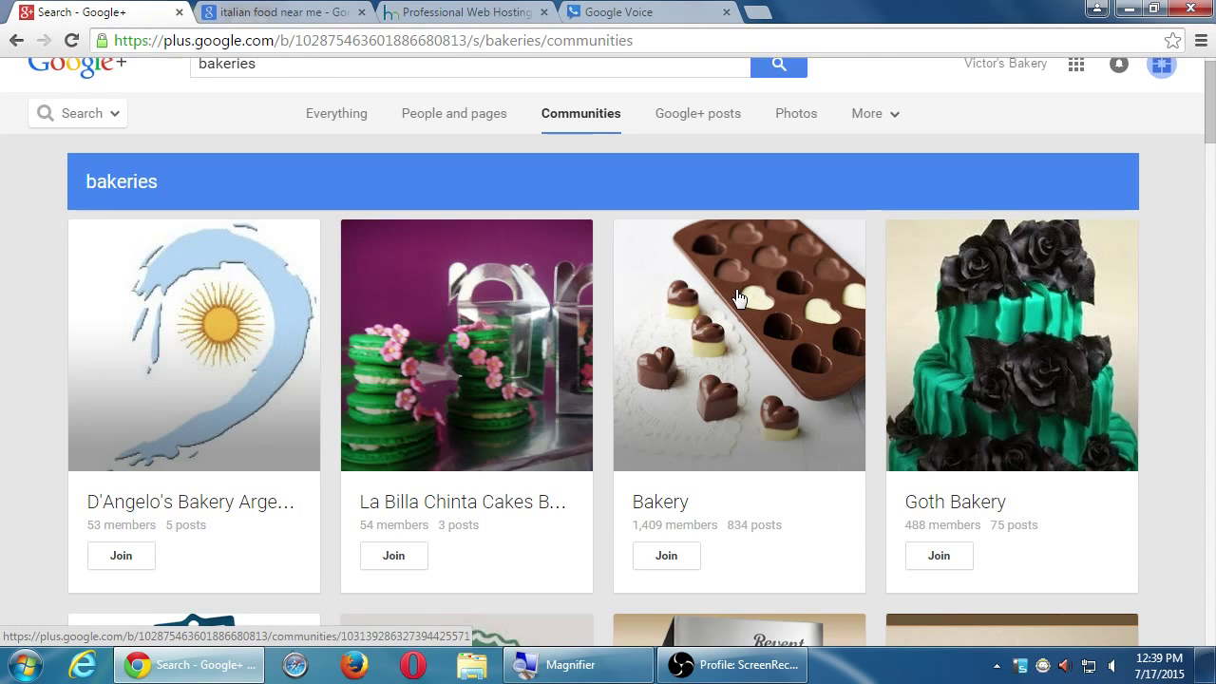
{"action": "left_click", "coordinate": [739, 298]}
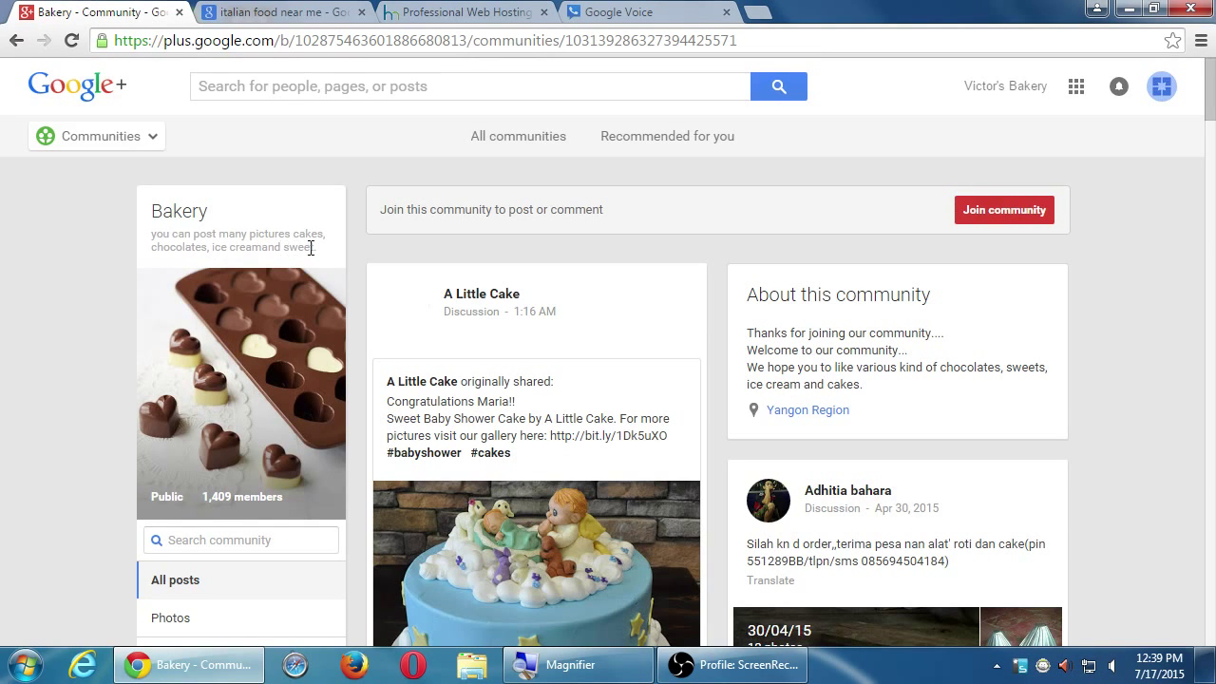
{"action": "scroll", "coordinate": [237, 377], "scroll_direction": "down", "scroll_amount": 3}
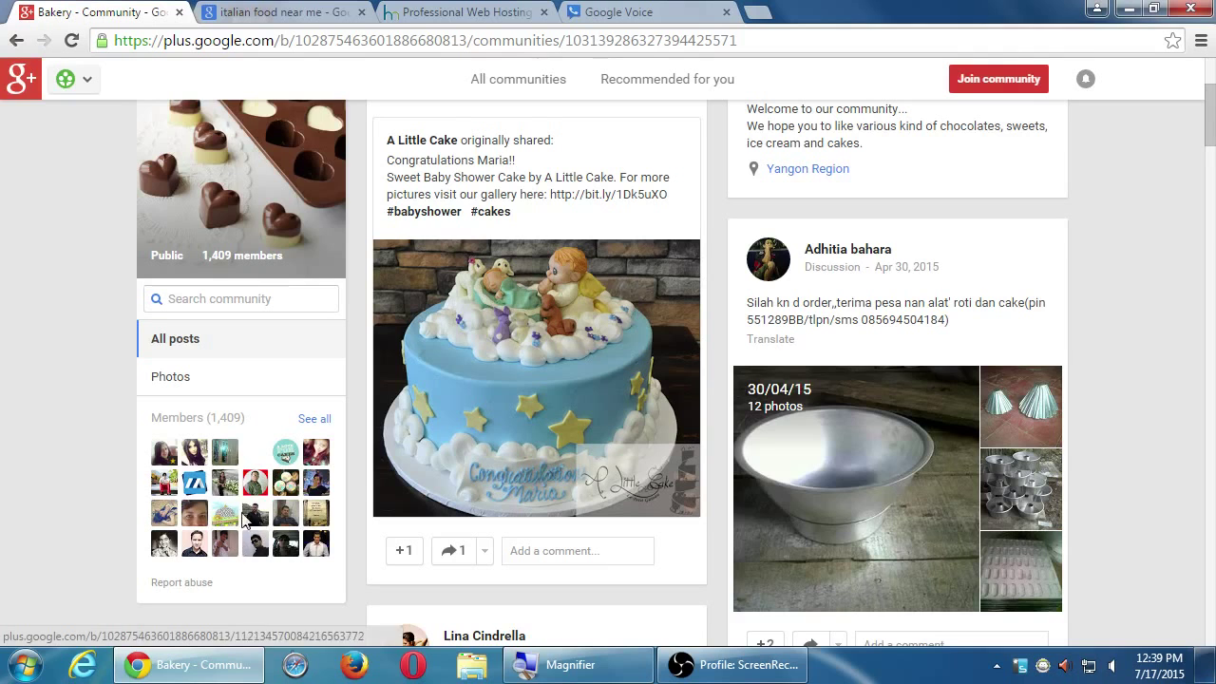
{"action": "scroll", "coordinate": [238, 511], "scroll_direction": "up", "scroll_amount": 1}
{"action": "scroll", "coordinate": [510, 350], "scroll_direction": "up", "scroll_amount": 1}
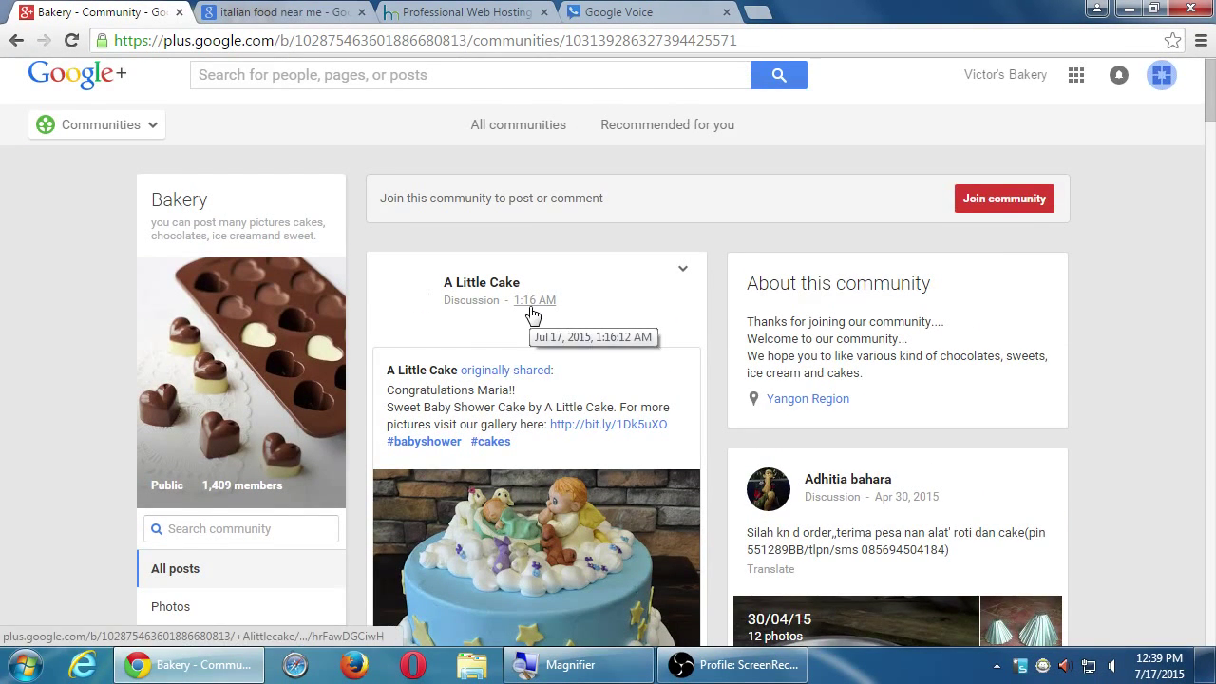
{"action": "scroll", "coordinate": [536, 306], "scroll_direction": "down", "scroll_amount": 1}
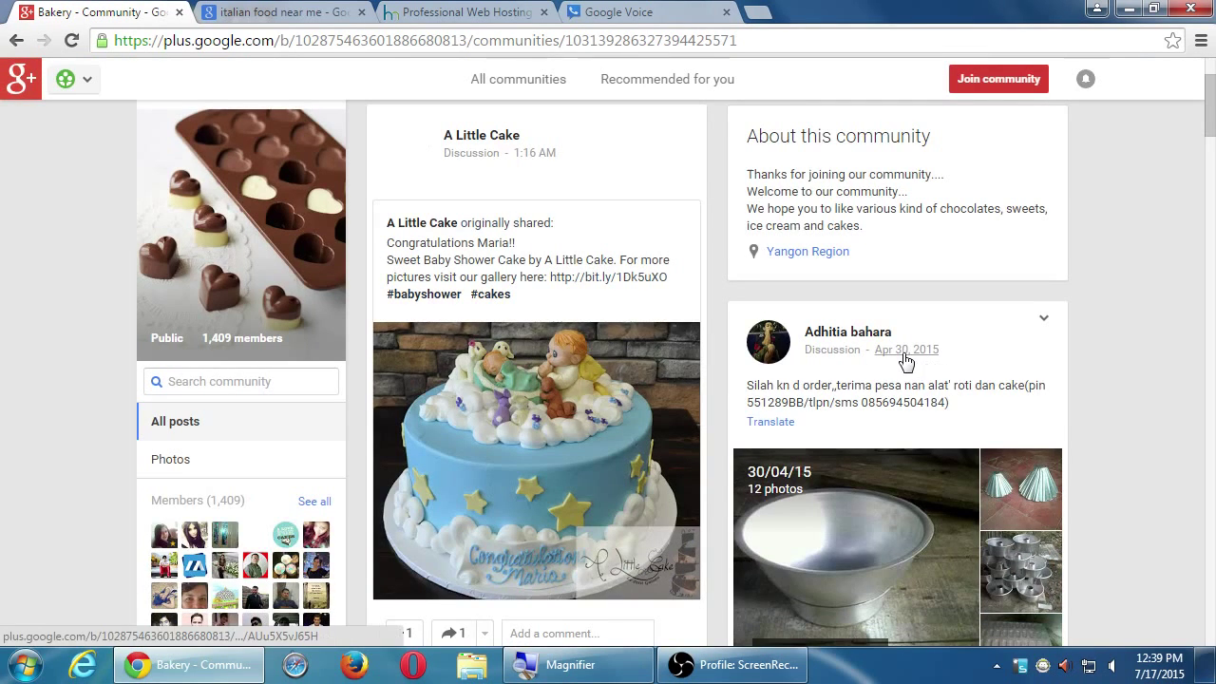
{"action": "scroll", "coordinate": [922, 369], "scroll_direction": "down", "scroll_amount": 3}
{"action": "scroll", "coordinate": [922, 359], "scroll_direction": "down", "scroll_amount": 2}
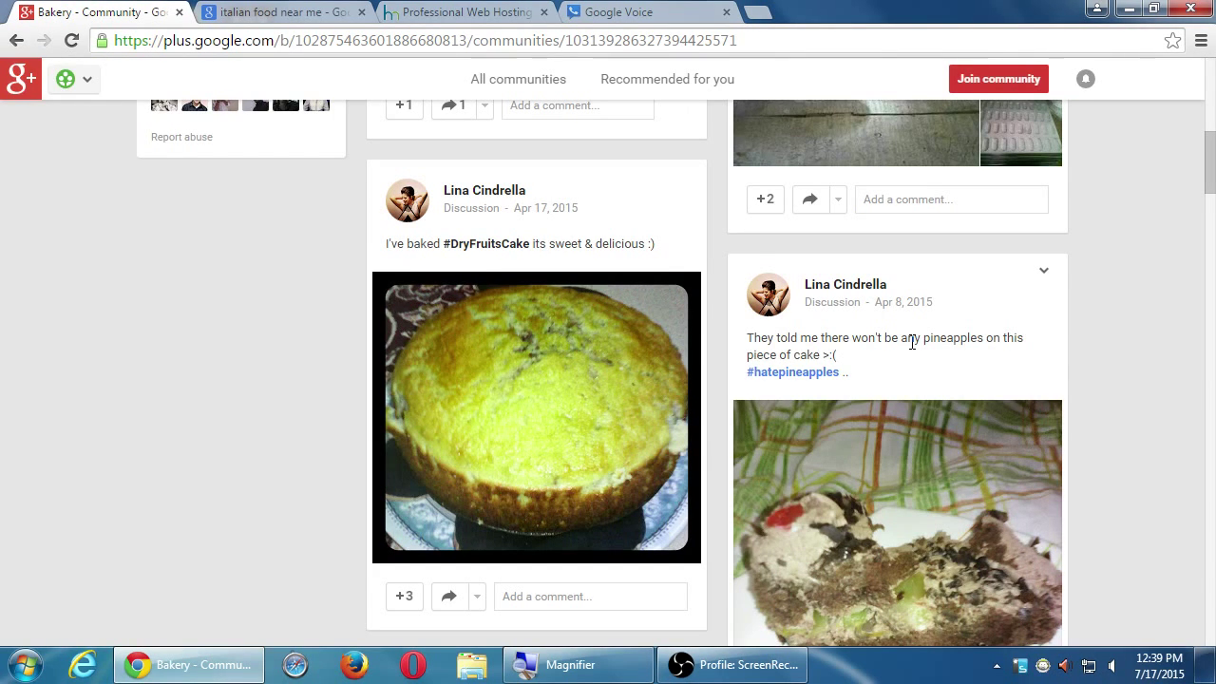
{"action": "scroll", "coordinate": [907, 342], "scroll_direction": "up", "scroll_amount": 4}
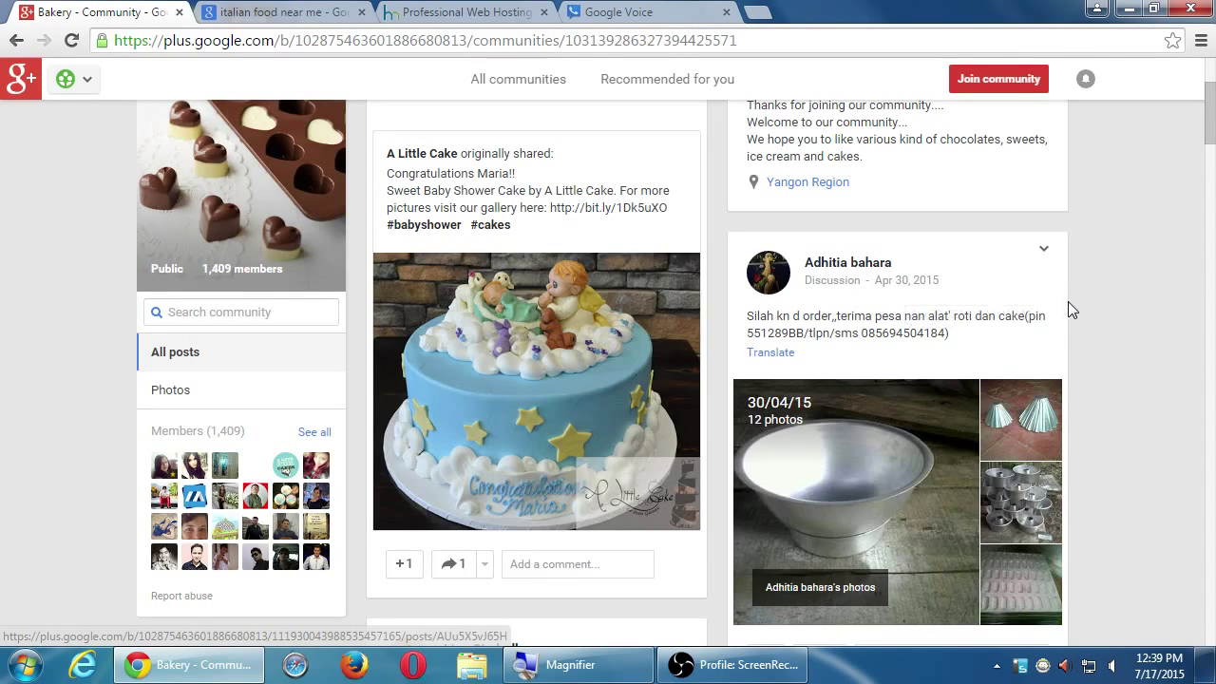
{"action": "scroll", "coordinate": [1078, 304], "scroll_direction": "down", "scroll_amount": 1}
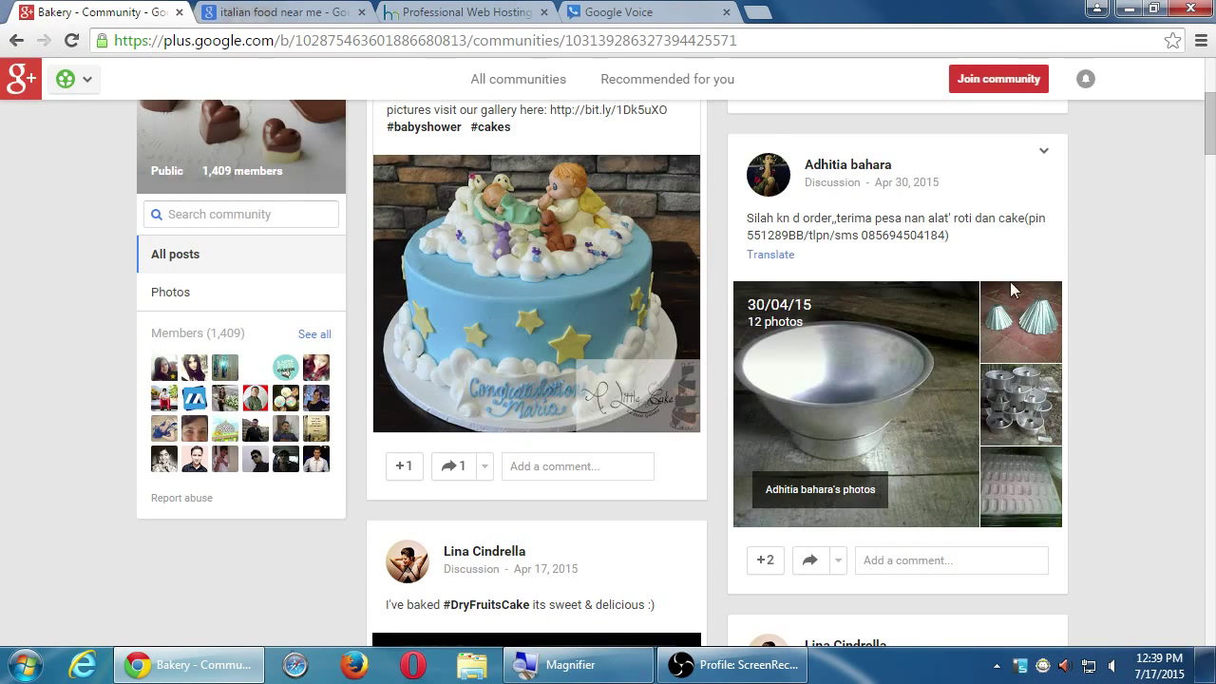
{"action": "scroll", "coordinate": [1129, 372], "scroll_direction": "down", "scroll_amount": 2}
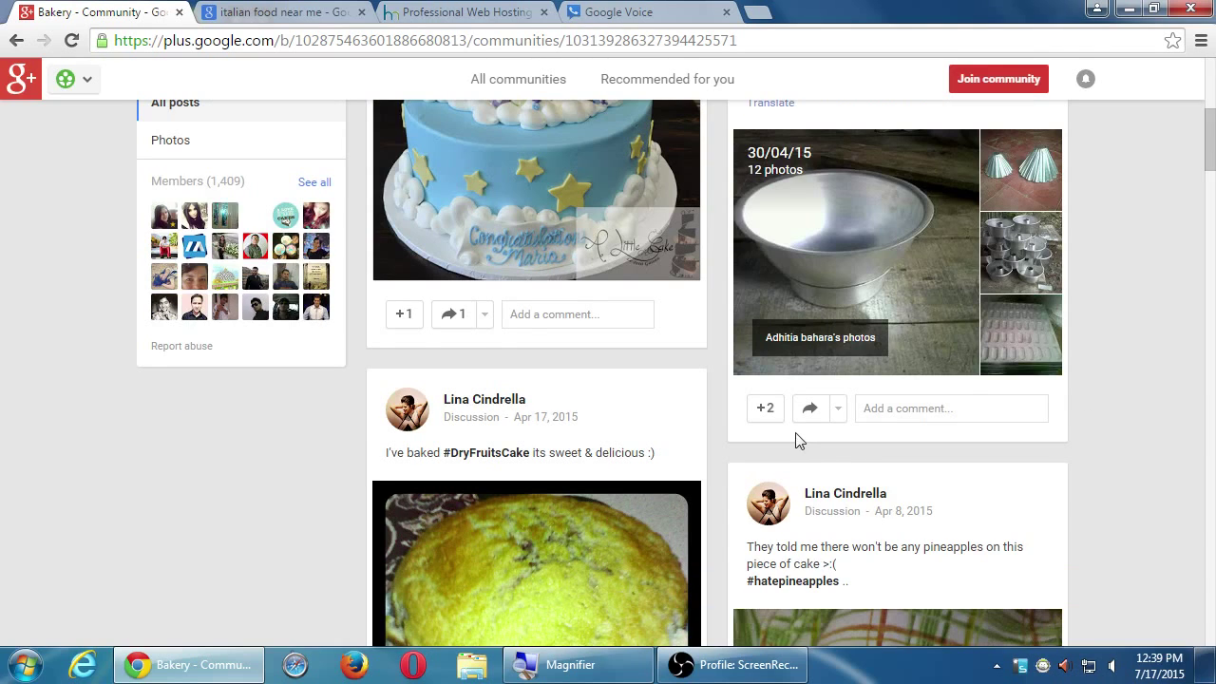
{"action": "scroll", "coordinate": [764, 404], "scroll_direction": "down", "scroll_amount": 1}
{"action": "scroll", "coordinate": [760, 407], "scroll_direction": "down", "scroll_amount": 2}
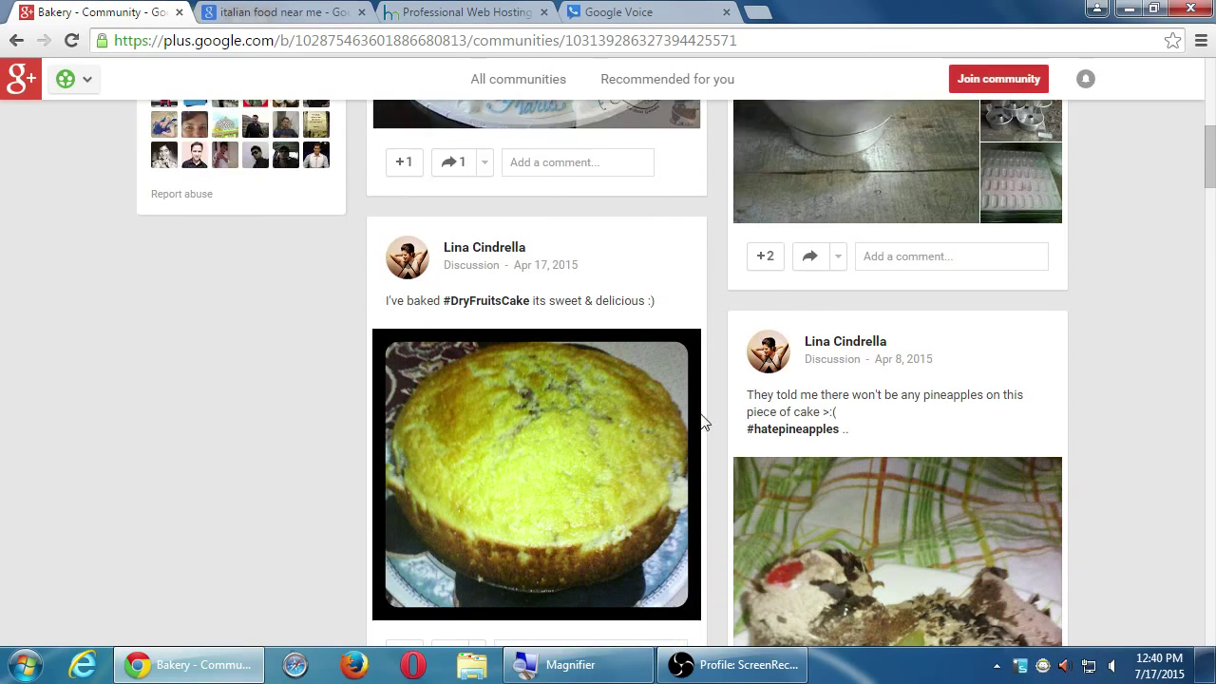
- Scroll further down through the Bakery community's posts, then go back to the previous page
{"action": "scroll", "coordinate": [573, 399], "scroll_direction": "down", "scroll_amount": 1}
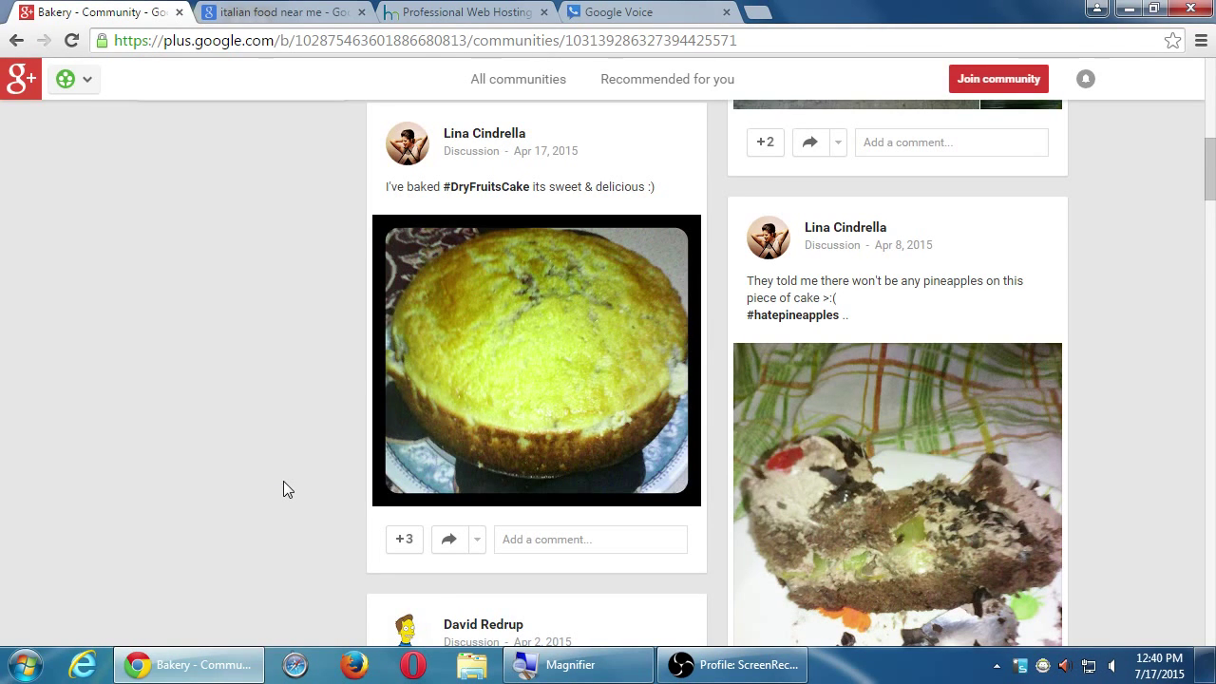
{"action": "scroll", "coordinate": [283, 482], "scroll_direction": "down", "scroll_amount": 1}
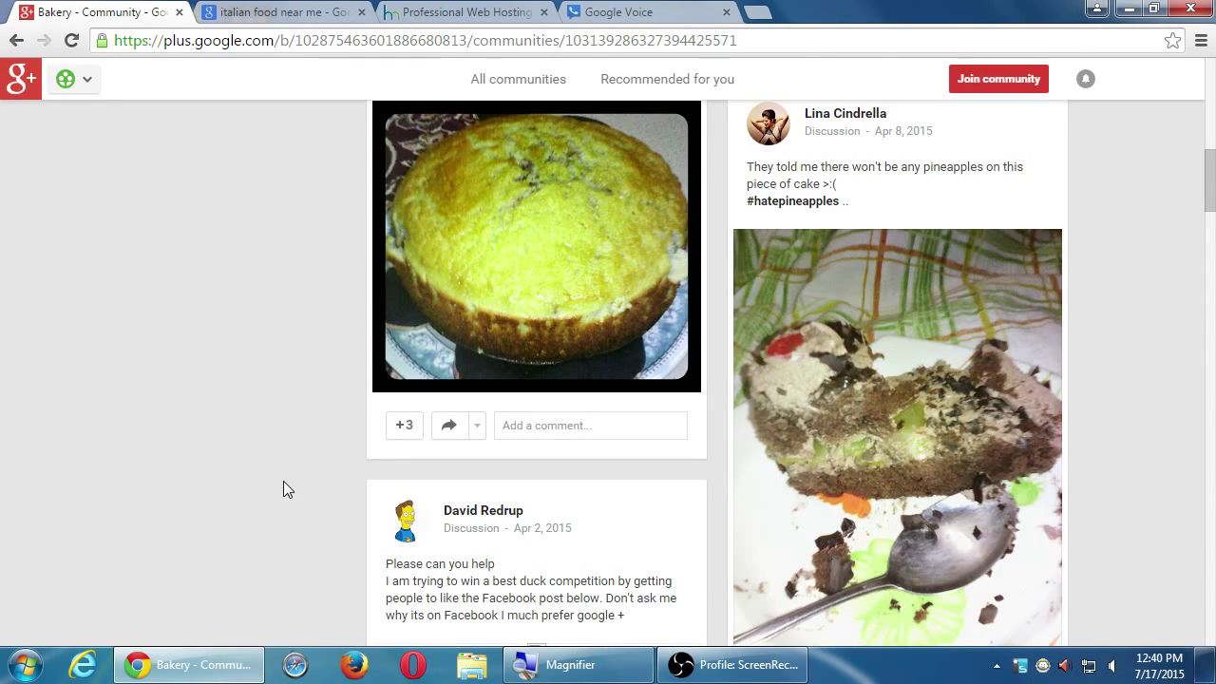
{"action": "scroll", "coordinate": [283, 481], "scroll_direction": "down", "scroll_amount": 2}
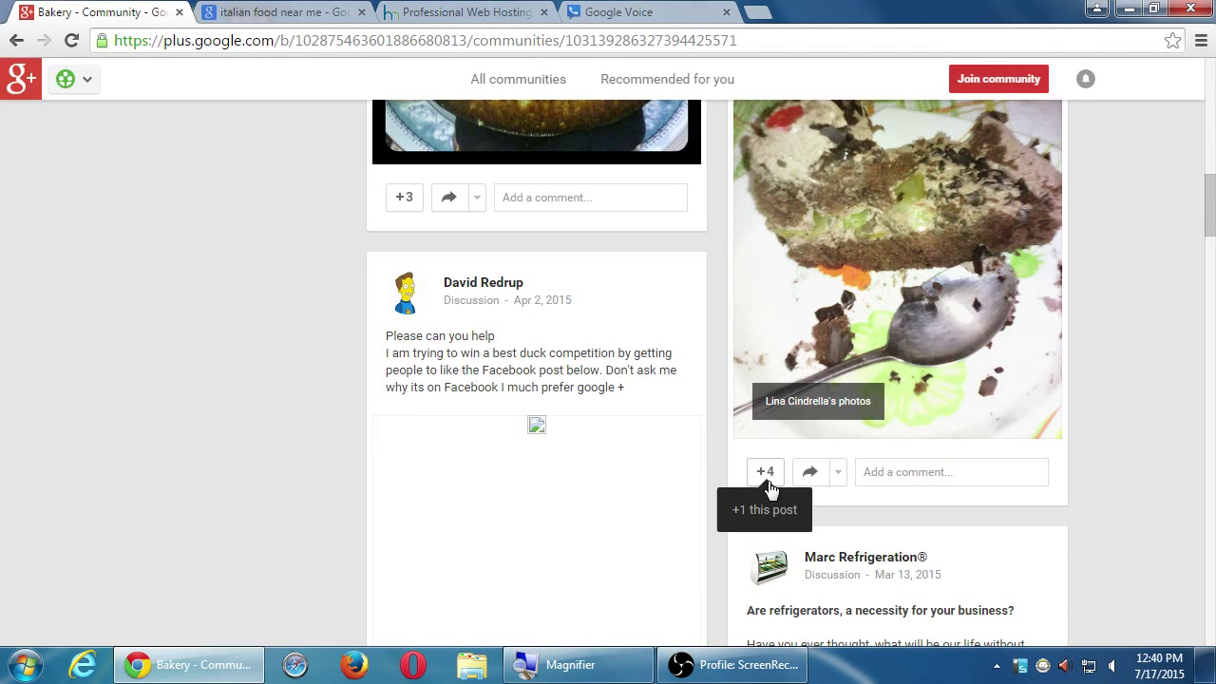
{"action": "scroll", "coordinate": [972, 489], "scroll_direction": "down", "scroll_amount": 1}
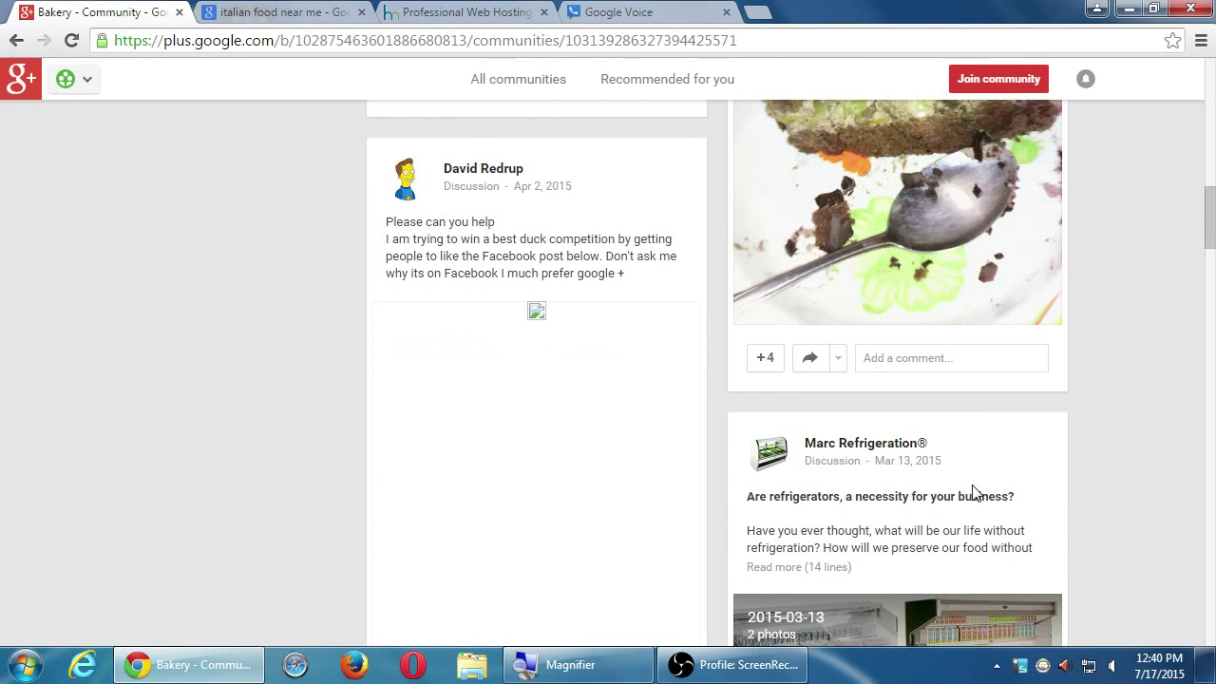
{"action": "scroll", "coordinate": [974, 491], "scroll_direction": "down", "scroll_amount": 5}
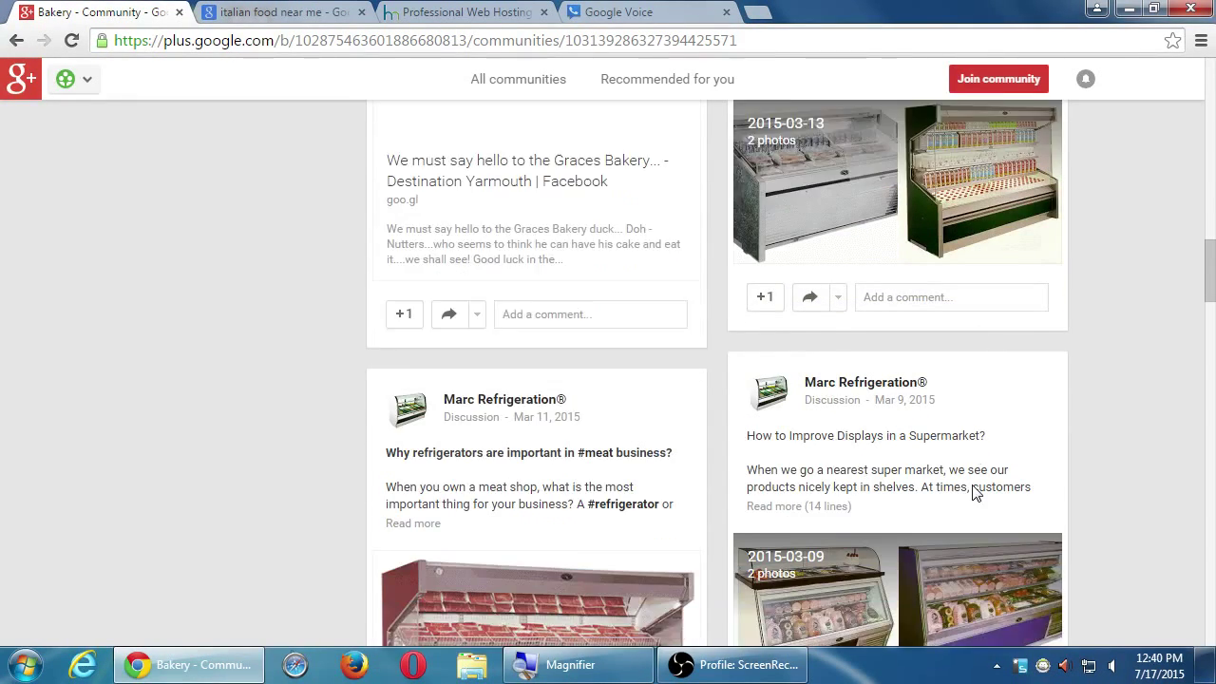
{"action": "scroll", "coordinate": [973, 491], "scroll_direction": "down", "scroll_amount": 4}
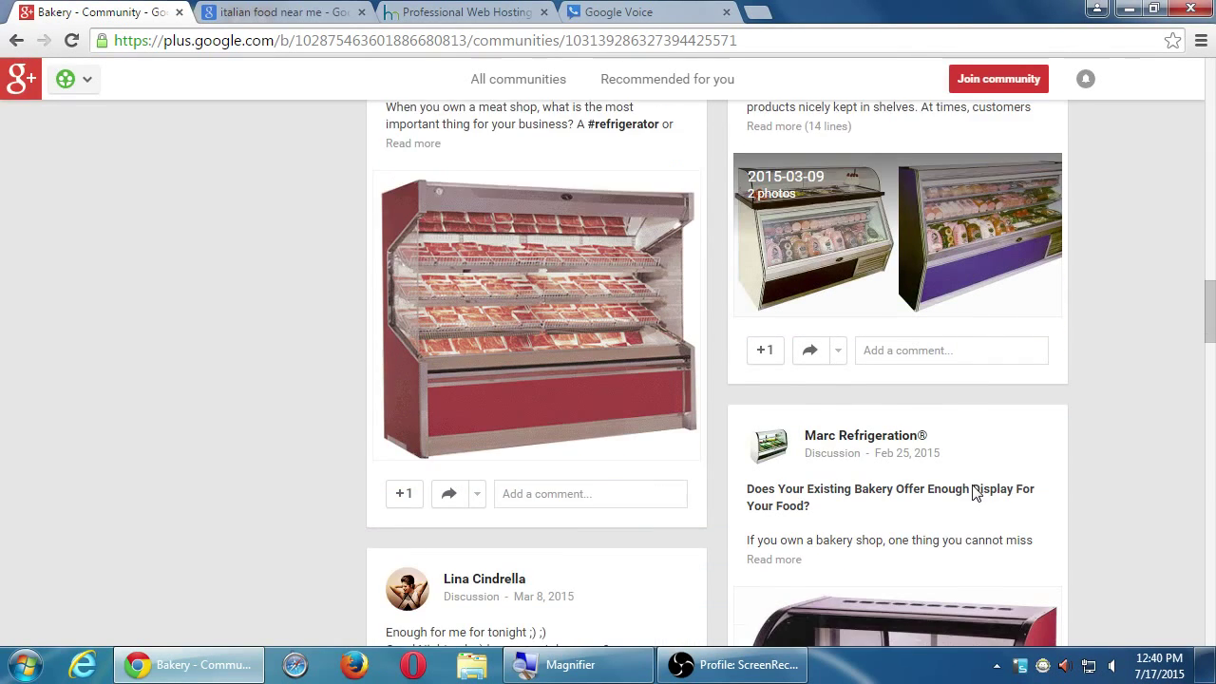
{"action": "scroll", "coordinate": [974, 491], "scroll_direction": "down", "scroll_amount": 3}
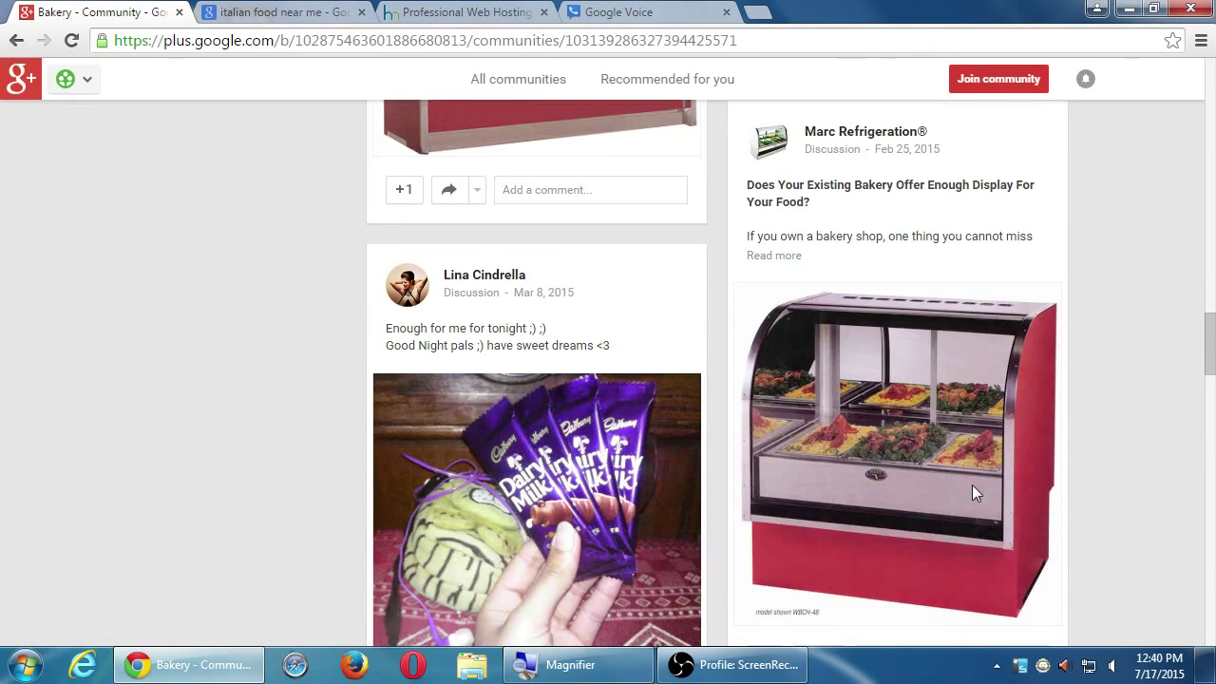
{"action": "scroll", "coordinate": [972, 486], "scroll_direction": "down", "scroll_amount": 3}
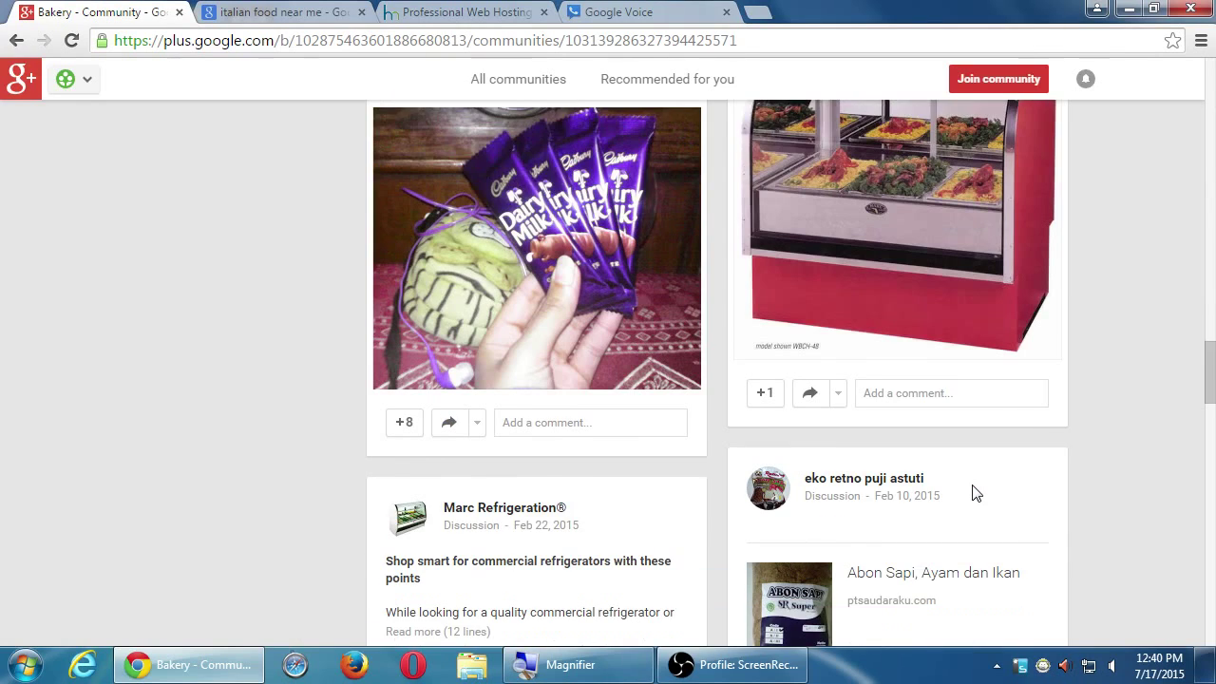
{"action": "scroll", "coordinate": [974, 493], "scroll_direction": "down", "scroll_amount": 2}
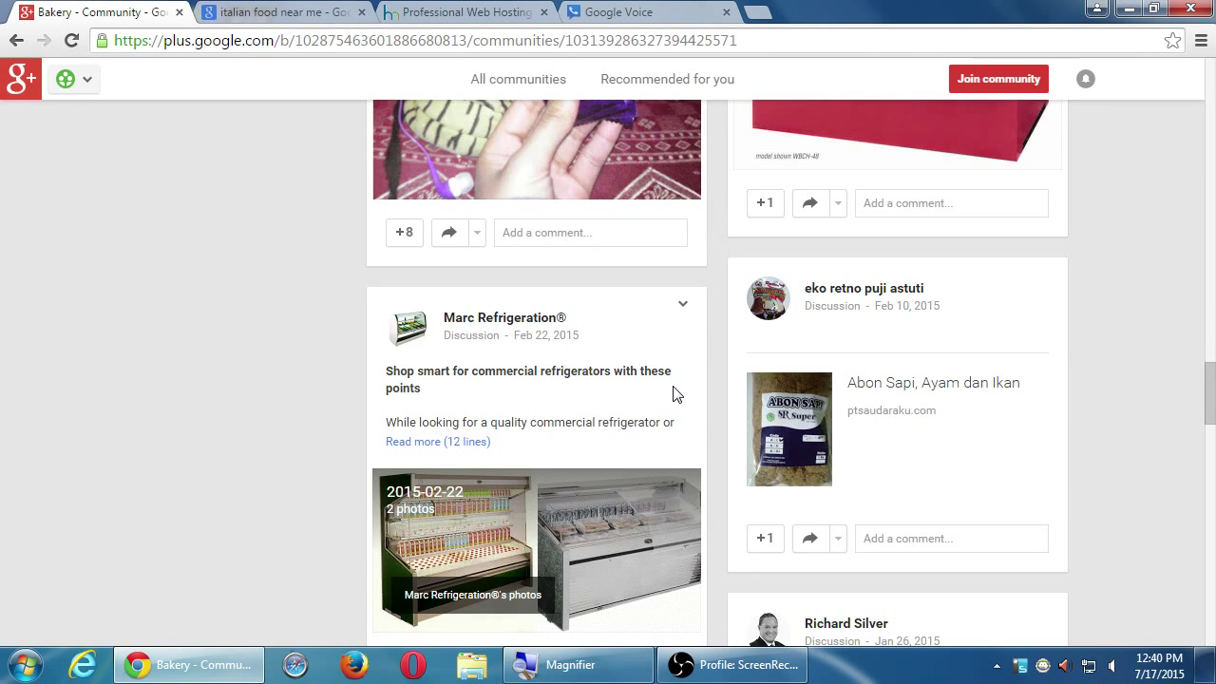
{"action": "scroll", "coordinate": [673, 387], "scroll_direction": "down", "scroll_amount": 3}
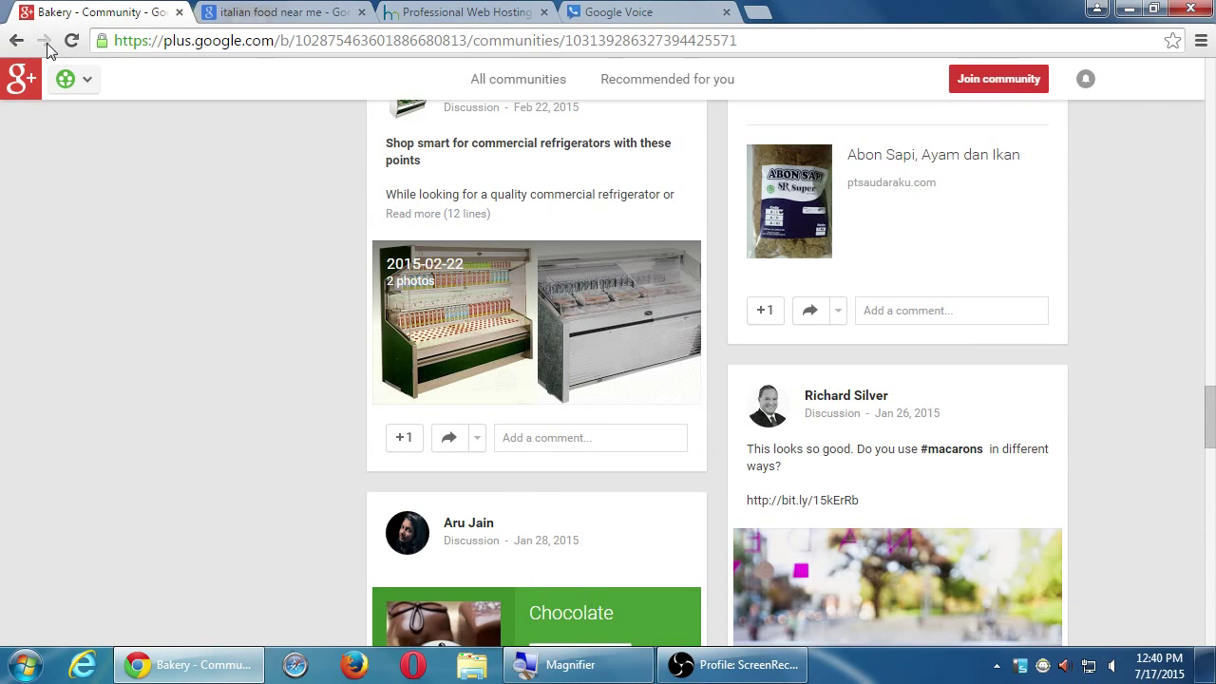
{"action": "left_click", "coordinate": [16, 40]}
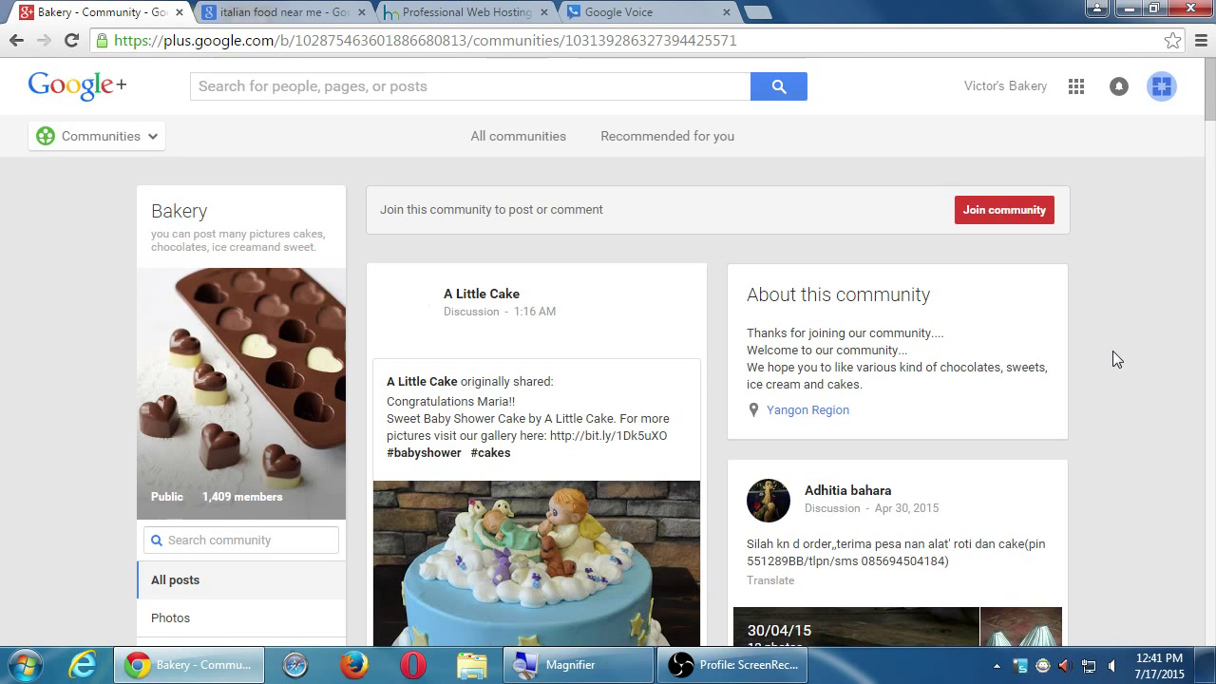
- Go back twice with Alt+Left from the Bakery community, past the 'bakeries' search results
{"action": "scroll", "coordinate": [1116, 359], "scroll_direction": "down", "scroll_amount": 4}
{"action": "scroll", "coordinate": [1116, 361], "scroll_direction": "down", "scroll_amount": 5}
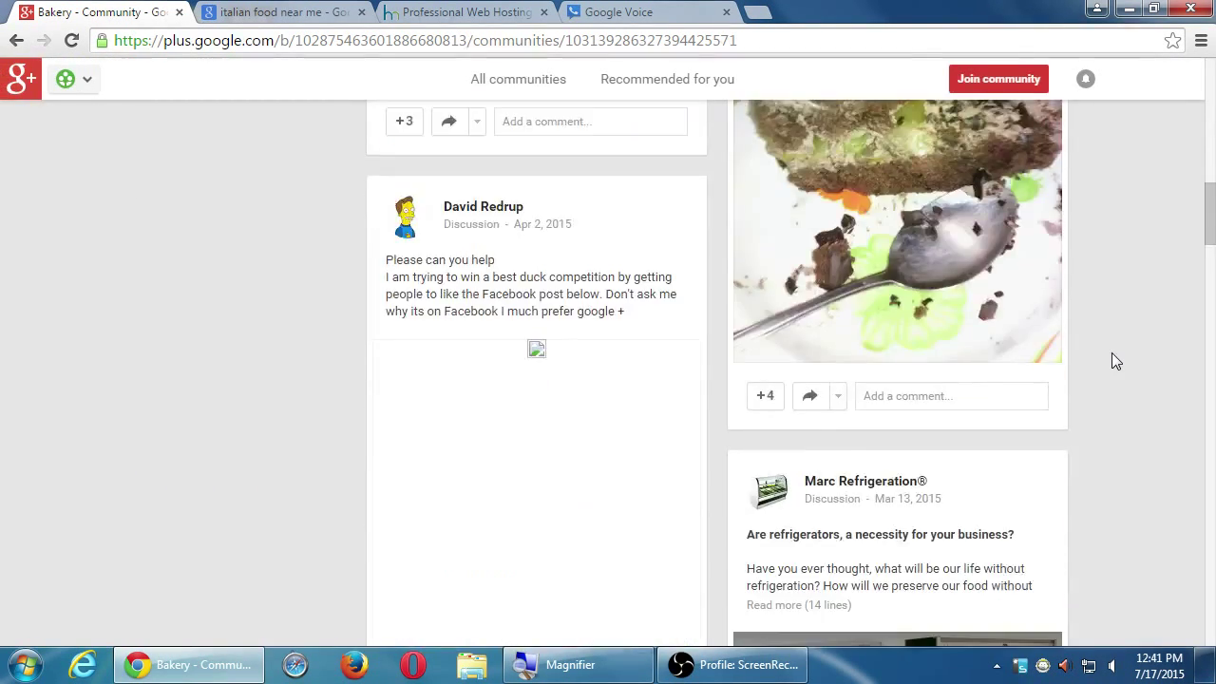
{"action": "key", "text": "alt+Left"}
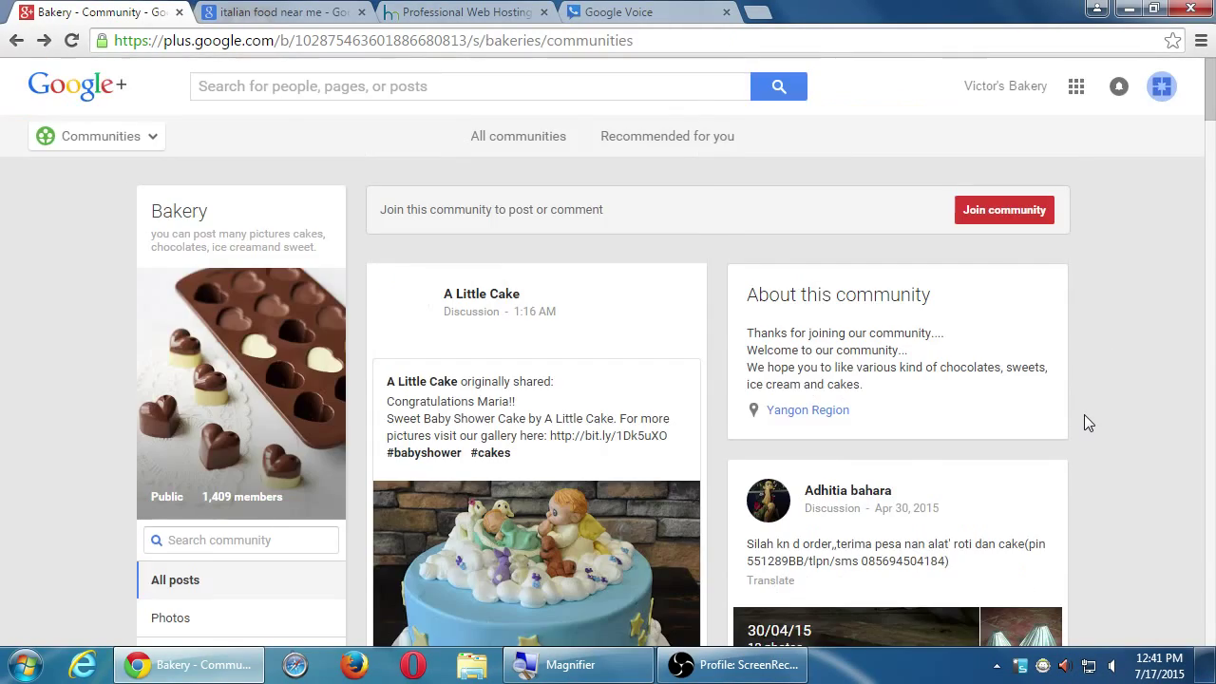
{"action": "key", "text": "alt+Left"}
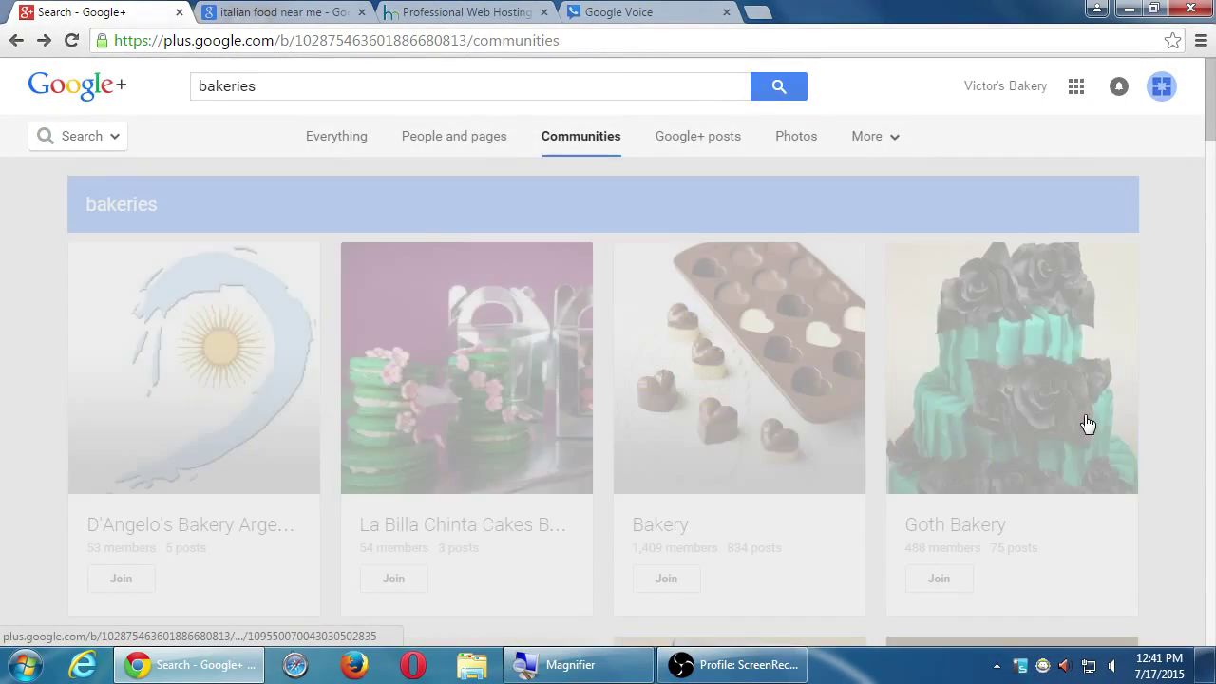
- Search the communities directory for 'food'
{"action": "key", "text": "super+plus"}
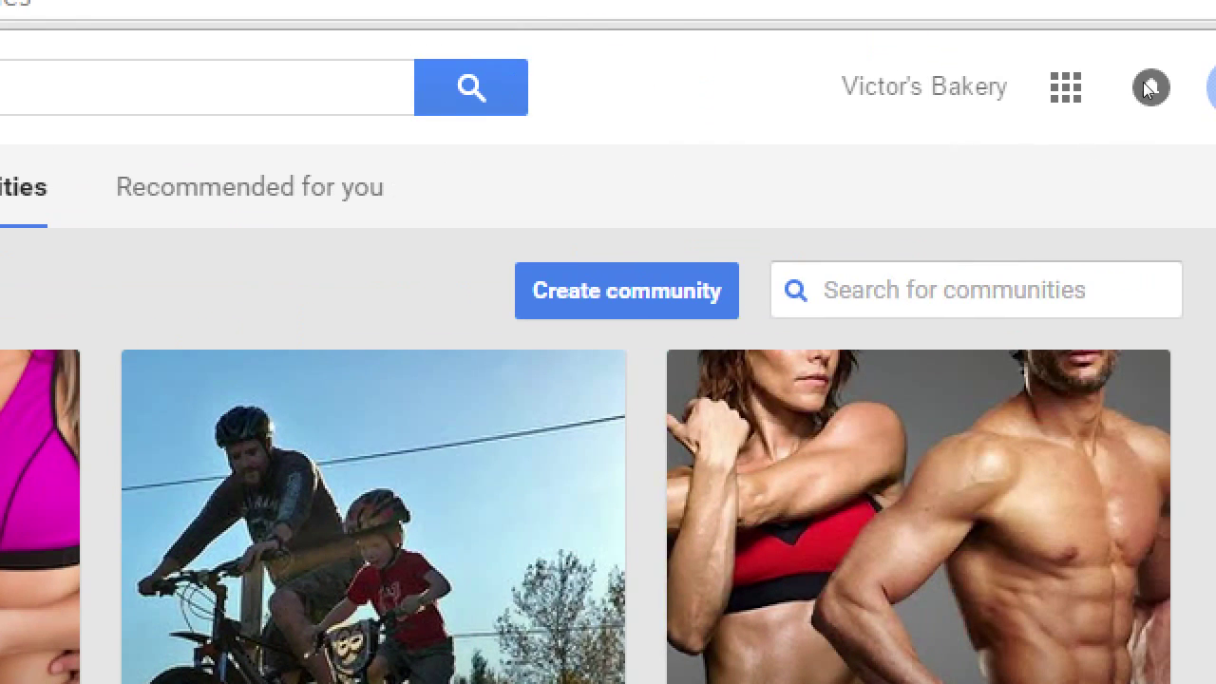
{"action": "key", "text": "Tab"}
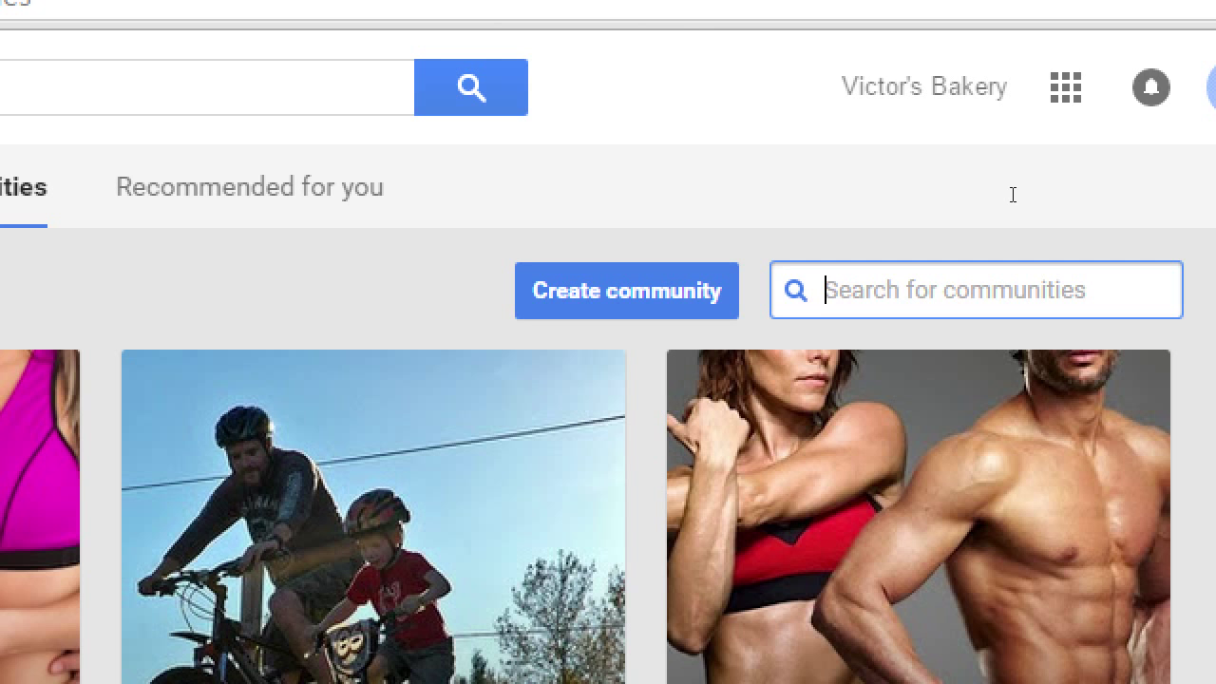
{"action": "type", "text": "food"}
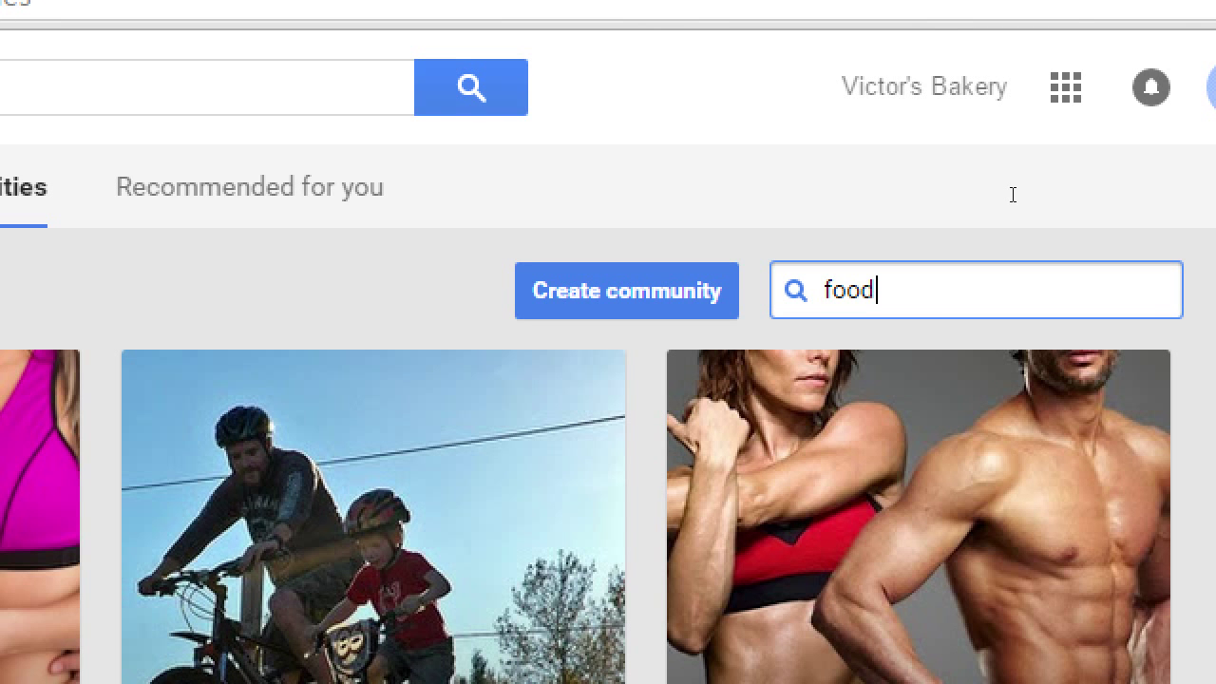
{"action": "key", "text": "Return"}
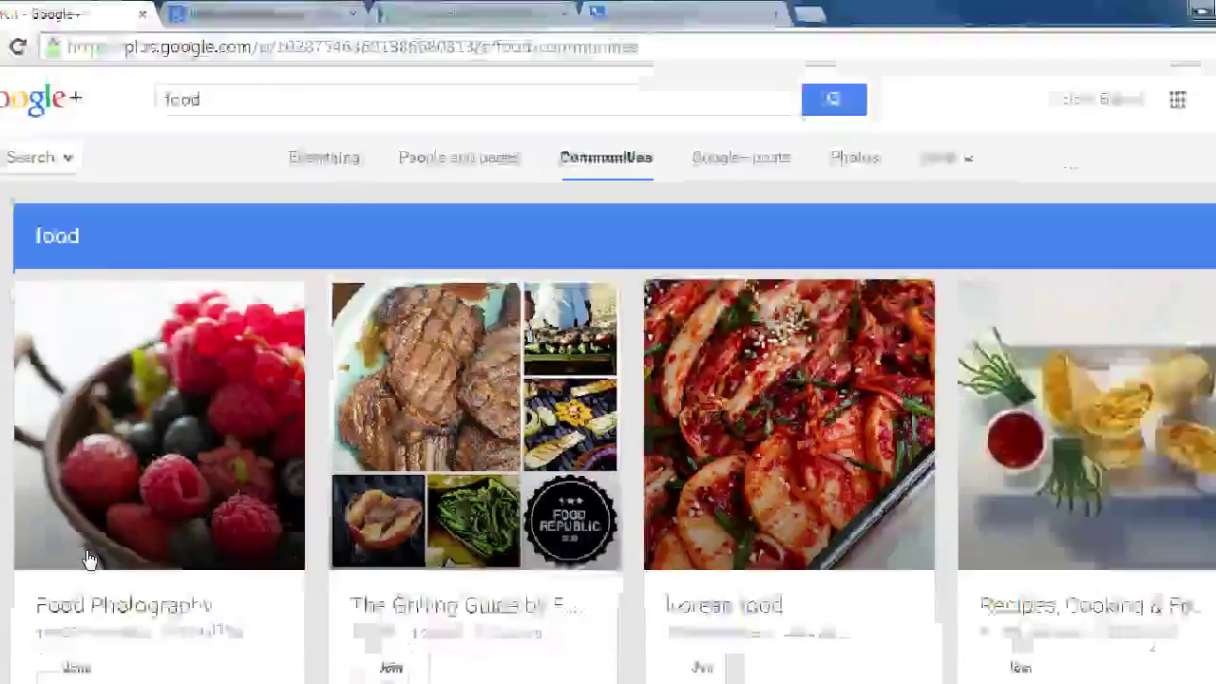
- Browse the food community results and open the Food Photography community
{"action": "scroll", "coordinate": [542, 393], "scroll_direction": "down", "scroll_amount": 2}
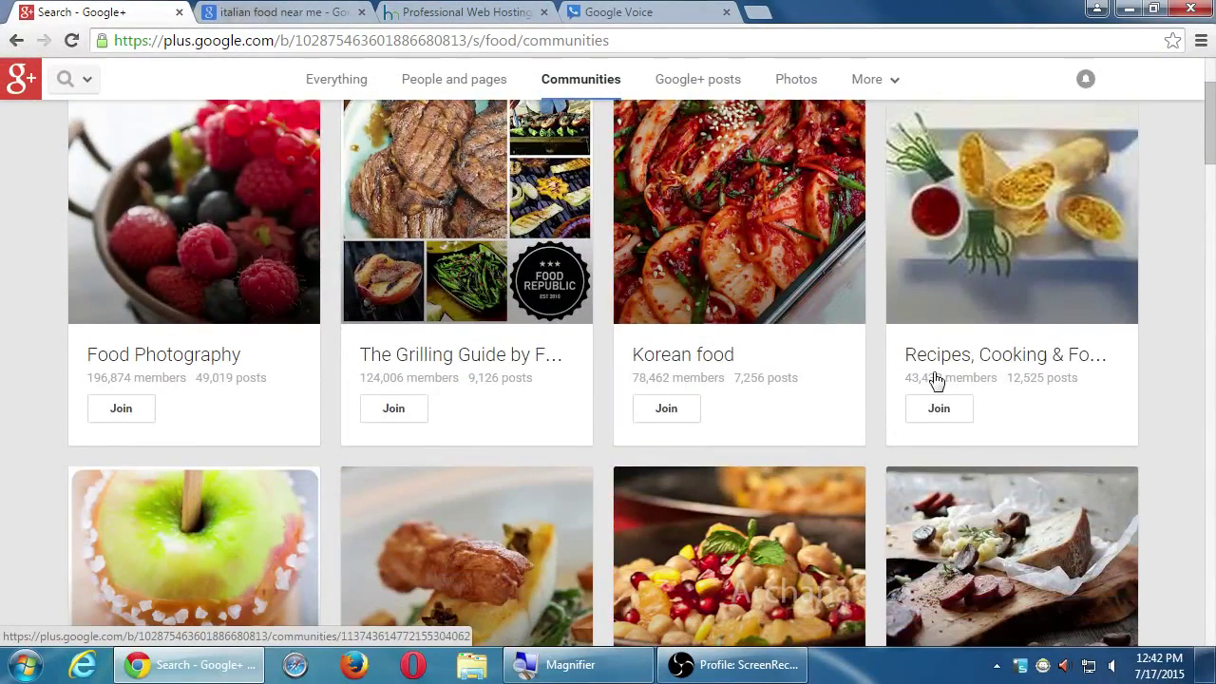
{"action": "scroll", "coordinate": [933, 380], "scroll_direction": "down", "scroll_amount": 1}
{"action": "scroll", "coordinate": [933, 380], "scroll_direction": "up", "scroll_amount": 2}
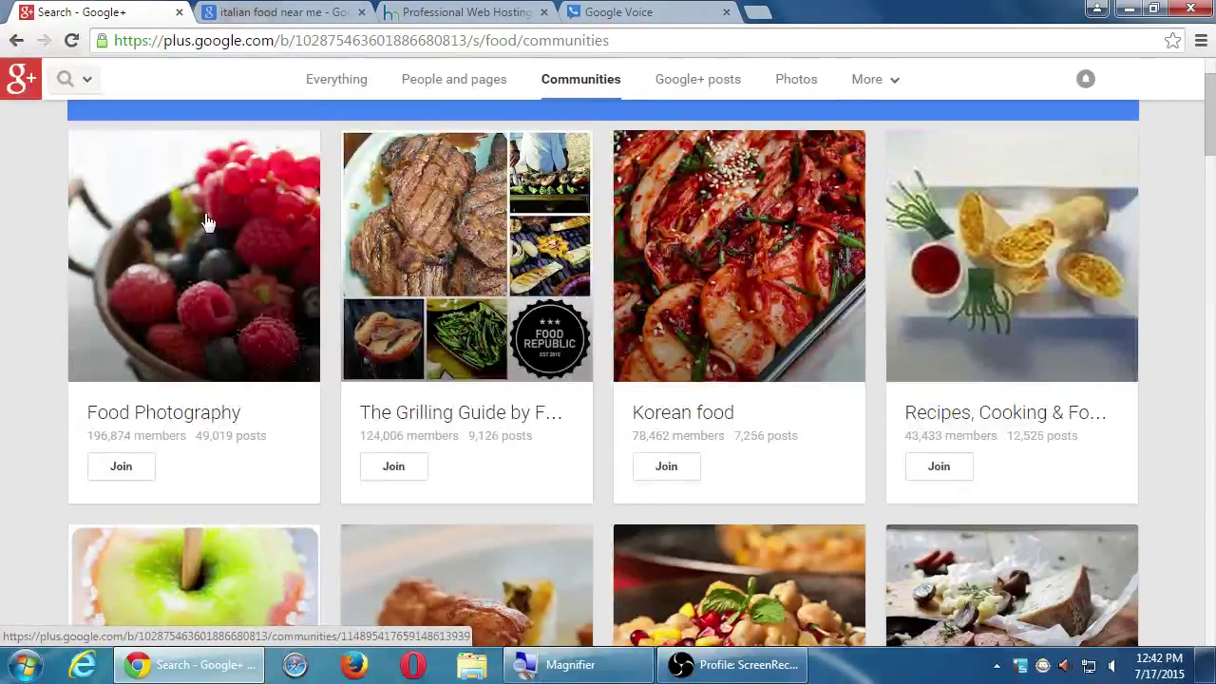
{"action": "left_click", "coordinate": [400, 49]}
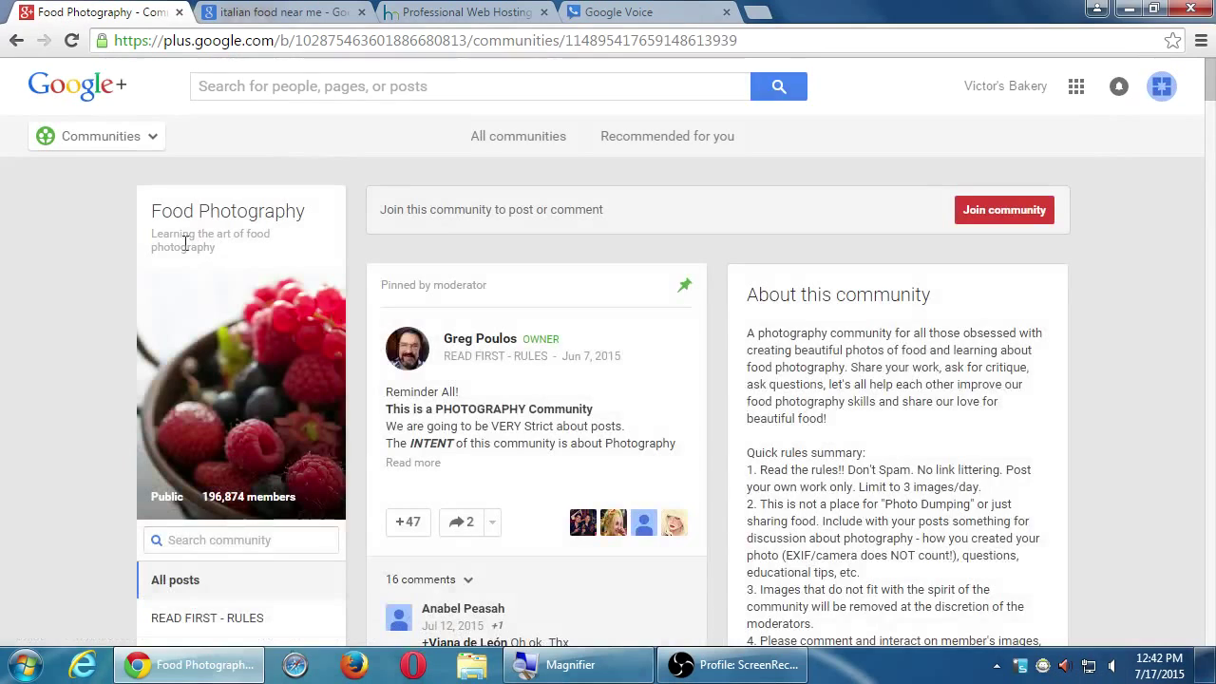
{"action": "left_click_drag", "start_coordinate": [169, 235], "coordinate": [216, 247]}
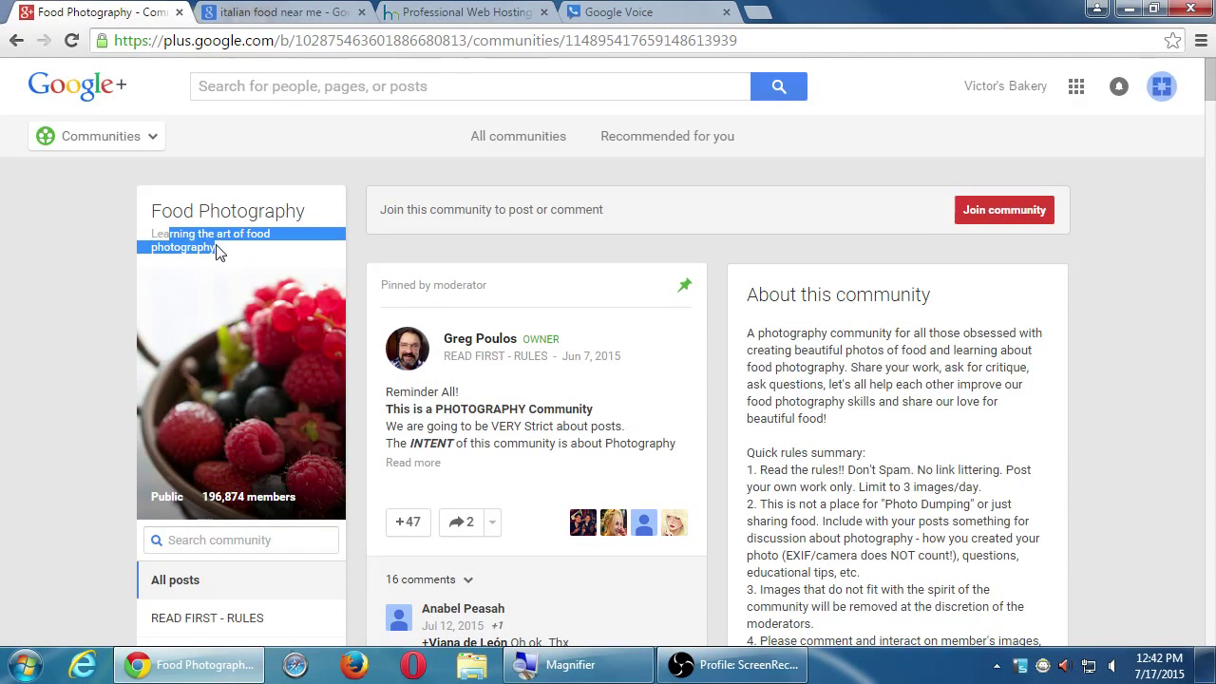
{"action": "scroll", "coordinate": [1095, 316], "scroll_direction": "down", "scroll_amount": 1}
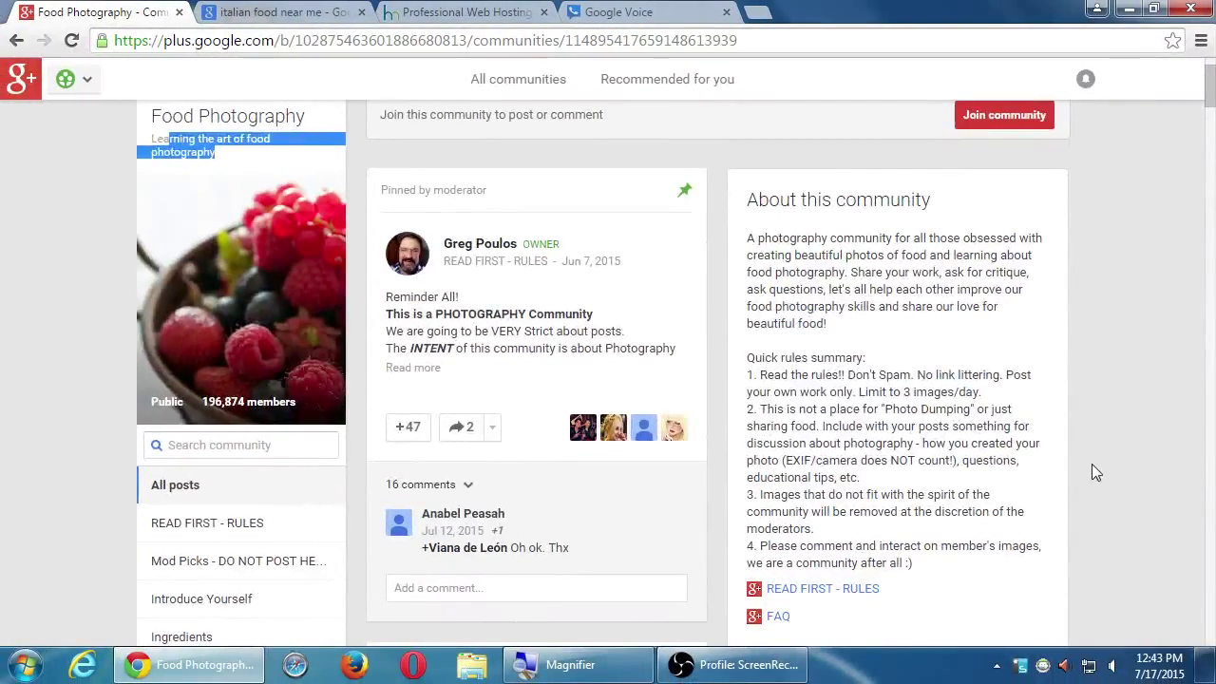
{"action": "left_click", "coordinate": [1092, 472]}
{"action": "scroll", "coordinate": [1083, 484], "scroll_direction": "down", "scroll_amount": 2}
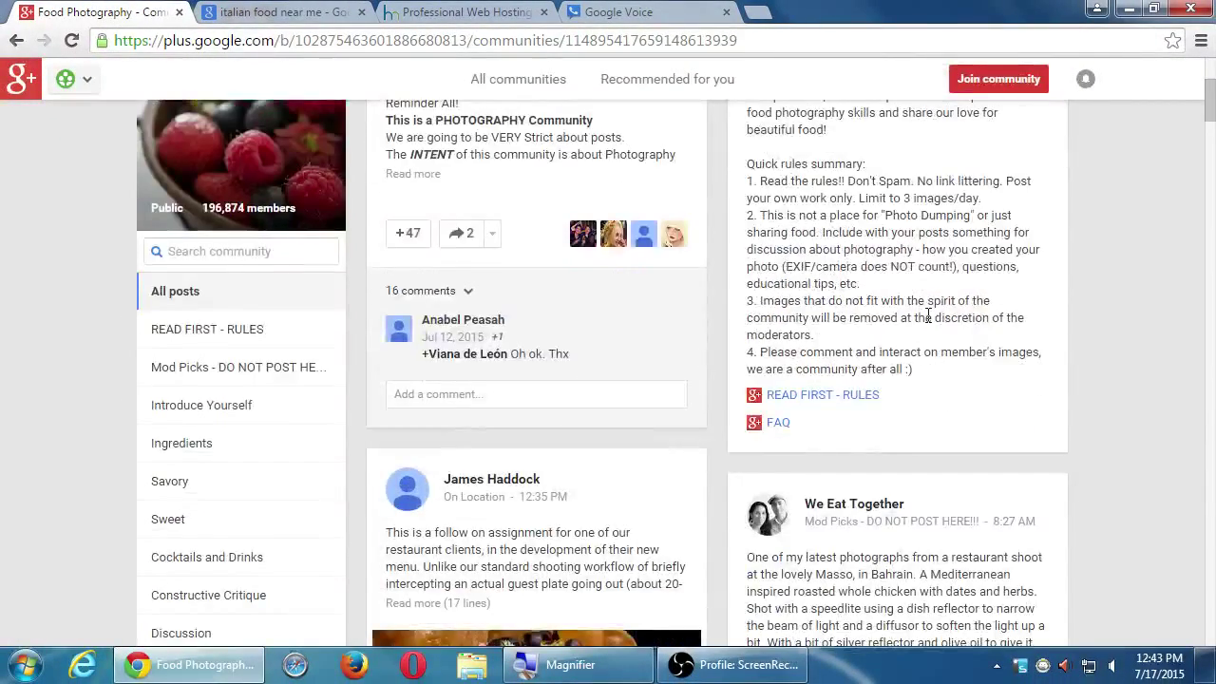
{"action": "scroll", "coordinate": [926, 316], "scroll_direction": "up", "scroll_amount": 2}
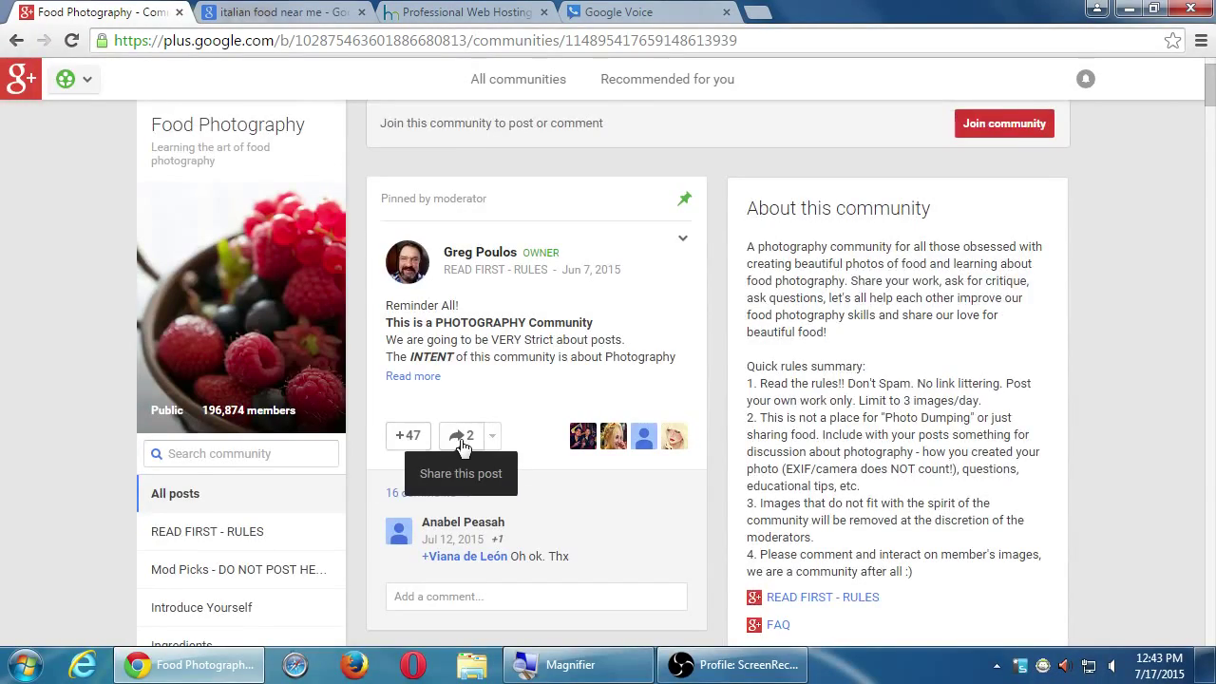
{"action": "scroll", "coordinate": [461, 446], "scroll_direction": "down", "scroll_amount": 1}
{"action": "scroll", "coordinate": [461, 418], "scroll_direction": "down", "scroll_amount": 5}
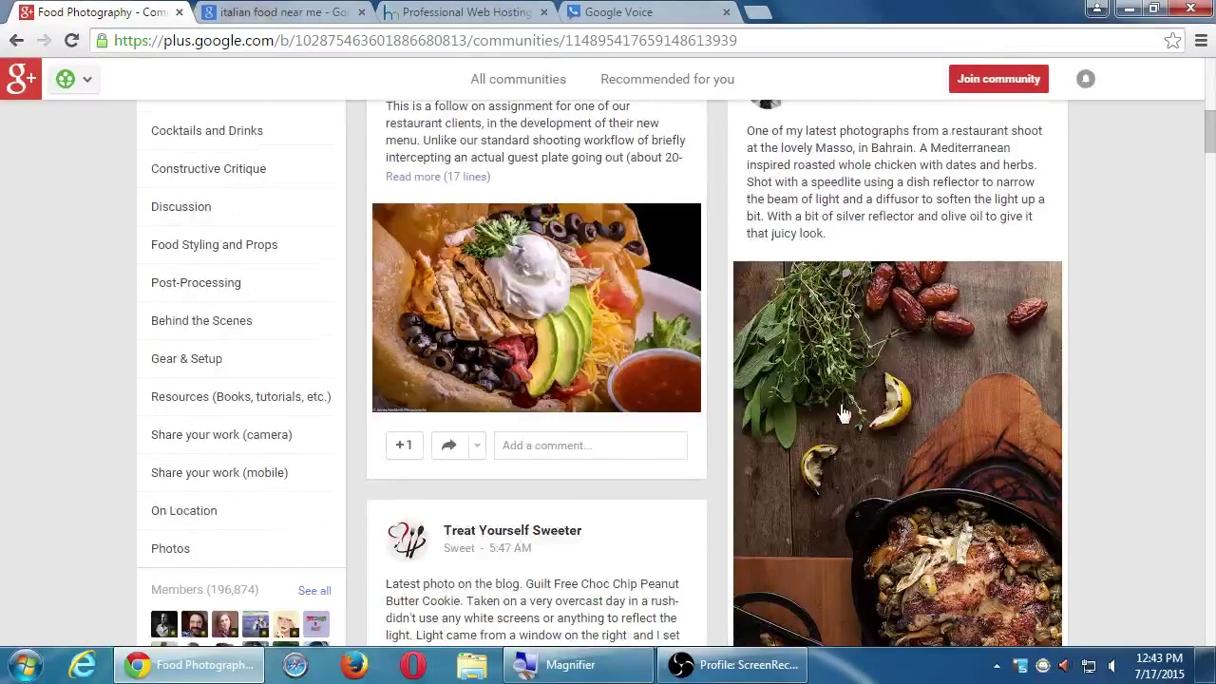
{"action": "scroll", "coordinate": [842, 413], "scroll_direction": "down", "scroll_amount": 4}
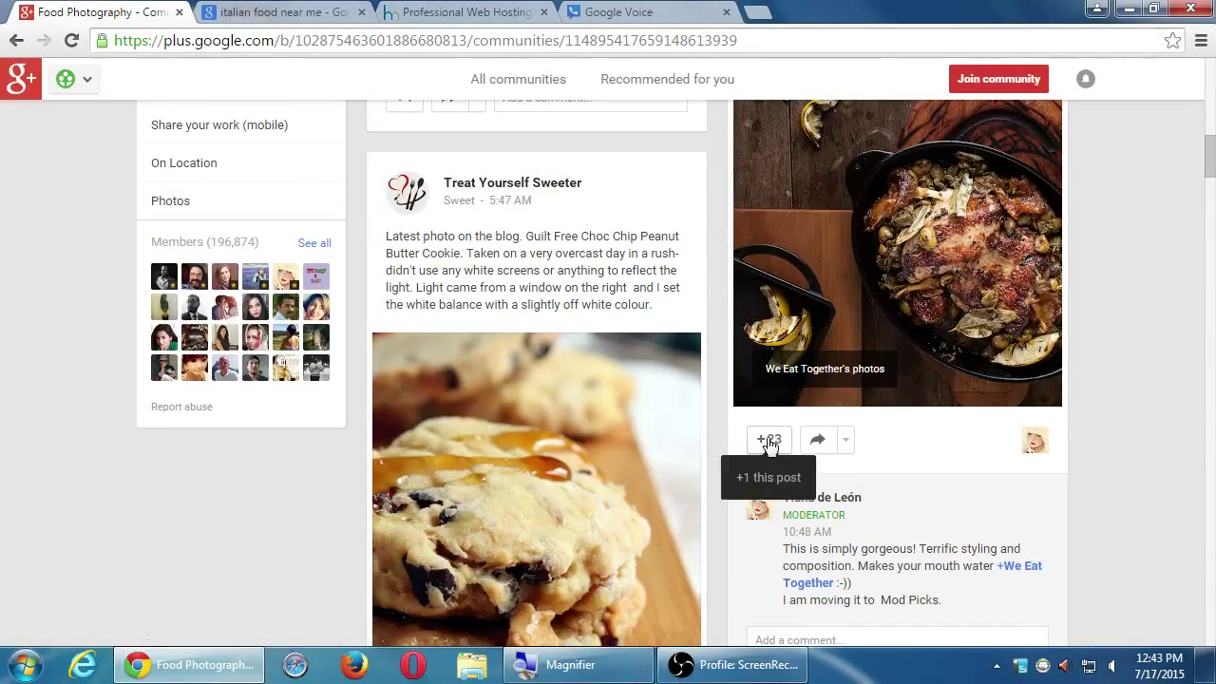
{"action": "scroll", "coordinate": [768, 442], "scroll_direction": "down", "scroll_amount": 4}
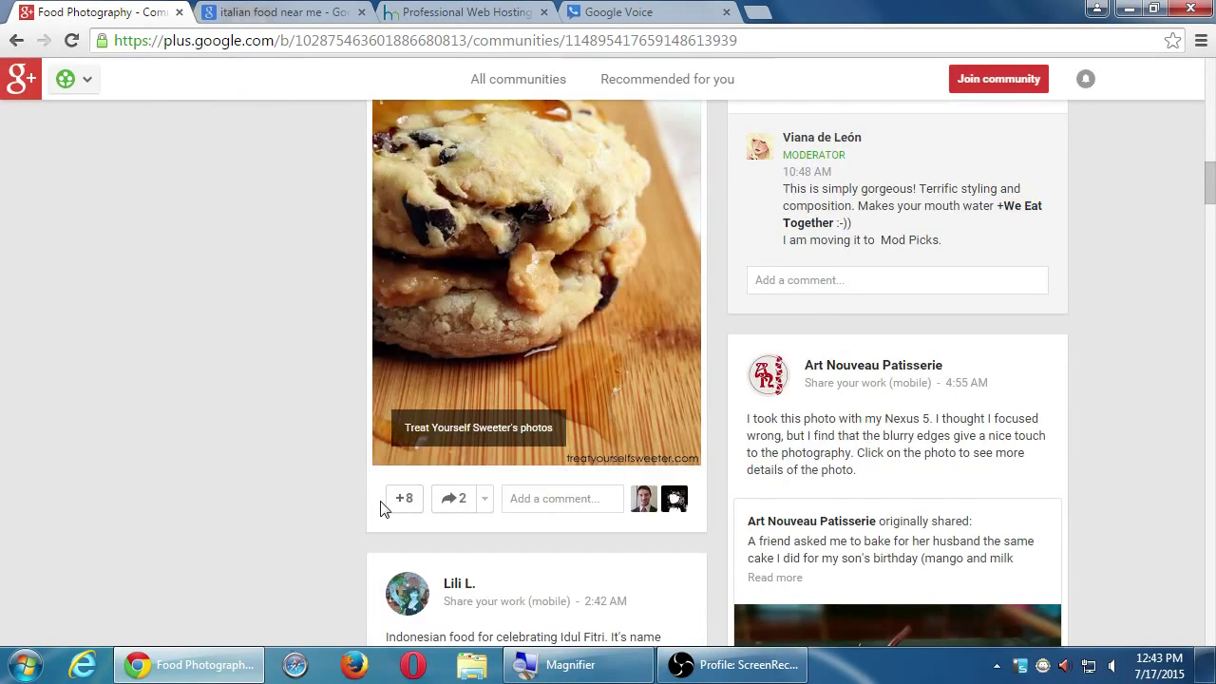
{"action": "scroll", "coordinate": [382, 494], "scroll_direction": "down", "scroll_amount": 9}
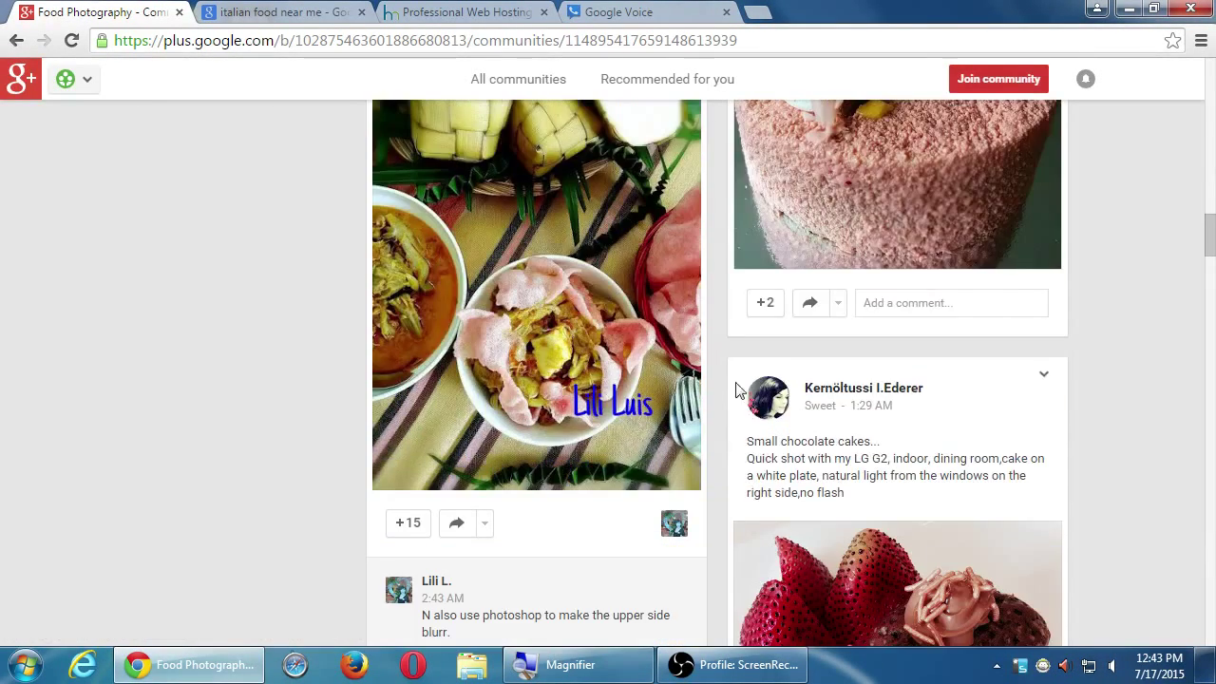
{"action": "scroll", "coordinate": [750, 408], "scroll_direction": "down", "scroll_amount": 4}
{"action": "scroll", "coordinate": [385, 294], "scroll_direction": "up", "scroll_amount": 3}
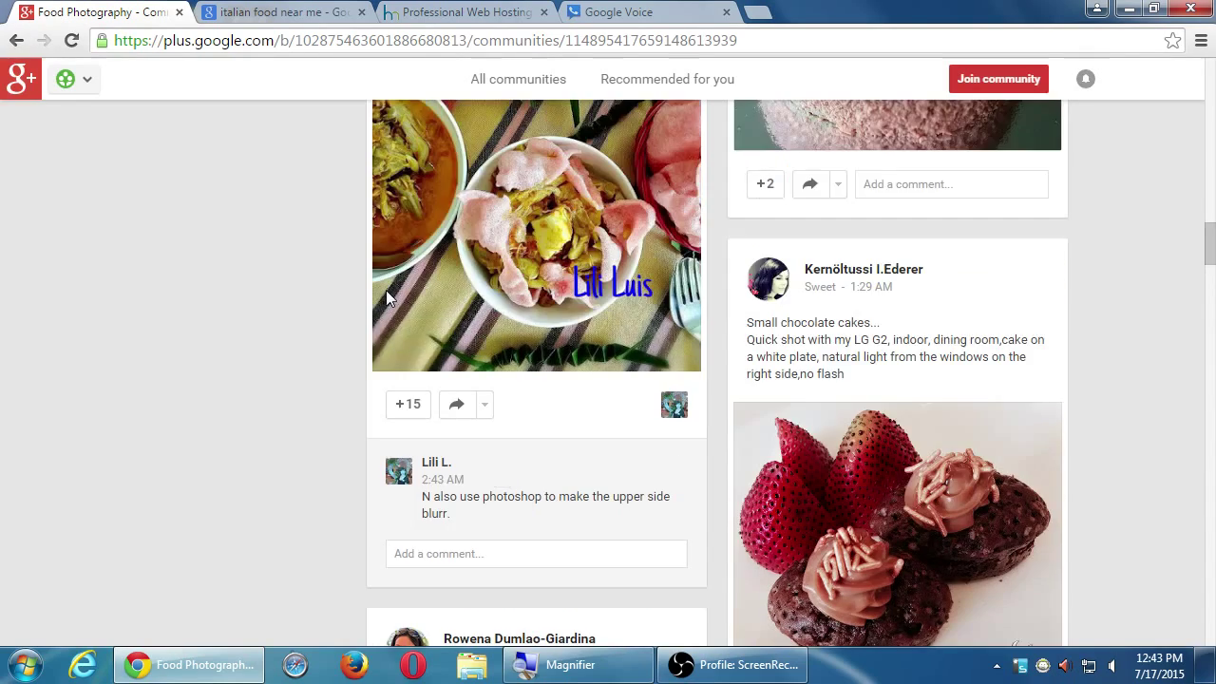
{"action": "scroll", "coordinate": [386, 290], "scroll_direction": "up", "scroll_amount": 4}
{"action": "scroll", "coordinate": [387, 291], "scroll_direction": "down", "scroll_amount": 6}
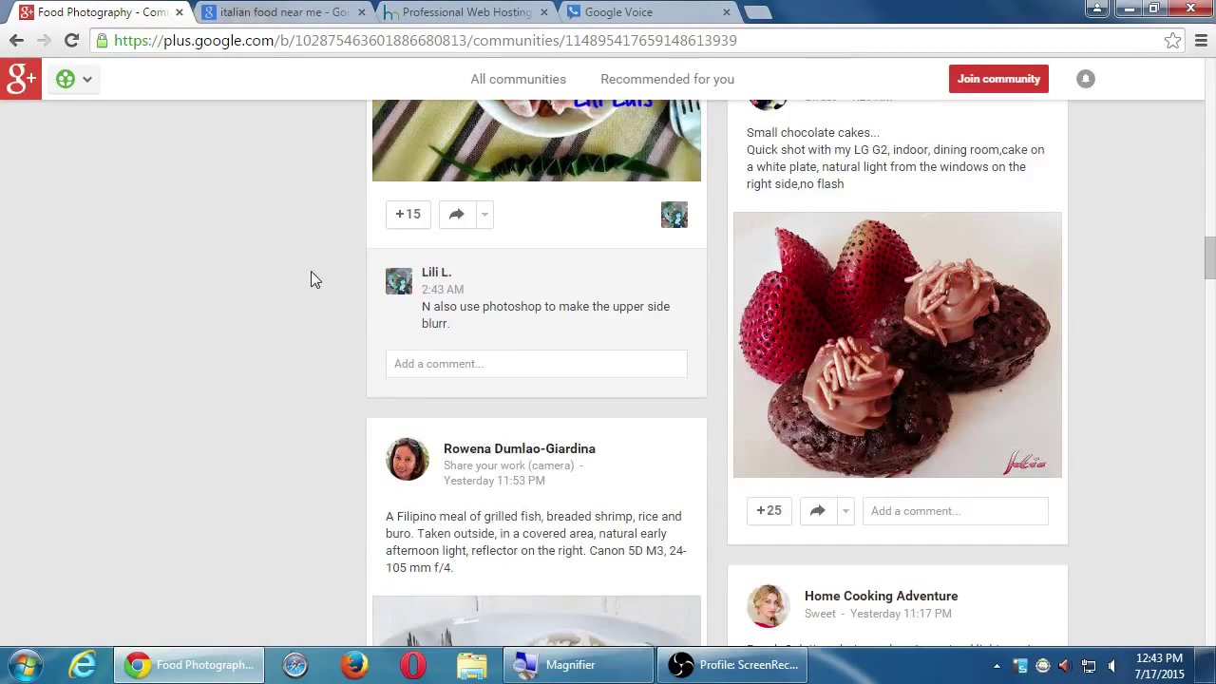
{"action": "scroll", "coordinate": [316, 337], "scroll_direction": "down", "scroll_amount": 7}
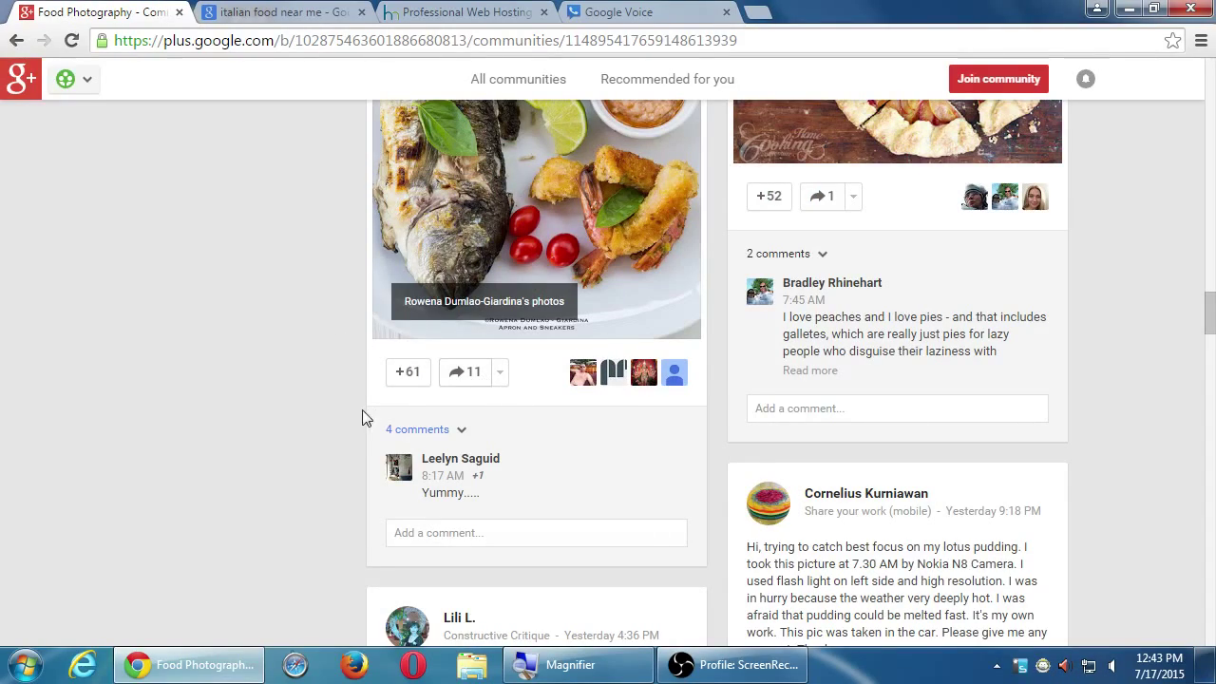
{"action": "scroll", "coordinate": [360, 408], "scroll_direction": "up", "scroll_amount": 6}
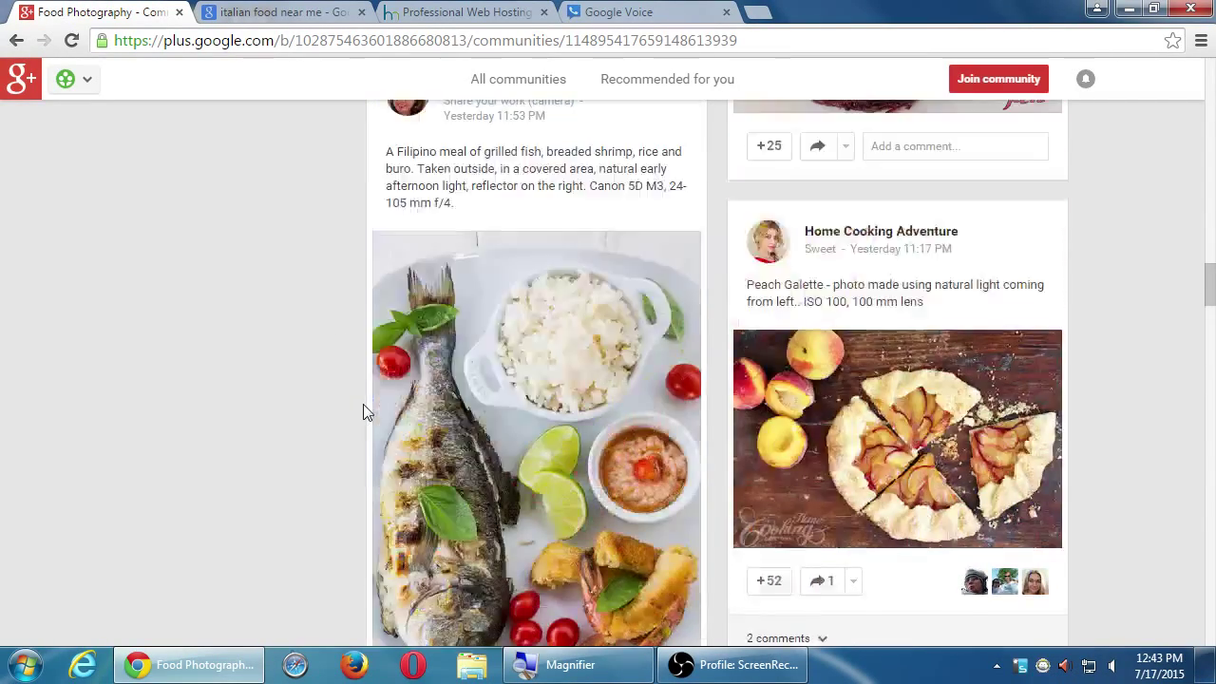
{"action": "scroll", "coordinate": [363, 410], "scroll_direction": "up", "scroll_amount": 10}
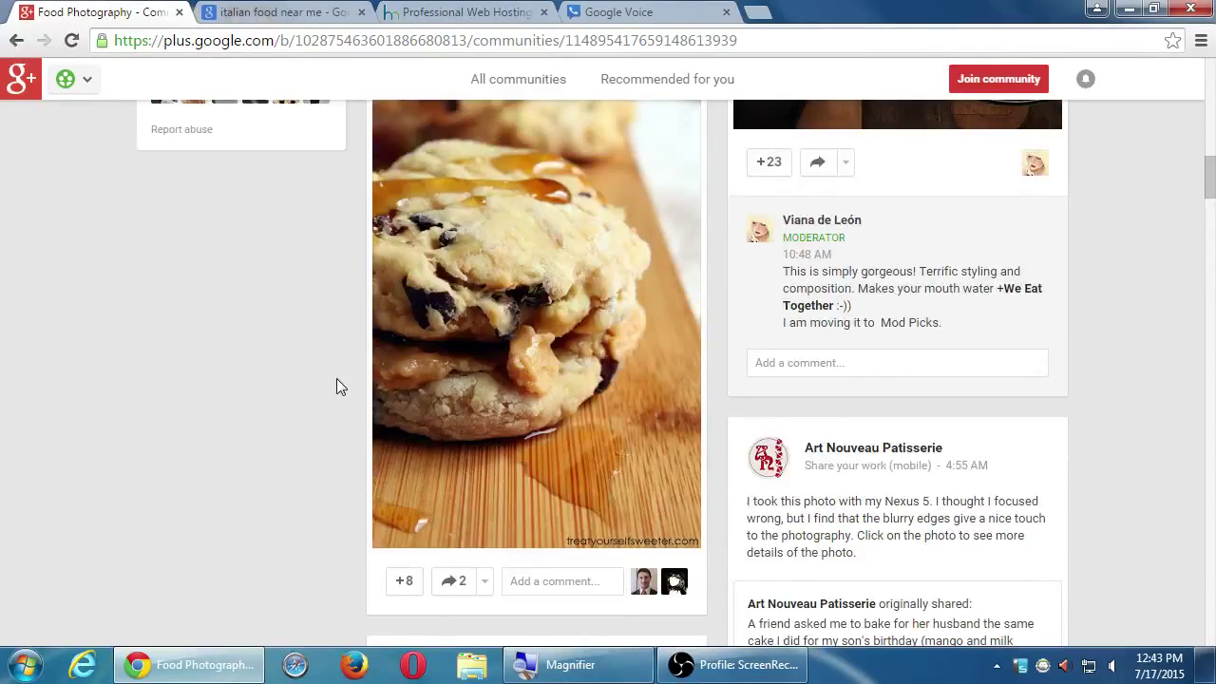
{"action": "scroll", "coordinate": [491, 386], "scroll_direction": "up", "scroll_amount": 10}
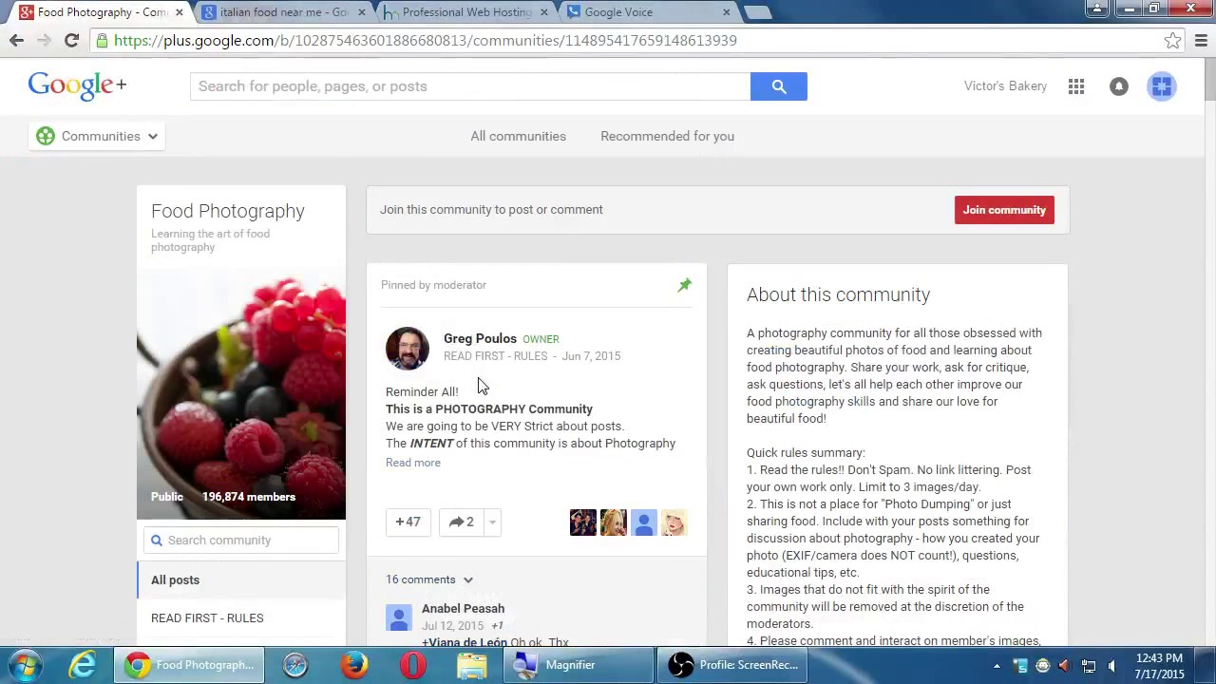
{"action": "scroll", "coordinate": [1130, 307], "scroll_direction": "down", "scroll_amount": 3}
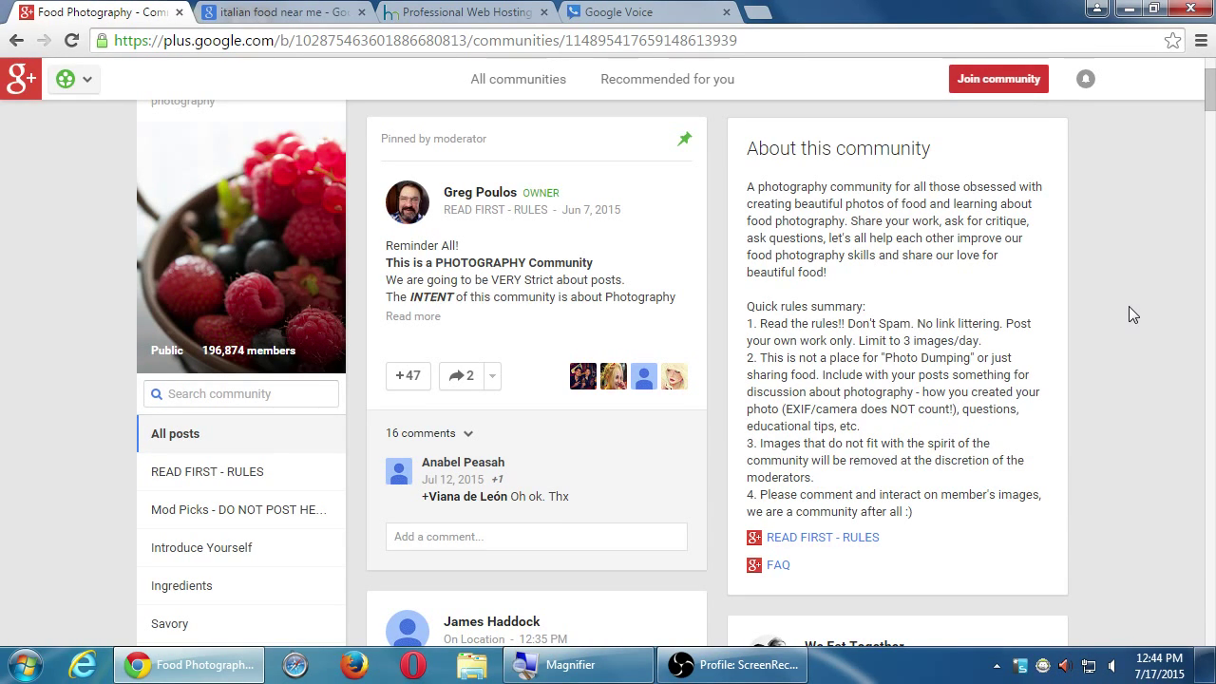
{"action": "scroll", "coordinate": [1093, 326], "scroll_direction": "down", "scroll_amount": 10}
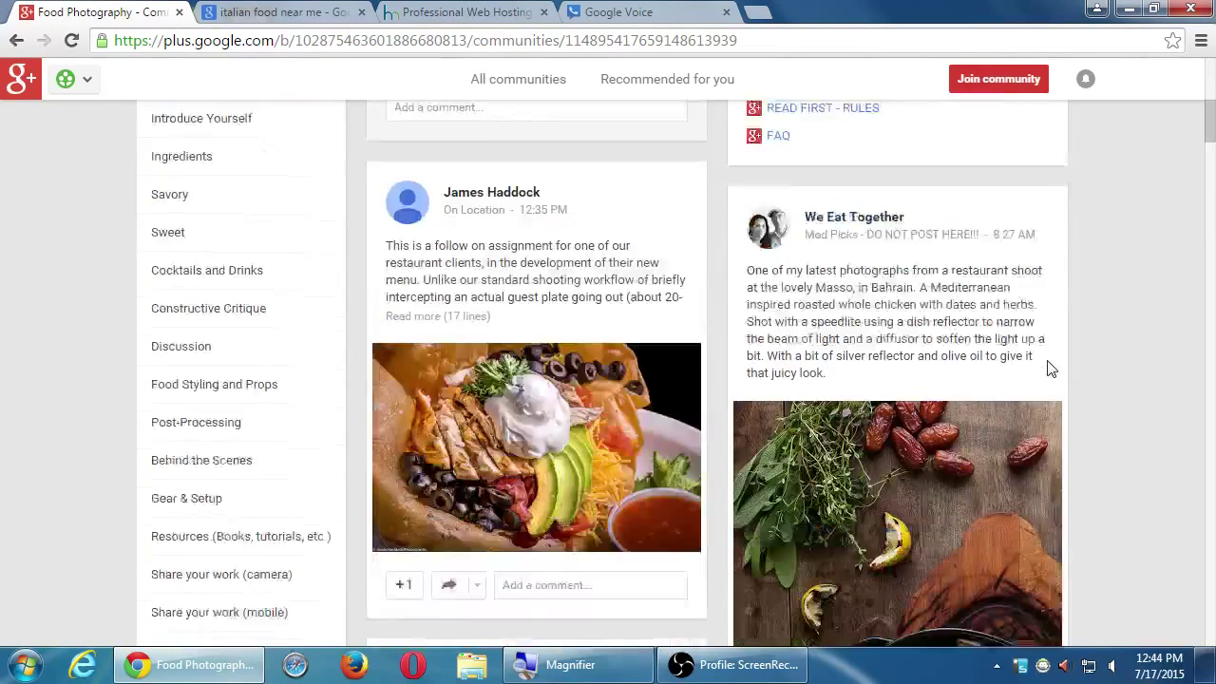
{"action": "scroll", "coordinate": [1042, 370], "scroll_direction": "down", "scroll_amount": 5}
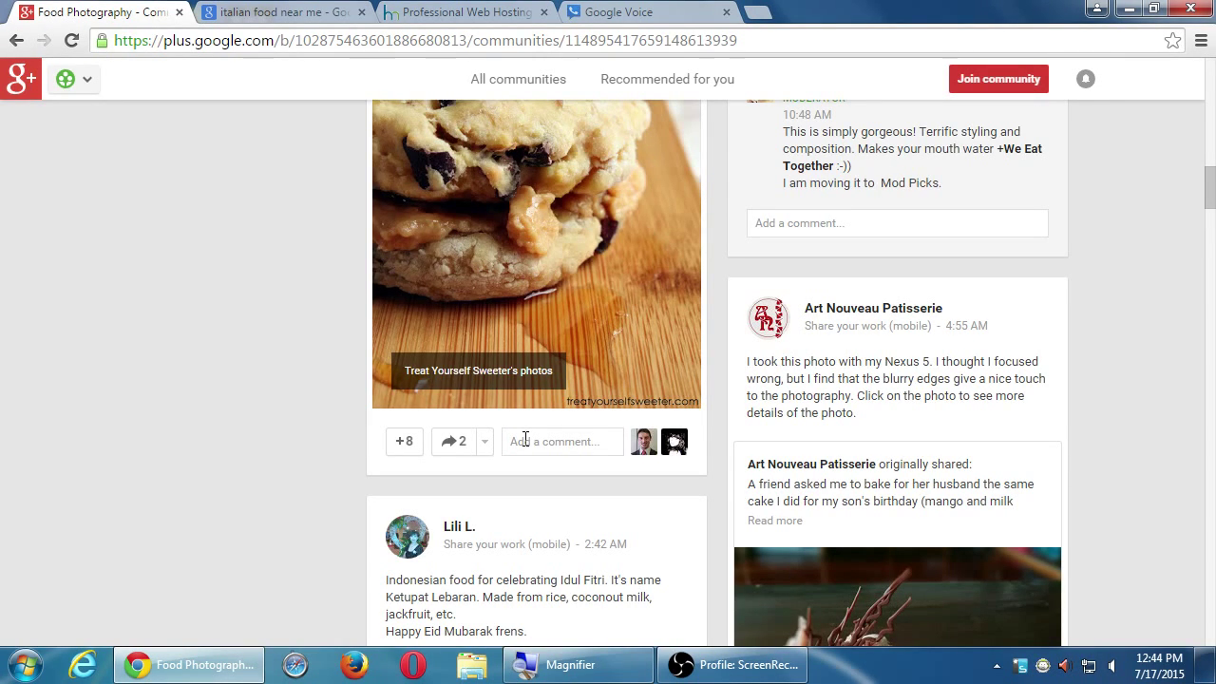
{"action": "scroll", "coordinate": [525, 439], "scroll_direction": "up", "scroll_amount": 4}
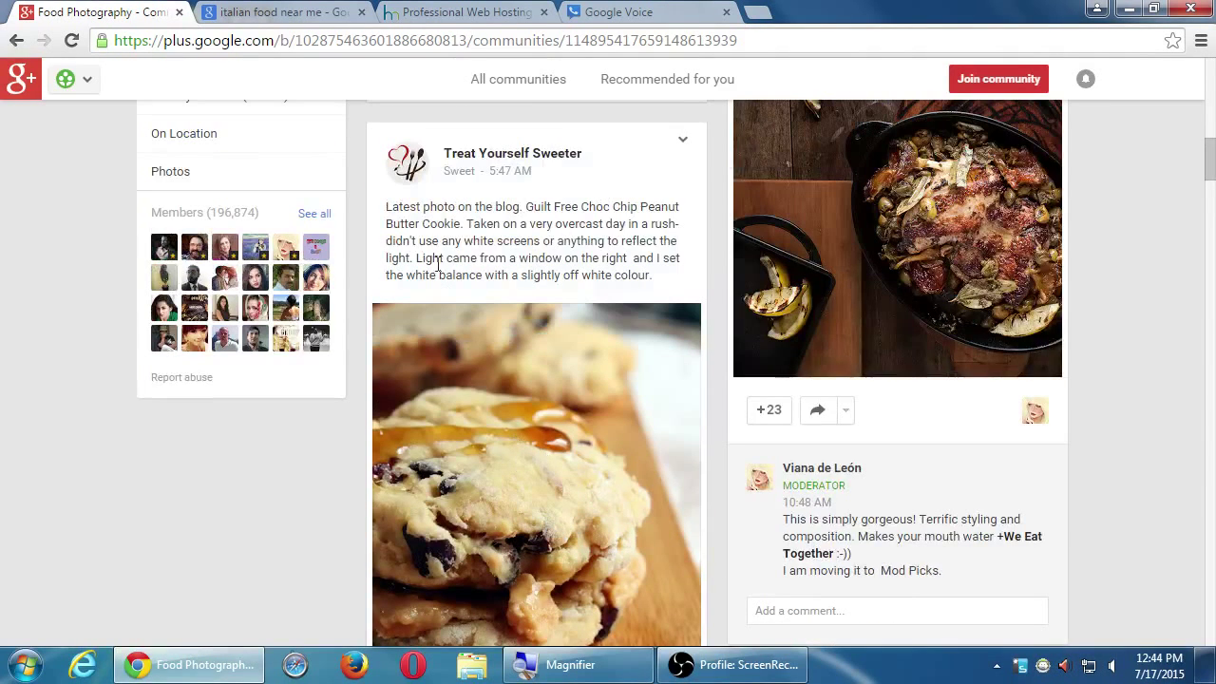
{"action": "mouse_move", "coordinate": [415, 183]}
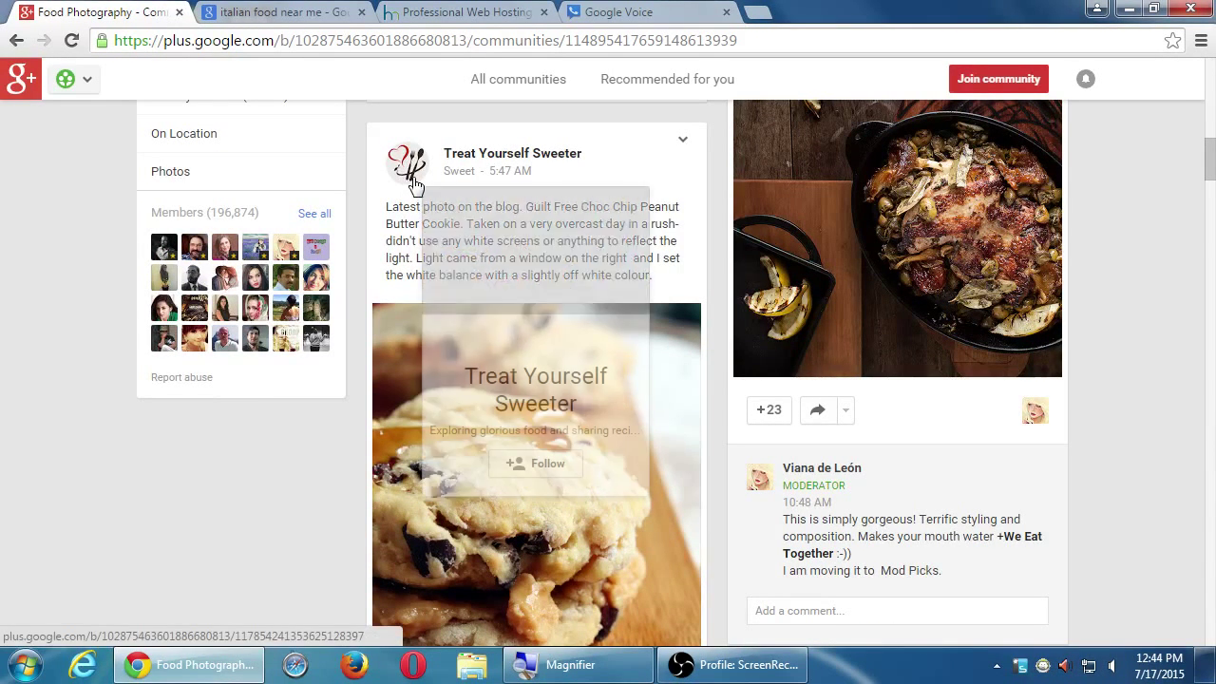
{"action": "mouse_move", "coordinate": [538, 463]}
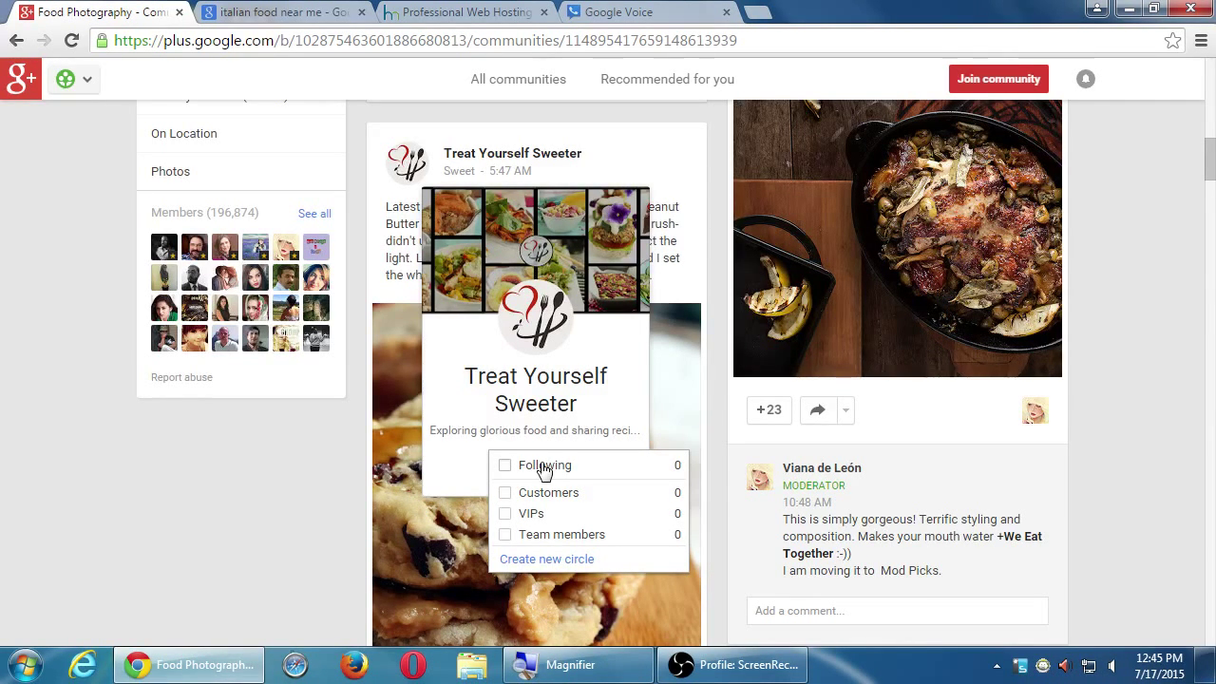
{"action": "scroll", "coordinate": [543, 470], "scroll_direction": "up", "scroll_amount": 15}
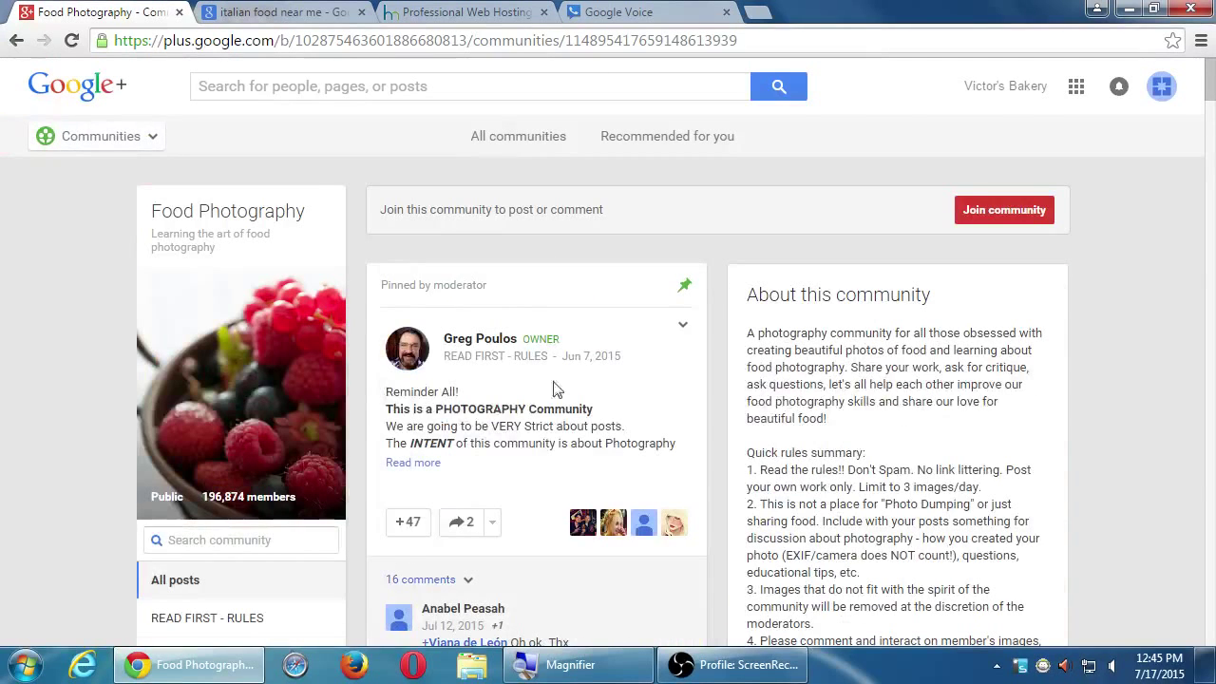
- Join the Food Photography community and scroll down through its category list
{"action": "left_click", "coordinate": [987, 211]}
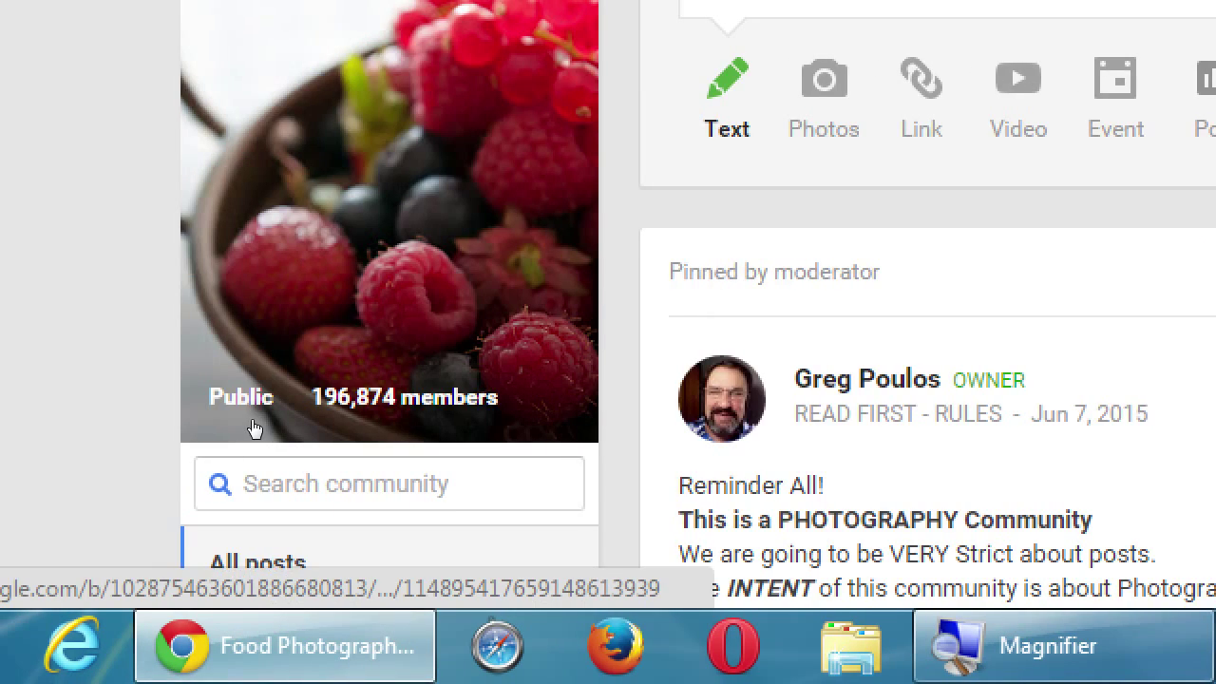
{"action": "scroll", "coordinate": [275, 440], "scroll_direction": "down", "scroll_amount": 4}
{"action": "scroll", "coordinate": [124, 475], "scroll_direction": "down", "scroll_amount": 2}
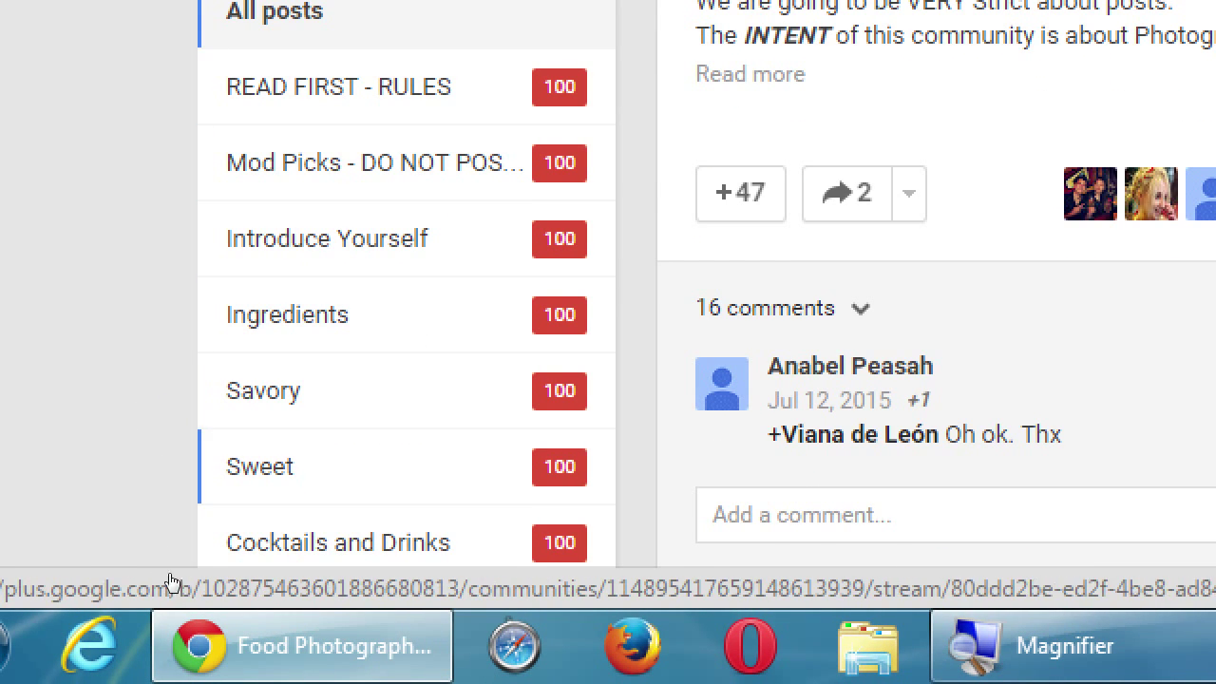
{"action": "scroll", "coordinate": [105, 536], "scroll_direction": "down", "scroll_amount": 1}
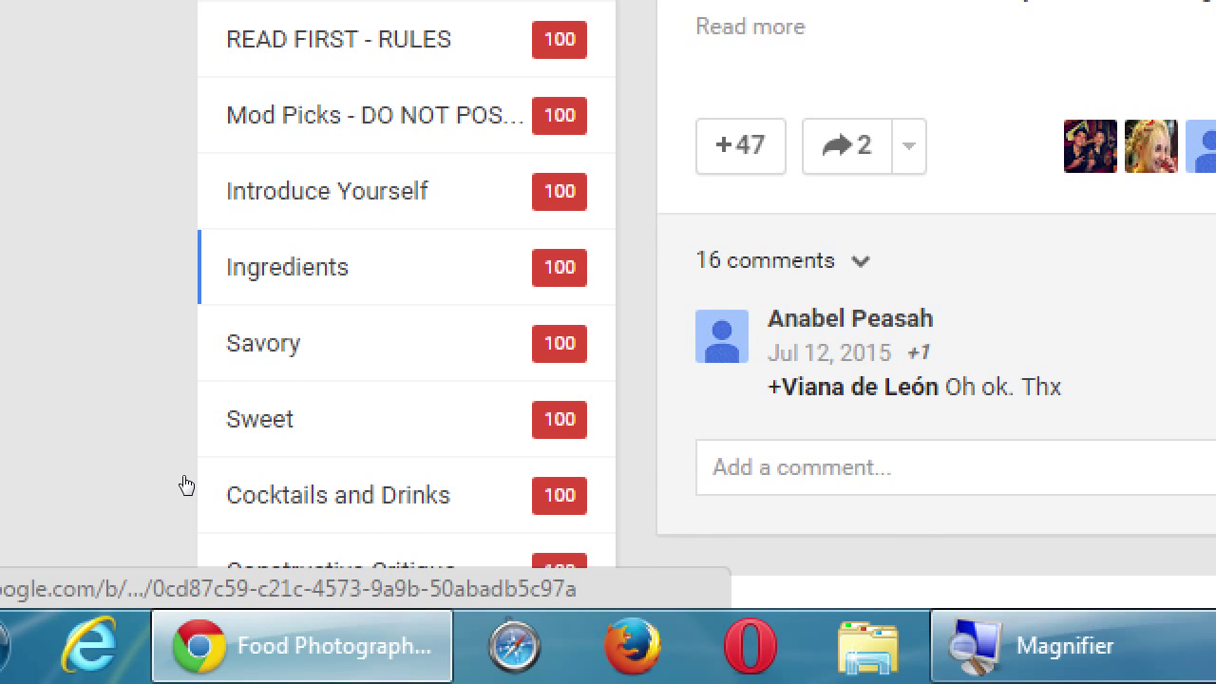
{"action": "scroll", "coordinate": [184, 480], "scroll_direction": "down", "scroll_amount": 1}
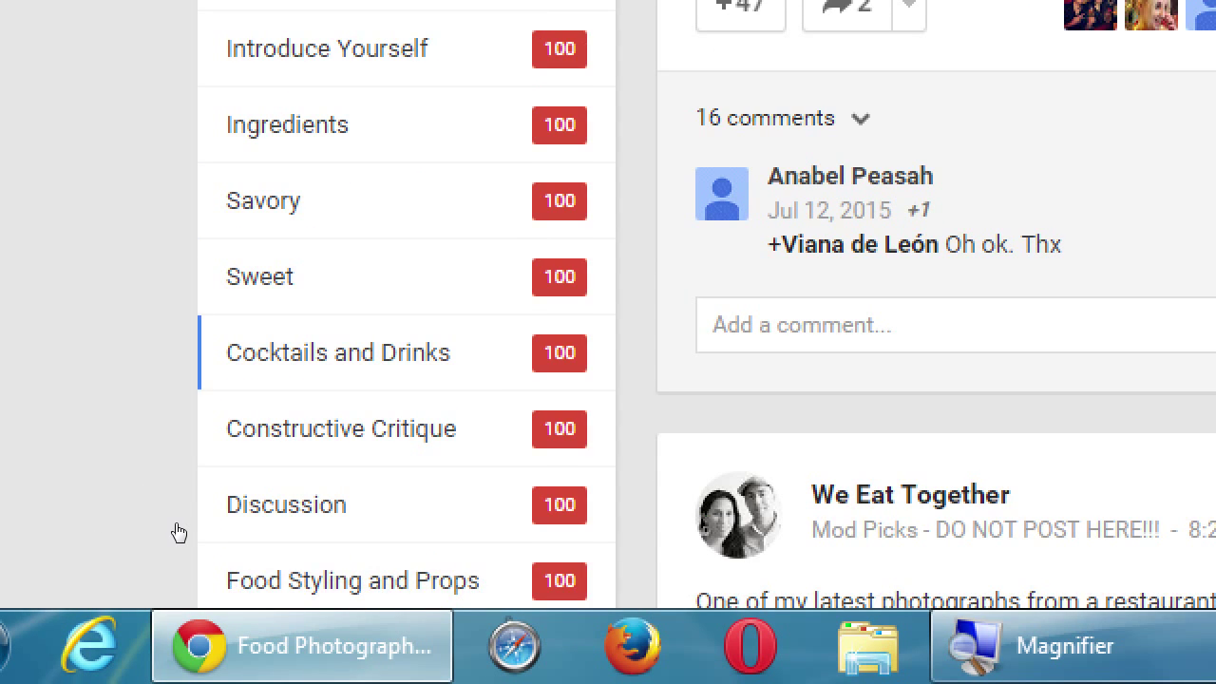
{"action": "scroll", "coordinate": [127, 518], "scroll_direction": "down", "scroll_amount": 7}
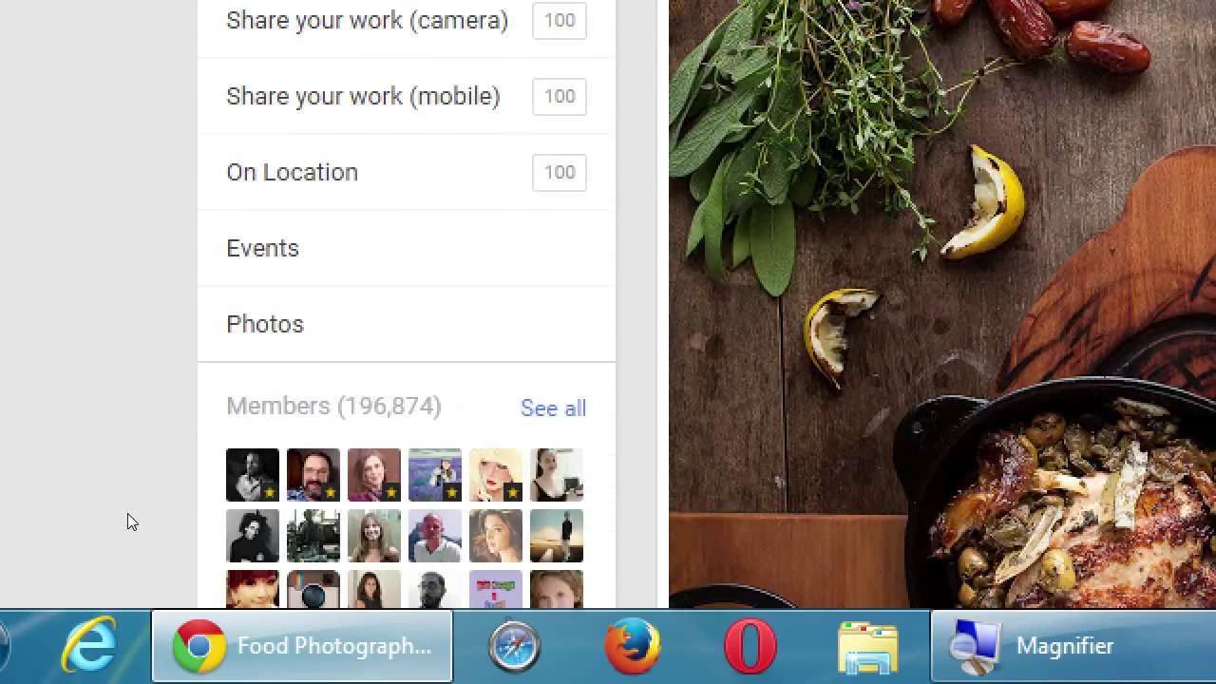
- Scroll back to the top and start a new post in the Share what's new box
{"action": "scroll", "coordinate": [133, 508], "scroll_direction": "up", "scroll_amount": 1}
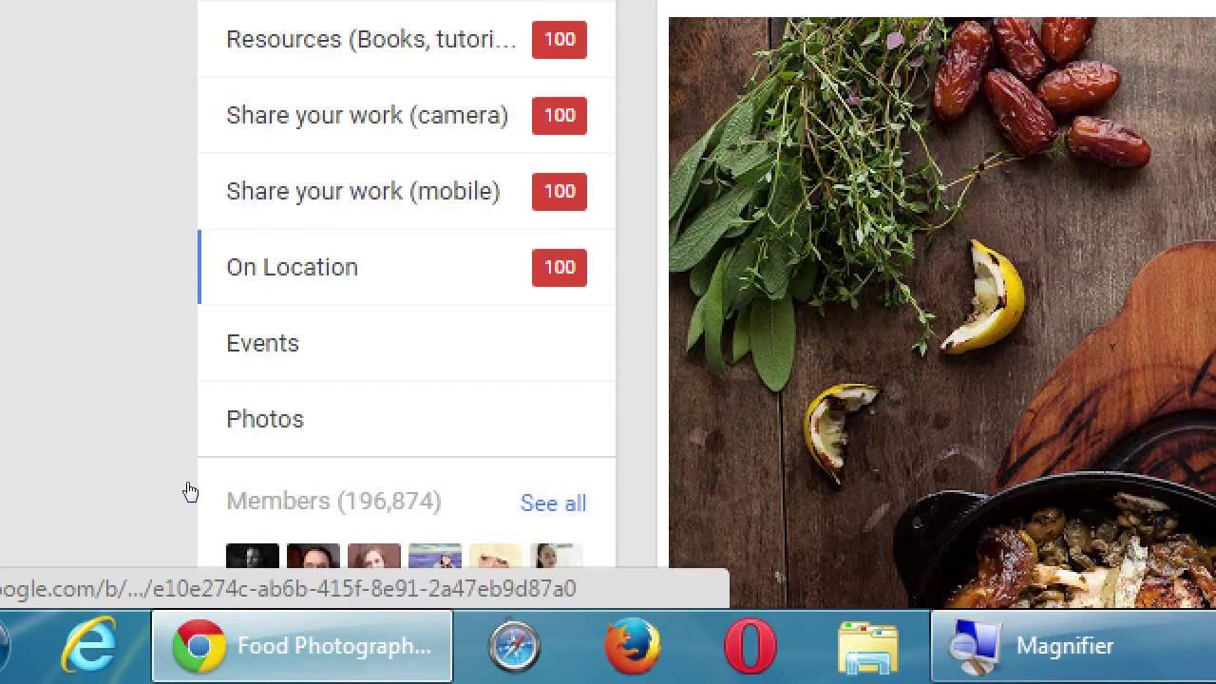
{"action": "scroll", "coordinate": [151, 510], "scroll_direction": "up", "scroll_amount": 5}
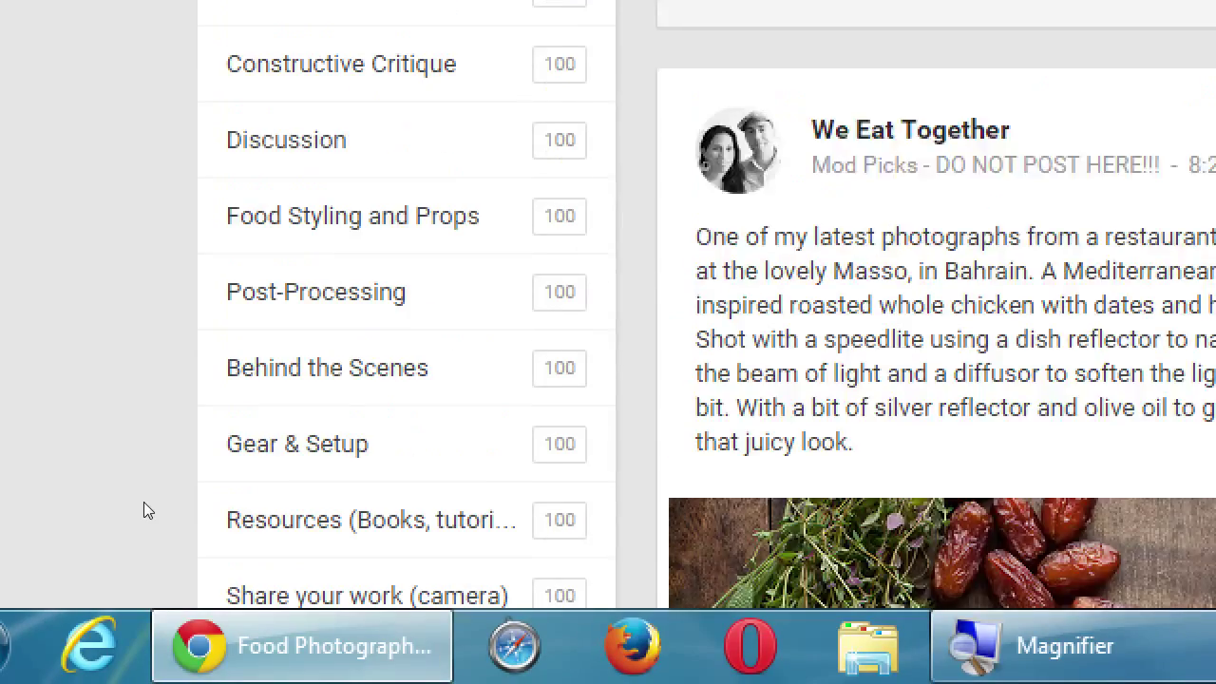
{"action": "scroll", "coordinate": [144, 503], "scroll_direction": "up", "scroll_amount": 3}
{"action": "scroll", "coordinate": [126, 500], "scroll_direction": "up", "scroll_amount": 2}
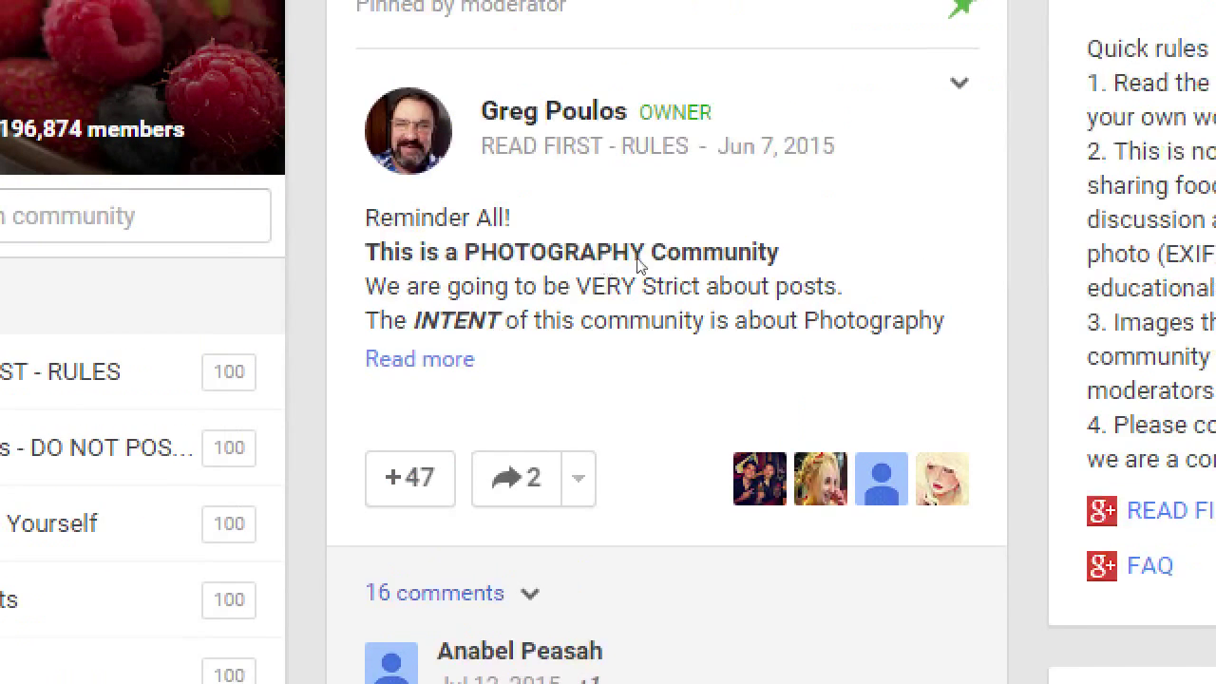
{"action": "scroll", "coordinate": [665, 269], "scroll_direction": "up", "scroll_amount": 5}
{"action": "left_click", "coordinate": [478, 320]}
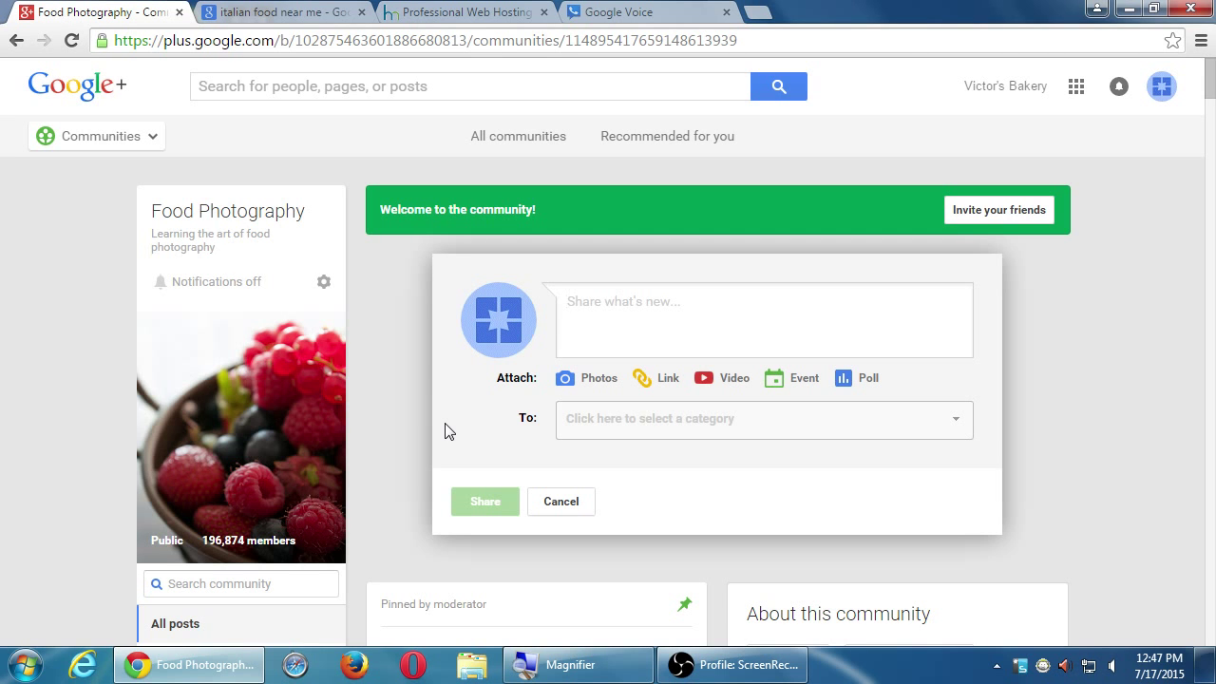
- Type a draft 'Hello everyone' greeting in the post, then erase it
{"action": "key", "text": "super+plus"}
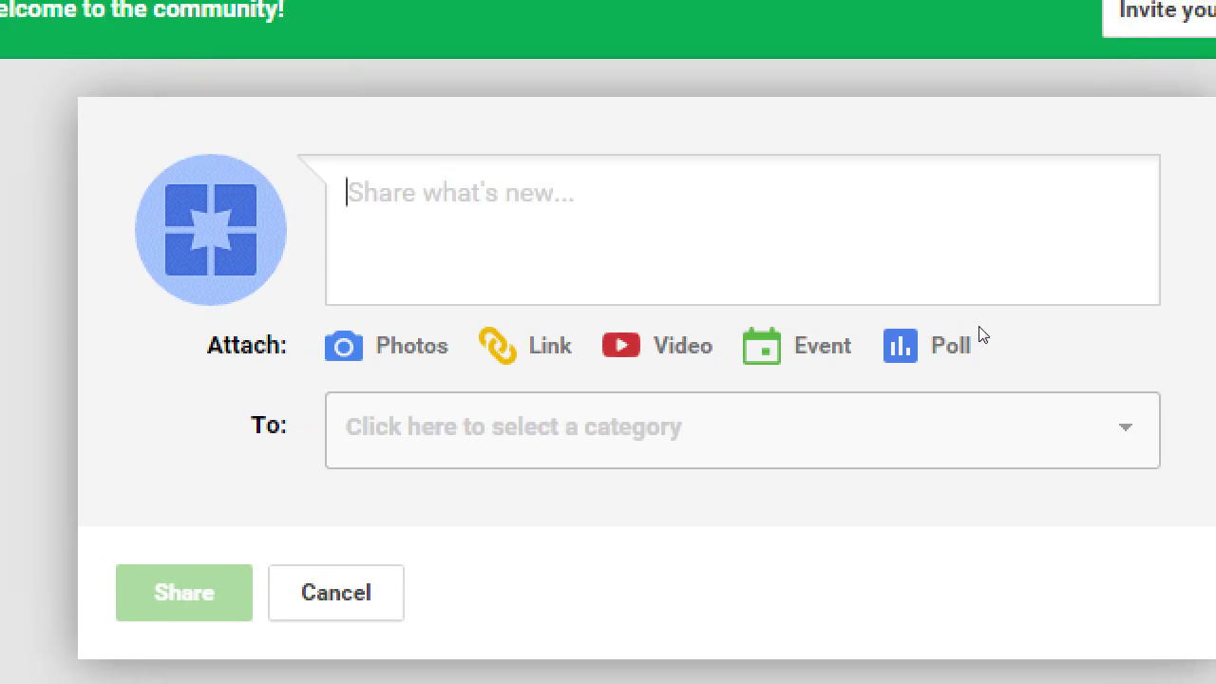
{"action": "type", "text": "Hello"}
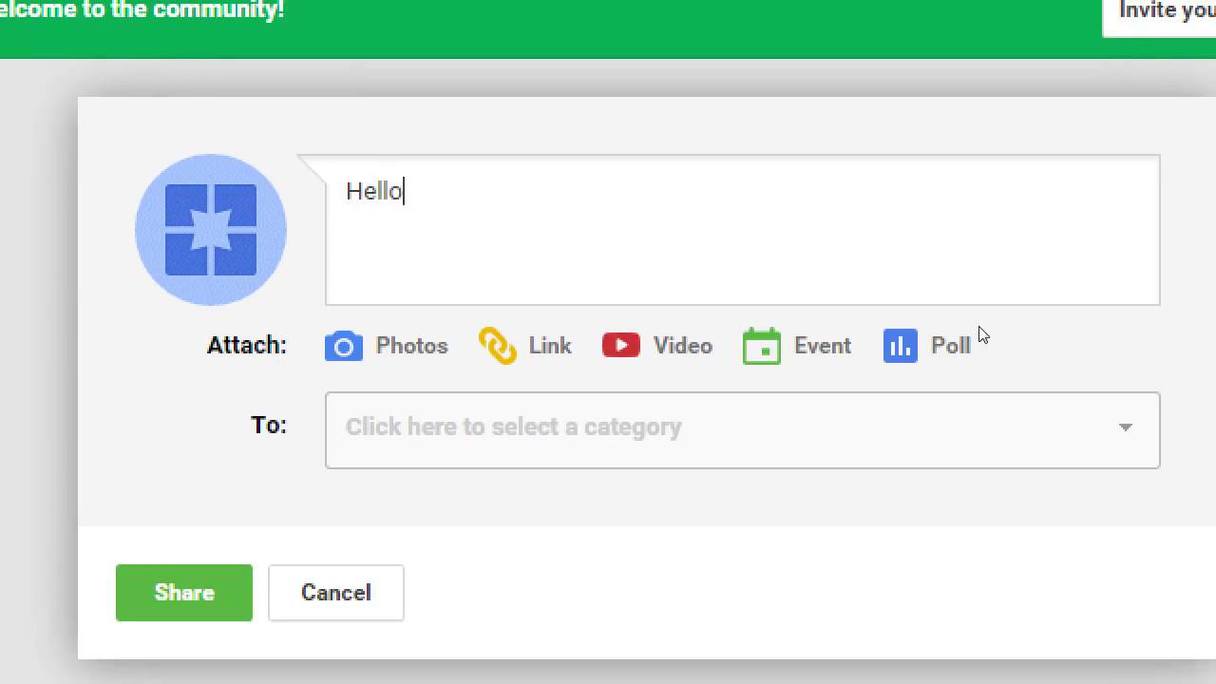
{"action": "type", "text": " v"}
{"action": "key", "text": "BackSpace"}
{"action": "type", "text": "eeryon"}
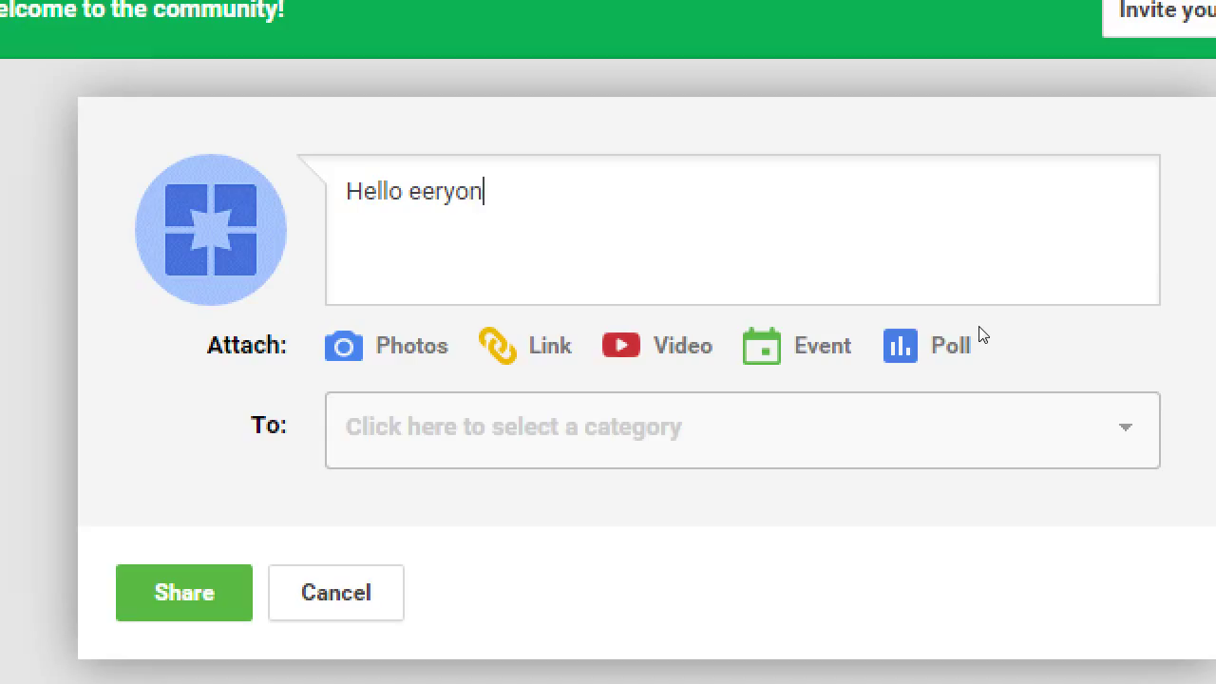
{"action": "key", "text": "BackSpace"}
{"action": "key", "text": "BackSpace"}
{"action": "key", "text": "BackSpace"}
{"action": "key", "text": "BackSpace"}
{"action": "key", "text": "BackSpace"}
{"action": "key", "text": "BackSpace"}
{"action": "key", "text": "BackSpace"}
{"action": "key", "text": "BackSpace"}
{"action": "key", "text": "BackSpace"}
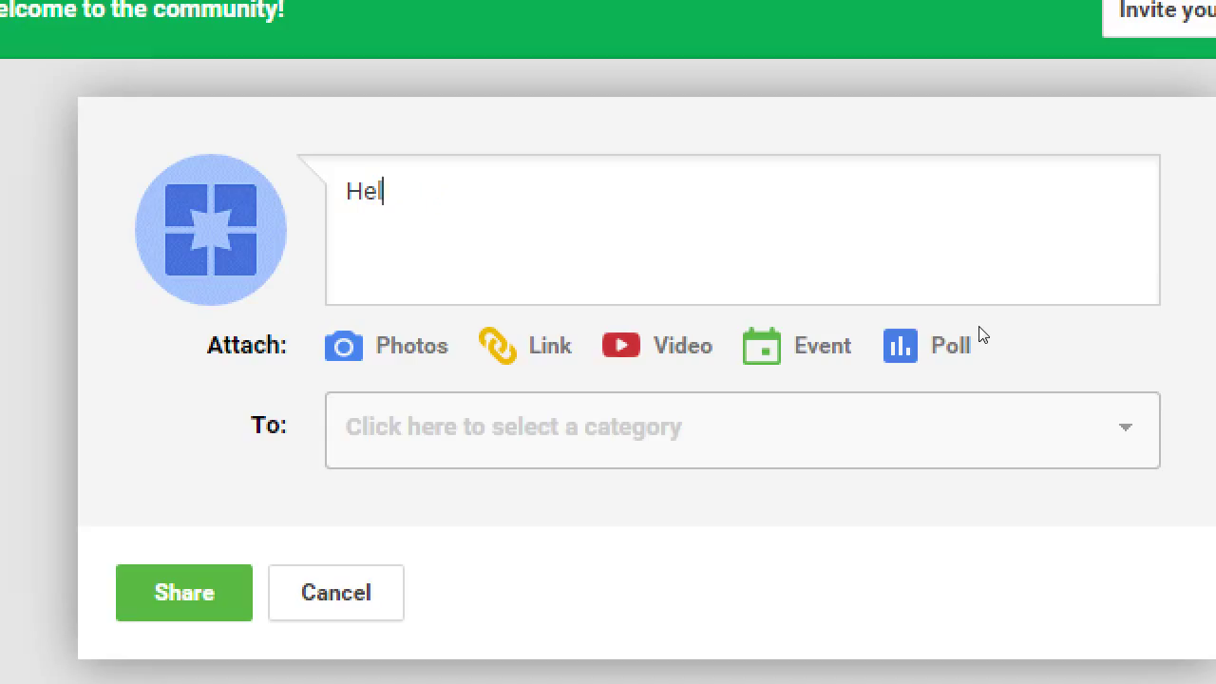
{"action": "key", "text": "BackSpace"}
{"action": "key", "text": "BackSpace"}
{"action": "key", "text": "BackSpace"}
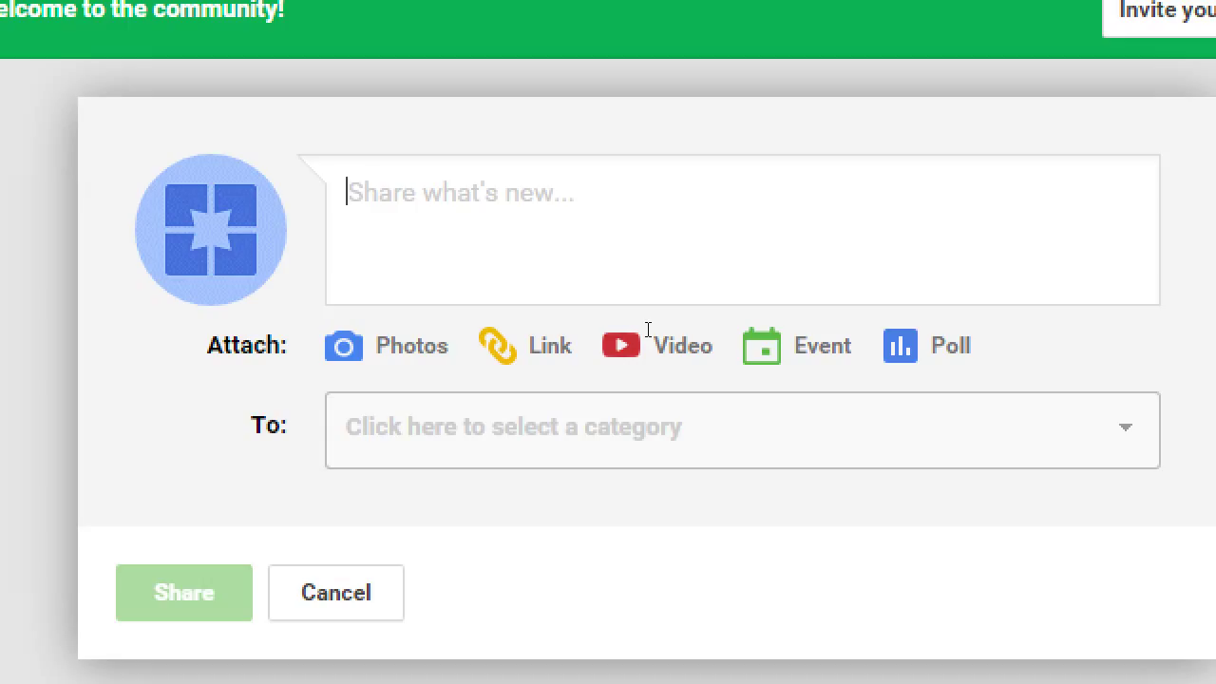
- Set the post's To: category to Introduce Yourself
{"action": "left_click", "coordinate": [629, 426]}
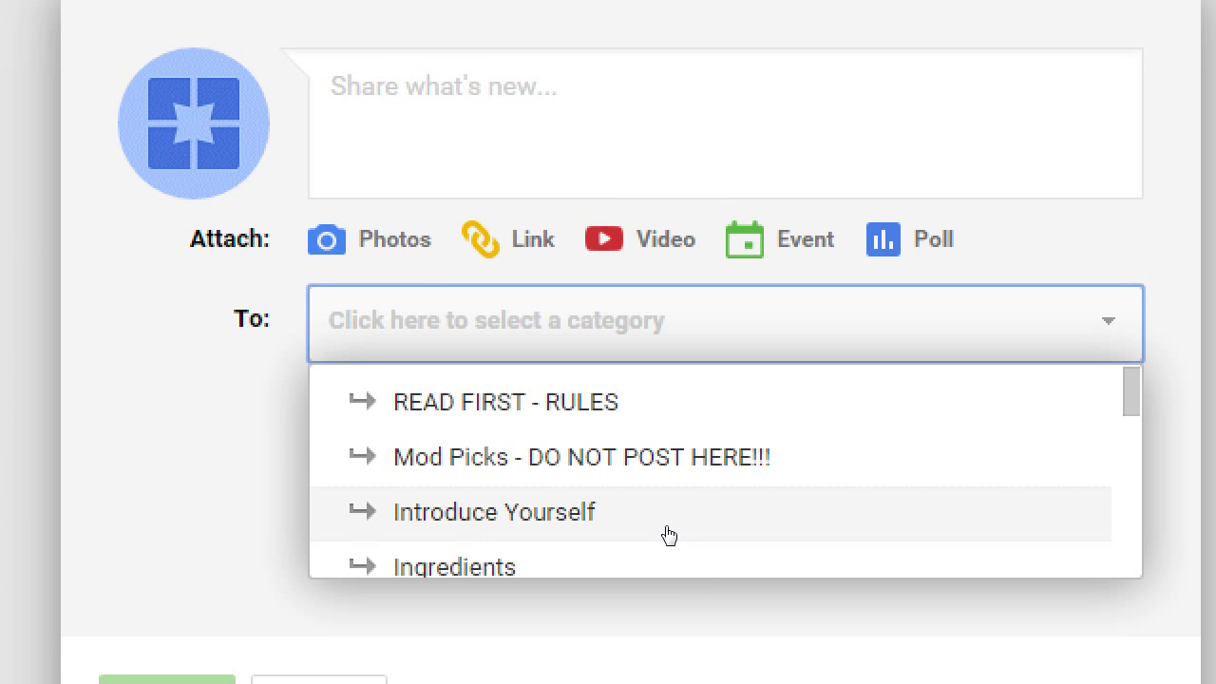
{"action": "left_click", "coordinate": [685, 634]}
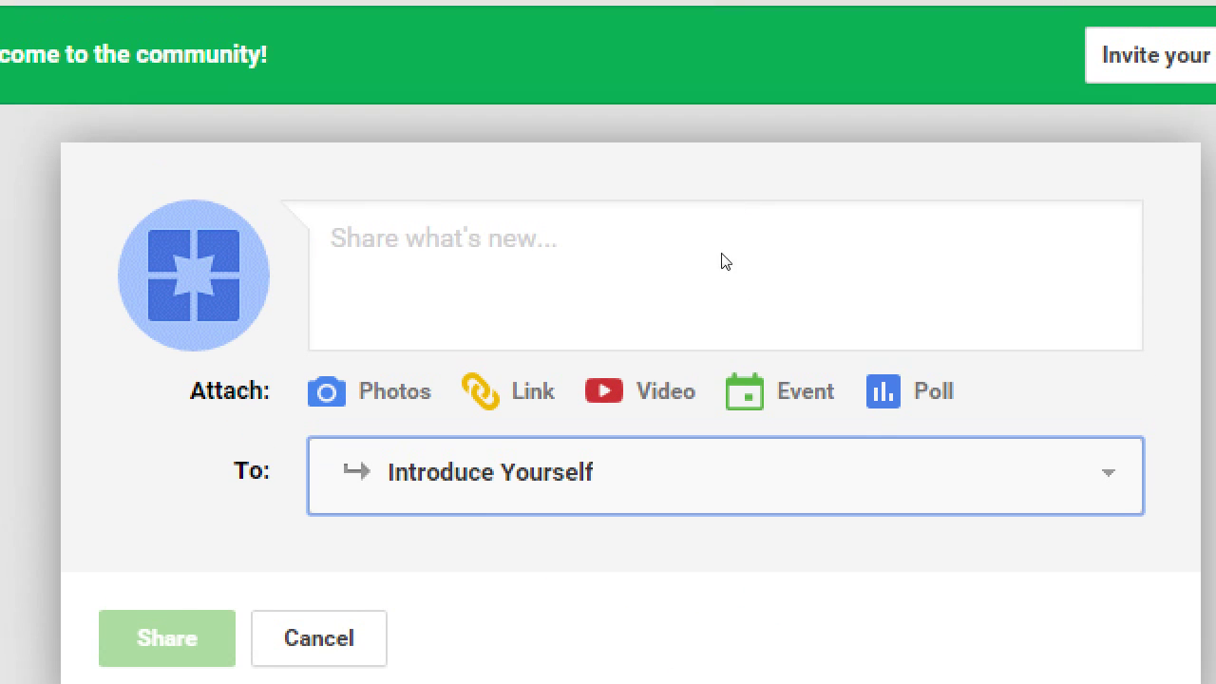
{"action": "left_click", "coordinate": [706, 156]}
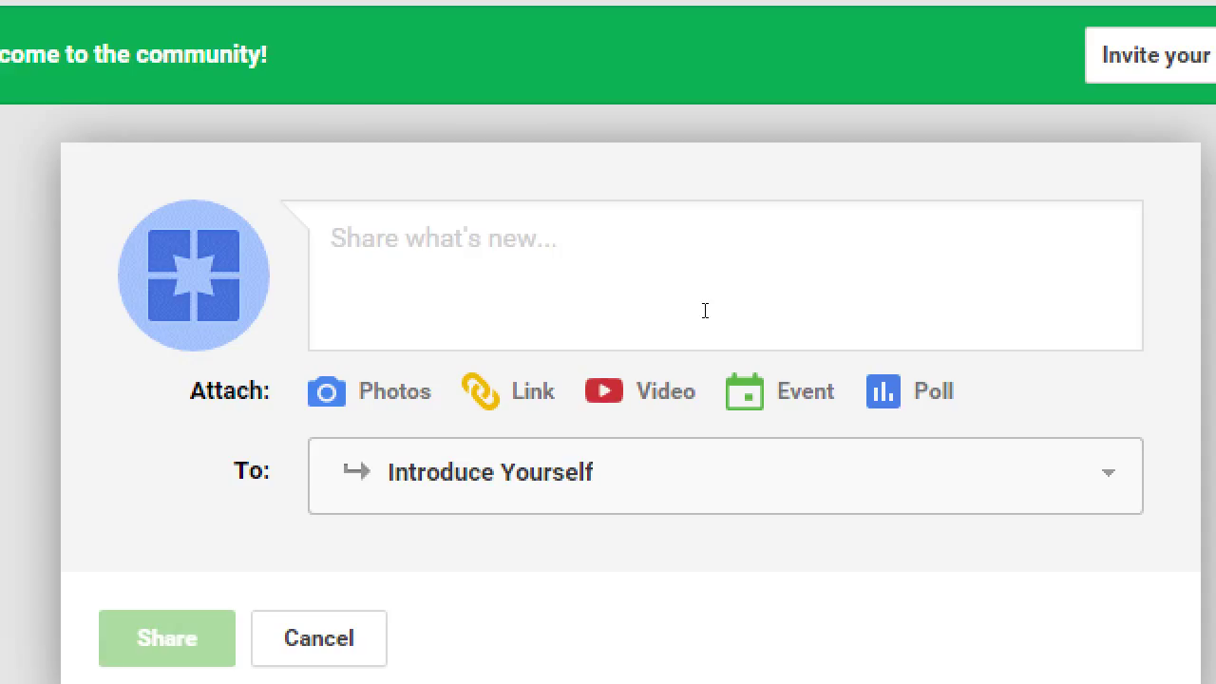
- Write 'We're an up-and-coming bakery in Eastlake.' and 'We're so happy to join this community, and share our tasty treats! :)' on two lines
{"action": "type", "text": "We're an "}
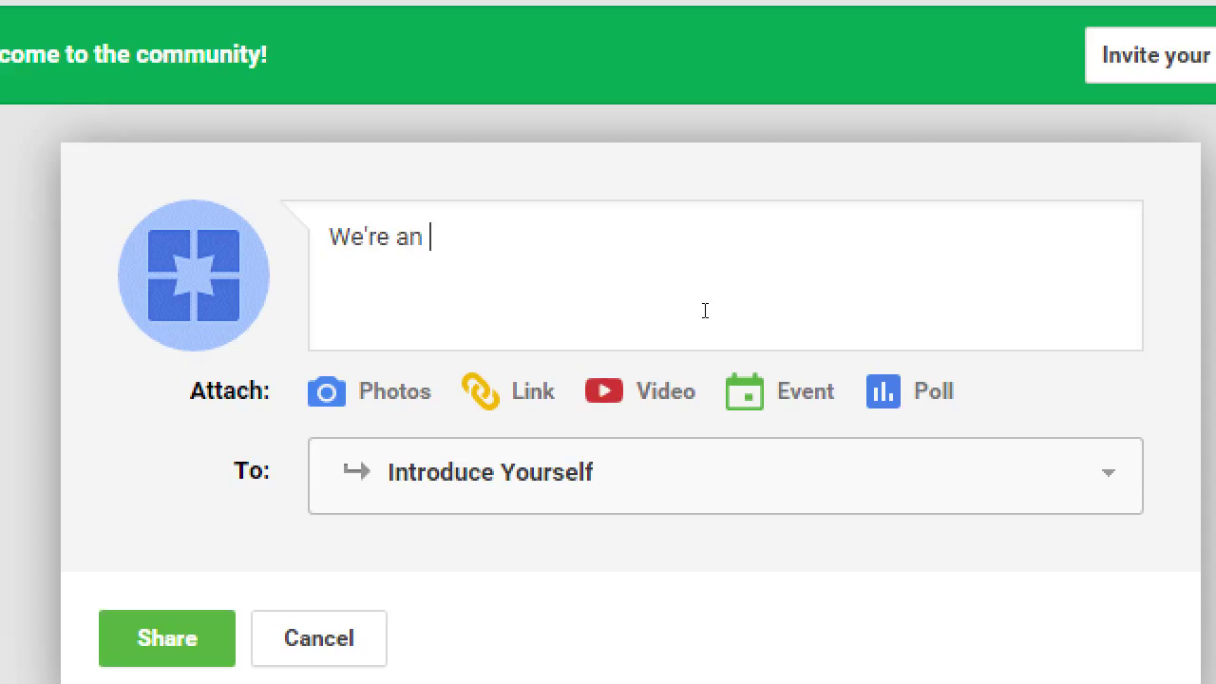
{"action": "type", "text": "up-and-coming"}
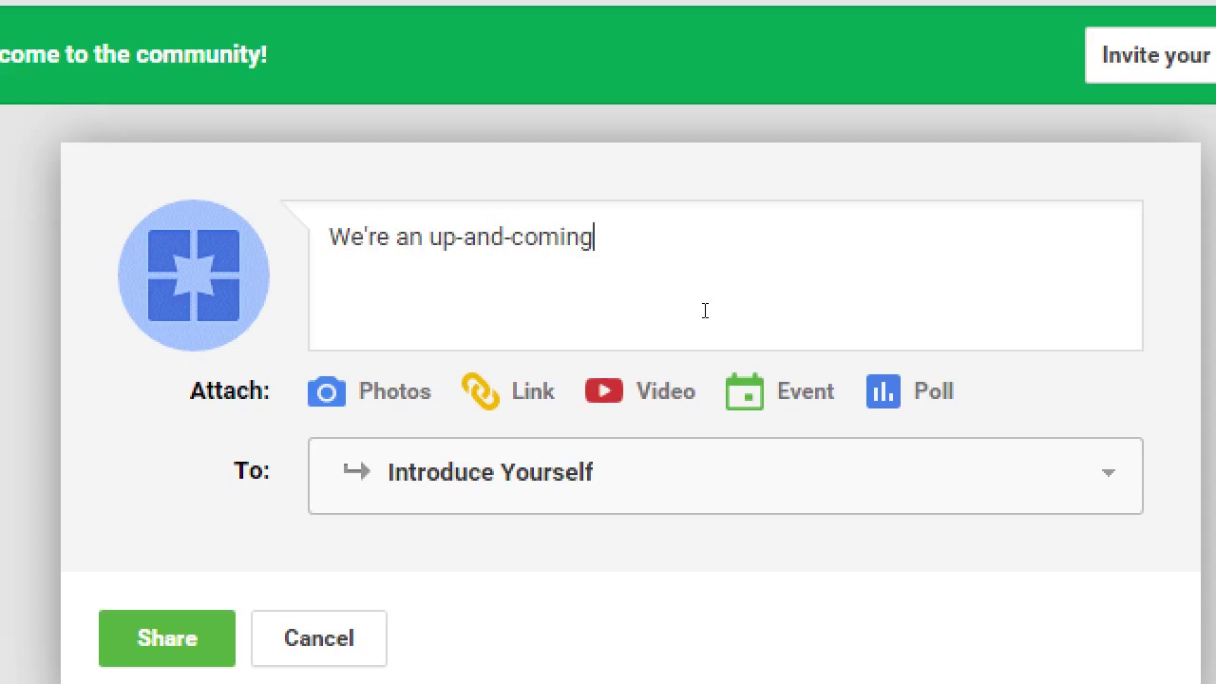
{"action": "type", "text": " bakery i"}
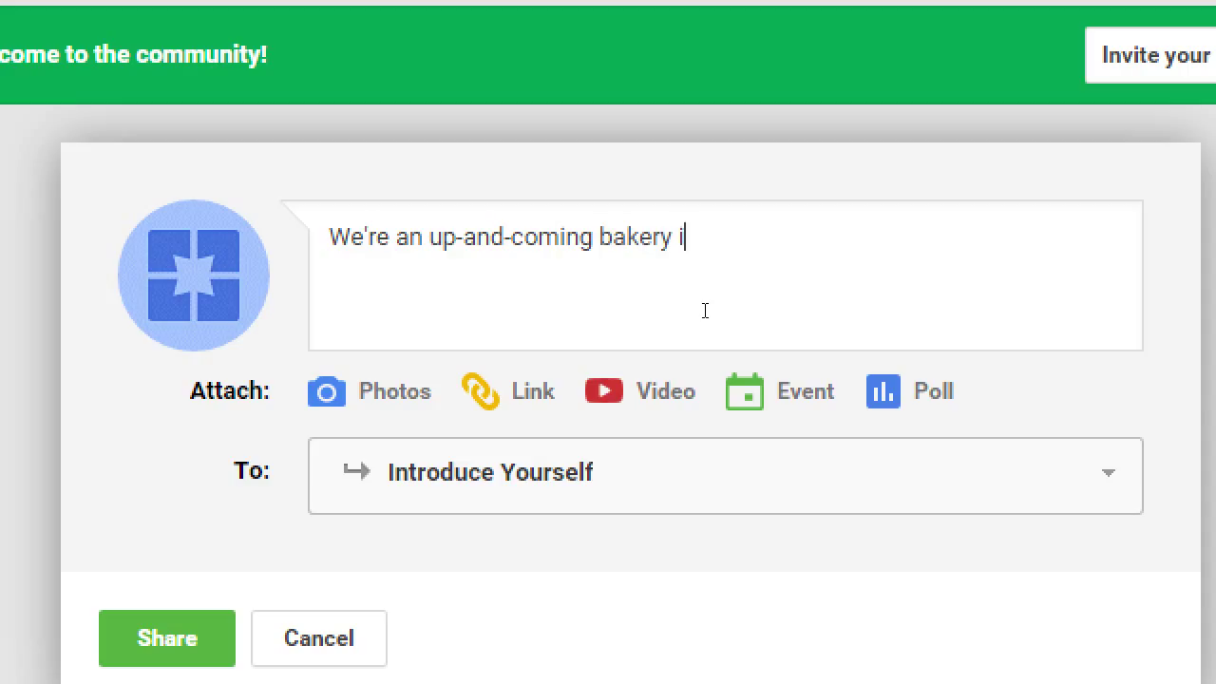
{"action": "type", "text": "n Eastlake."}
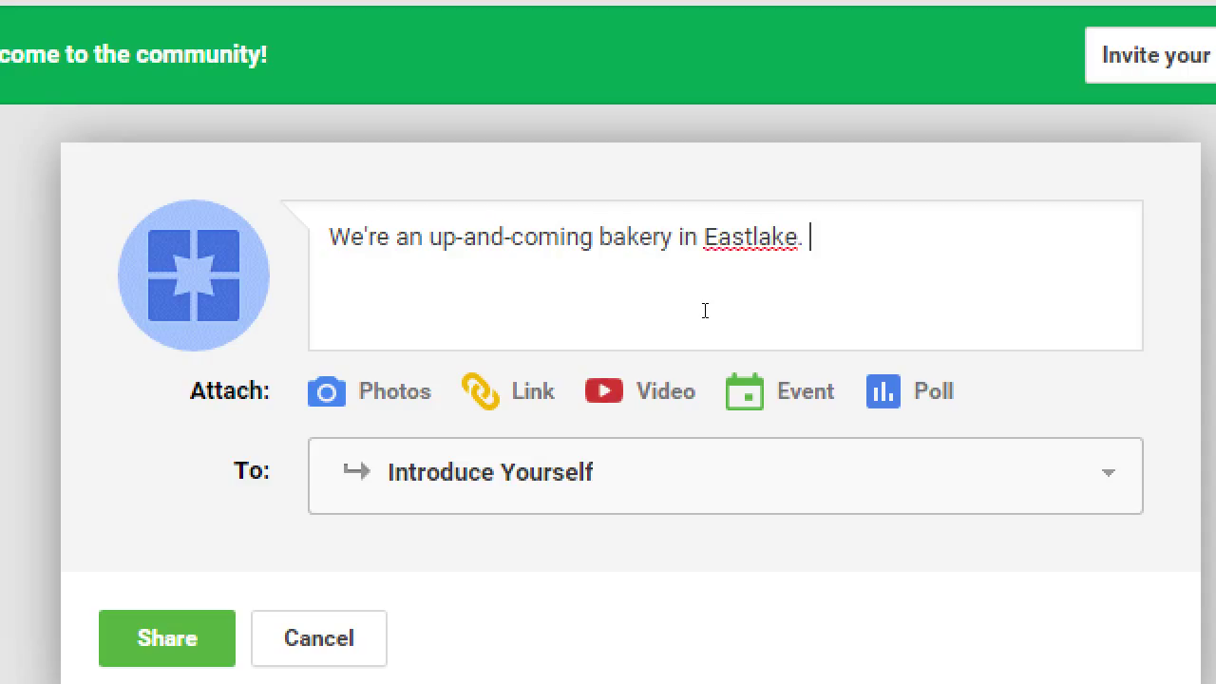
{"action": "key", "text": "Return"}
{"action": "type", "text": "We're so hap"}
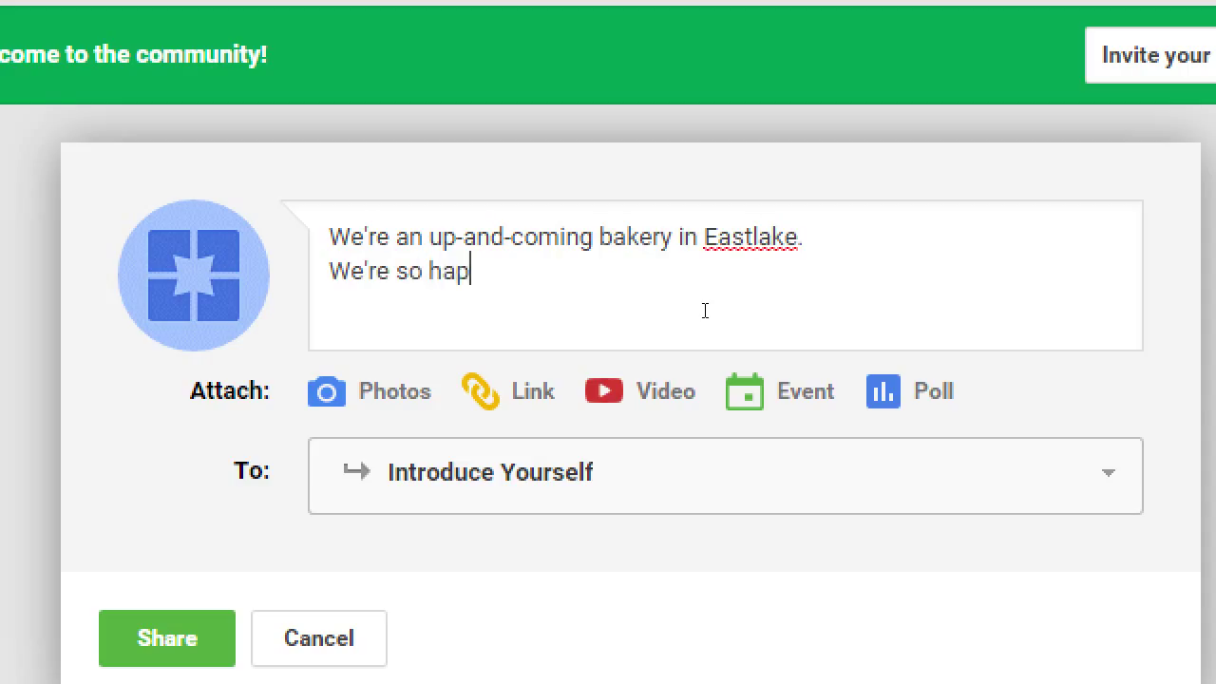
{"action": "type", "text": "py to join this "}
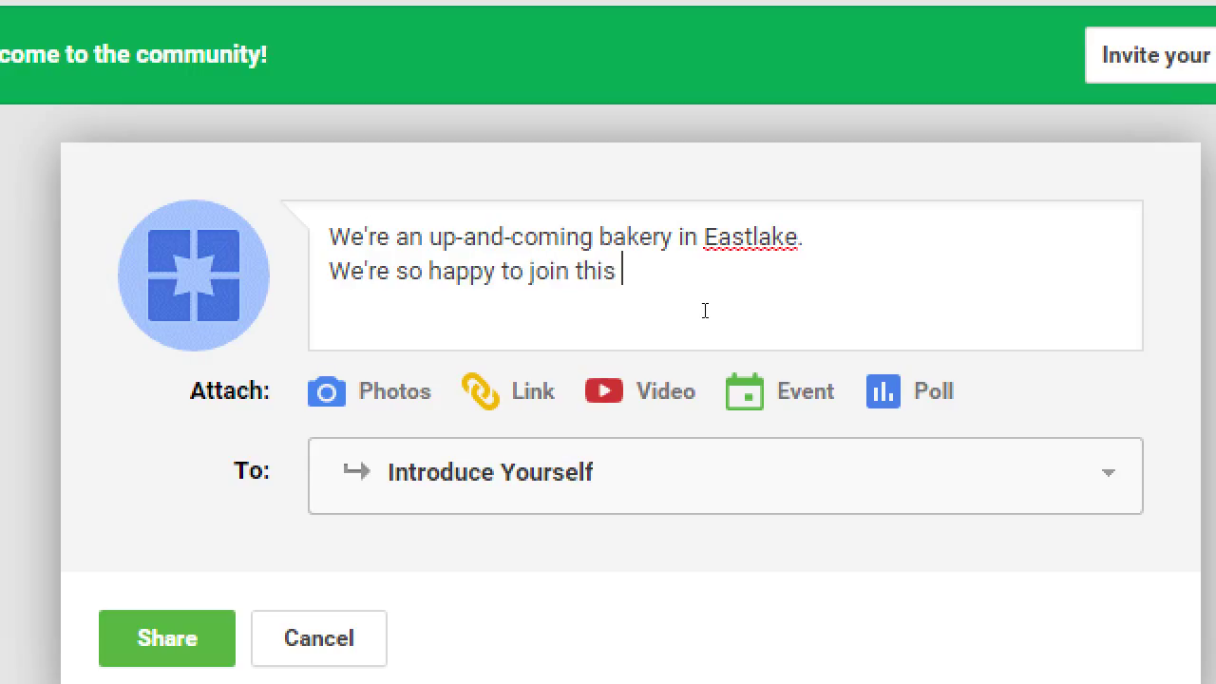
{"action": "type", "text": "community, and sh"}
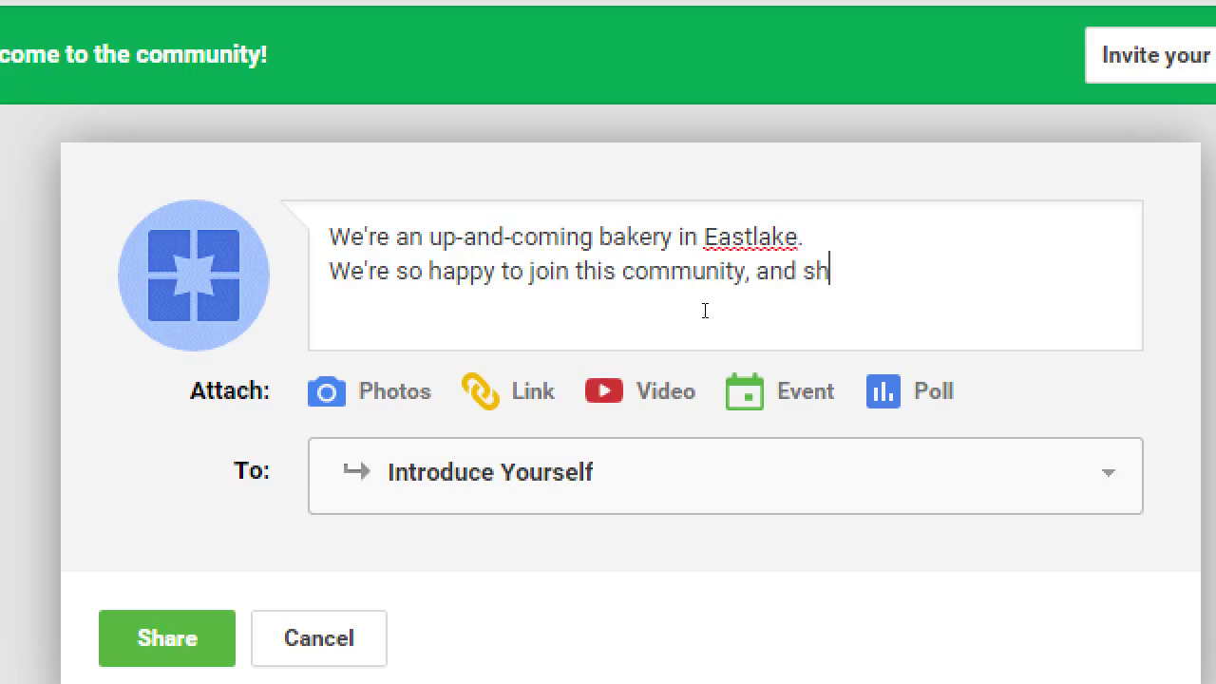
{"action": "type", "text": "are our tasty"}
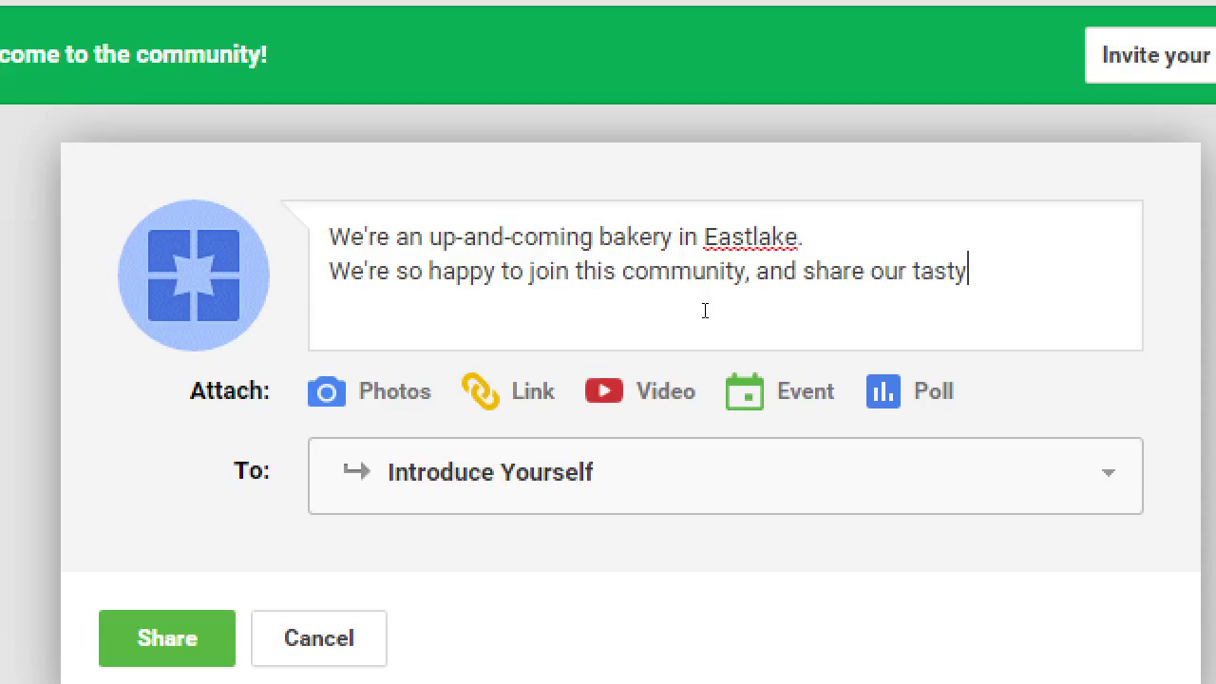
{"action": "type", "text": " treas"}
{"action": "key", "text": "BackSpace"}
{"action": "type", "text": "ts! :)"}
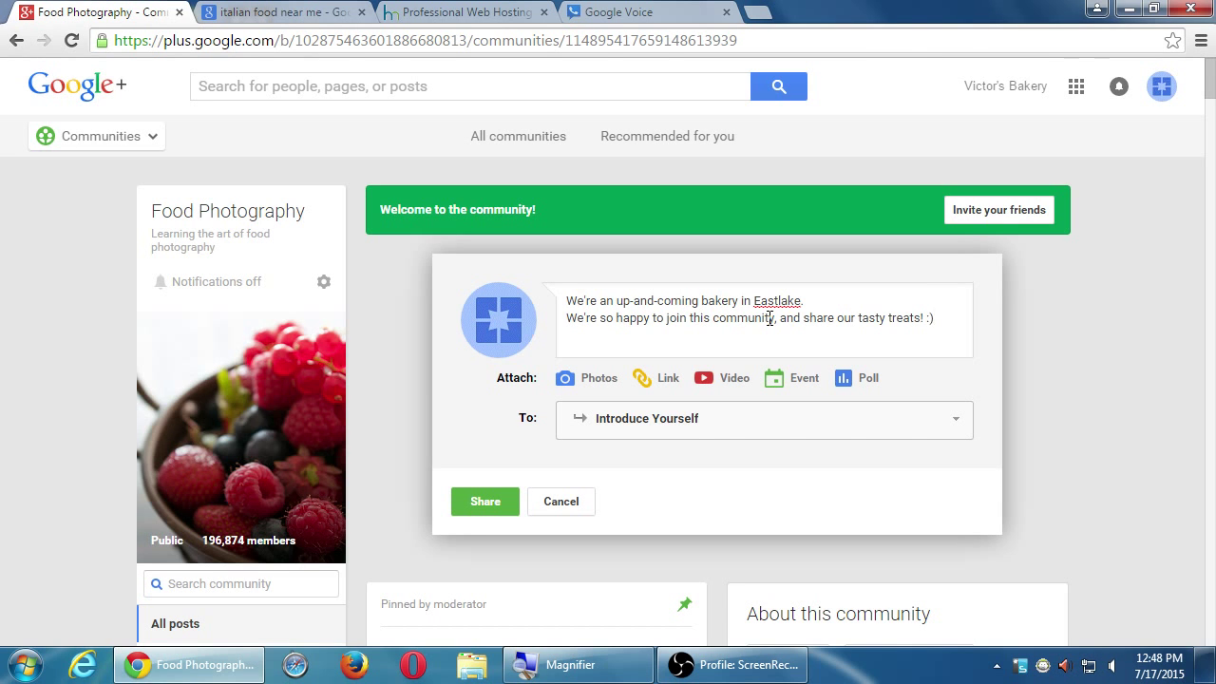
- Share the introduction post, dismiss the tips popup with 'Okay, got it!', and check the feed
{"action": "left_click", "coordinate": [484, 500]}
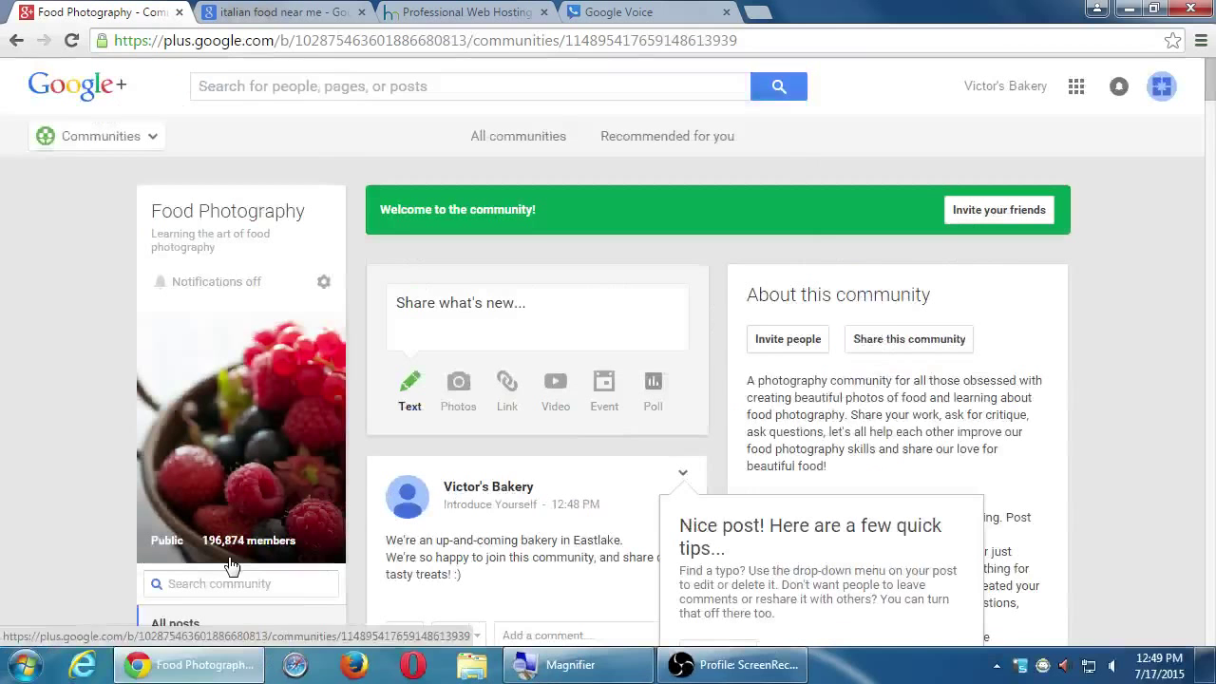
{"action": "scroll", "coordinate": [971, 519], "scroll_direction": "down", "scroll_amount": 1}
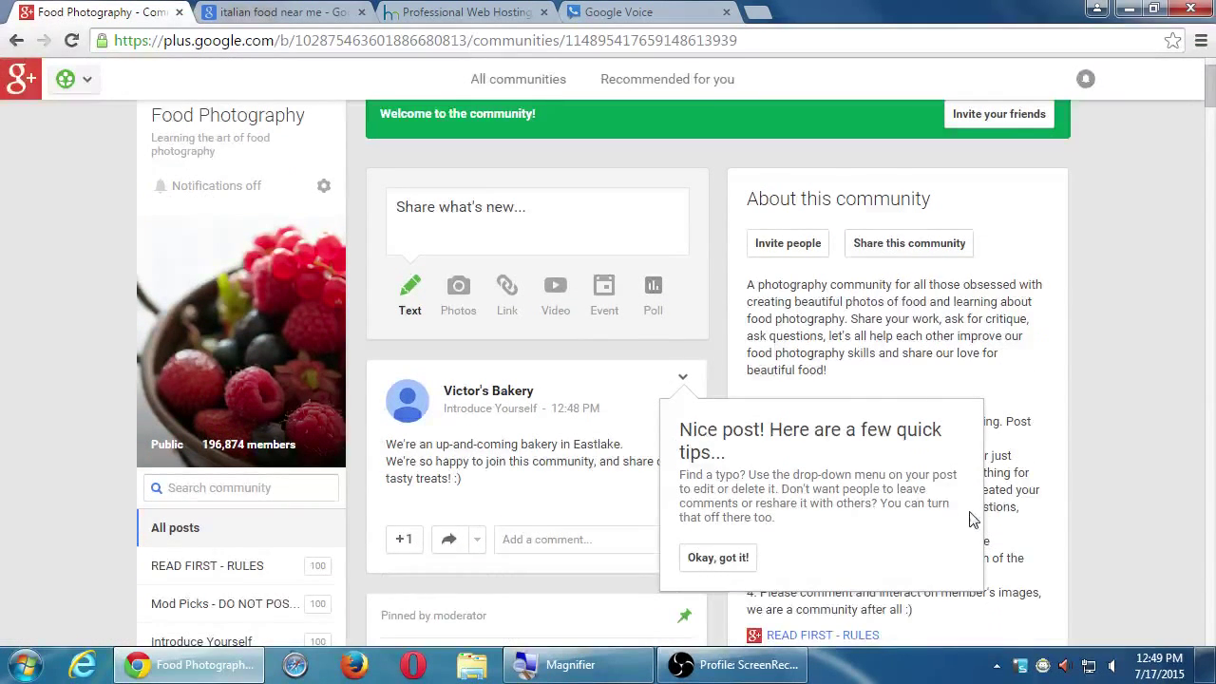
{"action": "left_click", "coordinate": [747, 558]}
{"action": "scroll", "coordinate": [962, 438], "scroll_direction": "up", "scroll_amount": 2}
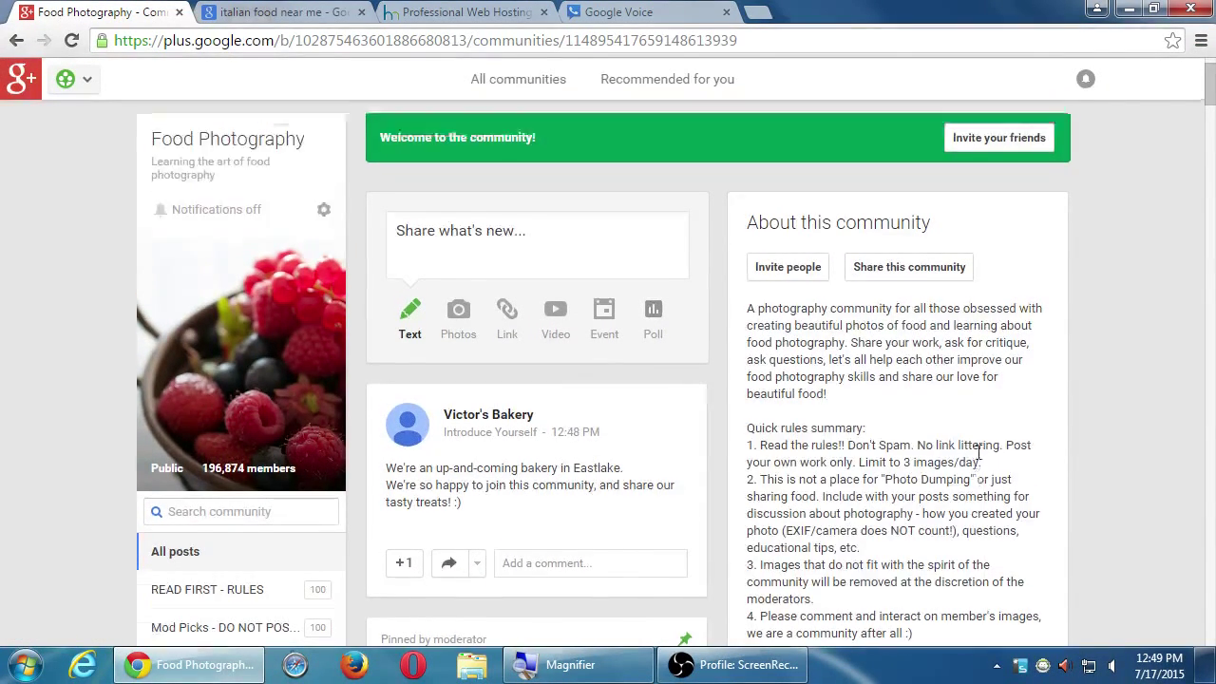
{"action": "scroll", "coordinate": [602, 323], "scroll_direction": "down", "scroll_amount": 6}
{"action": "scroll", "coordinate": [613, 353], "scroll_direction": "down", "scroll_amount": 1}
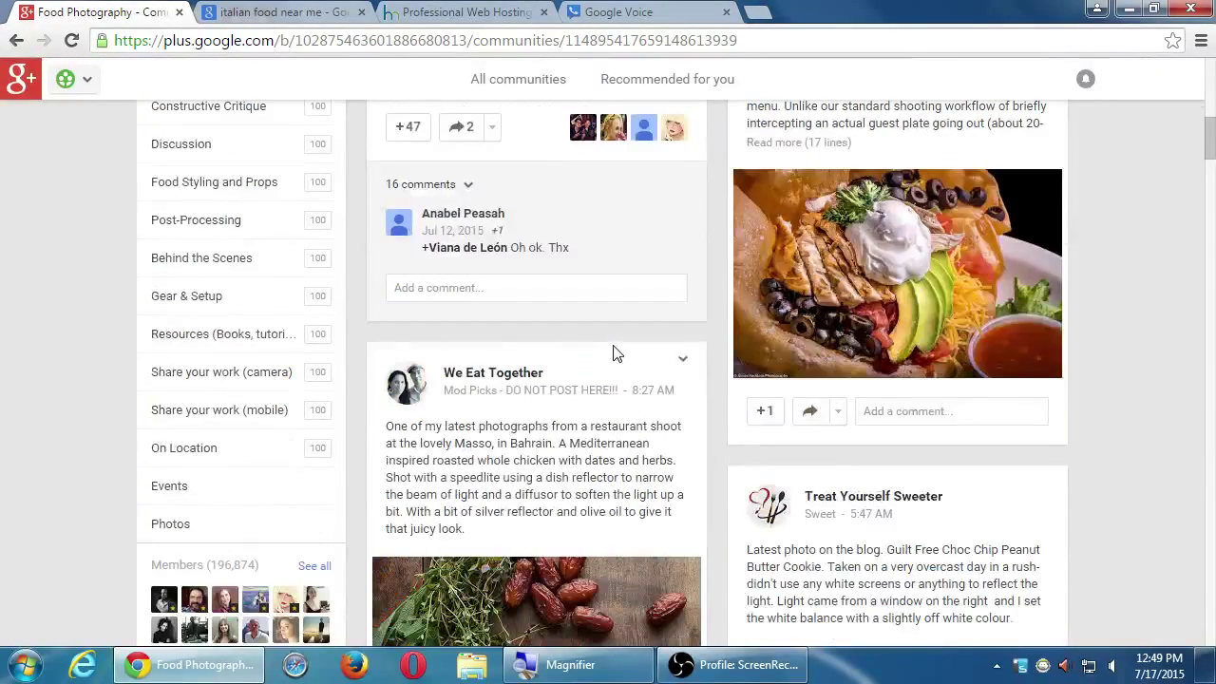
{"action": "scroll", "coordinate": [613, 353], "scroll_direction": "up", "scroll_amount": 8}
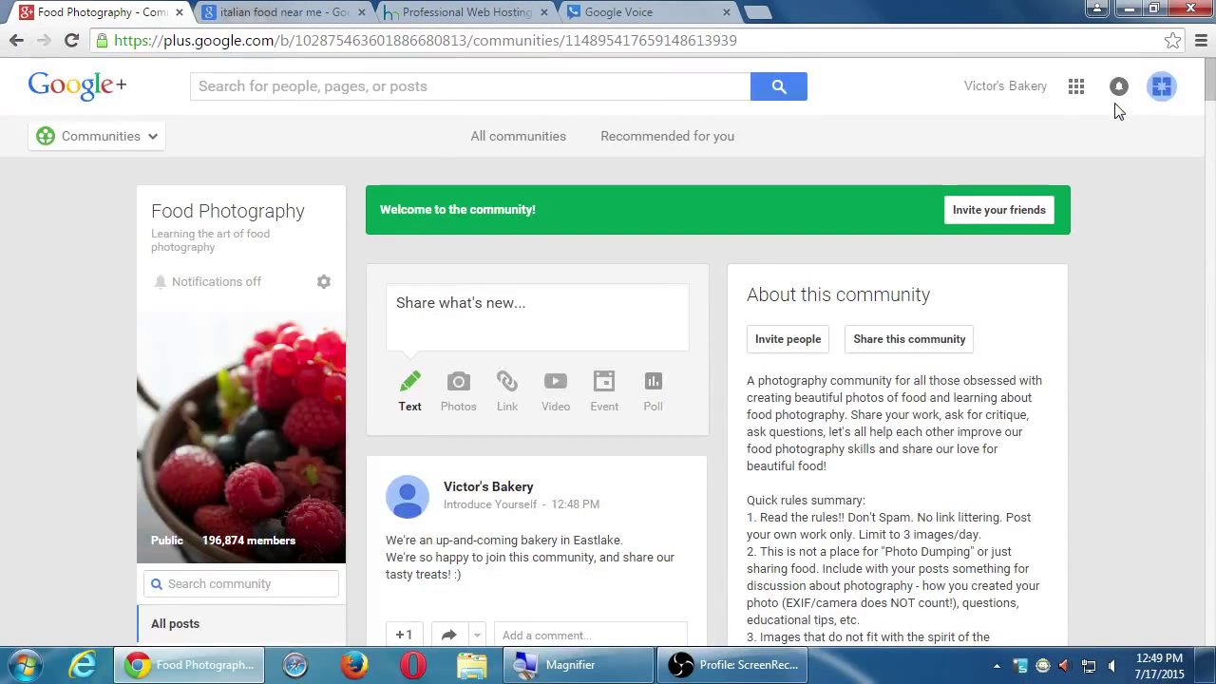
{"action": "left_click", "coordinate": [1117, 89]}
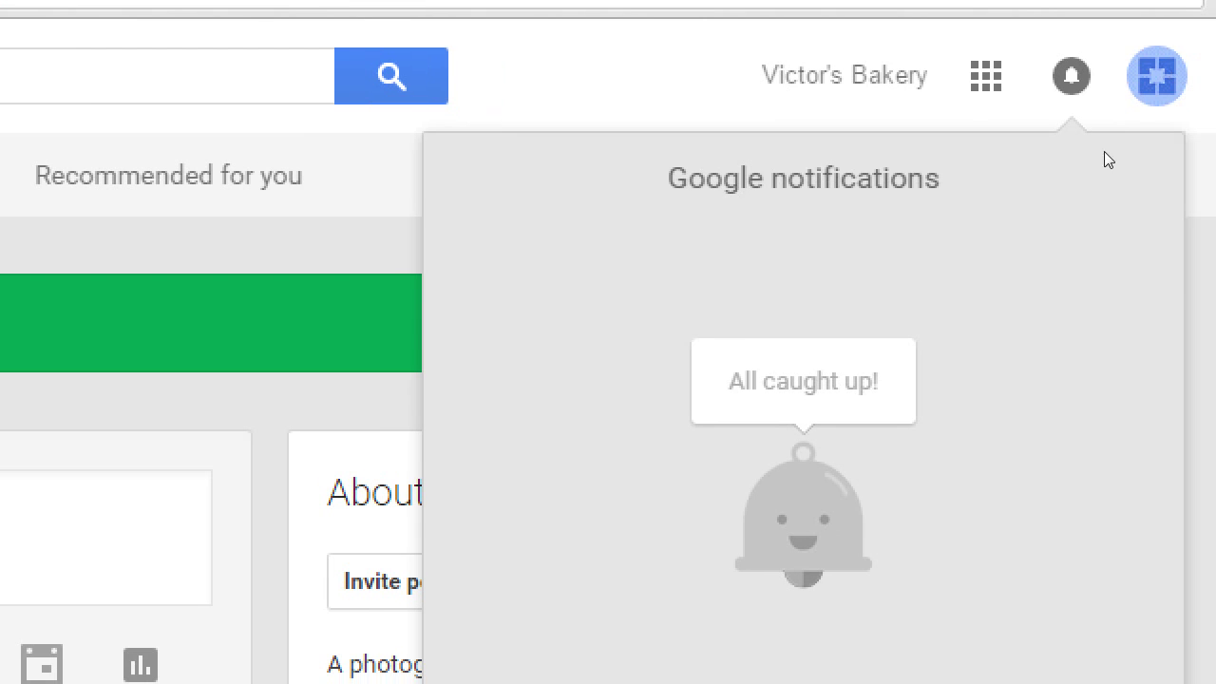
{"action": "key", "text": "Escape"}
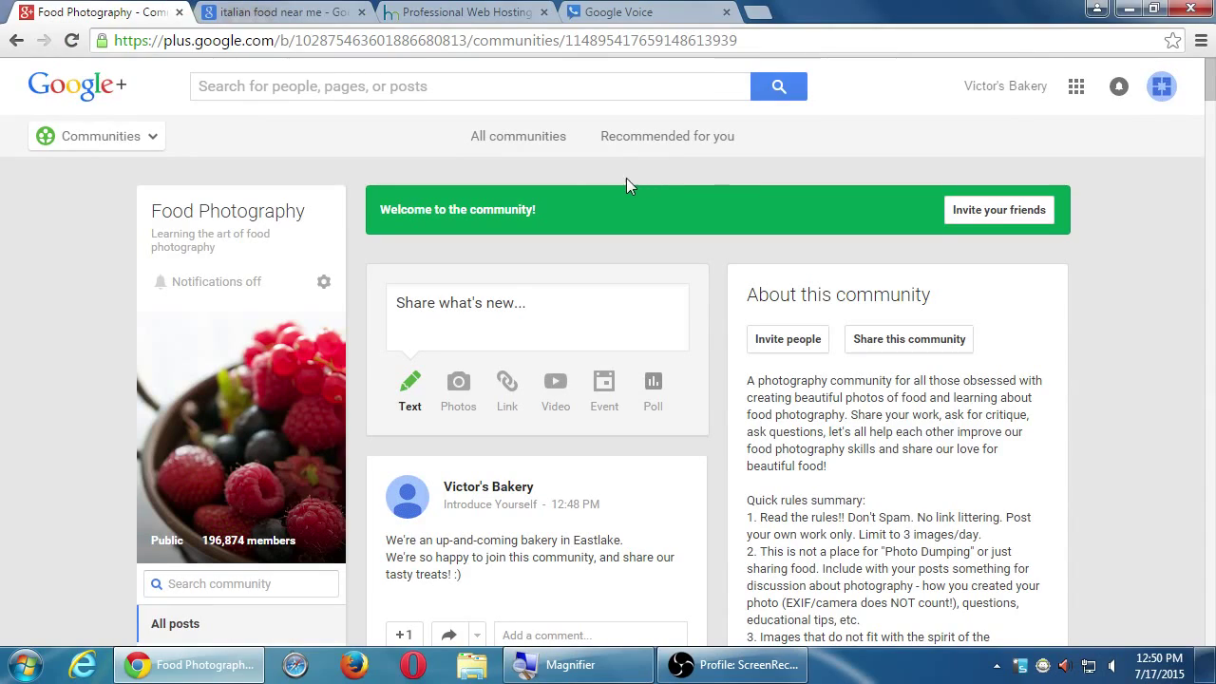
{"action": "scroll", "coordinate": [49, 256], "scroll_direction": "down", "scroll_amount": 15}
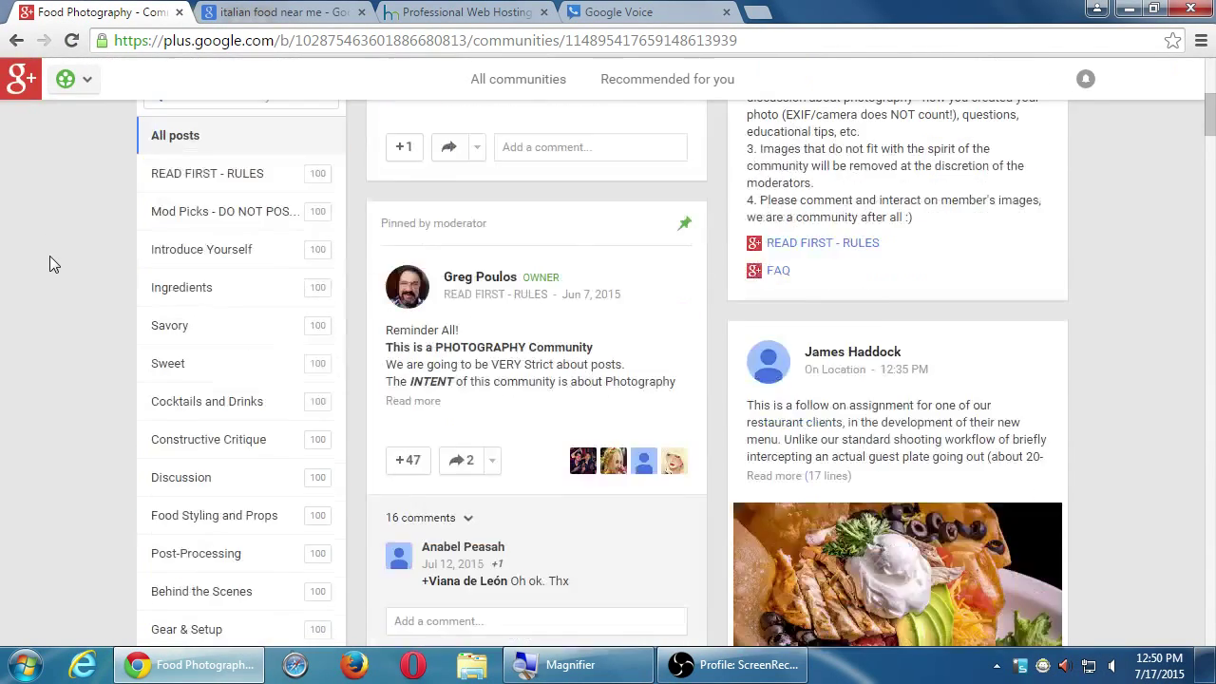
{"action": "scroll", "coordinate": [54, 258], "scroll_direction": "down", "scroll_amount": 3}
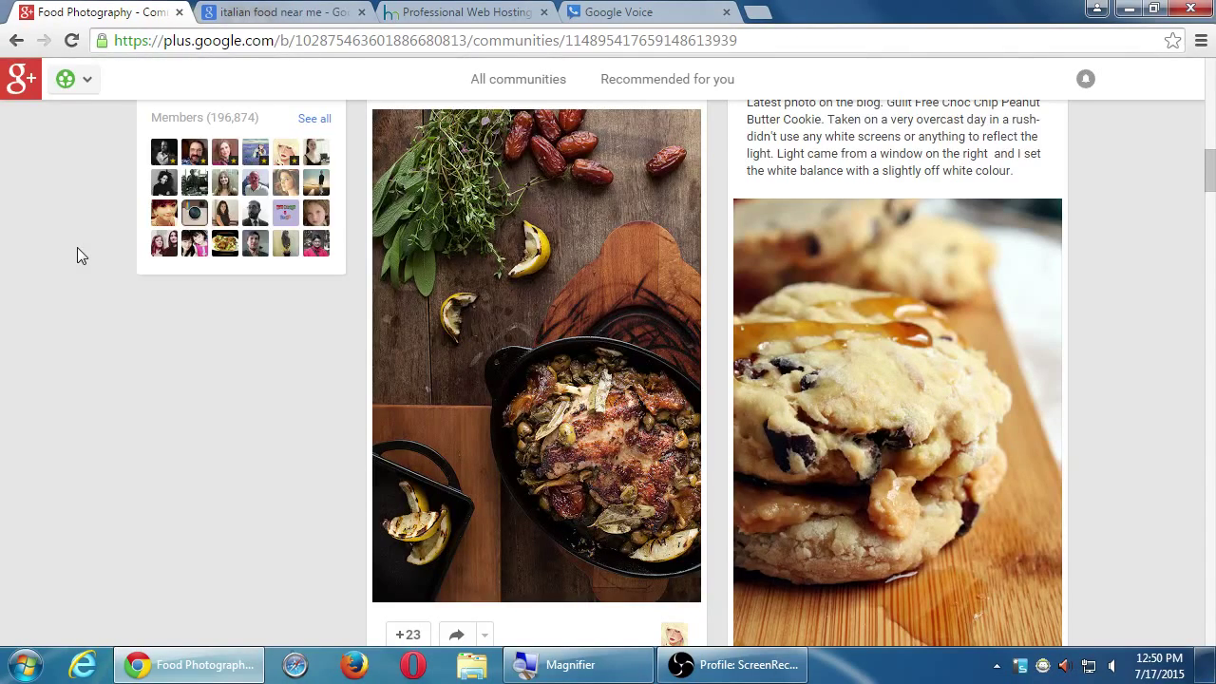
{"action": "scroll", "coordinate": [107, 174], "scroll_direction": "up", "scroll_amount": 10}
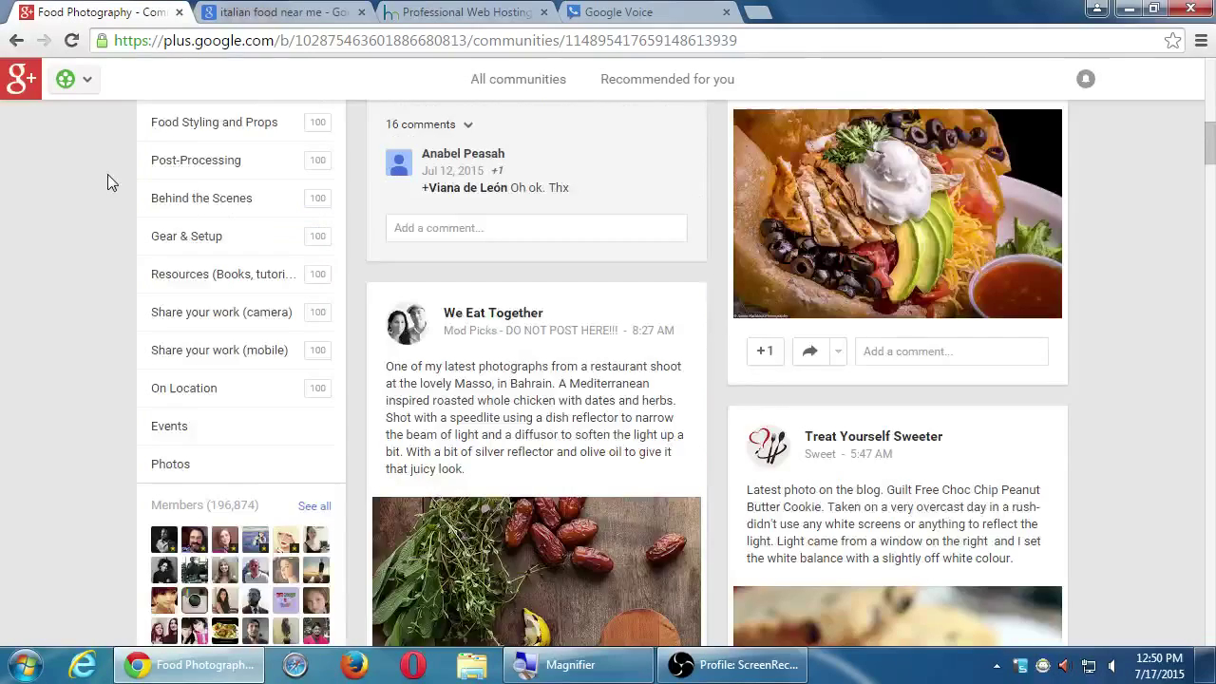
{"action": "scroll", "coordinate": [108, 174], "scroll_direction": "up", "scroll_amount": 3}
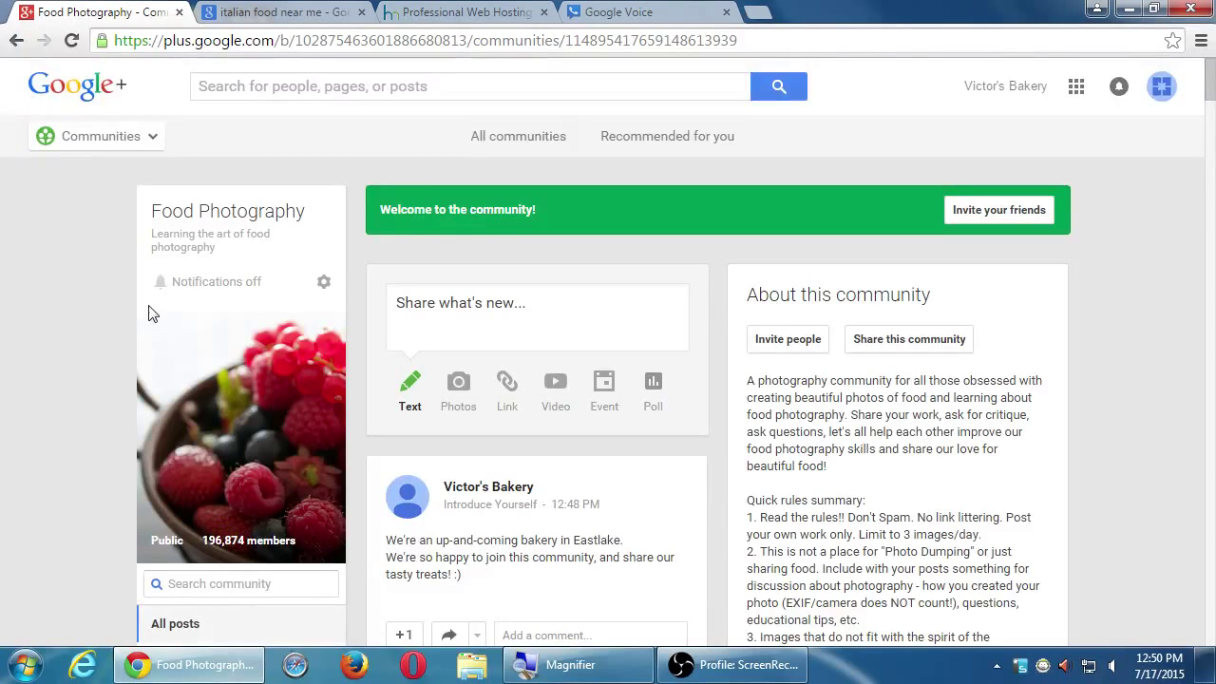
{"action": "scroll", "coordinate": [161, 321], "scroll_direction": "down", "scroll_amount": 2}
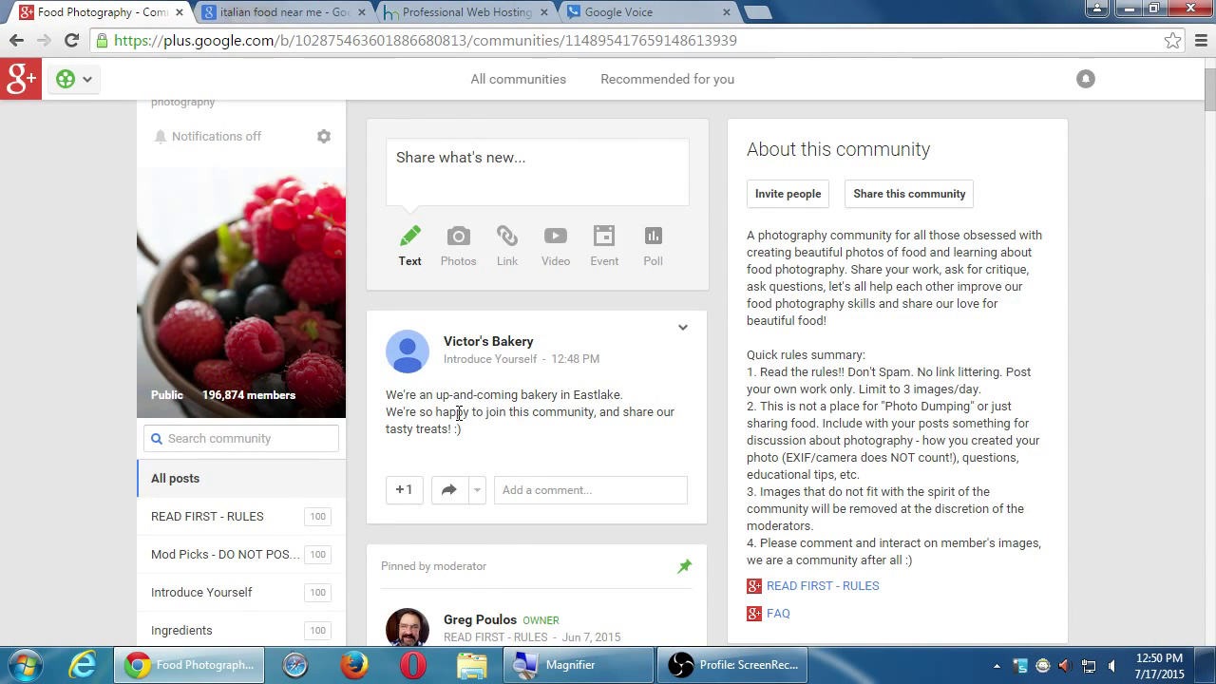
{"action": "scroll", "coordinate": [459, 414], "scroll_direction": "up", "scroll_amount": 2}
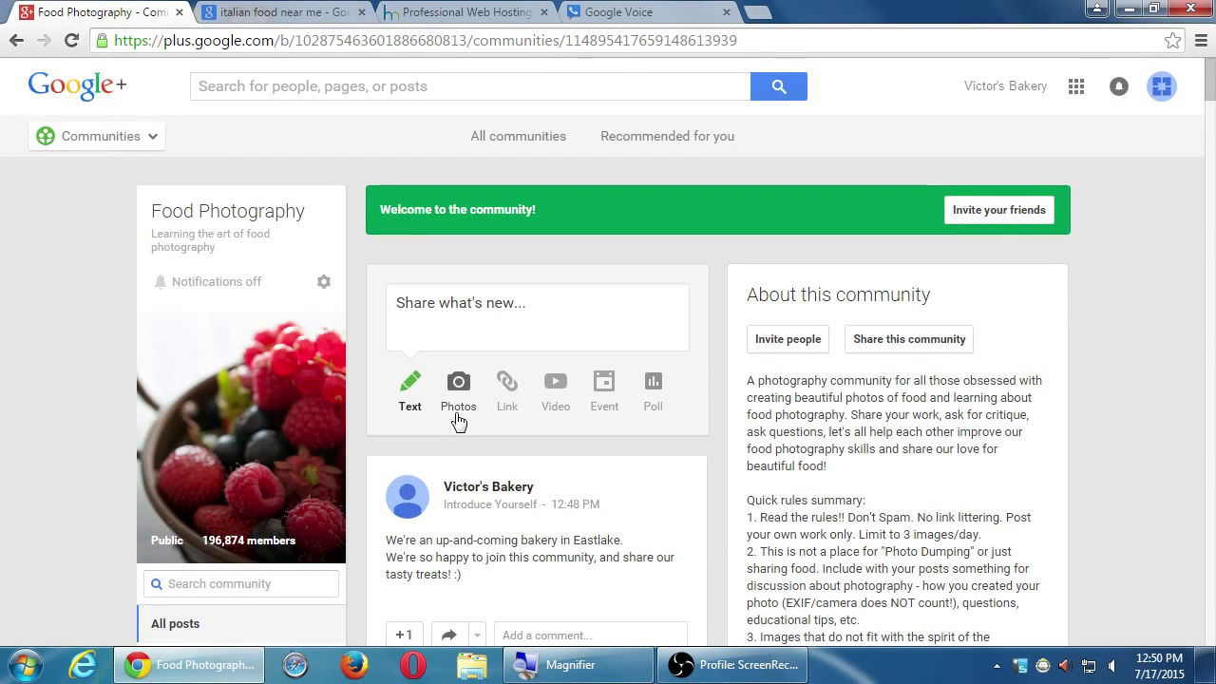